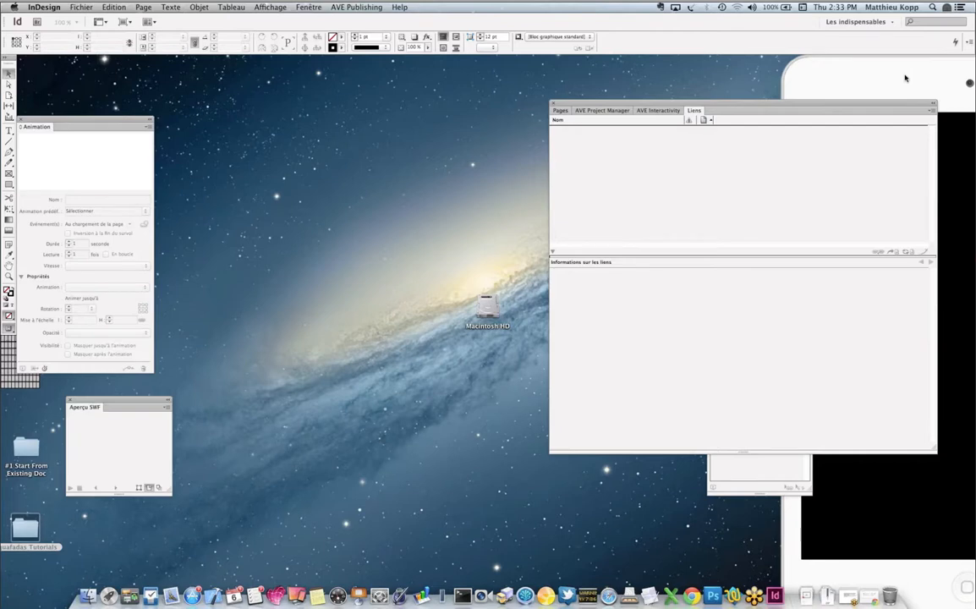
- Switch to the mirrored iPad in Reflection, unlock it and open the myKiosk app
{"action": "left_click", "coordinate": [905, 77]}
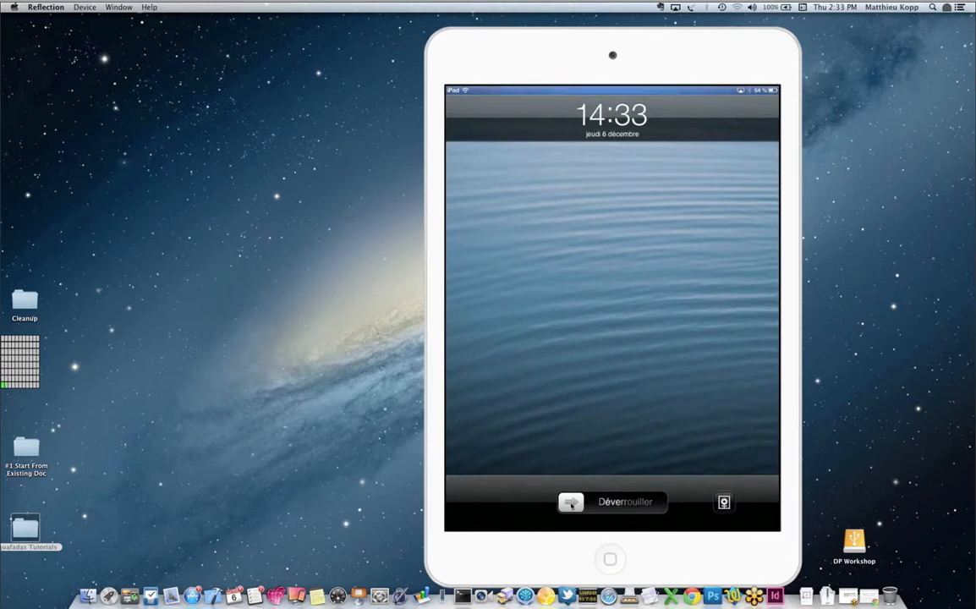
{"action": "left_click_drag", "start_coordinate": [571, 505], "coordinate": [568, 480]}
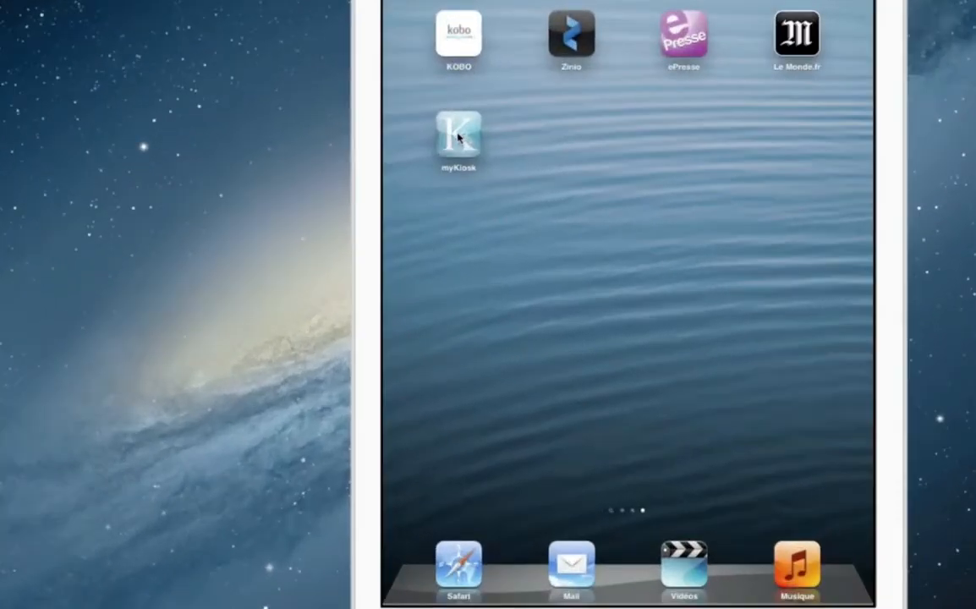
{"action": "left_click", "coordinate": [458, 137]}
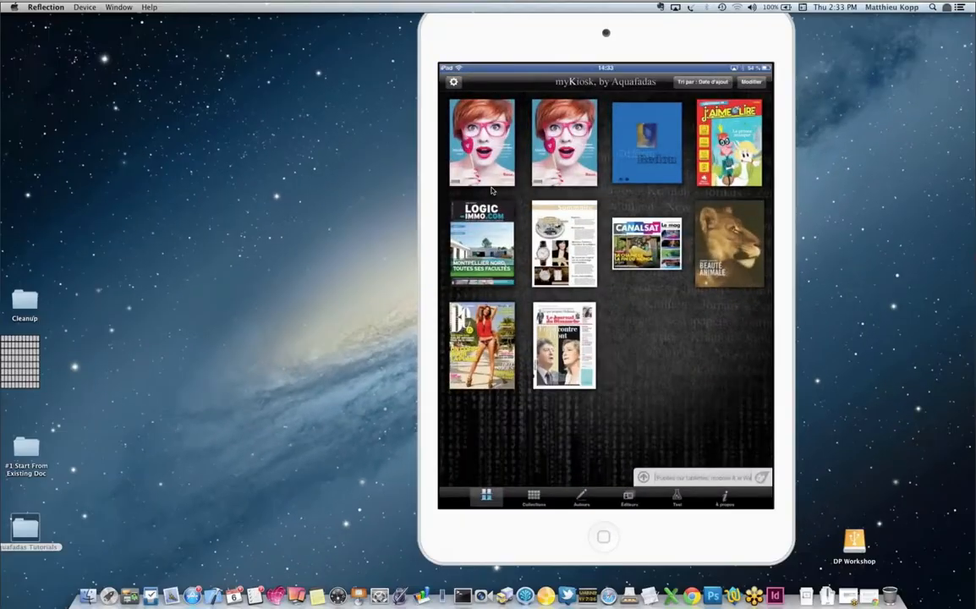
- Switch to InDesign and open style.indd from the Dossier style folder inside #1 Start From Existing Doc
{"action": "left_click", "coordinate": [774, 595]}
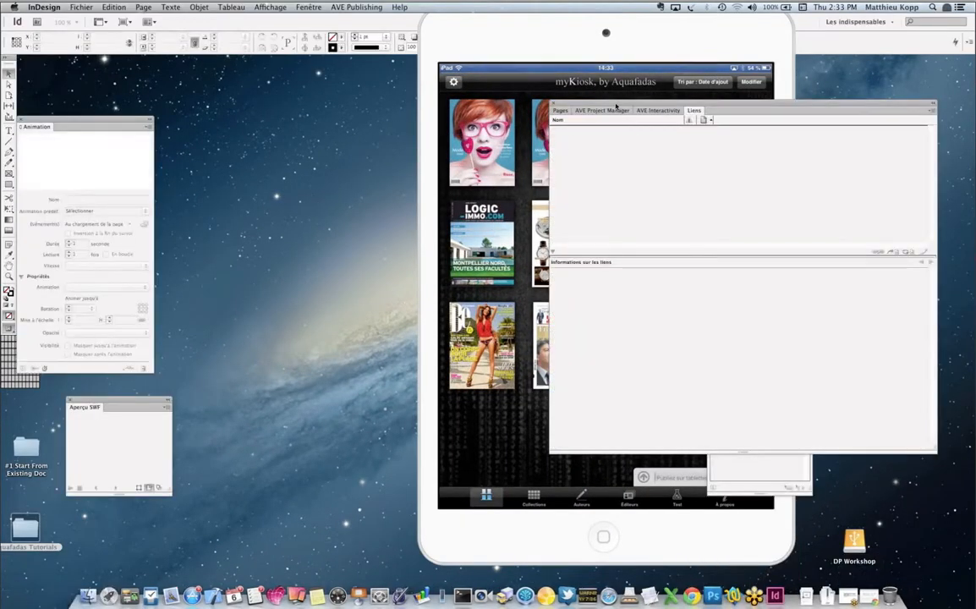
{"action": "left_click_drag", "start_coordinate": [616, 108], "coordinate": [464, 116]}
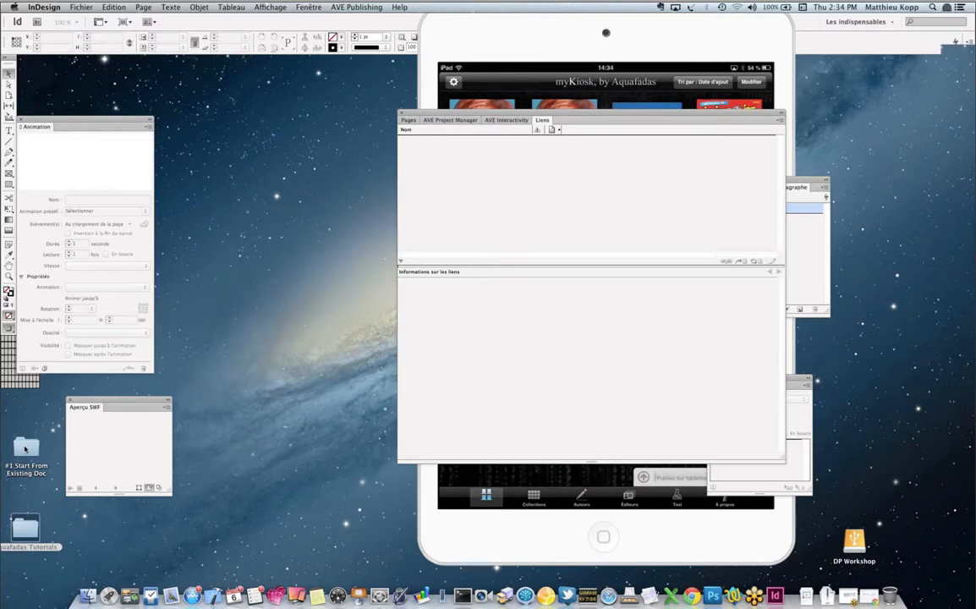
{"action": "double_click", "coordinate": [25, 448]}
{"action": "left_click_drag", "start_coordinate": [330, 101], "coordinate": [135, 146]}
{"action": "left_click", "coordinate": [193, 234]}
{"action": "double_click", "coordinate": [193, 234]}
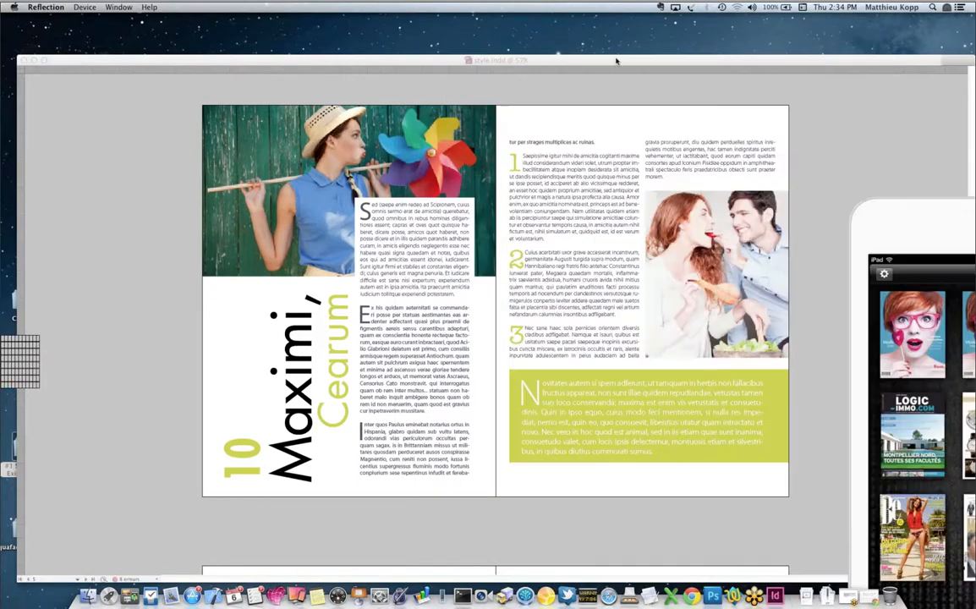
{"action": "left_click", "coordinate": [614, 60]}
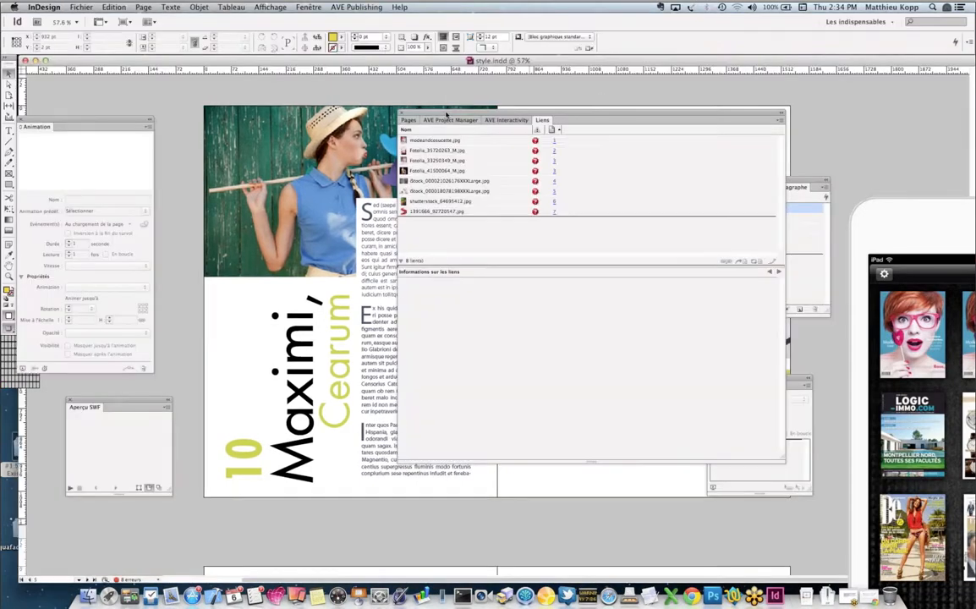
- Examine the pages of style.indd starting from the cover on page 1, and close the document
{"action": "left_click", "coordinate": [428, 119]}
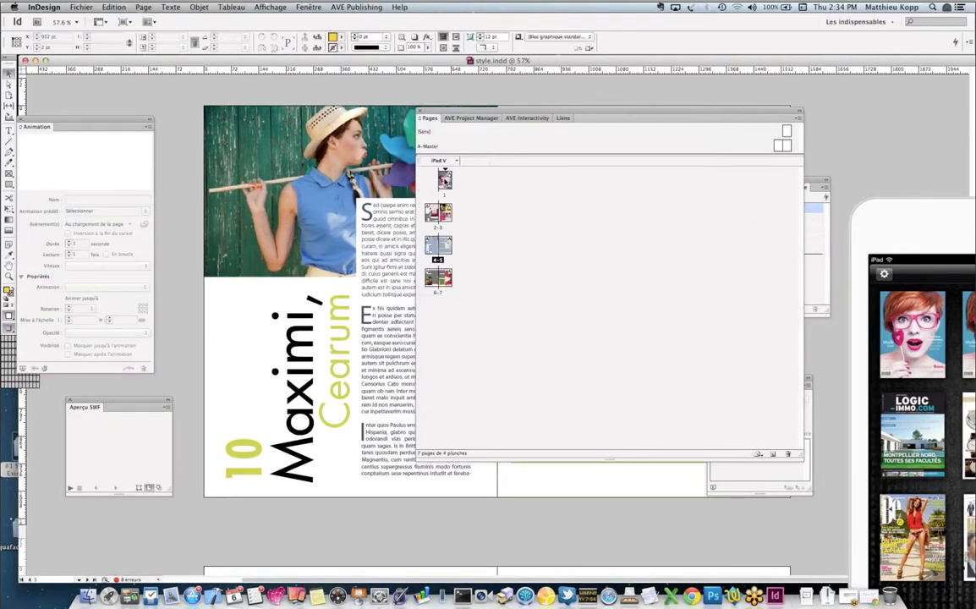
{"action": "double_click", "coordinate": [444, 179]}
{"action": "left_click_drag", "start_coordinate": [429, 111], "coordinate": [111, 106]}
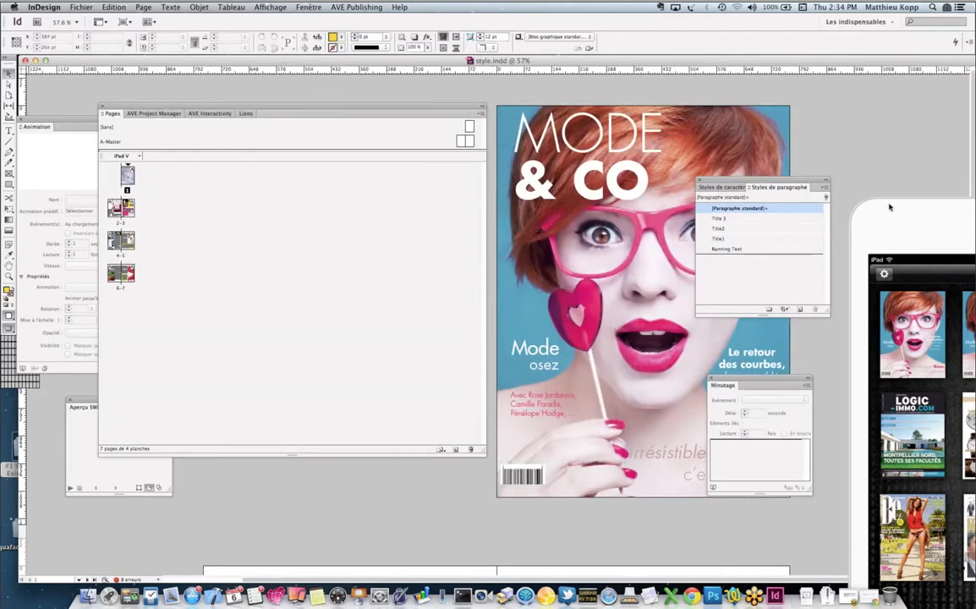
{"action": "left_click", "coordinate": [856, 457]}
{"action": "left_click", "coordinate": [974, 471]}
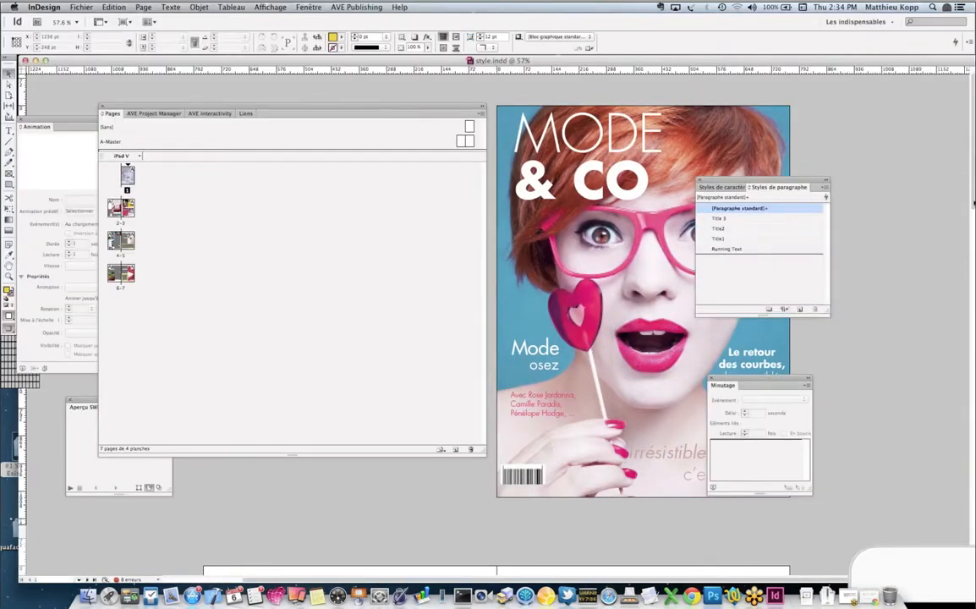
{"action": "left_click_drag", "start_coordinate": [972, 201], "coordinate": [951, 315]}
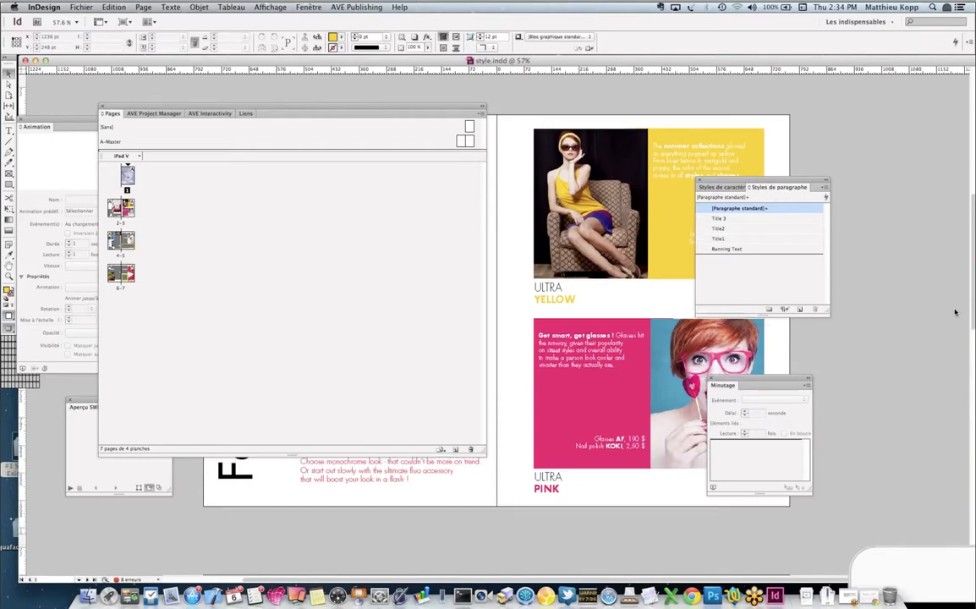
{"action": "scroll", "coordinate": [955, 279], "scroll_direction": "up", "scroll_amount": 5}
{"action": "scroll", "coordinate": [955, 224], "scroll_direction": "up", "scroll_amount": 6}
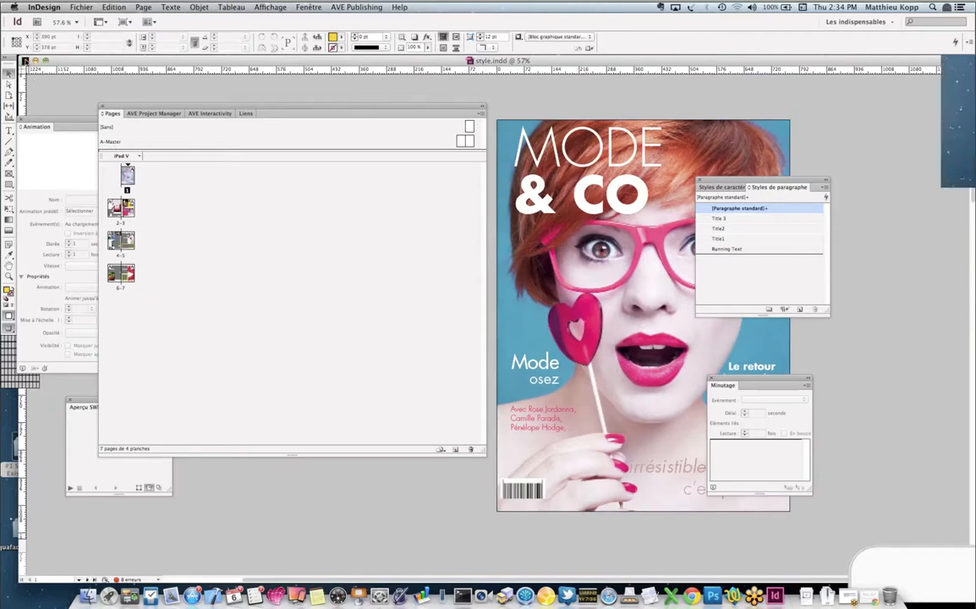
{"action": "left_click", "coordinate": [25, 61]}
- Show the AVE Project Manager and sign in with the saved account credentials
{"action": "left_click_drag", "start_coordinate": [194, 108], "coordinate": [342, 101]}
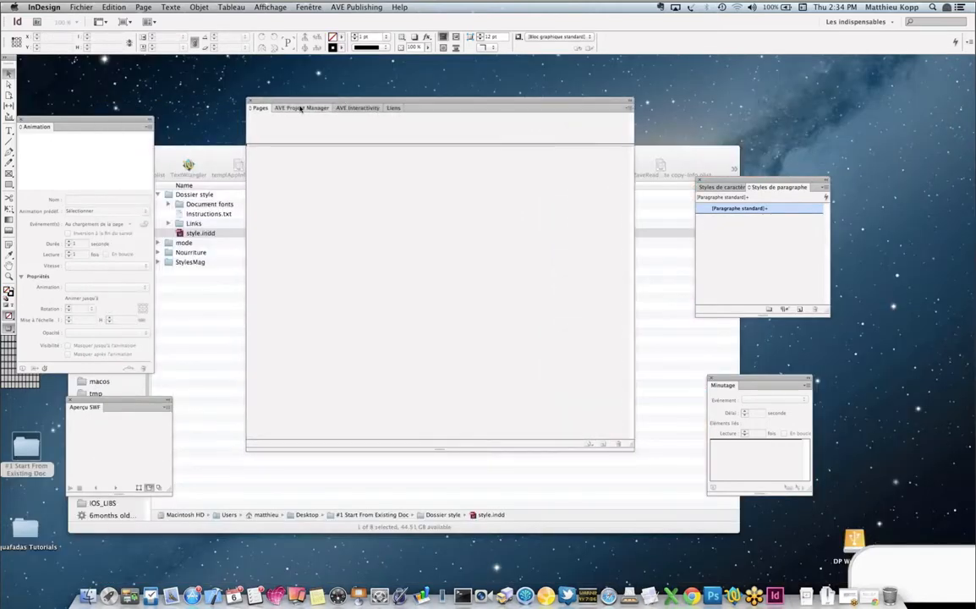
{"action": "left_click", "coordinate": [299, 108]}
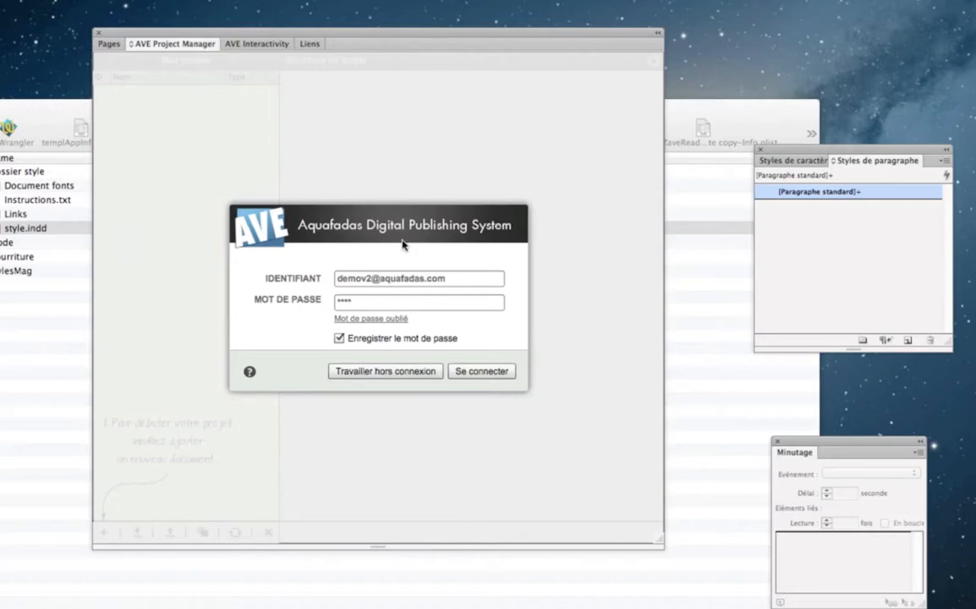
{"action": "left_click", "coordinate": [479, 374]}
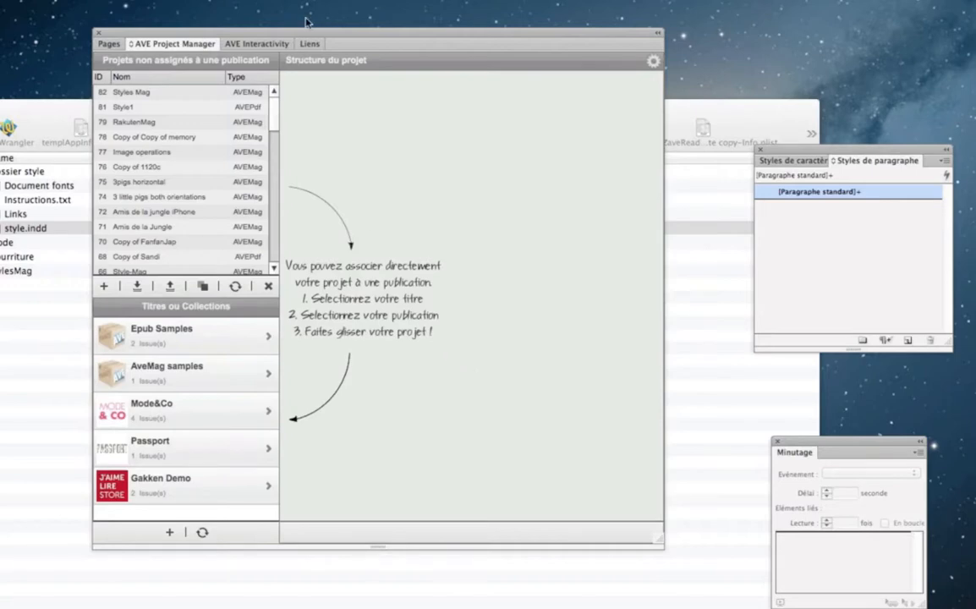
- Close the Finder window and reposition the AVE Project Manager to view its project list
{"action": "left_click", "coordinate": [9, 107]}
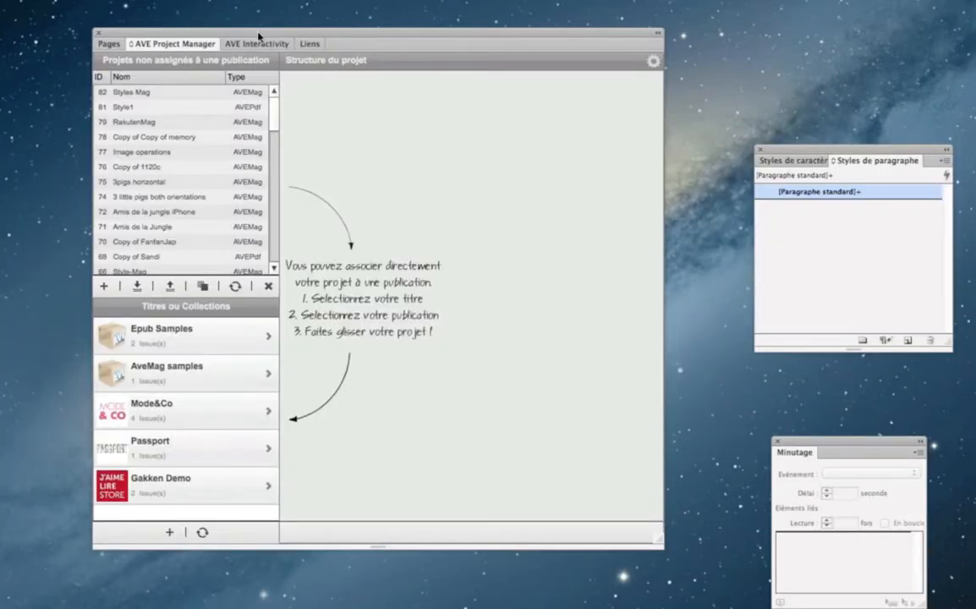
{"action": "left_click_drag", "start_coordinate": [257, 32], "coordinate": [220, 18]}
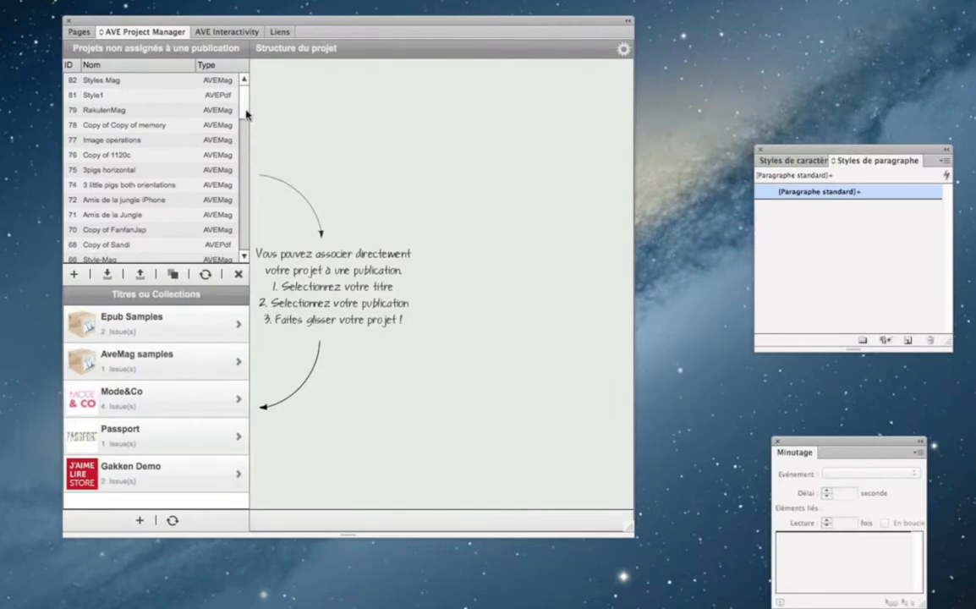
{"action": "mouse_move", "coordinate": [246, 113]}
{"action": "left_mouse_down"}
{"action": "mouse_move", "coordinate": [245, 142]}
{"action": "mouse_move", "coordinate": [242, 99]}
{"action": "left_mouse_up"}
- Start a new project in the AVE Project Manager and name it Styles Tutoriel
{"action": "left_click", "coordinate": [74, 277]}
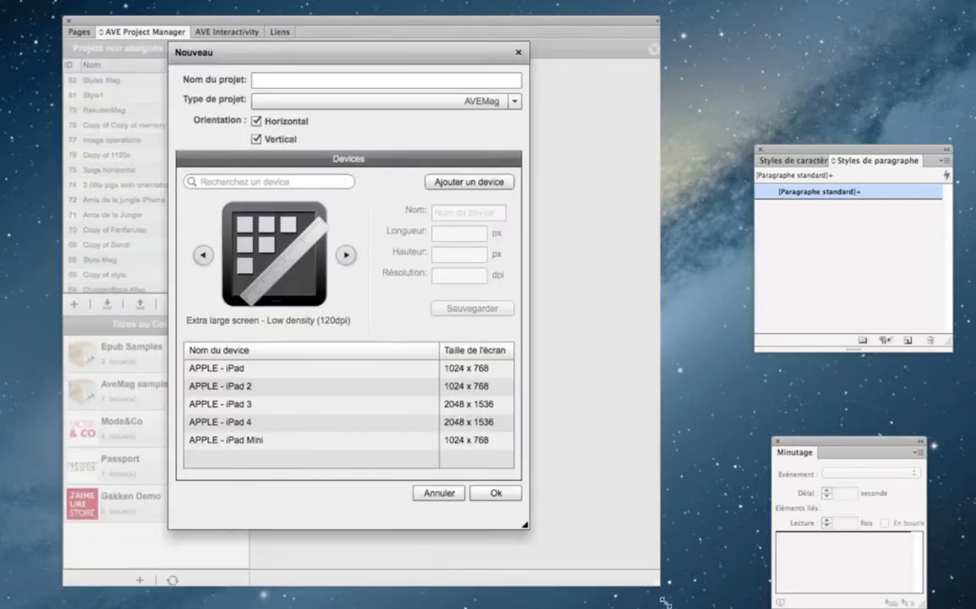
{"action": "left_click_drag", "start_coordinate": [295, 56], "coordinate": [324, 84]}
{"action": "left_click", "coordinate": [309, 107]}
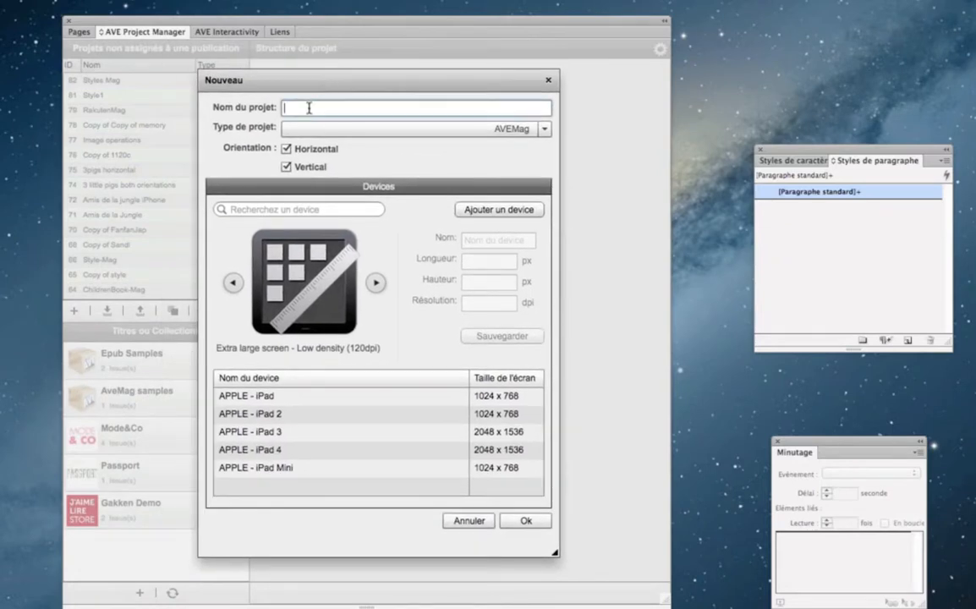
{"action": "type", "text": "Style"}
{"action": "type", "text": "sTuro"}
{"action": "key", "text": "BackSpace"}
{"action": "key", "text": "BackSpace"}
{"action": "type", "text": "toriel"}
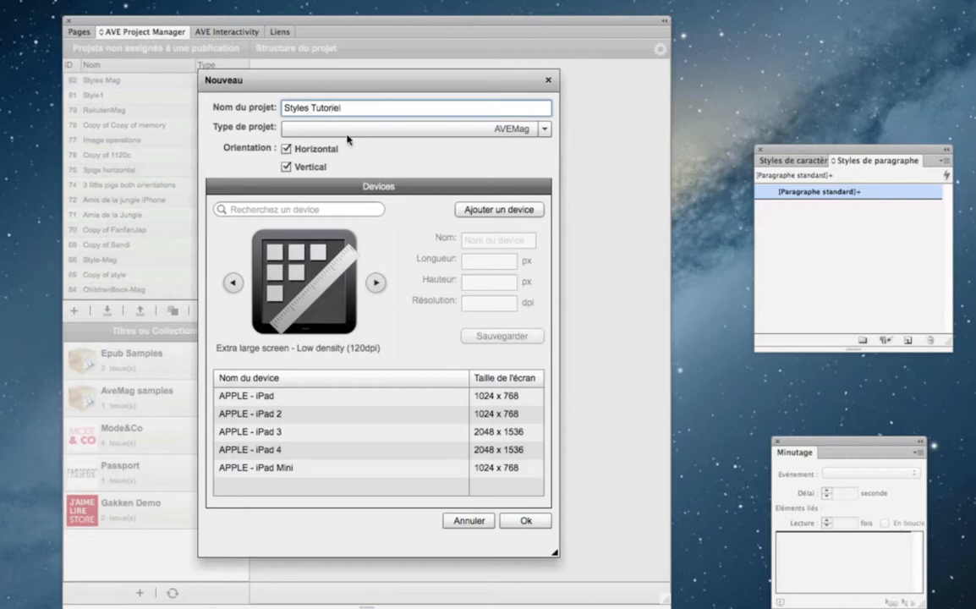
{"action": "left_click", "coordinate": [546, 128]}
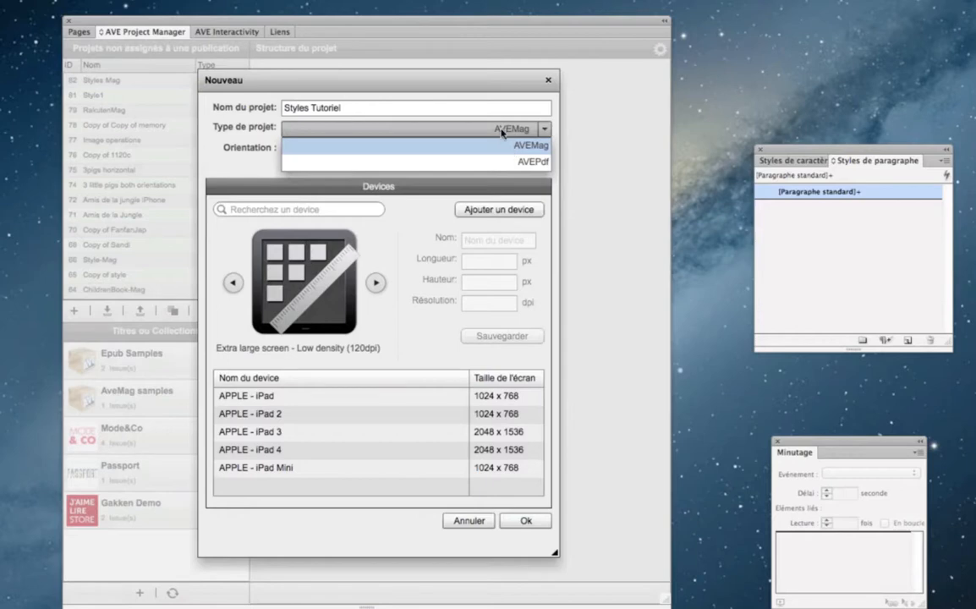
{"action": "left_click", "coordinate": [457, 129]}
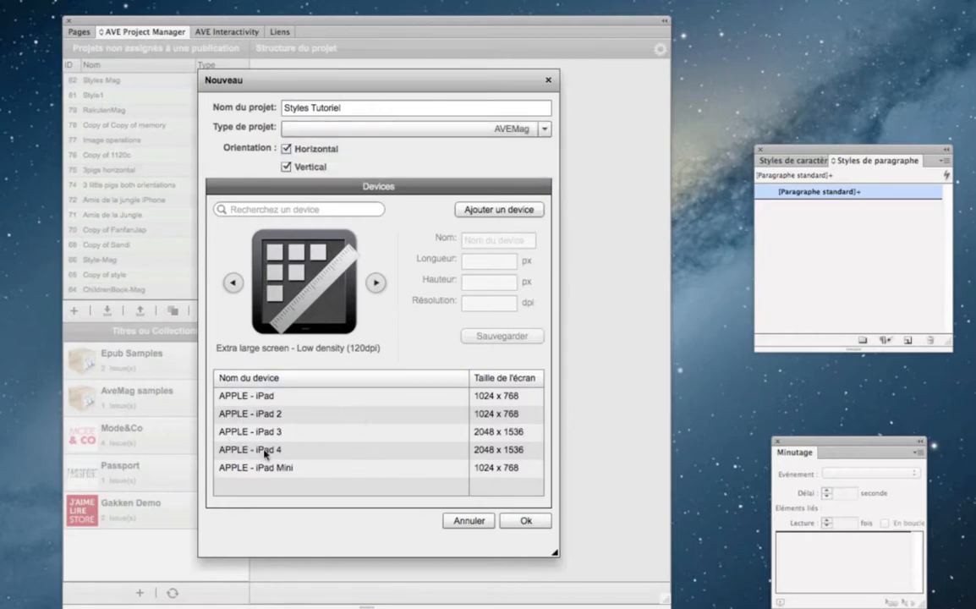
{"action": "left_click", "coordinate": [541, 129]}
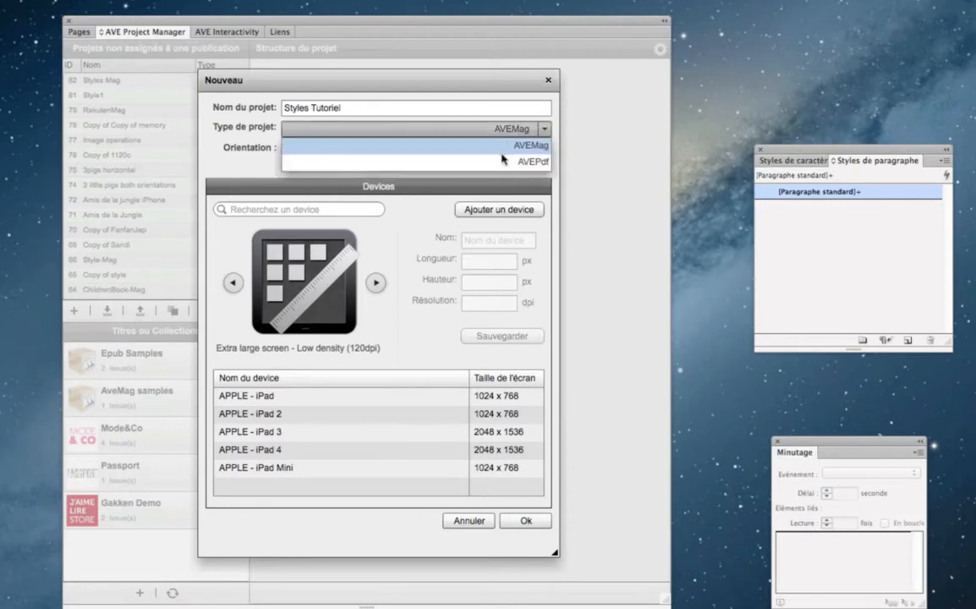
{"action": "left_click", "coordinate": [507, 161]}
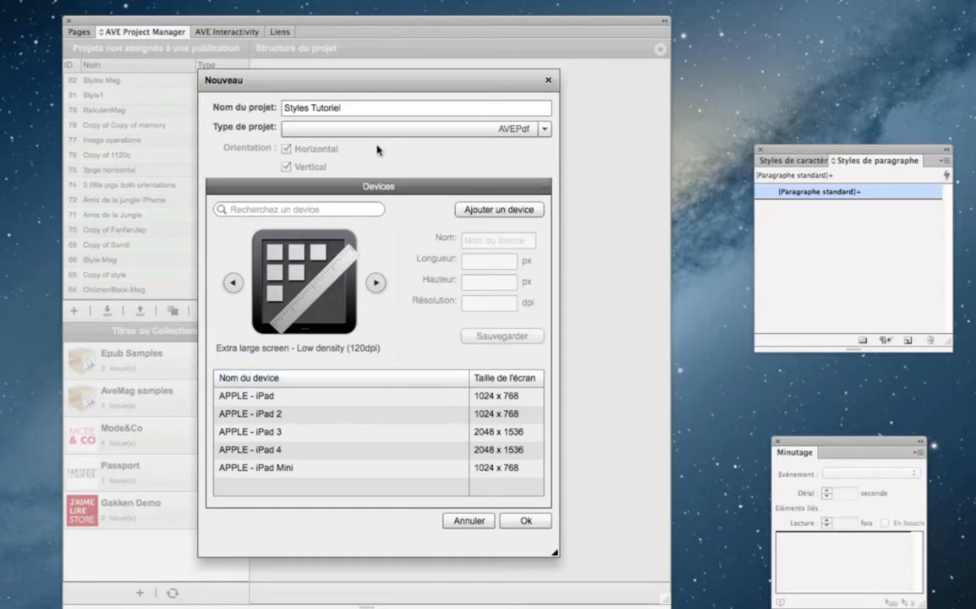
{"action": "left_click", "coordinate": [522, 130]}
{"action": "left_click", "coordinate": [472, 144]}
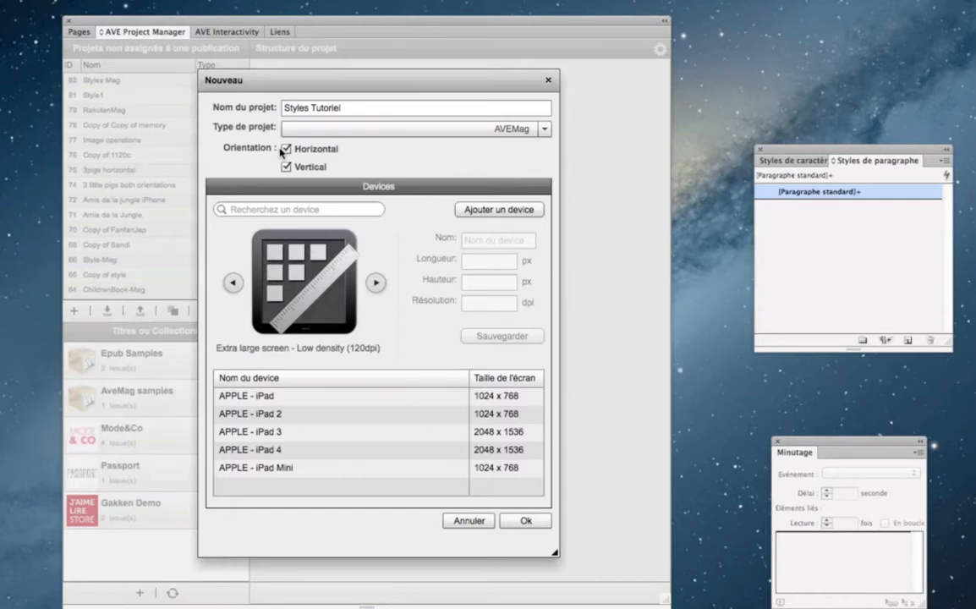
- Set the new project's type to AVEPdf and create the project
{"action": "left_click", "coordinate": [546, 129]}
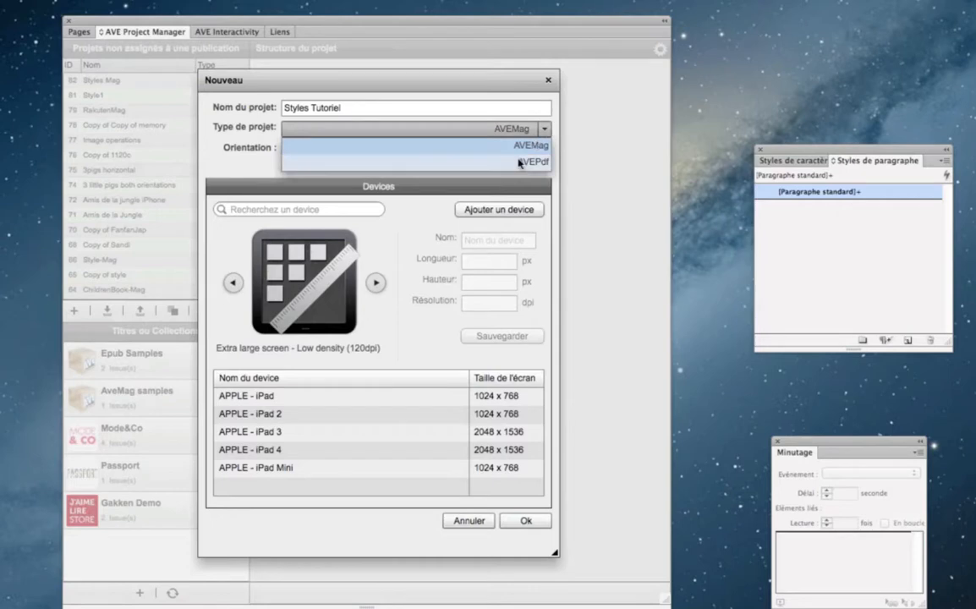
{"action": "left_click", "coordinate": [519, 161]}
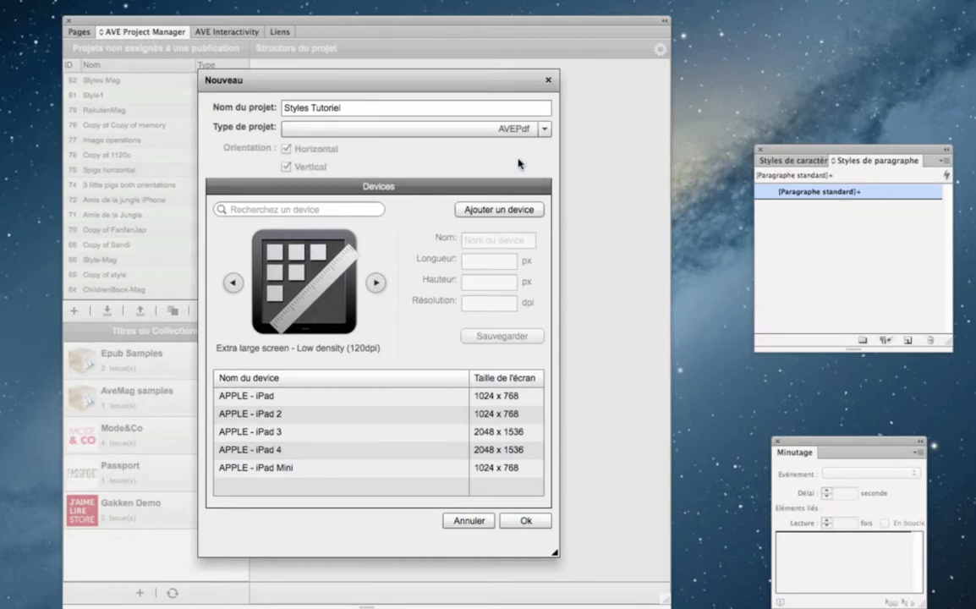
{"action": "left_click", "coordinate": [523, 521]}
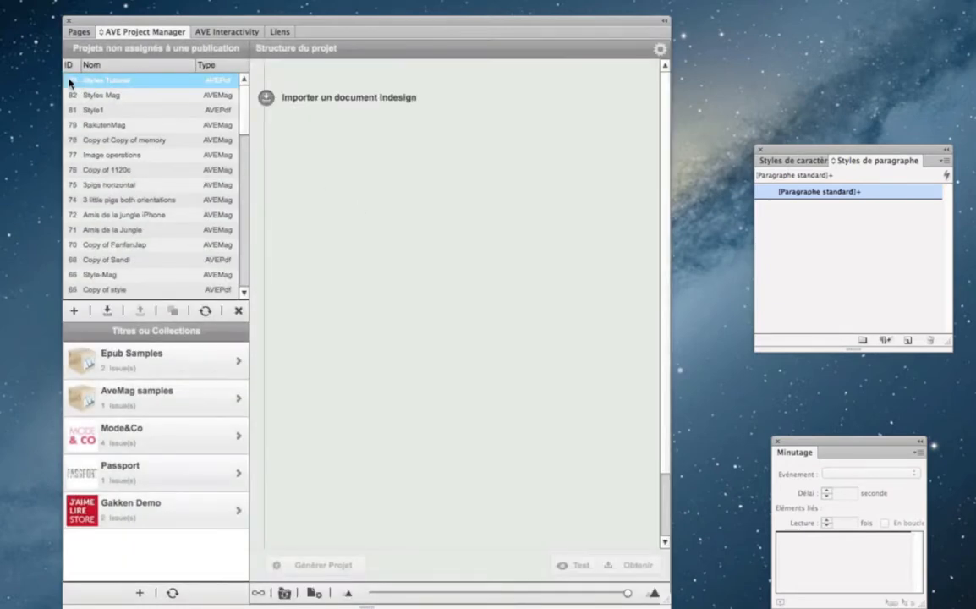
- Import style.indd from the Dossier style folder into the Styles Tutoriel project as an InDesign document
{"action": "left_click", "coordinate": [267, 98]}
{"action": "left_click", "coordinate": [296, 17]}
{"action": "left_click", "coordinate": [322, 32]}
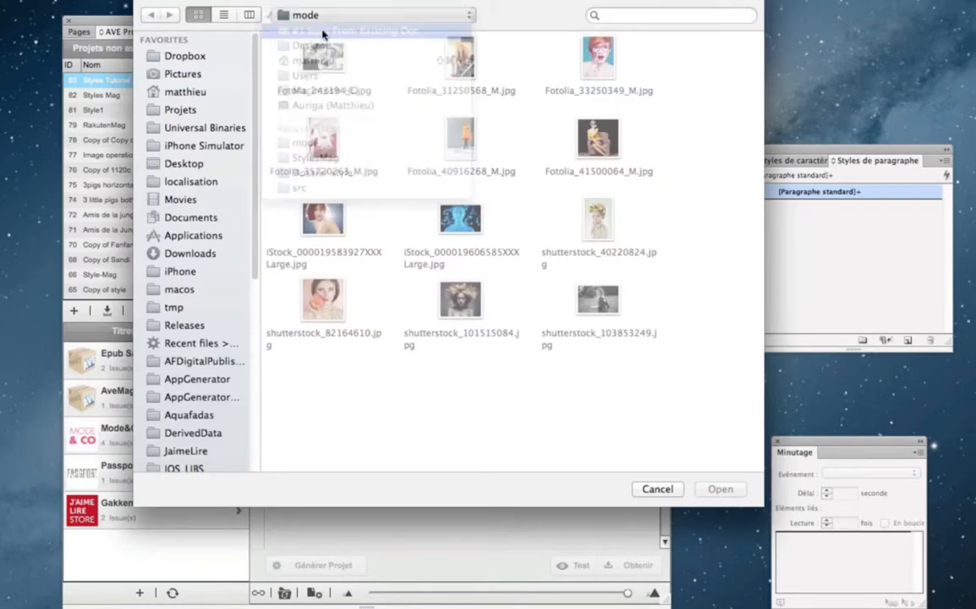
{"action": "left_click", "coordinate": [319, 65]}
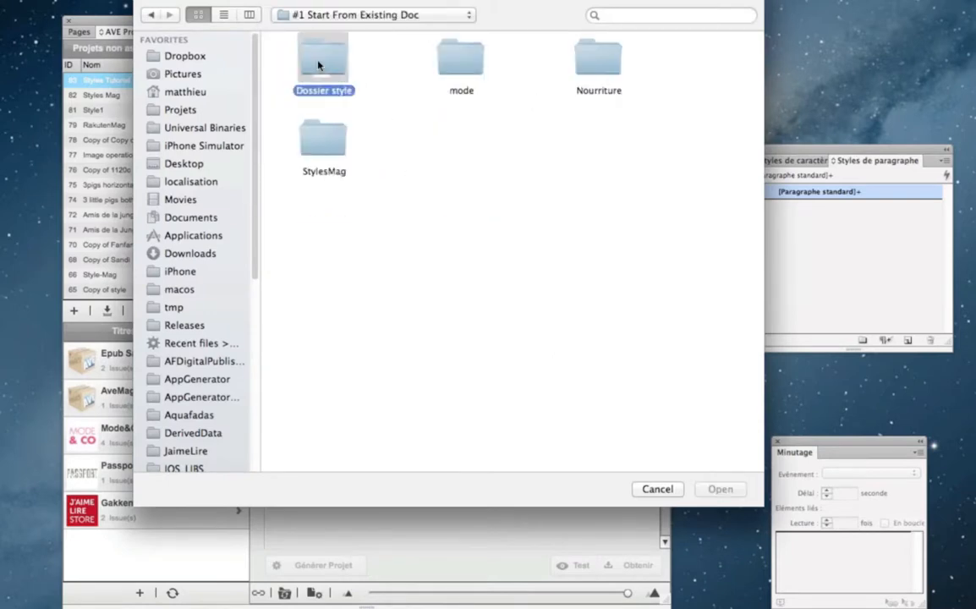
{"action": "double_click", "coordinate": [319, 65]}
{"action": "left_click", "coordinate": [324, 140]}
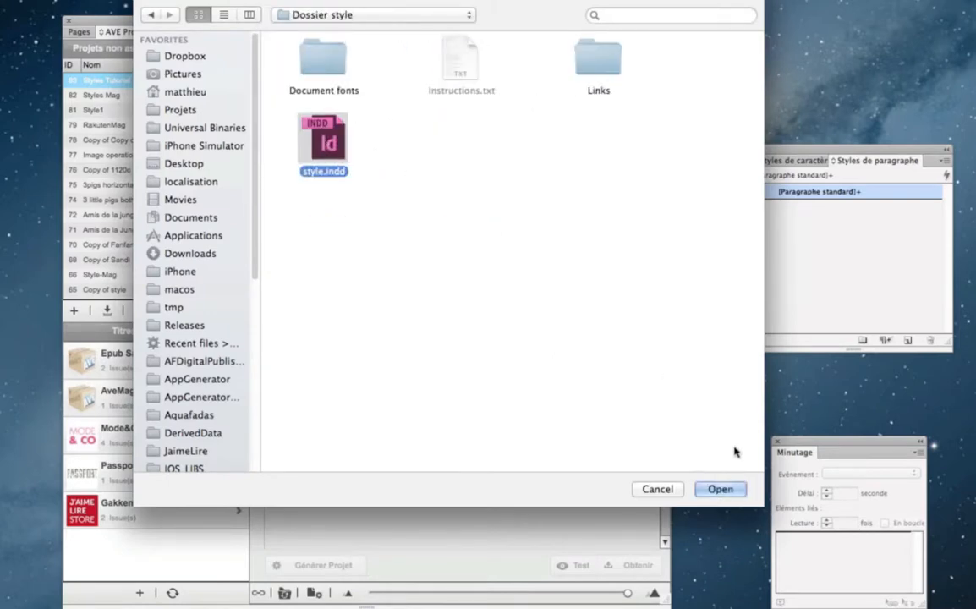
{"action": "left_click", "coordinate": [720, 489]}
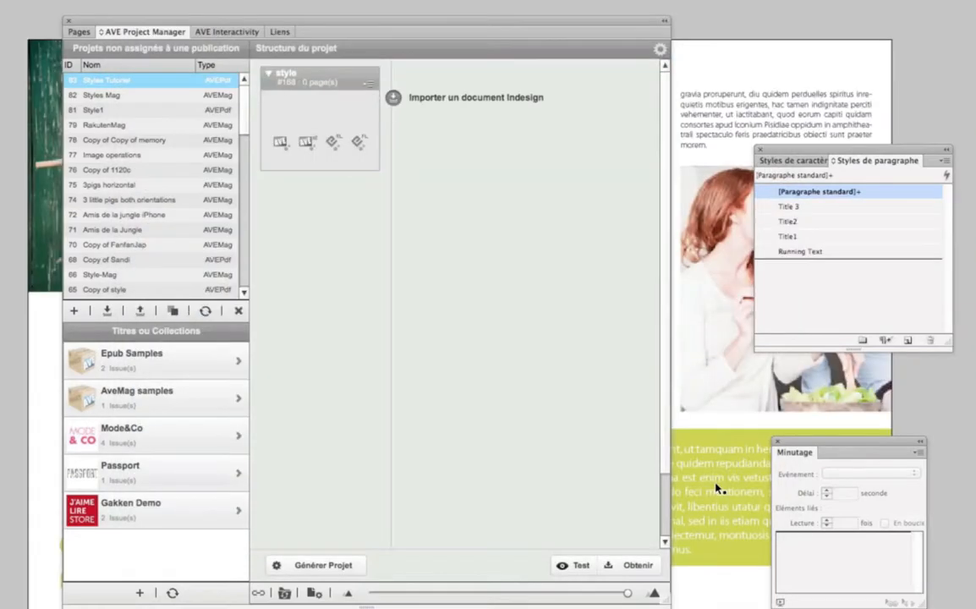
- Select the imported style document in the project structure and preview its page 2 enlarged
{"action": "left_click", "coordinate": [310, 78]}
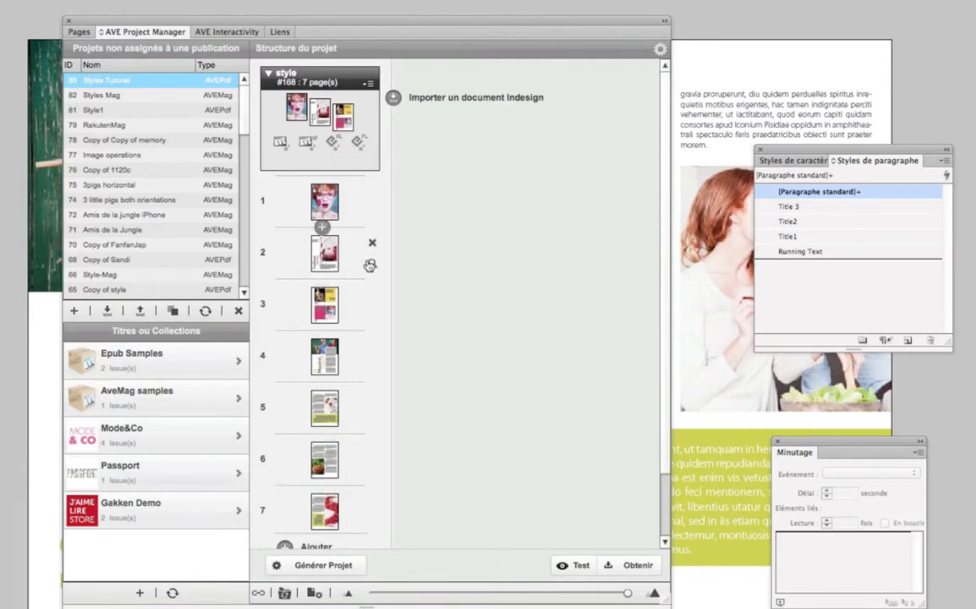
{"action": "left_click", "coordinate": [372, 265]}
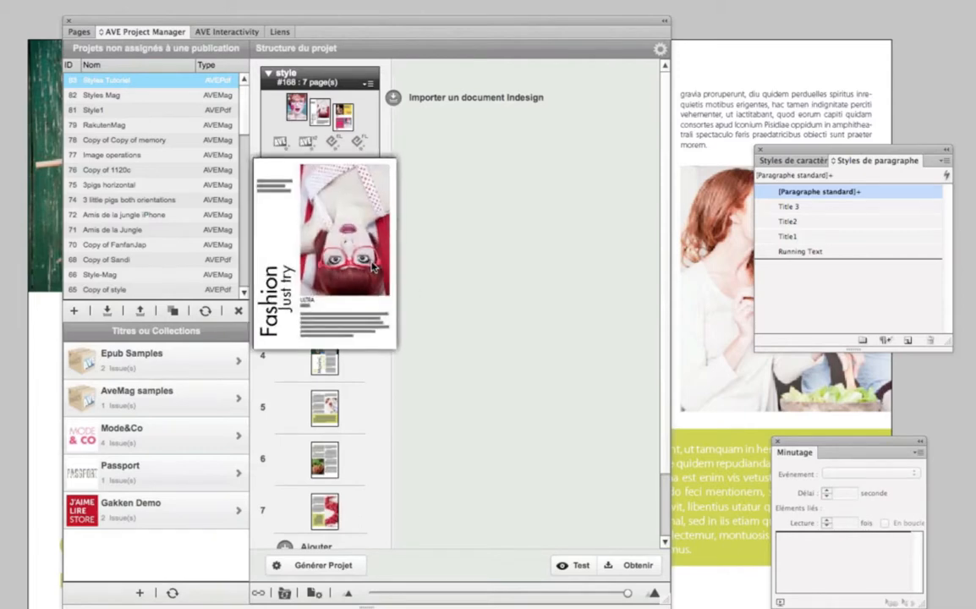
{"action": "left_click", "coordinate": [367, 268]}
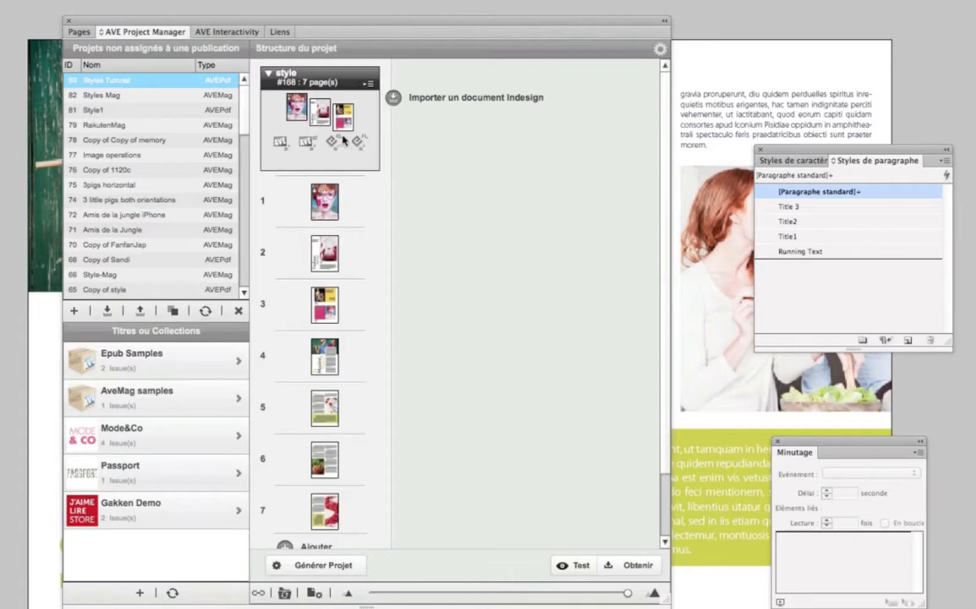
- Look over the style document's page thumbnails in the project structure and open the document's options
{"action": "mouse_move", "coordinate": [344, 140]}
{"action": "mouse_move", "coordinate": [322, 230]}
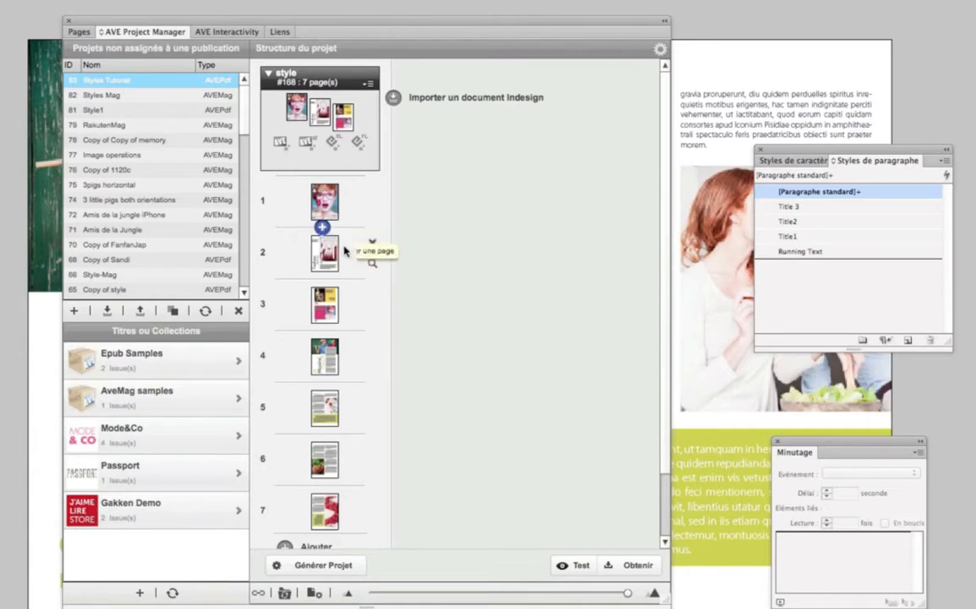
{"action": "mouse_move", "coordinate": [350, 194]}
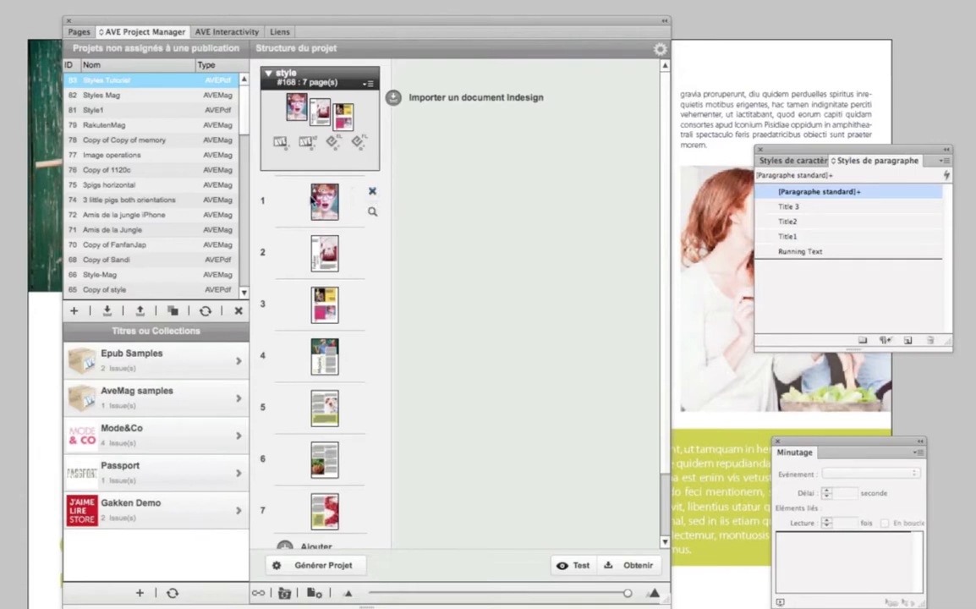
{"action": "left_click", "coordinate": [368, 83]}
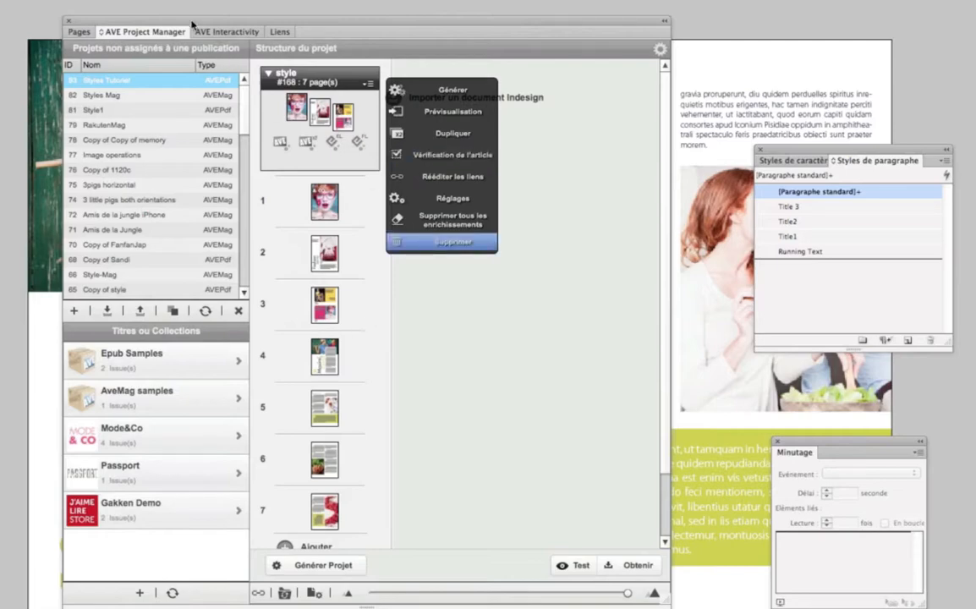
- Examine the magazine's image links in the Liens list for missing files
{"action": "left_click_drag", "start_coordinate": [272, 25], "coordinate": [399, 101]}
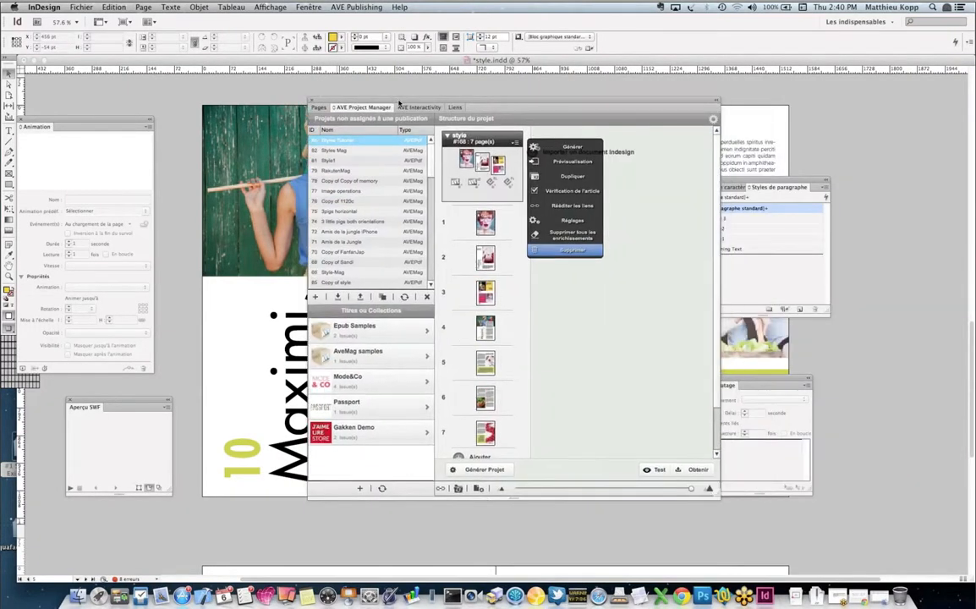
{"action": "left_click", "coordinate": [423, 108]}
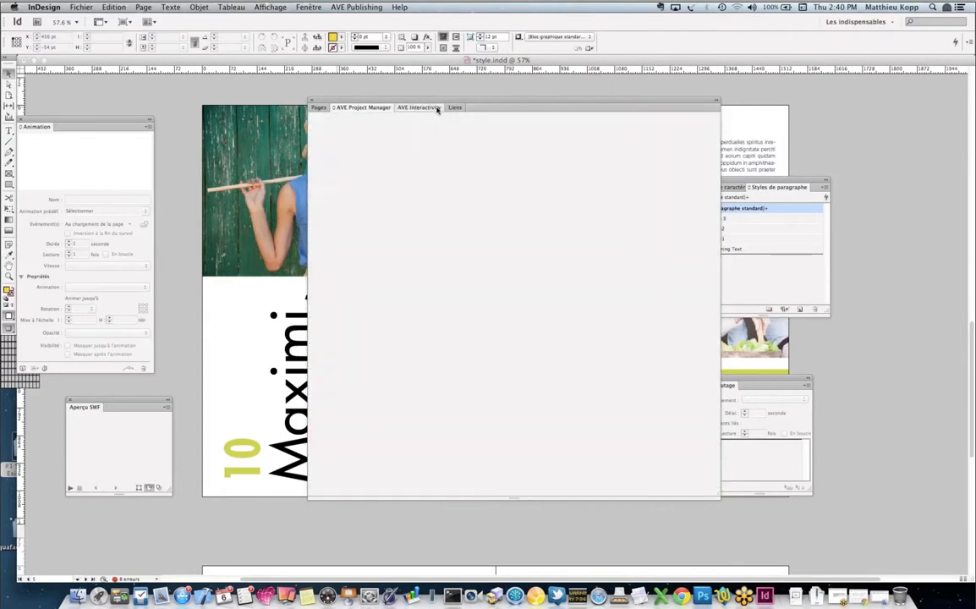
{"action": "left_click", "coordinate": [454, 107]}
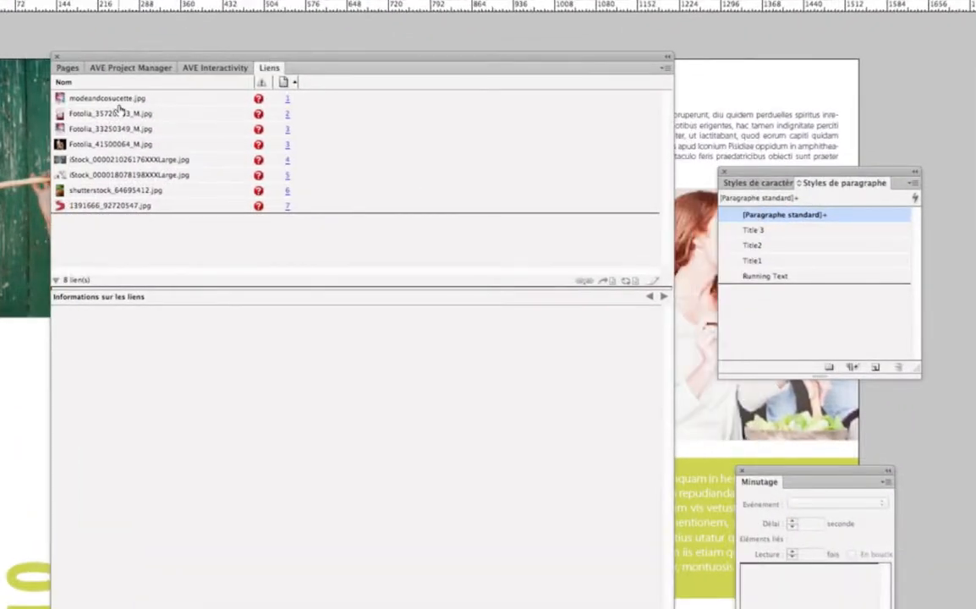
{"action": "mouse_move", "coordinate": [119, 108]}
{"action": "left_click_drag", "start_coordinate": [127, 57], "coordinate": [313, 61]}
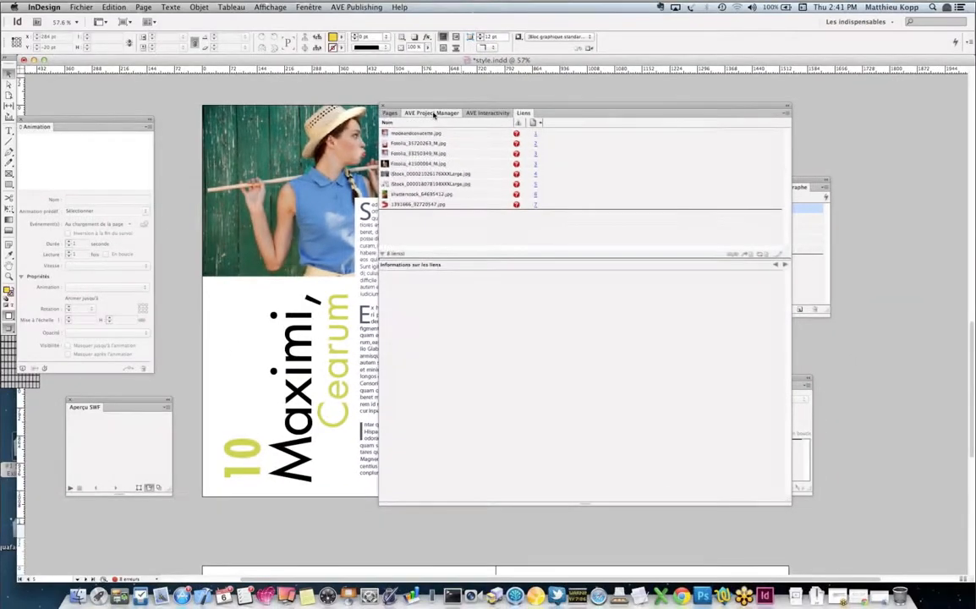
- Relink the style document's missing images from the AVE Project Manager using the Dossier style folder
{"action": "left_click", "coordinate": [432, 112]}
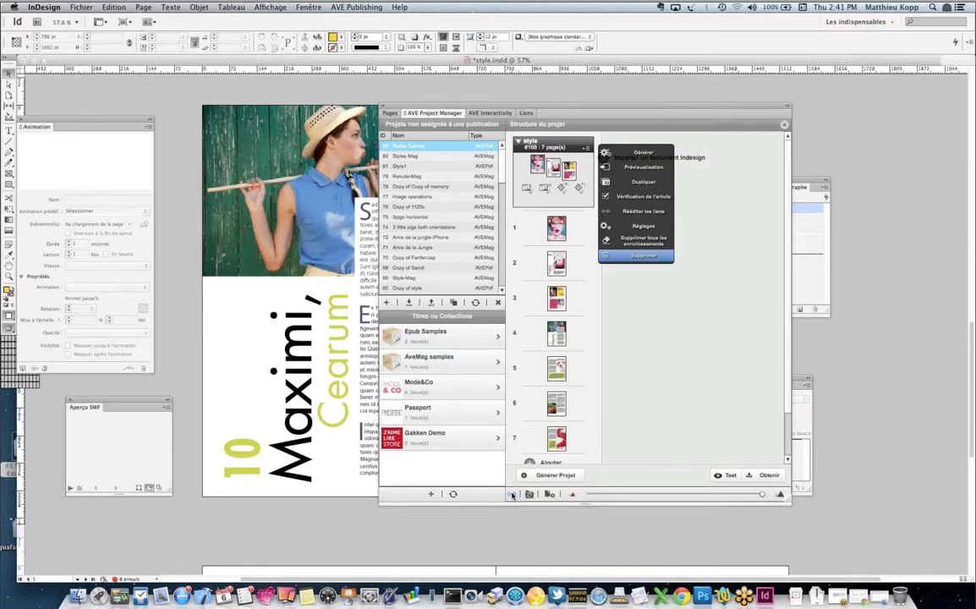
{"action": "left_click", "coordinate": [510, 496]}
{"action": "left_click_drag", "start_coordinate": [409, 85], "coordinate": [445, 131]}
{"action": "left_click", "coordinate": [428, 182]}
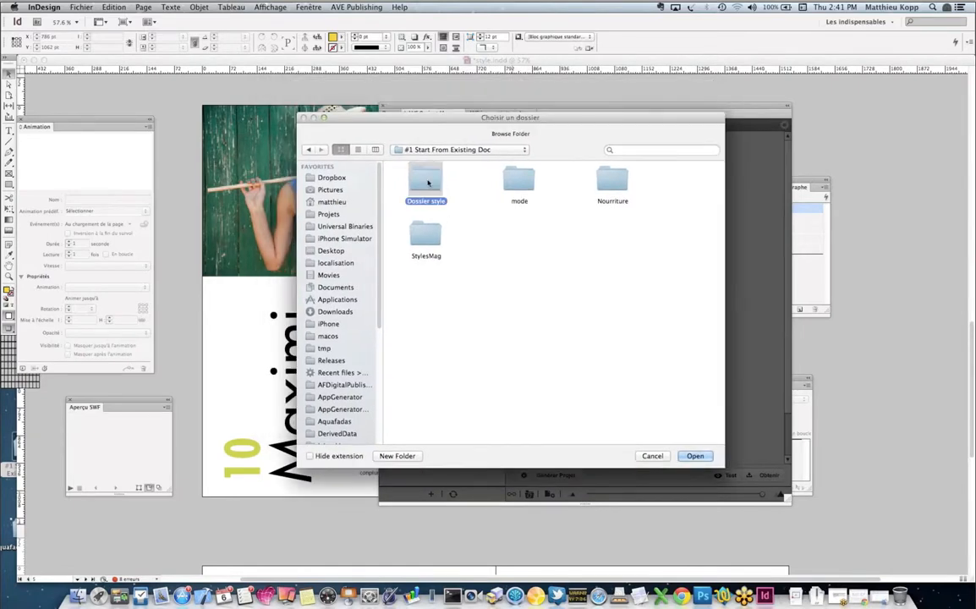
{"action": "double_click", "coordinate": [428, 183]}
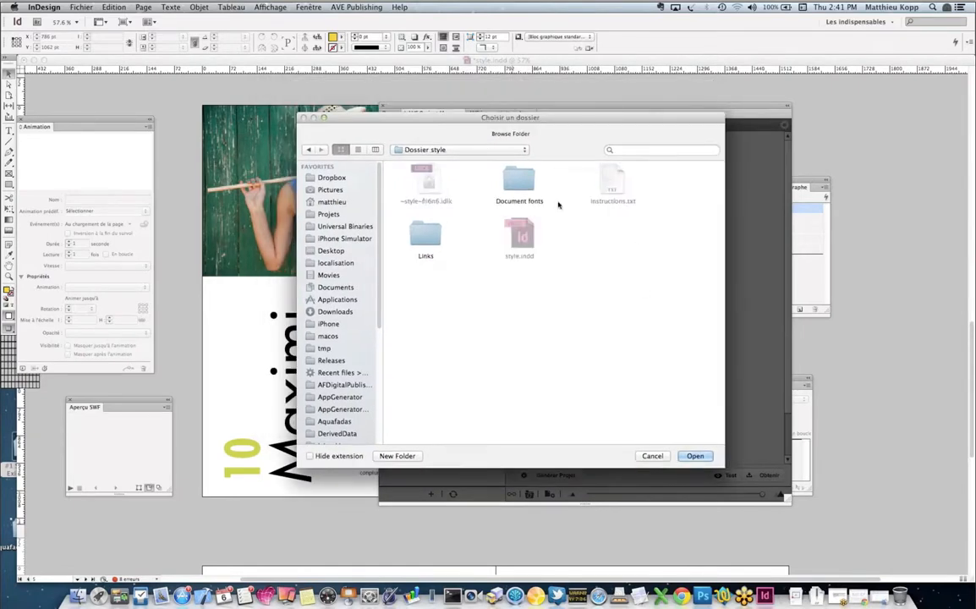
{"action": "left_click", "coordinate": [696, 456]}
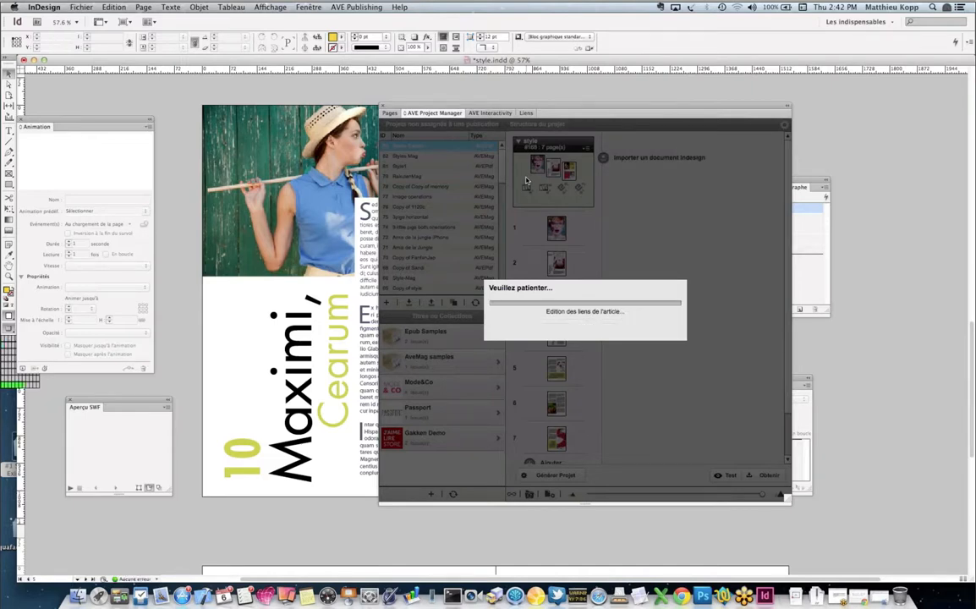
{"action": "left_click", "coordinate": [583, 323]}
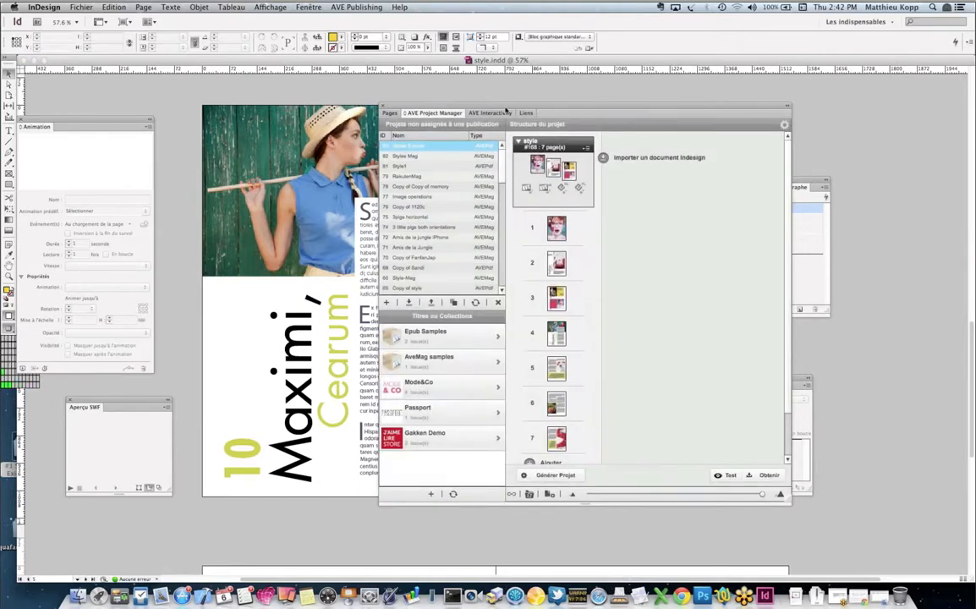
- Check the relinked images in the Liens list and return to the AVE Project Manager
{"action": "left_click", "coordinate": [528, 113]}
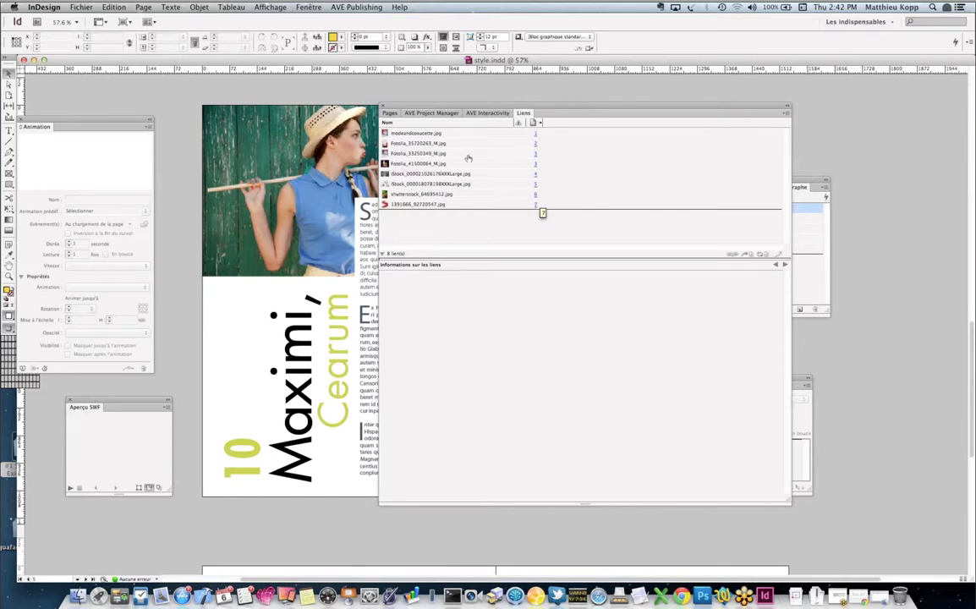
{"action": "left_click", "coordinate": [431, 113]}
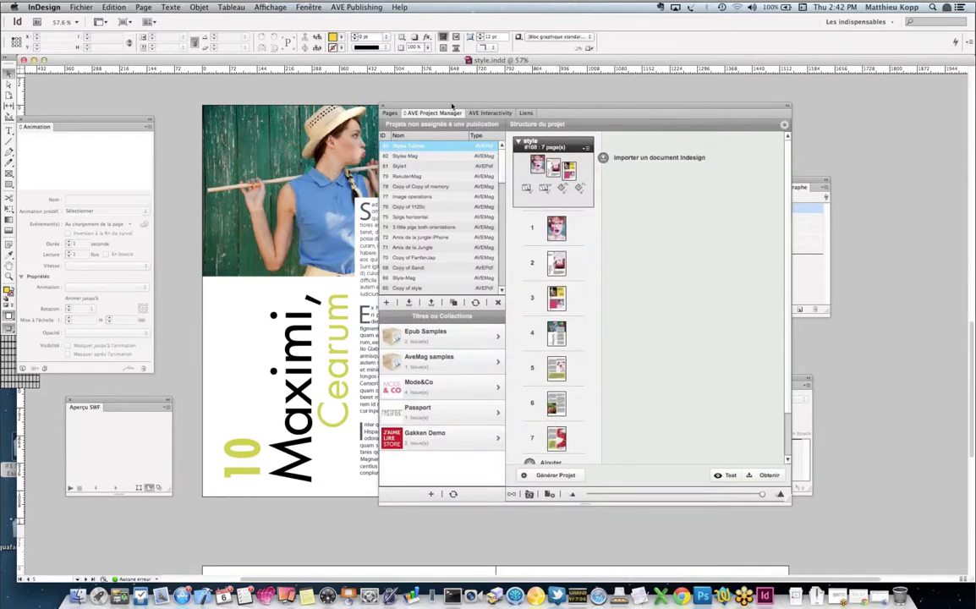
{"action": "left_click_drag", "start_coordinate": [499, 108], "coordinate": [425, 103]}
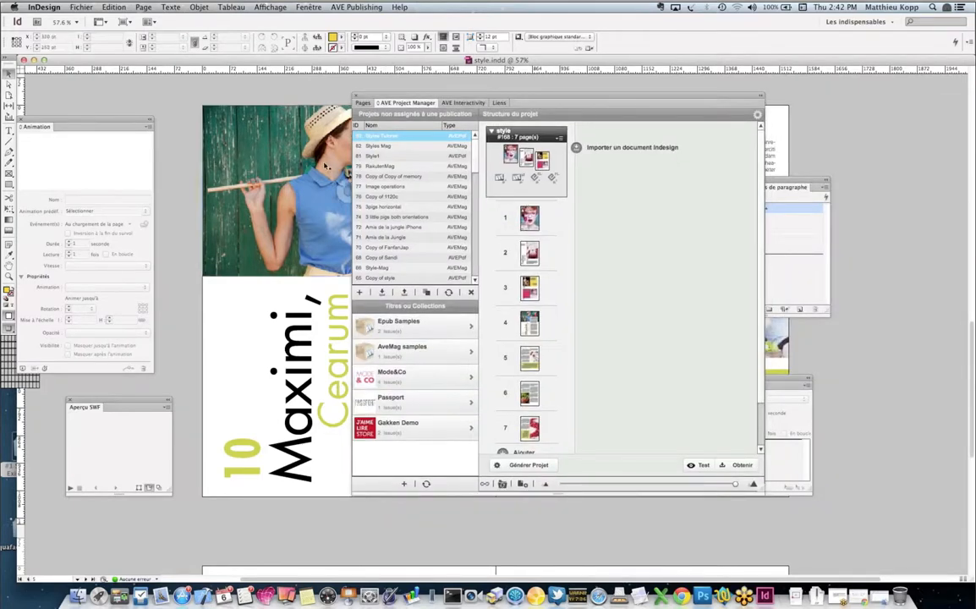
{"action": "left_click", "coordinate": [265, 95]}
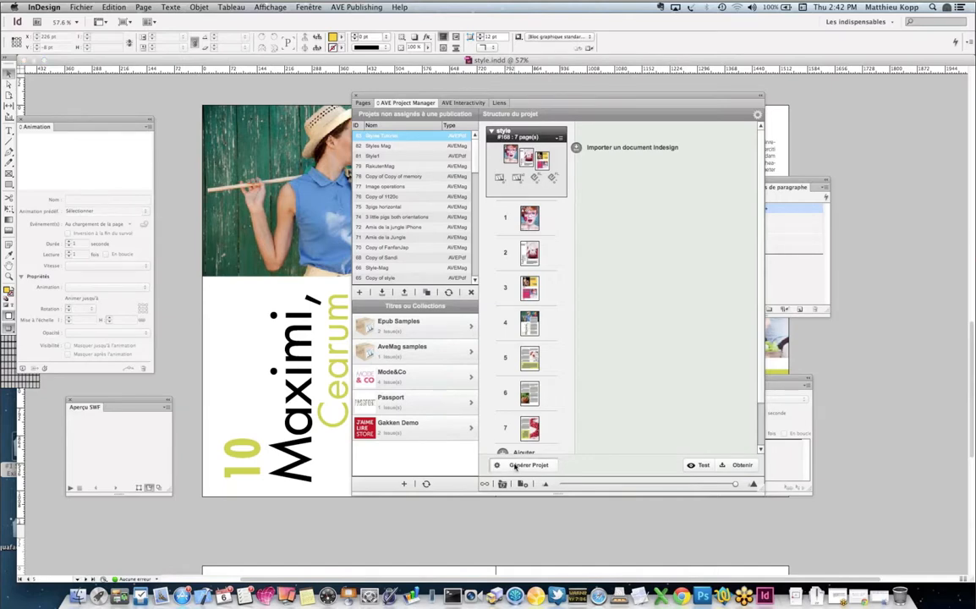
- Generate the Styles Tutoriel project in the standard AVE app format, regenerating its article before publication
{"action": "left_click", "coordinate": [514, 465]}
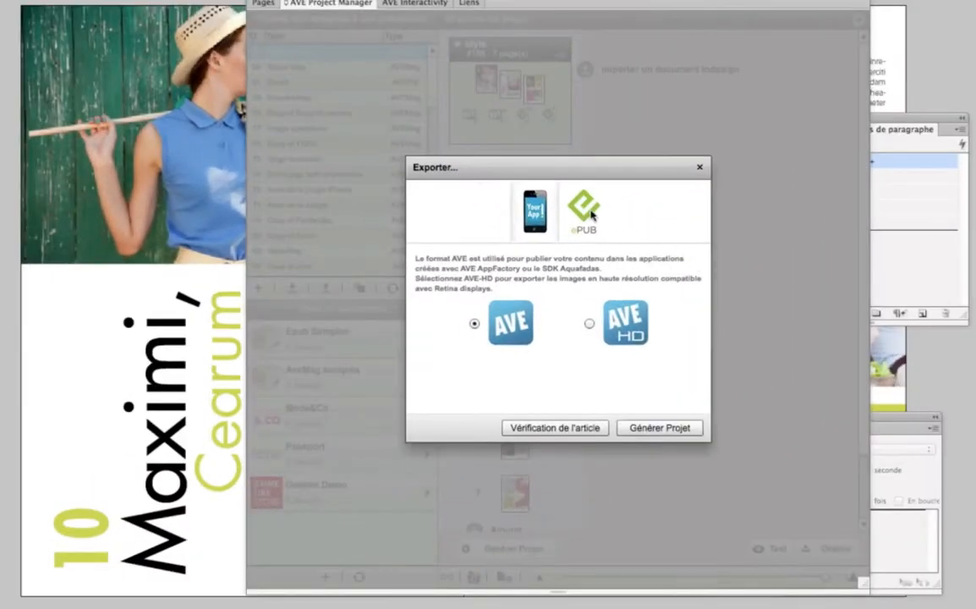
{"action": "left_click", "coordinate": [581, 210]}
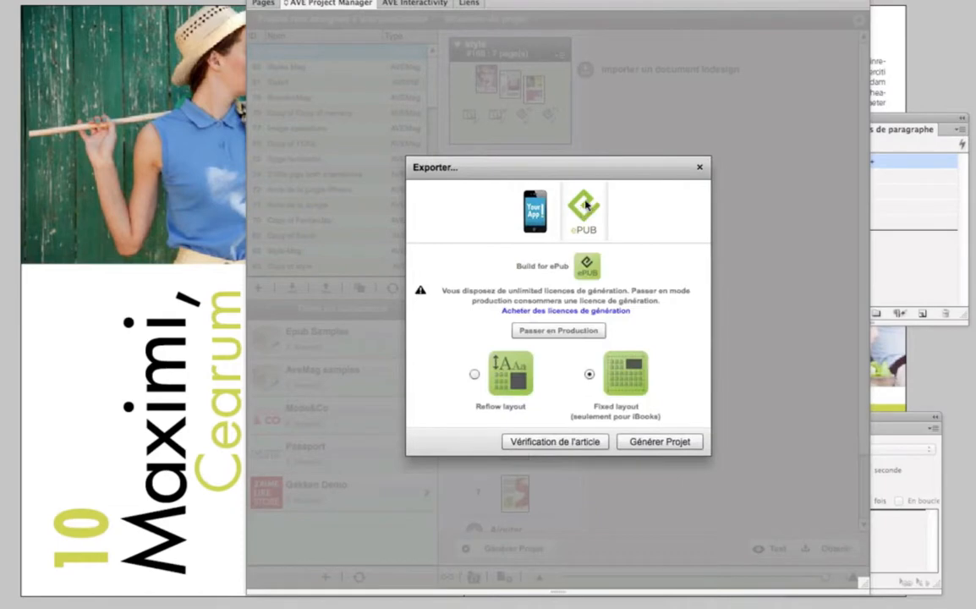
{"action": "left_click", "coordinate": [534, 205]}
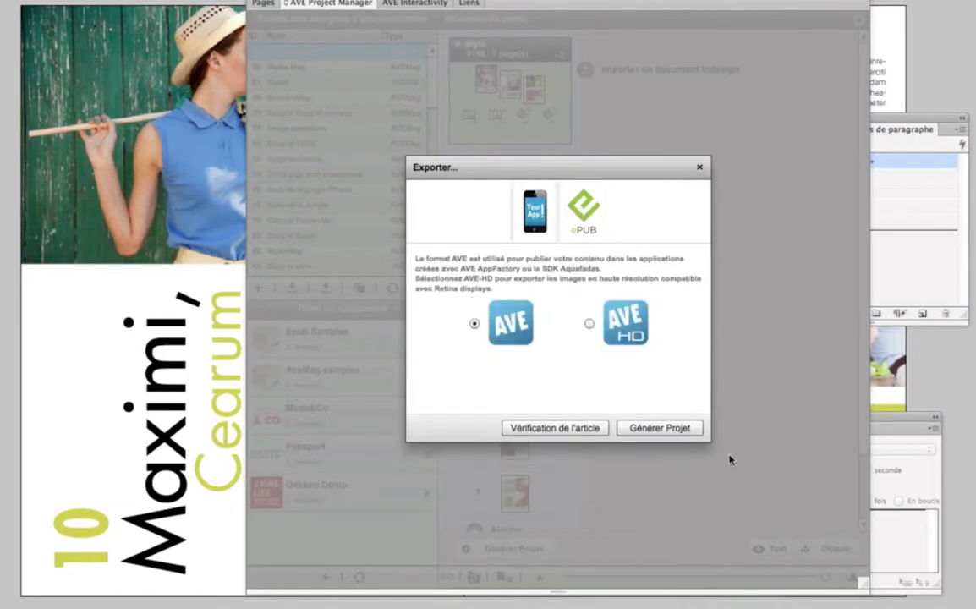
{"action": "left_click", "coordinate": [660, 429]}
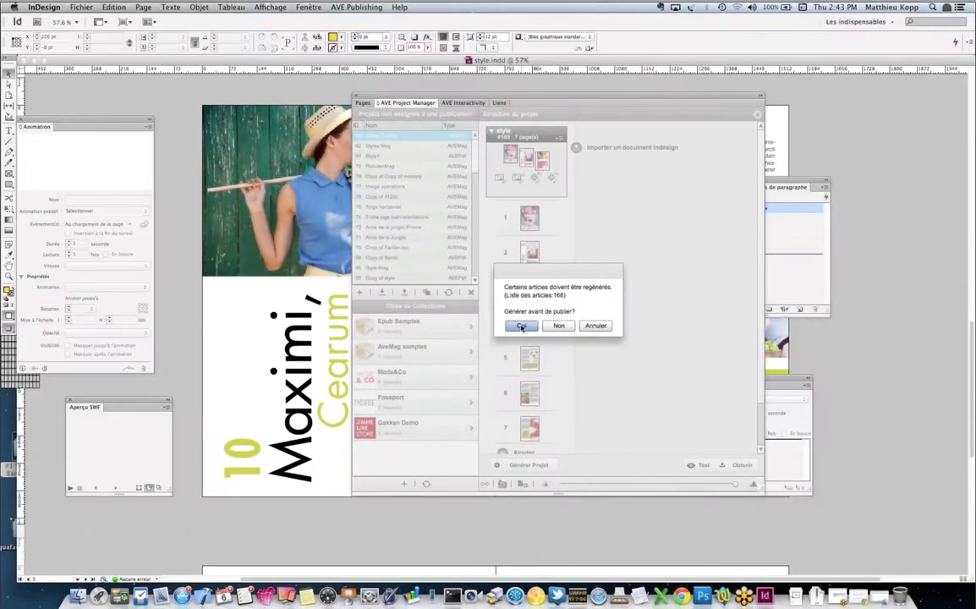
{"action": "left_click", "coordinate": [502, 337]}
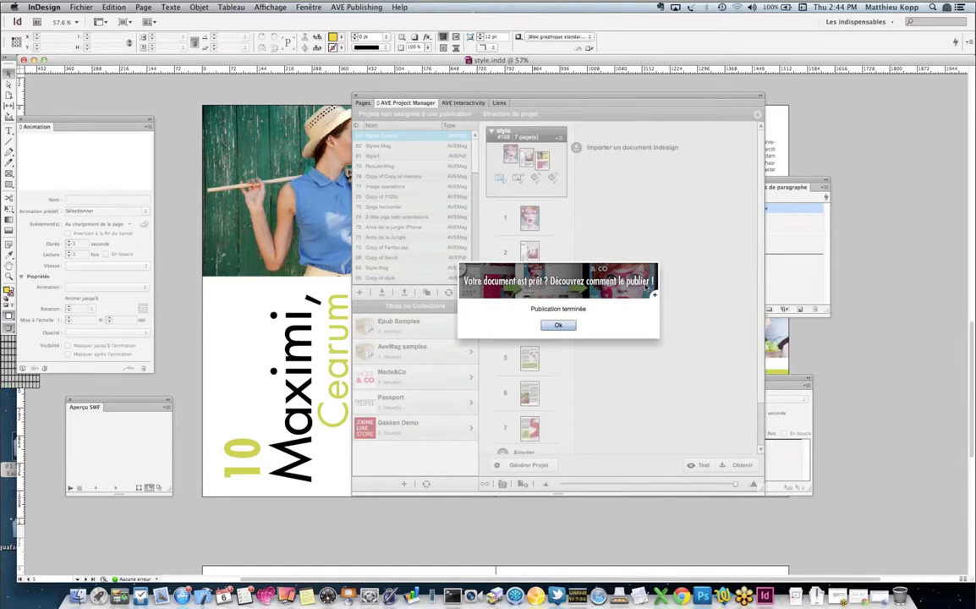
{"action": "left_click", "coordinate": [557, 326]}
{"action": "left_click", "coordinate": [557, 326]}
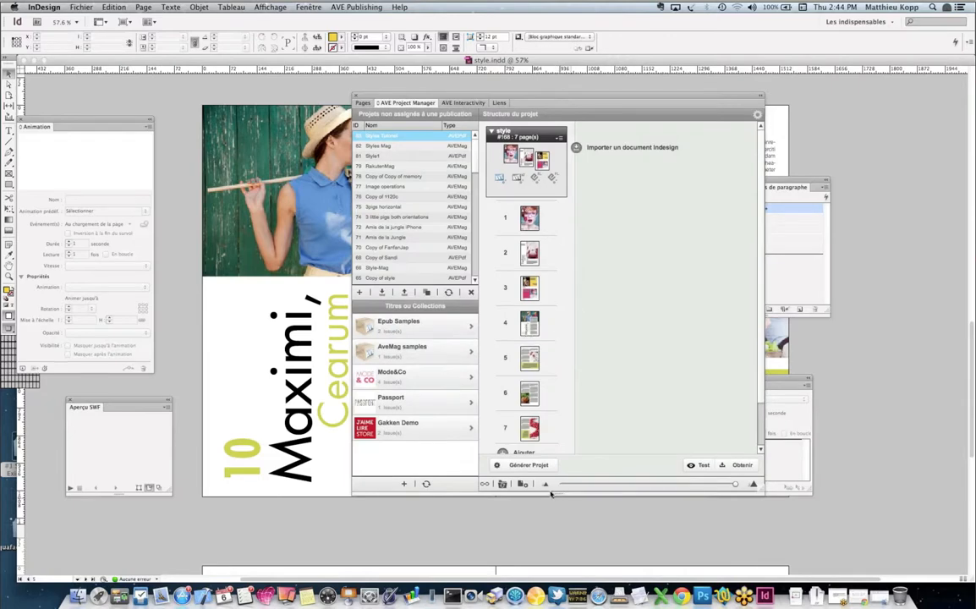
- Switch to Reflection to bring up the mirrored iPad with its myKiosk transfer settings, and return to InDesign
{"action": "left_click", "coordinate": [286, 583]}
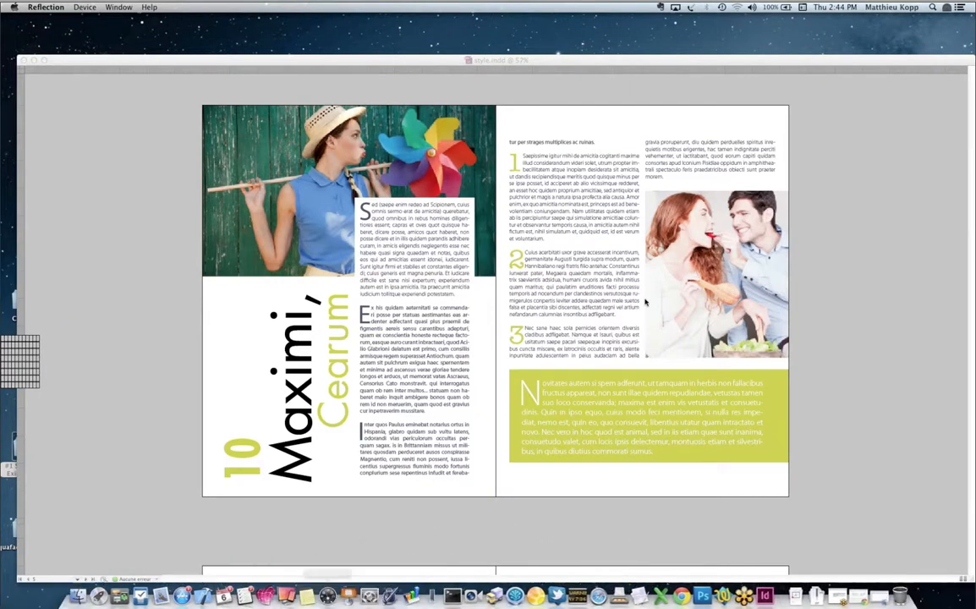
{"action": "left_click", "coordinate": [115, 7]}
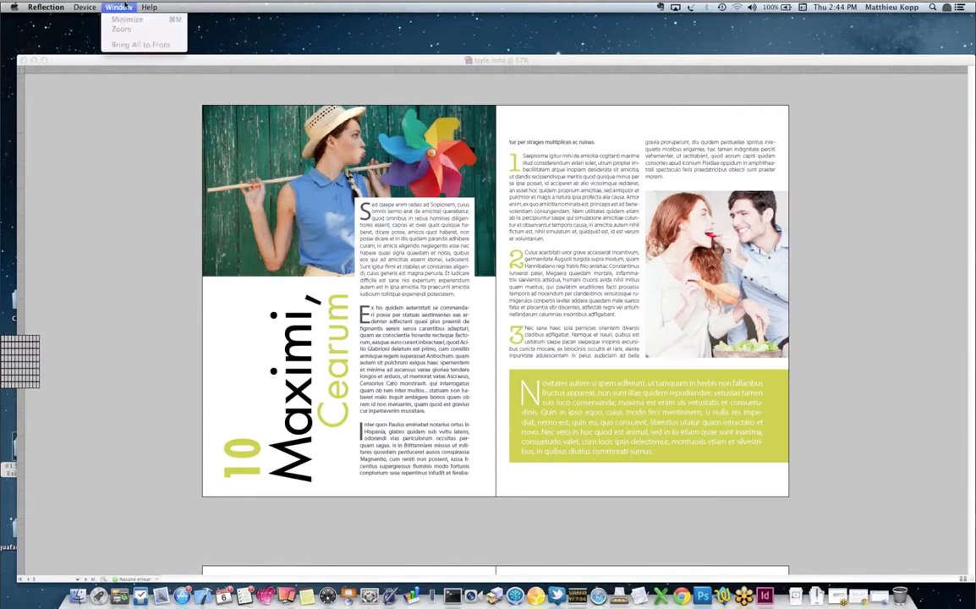
{"action": "left_click", "coordinate": [75, 6]}
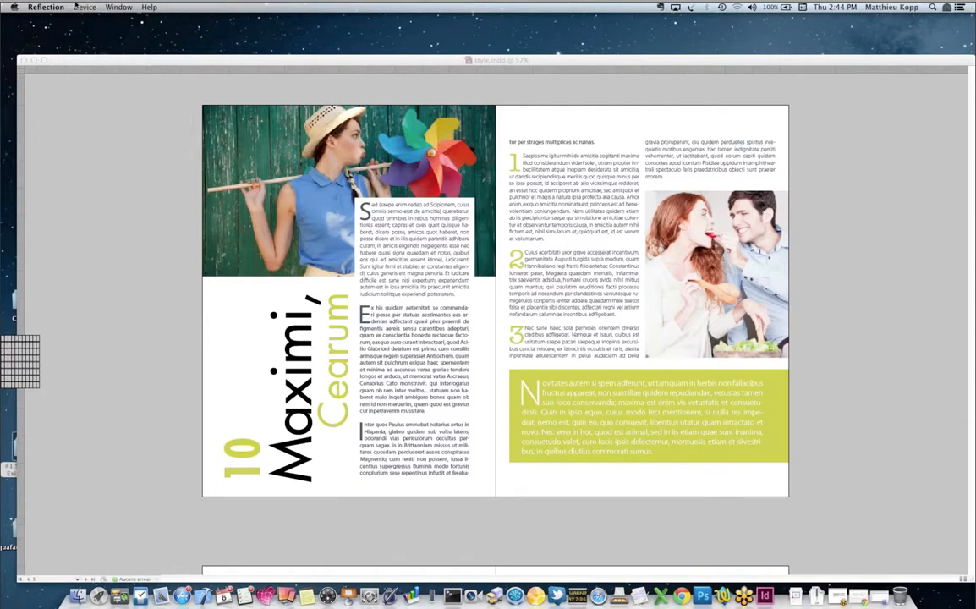
{"action": "left_click", "coordinate": [169, 275]}
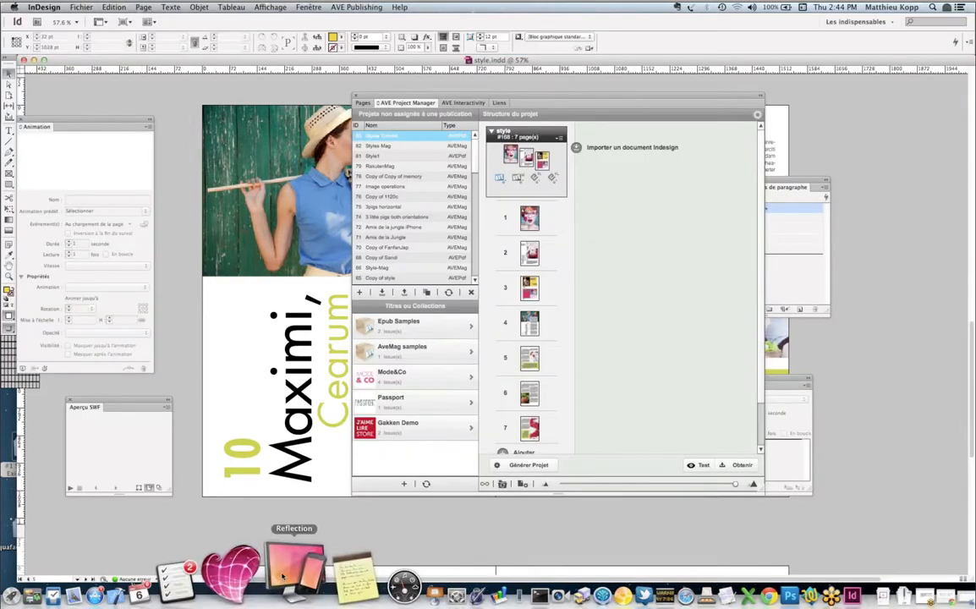
{"action": "left_click", "coordinate": [294, 558]}
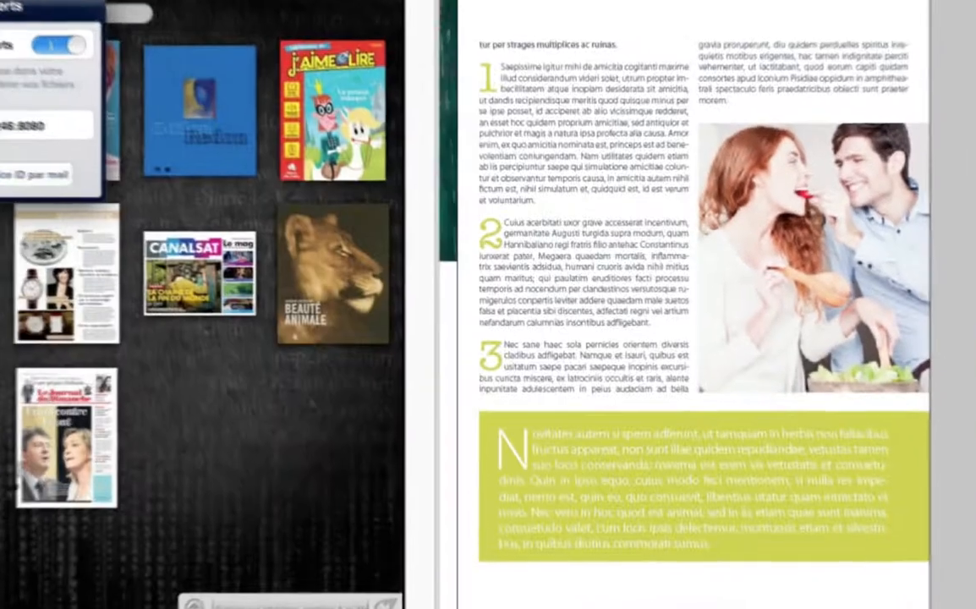
{"action": "left_click", "coordinate": [522, 62]}
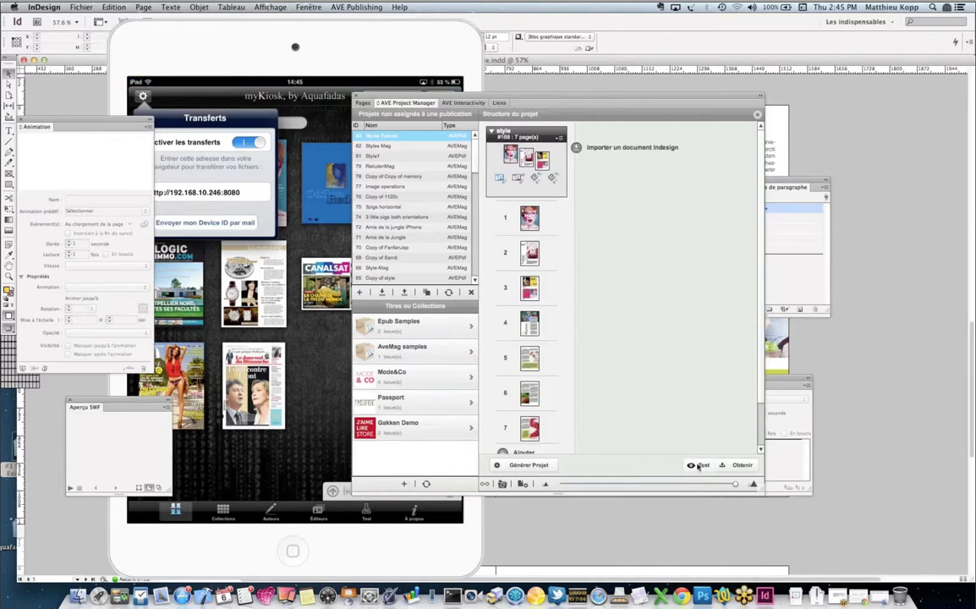
- Send the project in AVE format to myKiosk on the iPad Mini Aquafadas device for testing
{"action": "left_click", "coordinate": [699, 465]}
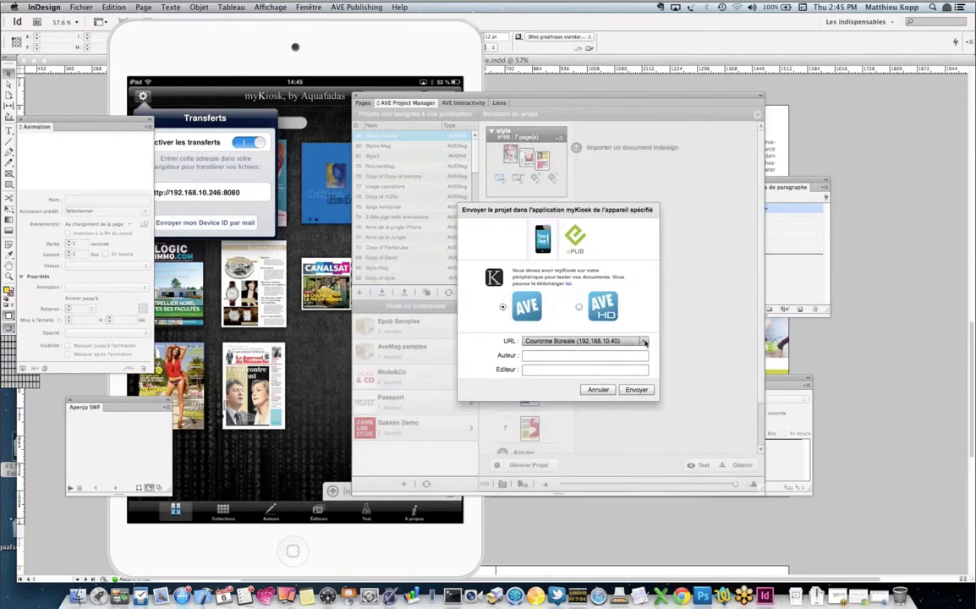
{"action": "left_click", "coordinate": [645, 341]}
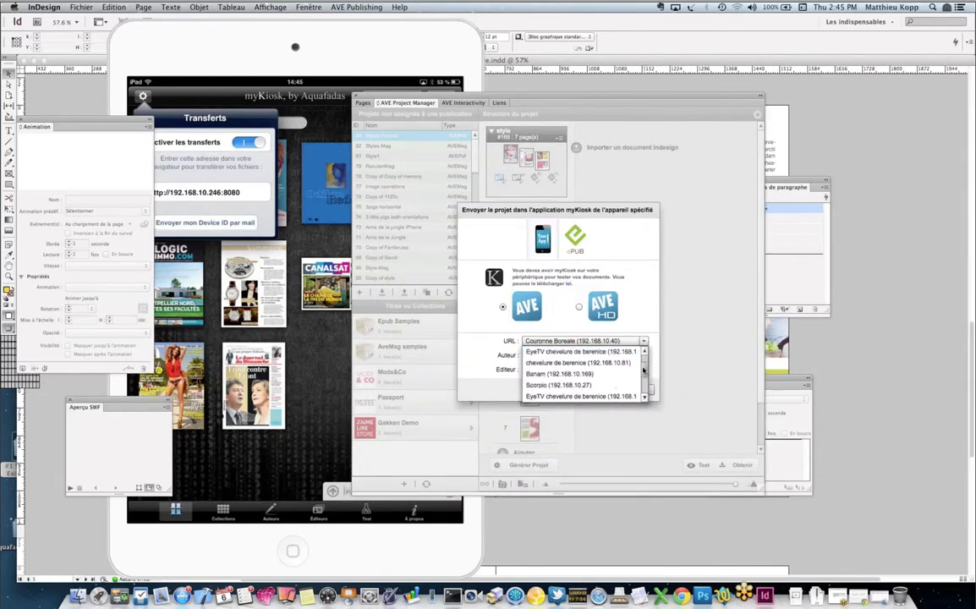
{"action": "scroll", "coordinate": [643, 368], "scroll_direction": "down", "scroll_amount": 5}
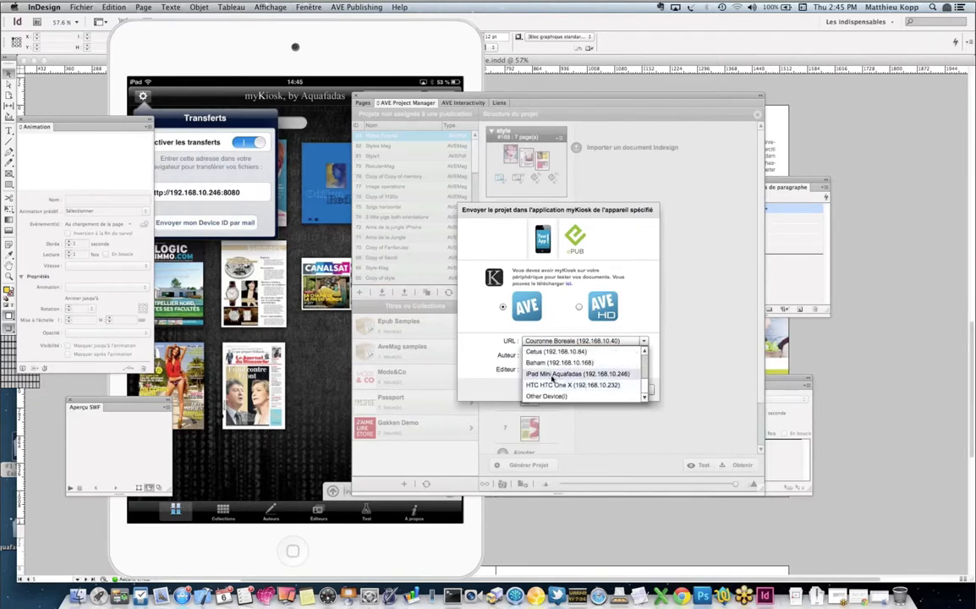
{"action": "left_click", "coordinate": [551, 374]}
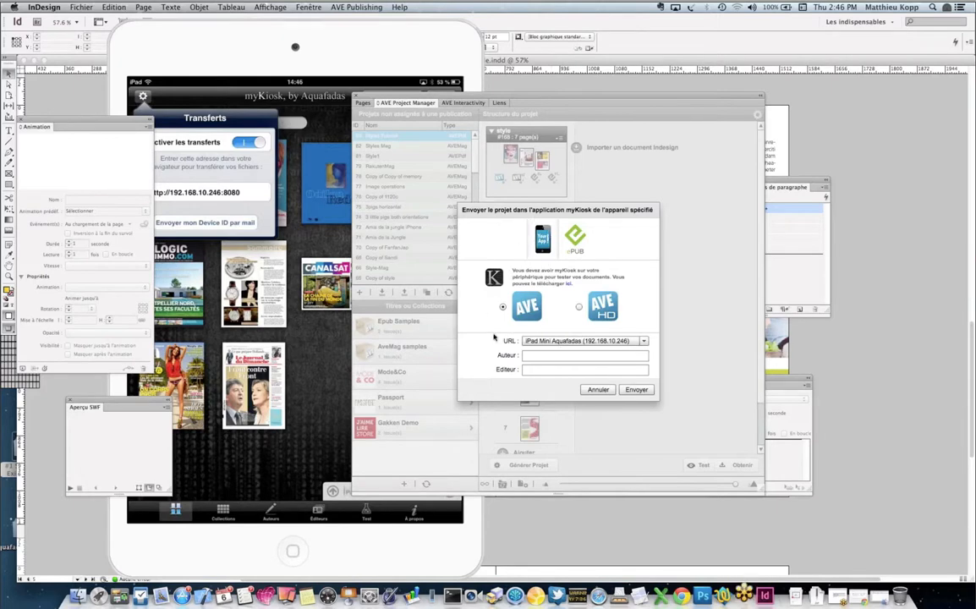
{"action": "left_click", "coordinate": [638, 389]}
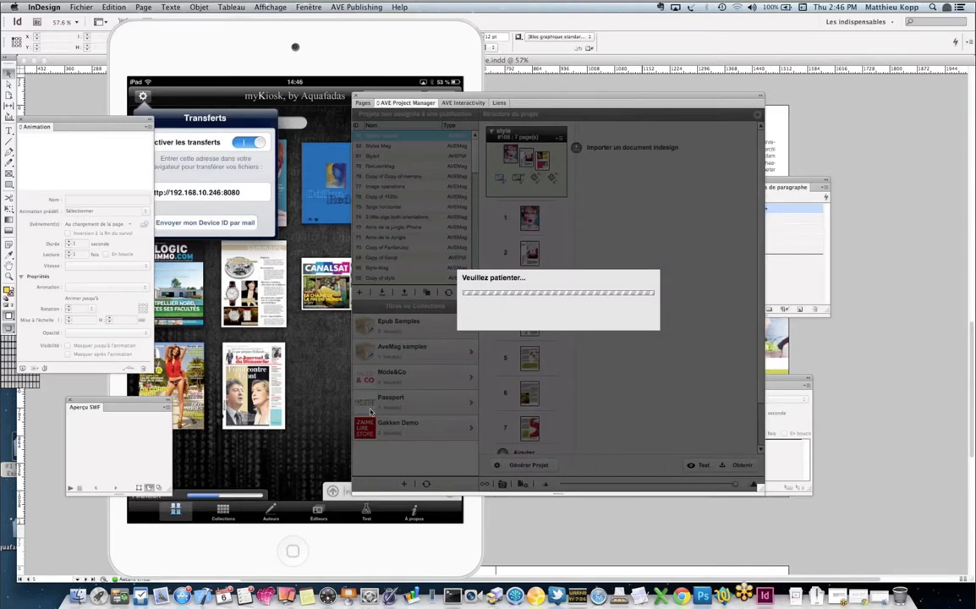
- View the transferred magazine on the mirrored iPad in Reflection and switch back to InDesign
{"action": "left_click", "coordinate": [324, 153]}
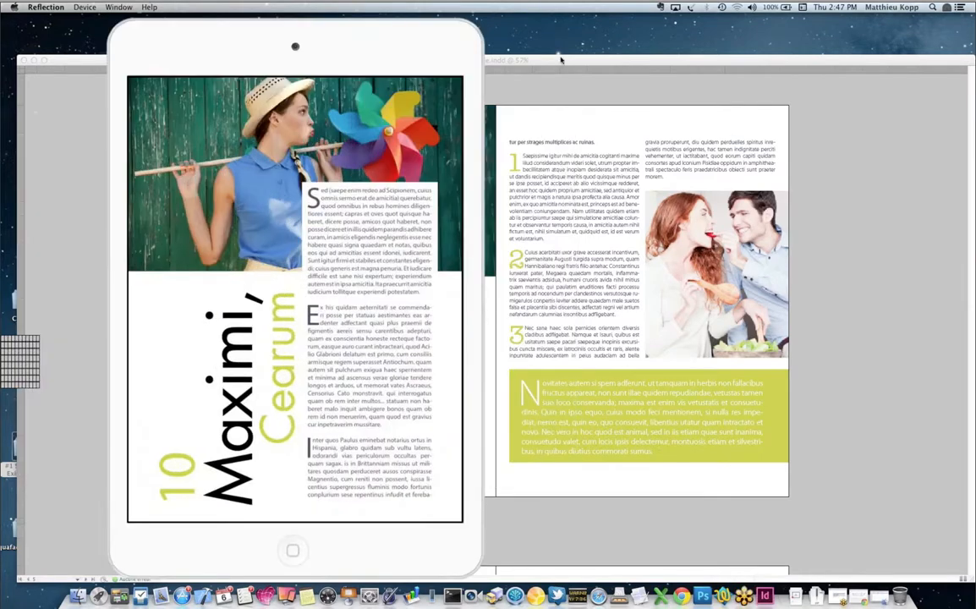
{"action": "left_click", "coordinate": [560, 59]}
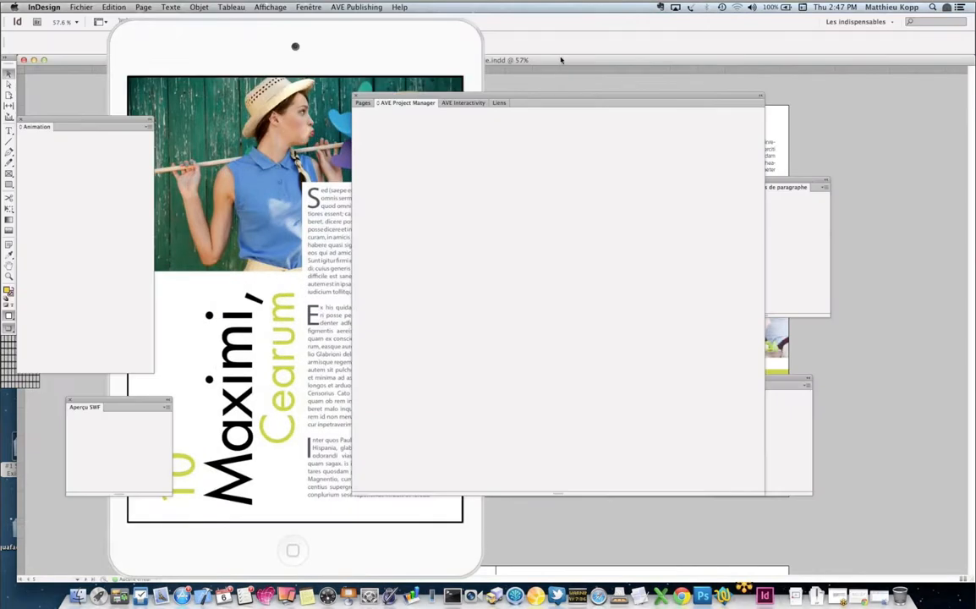
- Move the mirrored iPad window and the AVE panel group clear of the ULTRA PINK layout in style.indd
{"action": "key", "text": "Return"}
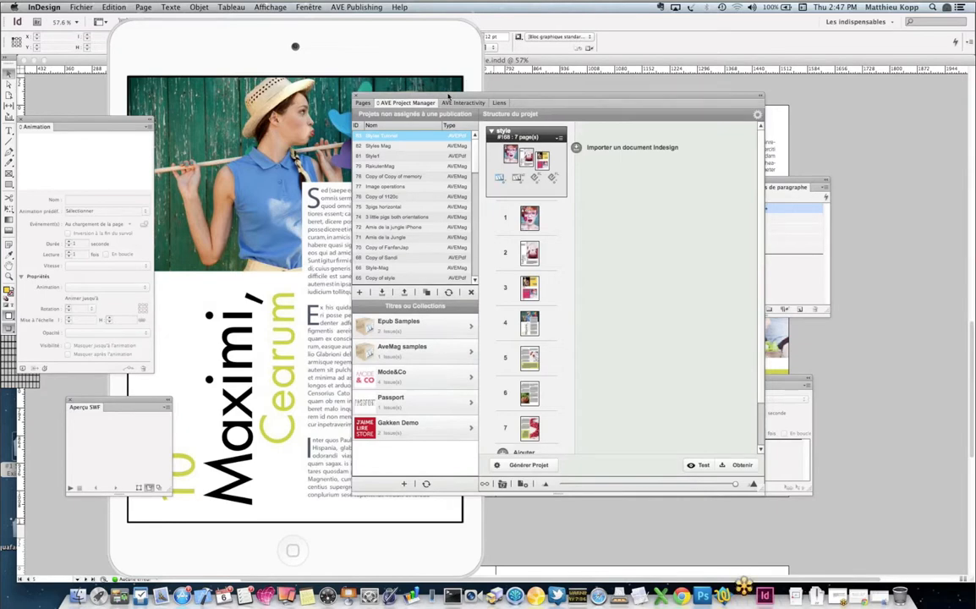
{"action": "left_click_drag", "start_coordinate": [406, 89], "coordinate": [562, 94]}
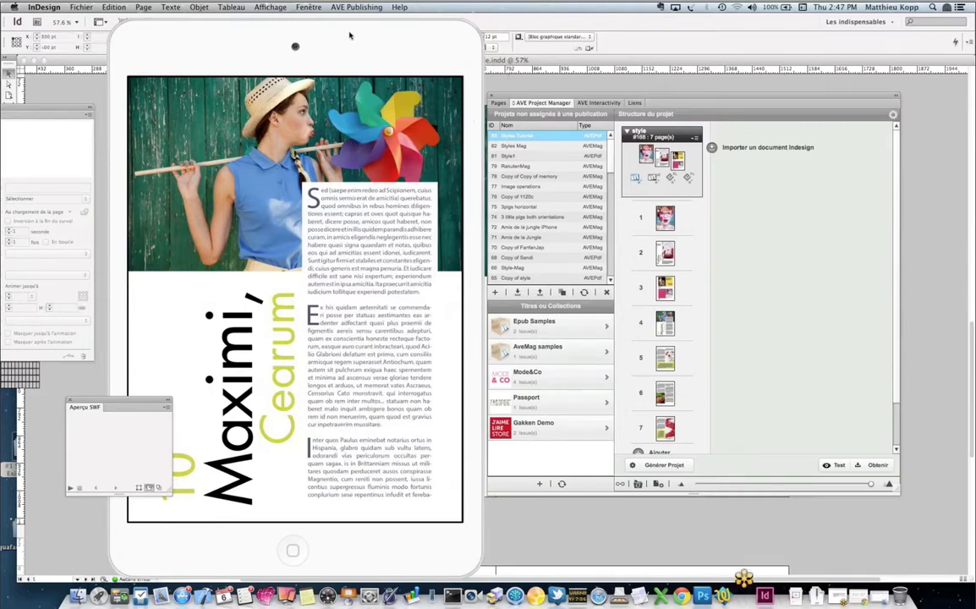
{"action": "left_click_drag", "start_coordinate": [358, 283], "coordinate": [971, 577]}
{"action": "left_click", "coordinate": [465, 91]}
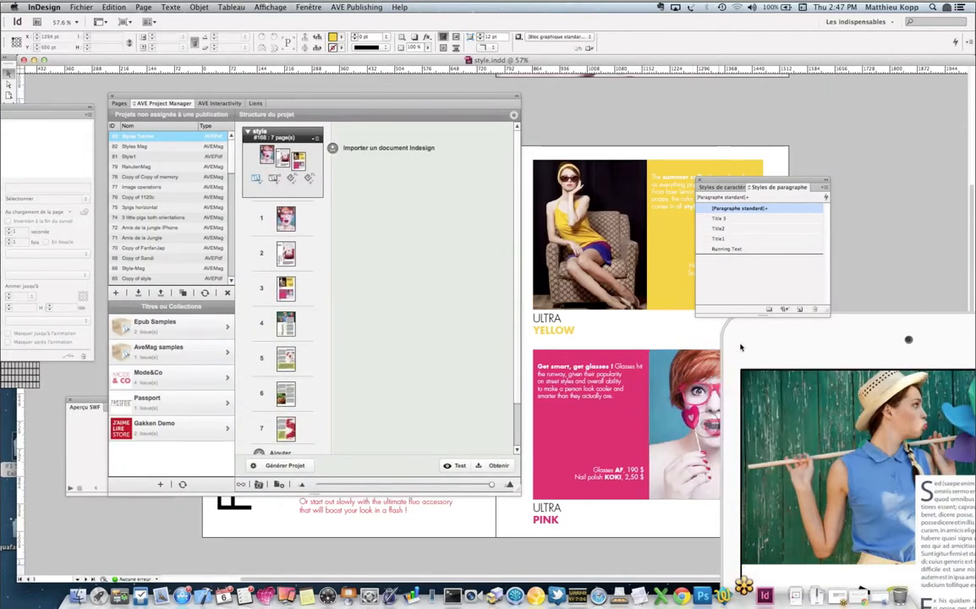
{"action": "left_click", "coordinate": [732, 370]}
- Assign the photo of the red-haired woman with pink glasses as a slideshow of the Simple diaporama type
{"action": "left_click", "coordinate": [712, 405]}
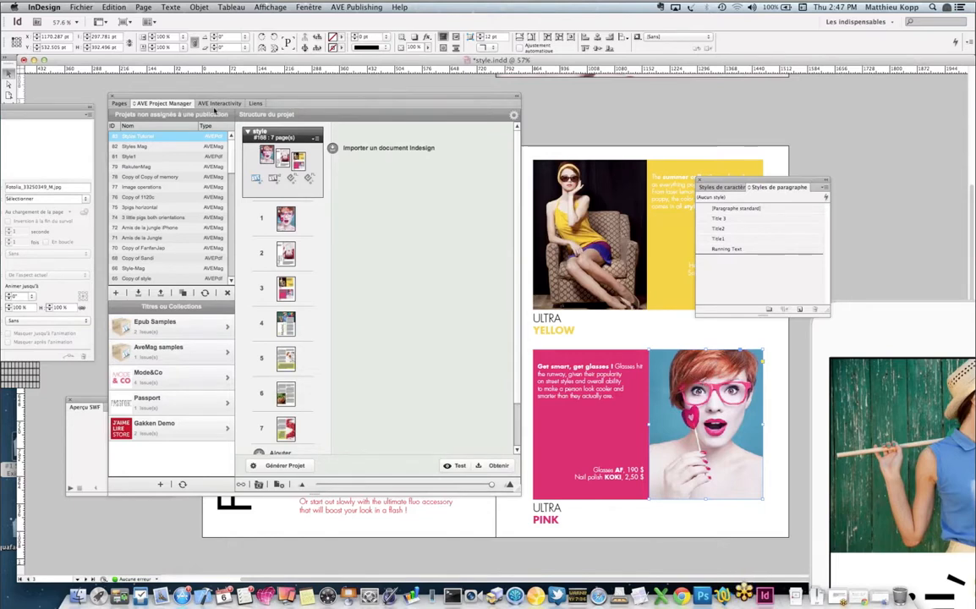
{"action": "left_click", "coordinate": [214, 104]}
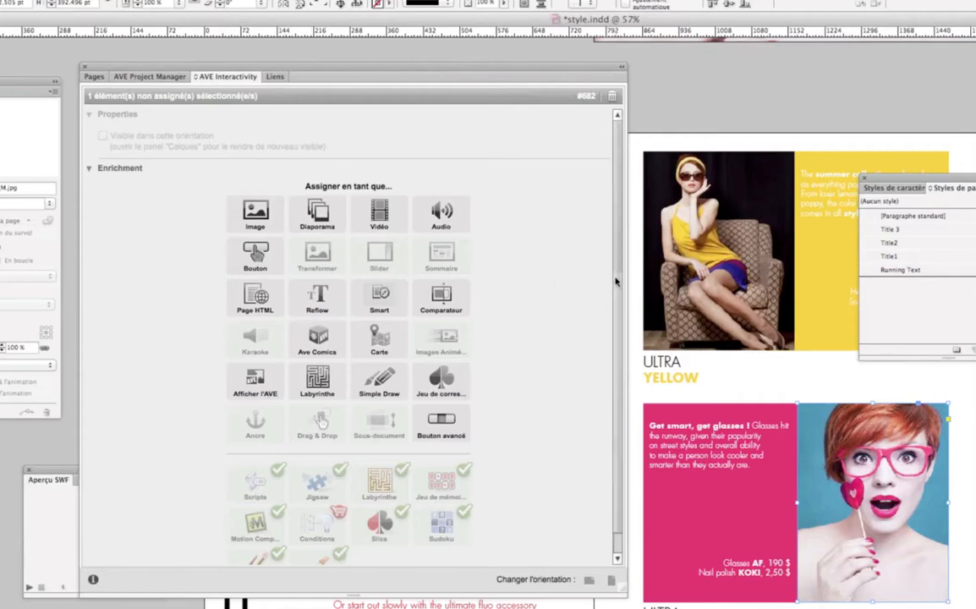
{"action": "scroll", "coordinate": [611, 365], "scroll_direction": "down", "scroll_amount": 2}
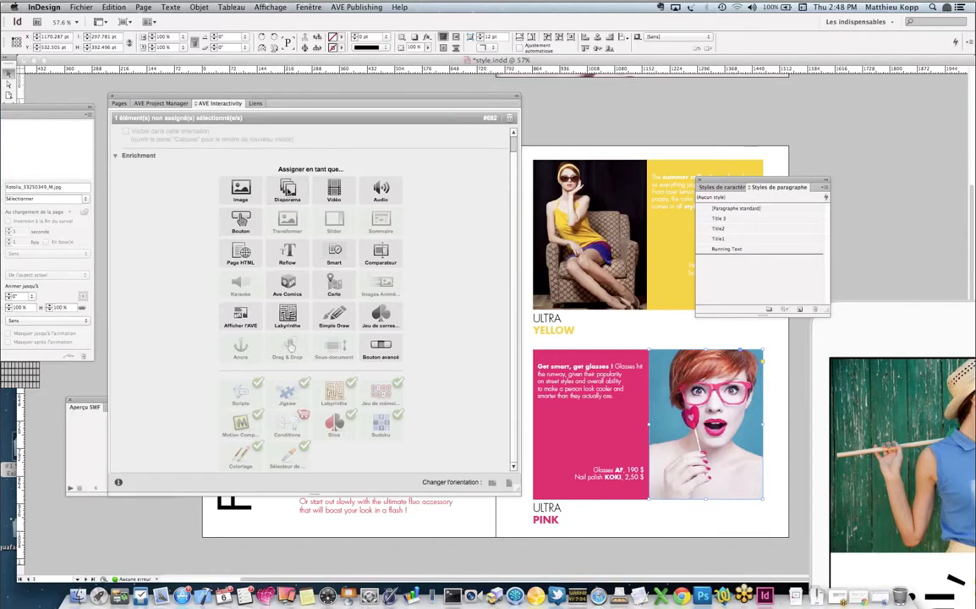
{"action": "left_click", "coordinate": [287, 190]}
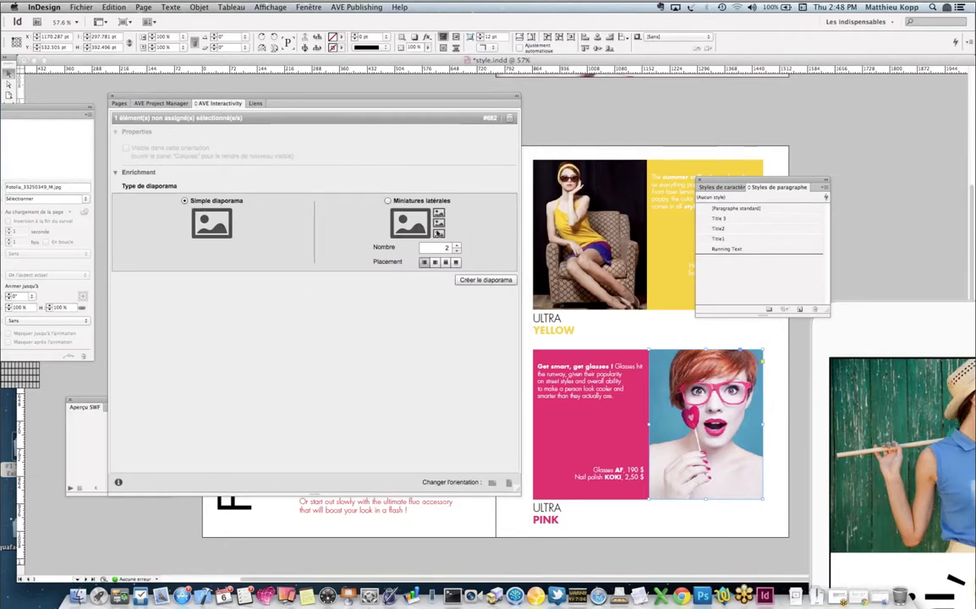
{"action": "left_click", "coordinate": [487, 280]}
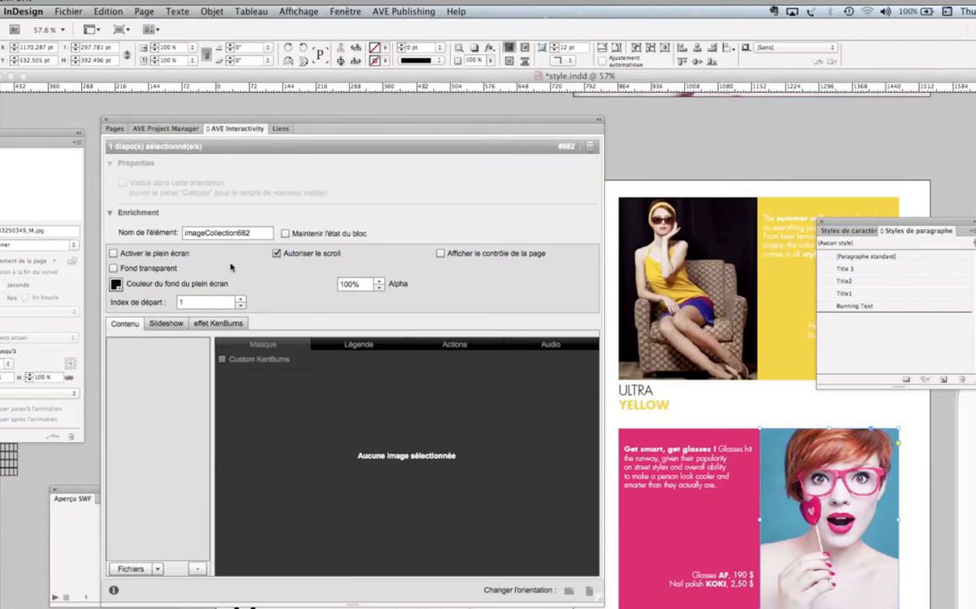
- Add Fotolia_31250568_M.jpg, Fotolia_33250349_M.jpg and Fotolia_40916268_M.jpg from the mode folder to the slideshow as files
{"action": "double_click", "coordinate": [184, 232]}
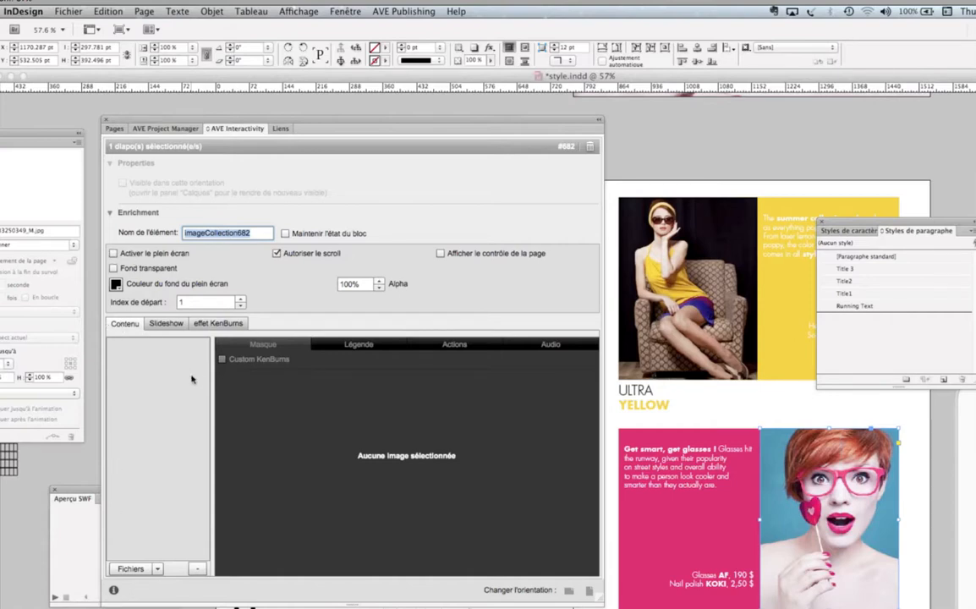
{"action": "left_click", "coordinate": [131, 569]}
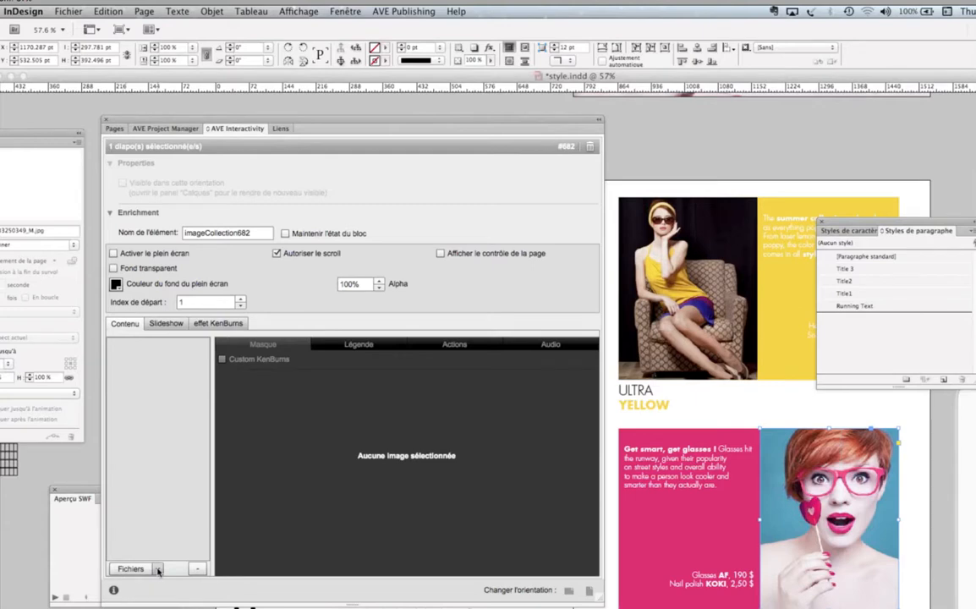
{"action": "left_click", "coordinate": [157, 569]}
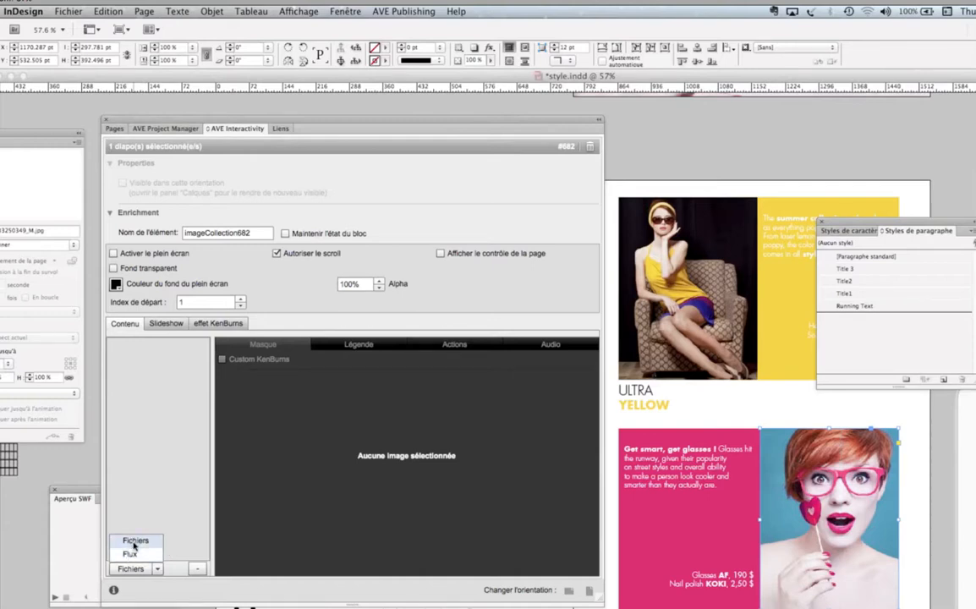
{"action": "left_click", "coordinate": [134, 568]}
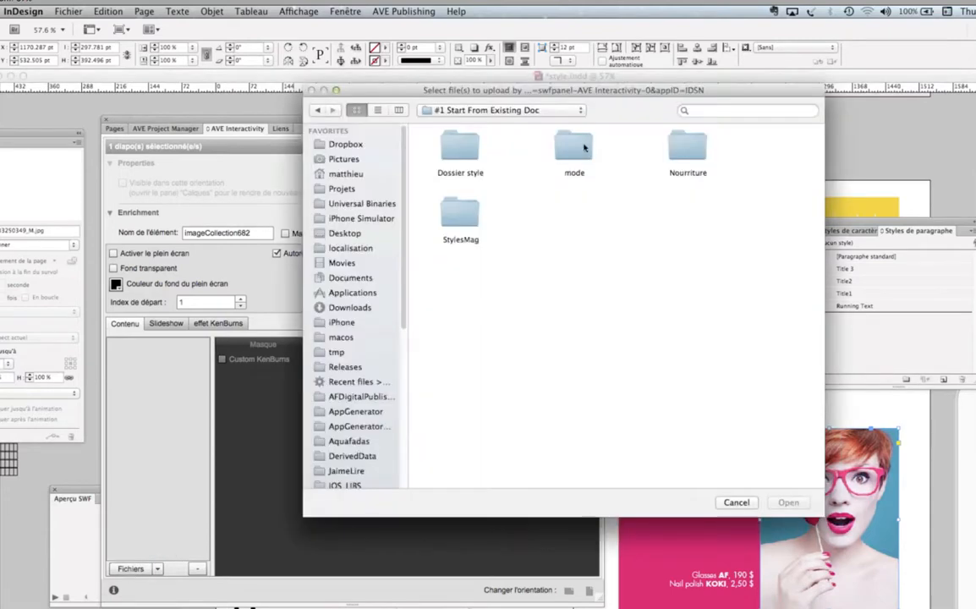
{"action": "double_click", "coordinate": [577, 150]}
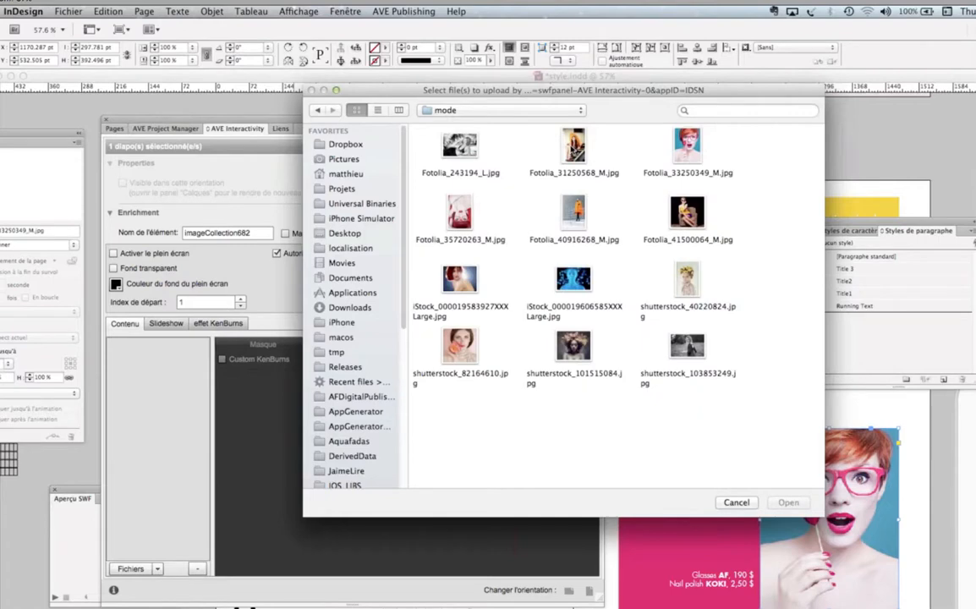
{"action": "left_click", "coordinate": [549, 140]}
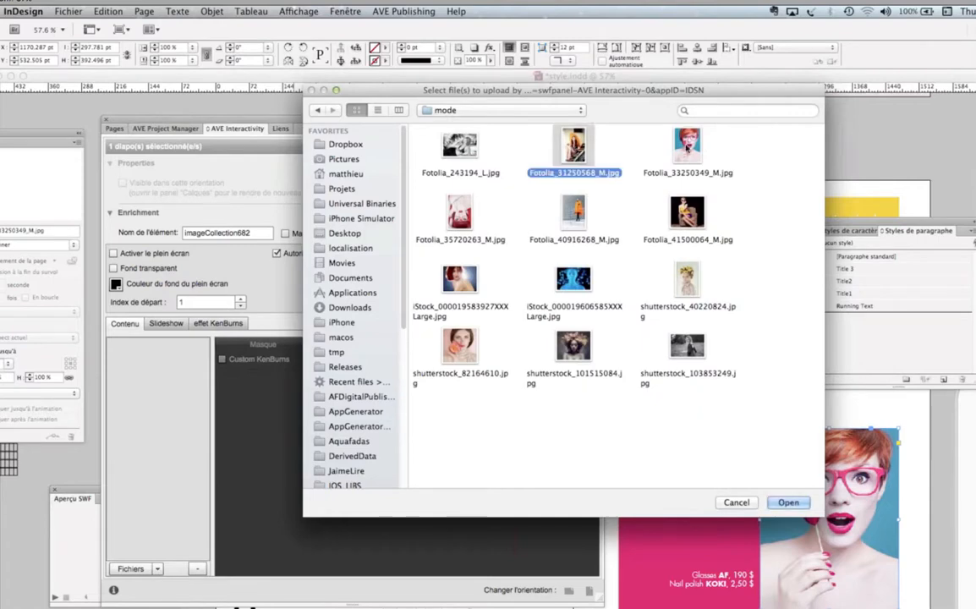
{"action": "key", "text": "Right"}
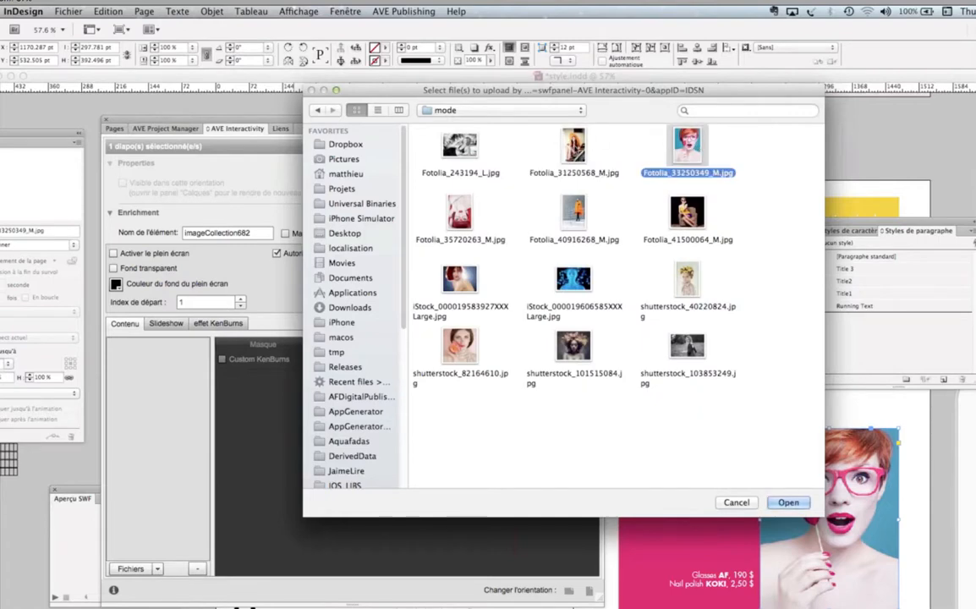
{"action": "left_click", "coordinate": [574, 144], "text": "super"}
{"action": "left_click", "coordinate": [576, 215], "text": "super"}
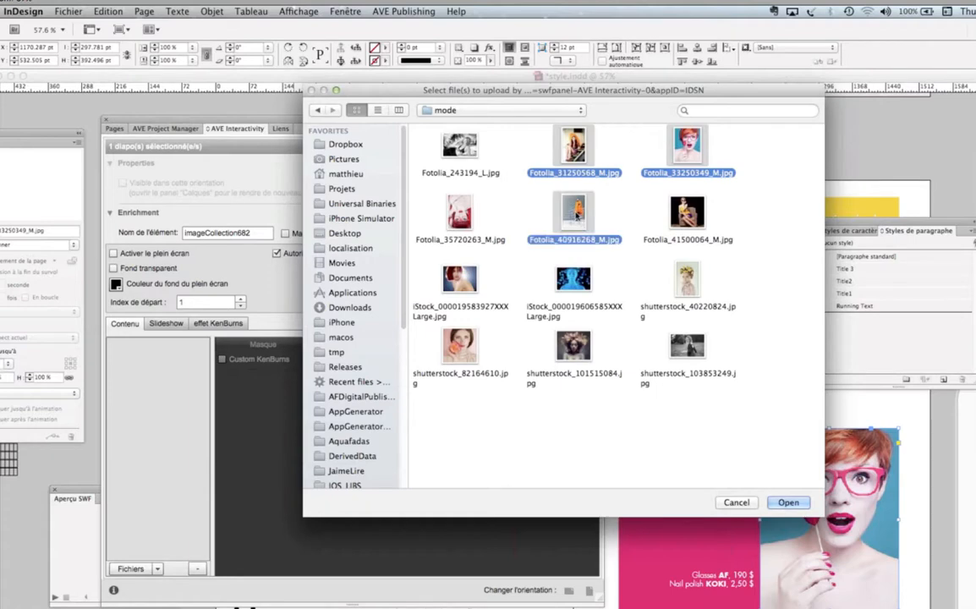
{"action": "left_click", "coordinate": [788, 502]}
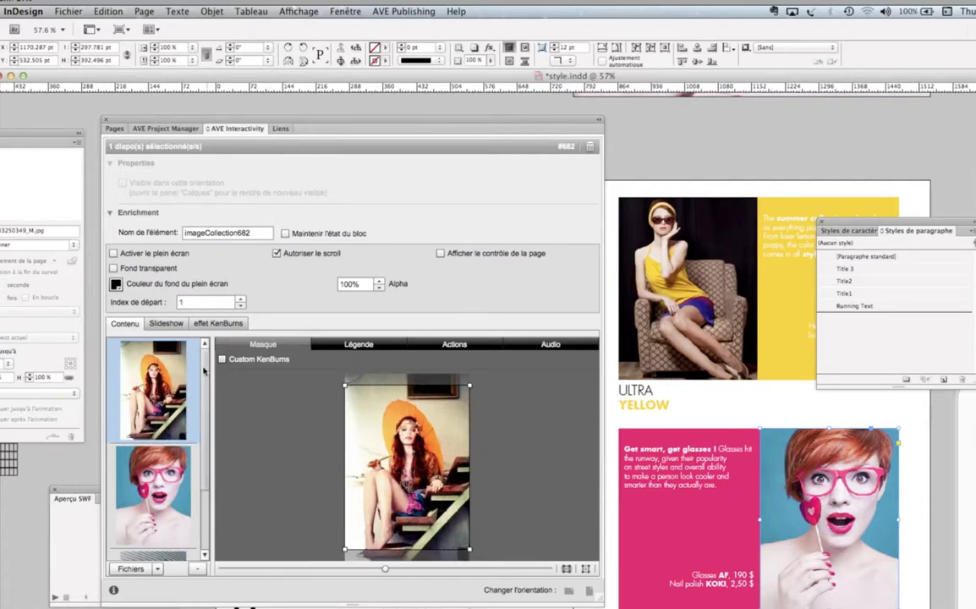
- Look through the slideshow's added images and view the mask of the pink-glasses photo
{"action": "scroll", "coordinate": [203, 369], "scroll_direction": "down", "scroll_amount": 3}
{"action": "scroll", "coordinate": [205, 346], "scroll_direction": "up", "scroll_amount": 3}
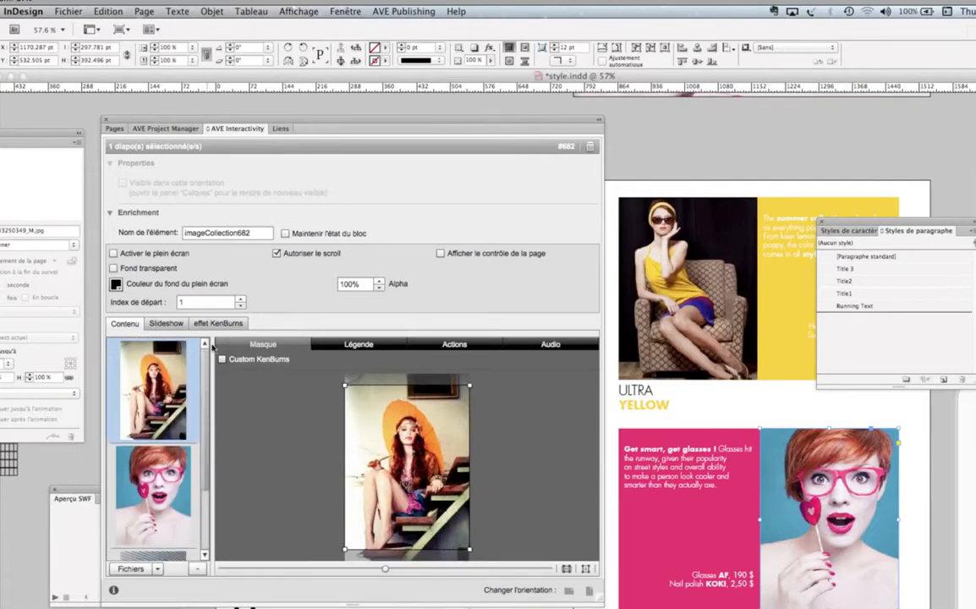
{"action": "scroll", "coordinate": [213, 346], "scroll_direction": "down", "scroll_amount": 3}
{"action": "scroll", "coordinate": [213, 346], "scroll_direction": "up", "scroll_amount": 3}
{"action": "scroll", "coordinate": [207, 532], "scroll_direction": "down", "scroll_amount": 3}
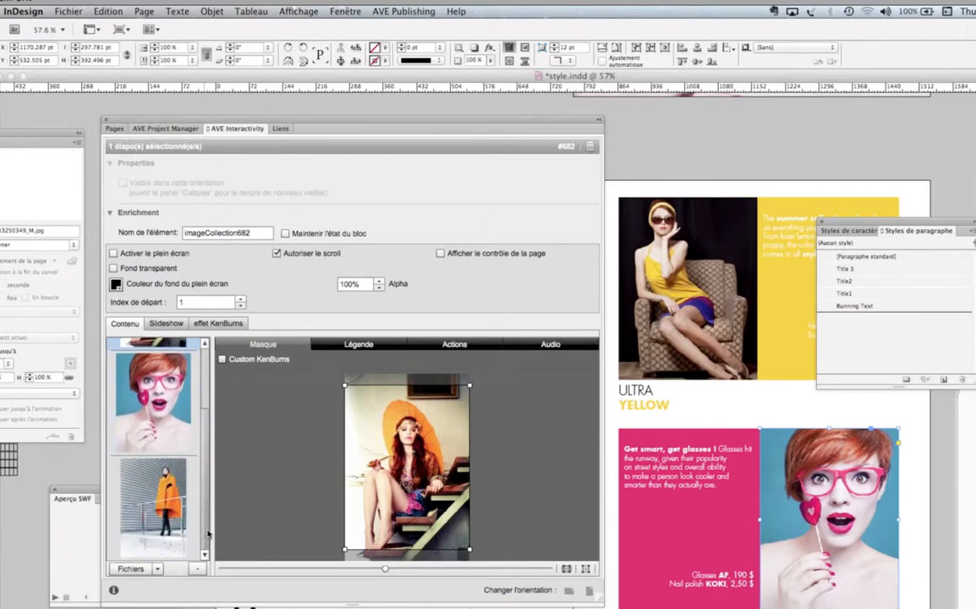
{"action": "scroll", "coordinate": [210, 404], "scroll_direction": "up", "scroll_amount": 3}
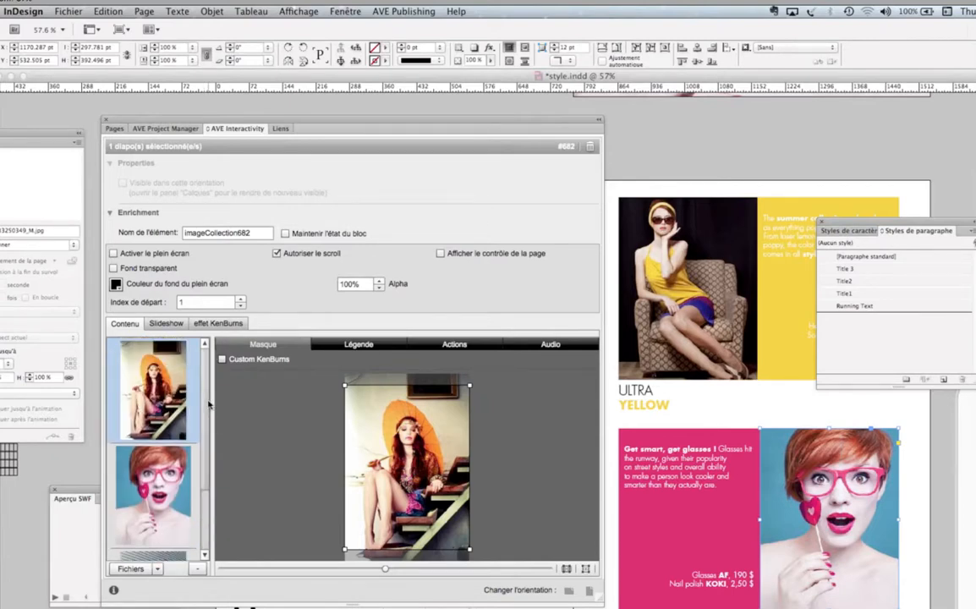
{"action": "left_click", "coordinate": [153, 495]}
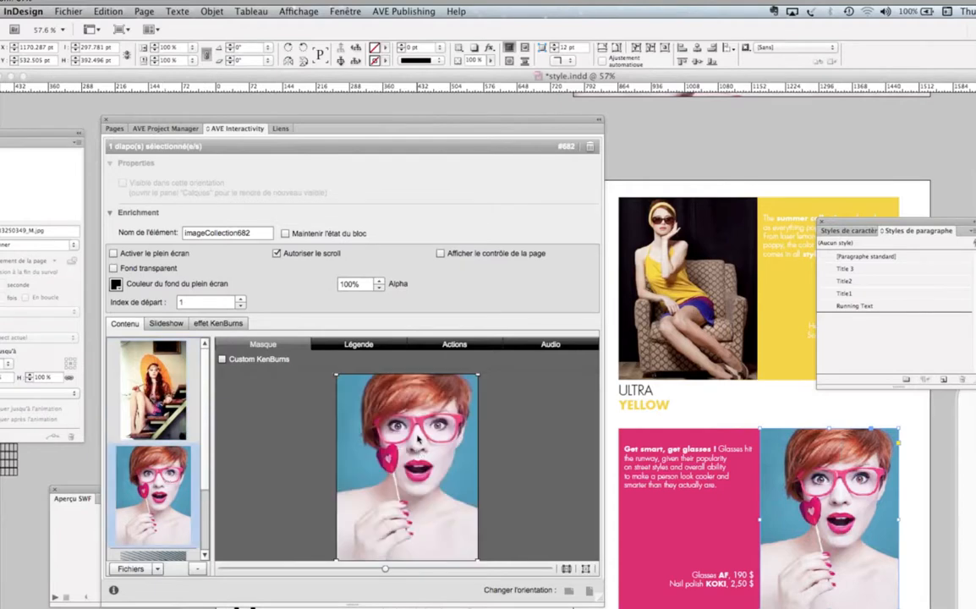
- Reduce the mask of the orange-coat image and position it around the woman's head and upper body
{"action": "scroll", "coordinate": [203, 513], "scroll_direction": "down", "scroll_amount": 3}
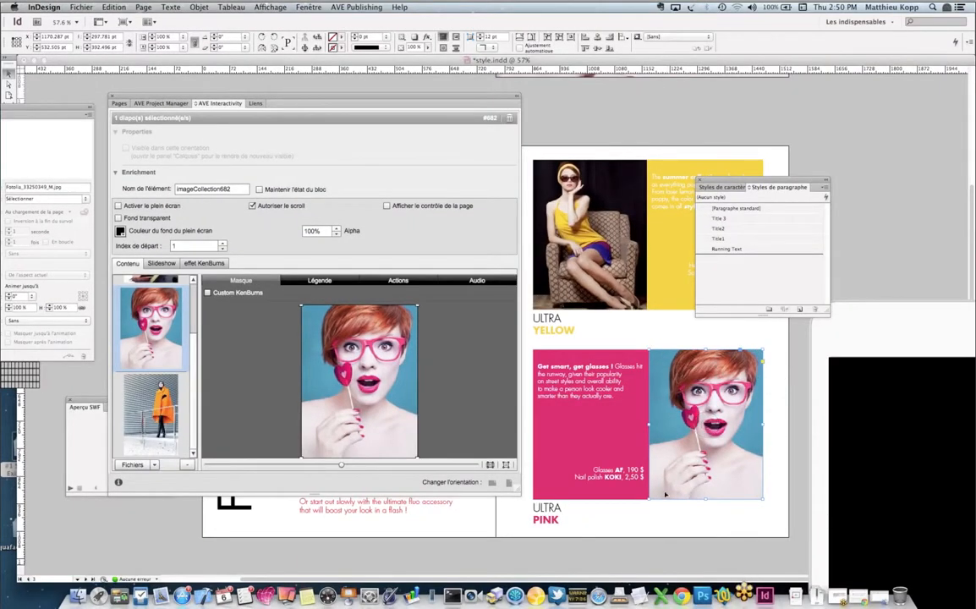
{"action": "left_click", "coordinate": [136, 376]}
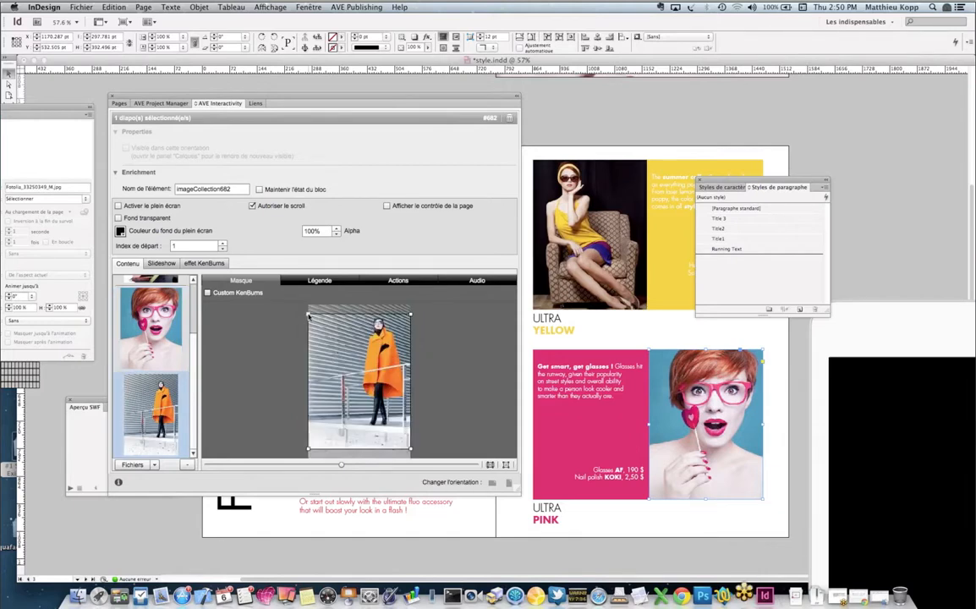
{"action": "left_click_drag", "start_coordinate": [309, 318], "coordinate": [344, 348]}
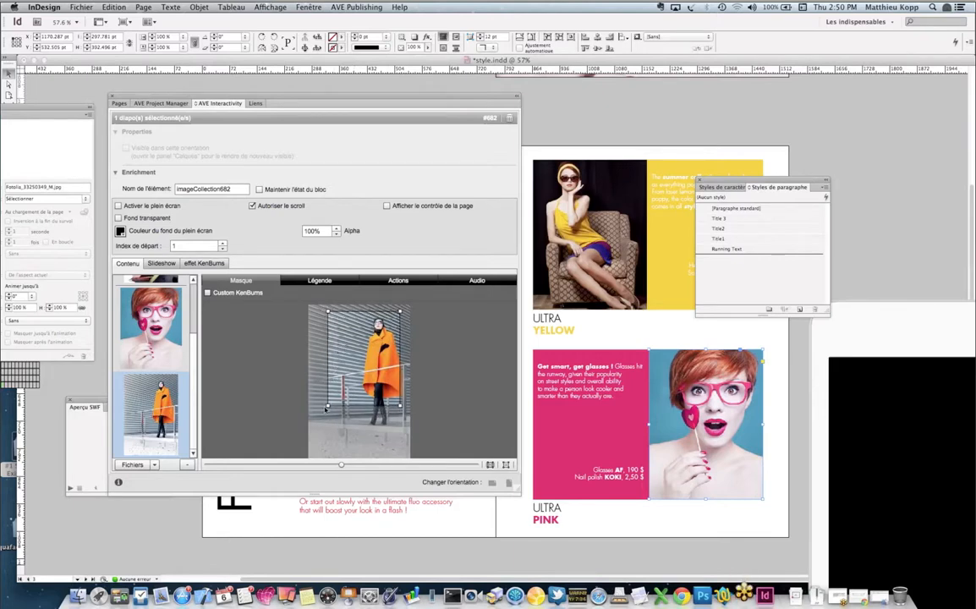
{"action": "left_click_drag", "start_coordinate": [327, 406], "coordinate": [372, 350]}
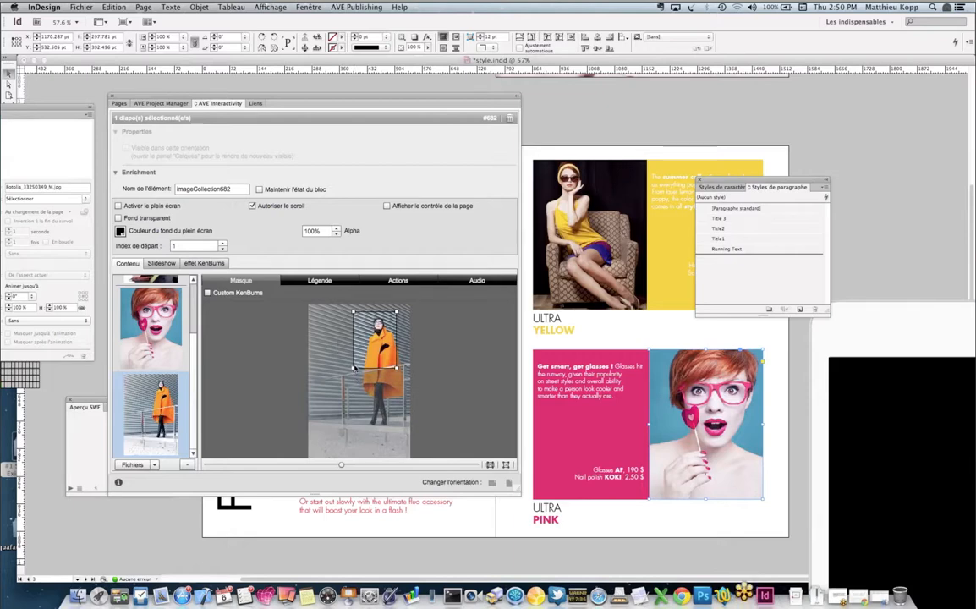
{"action": "left_click_drag", "start_coordinate": [363, 347], "coordinate": [366, 349]}
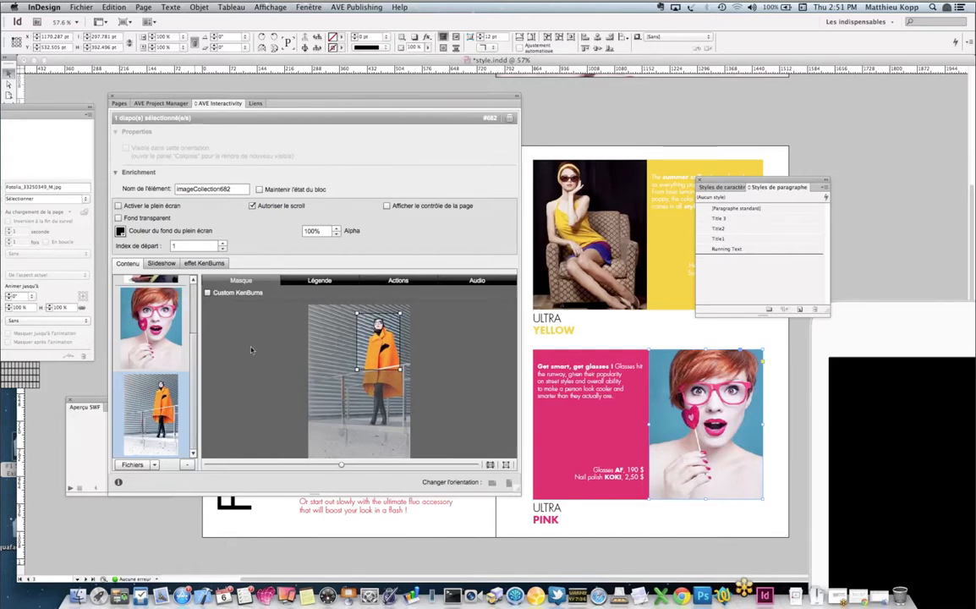
- Tighten the mask of the orange-parasol image around the seated woman and her parasol
{"action": "left_click_drag", "start_coordinate": [194, 340], "coordinate": [193, 293]}
{"action": "left_click", "coordinate": [142, 309]}
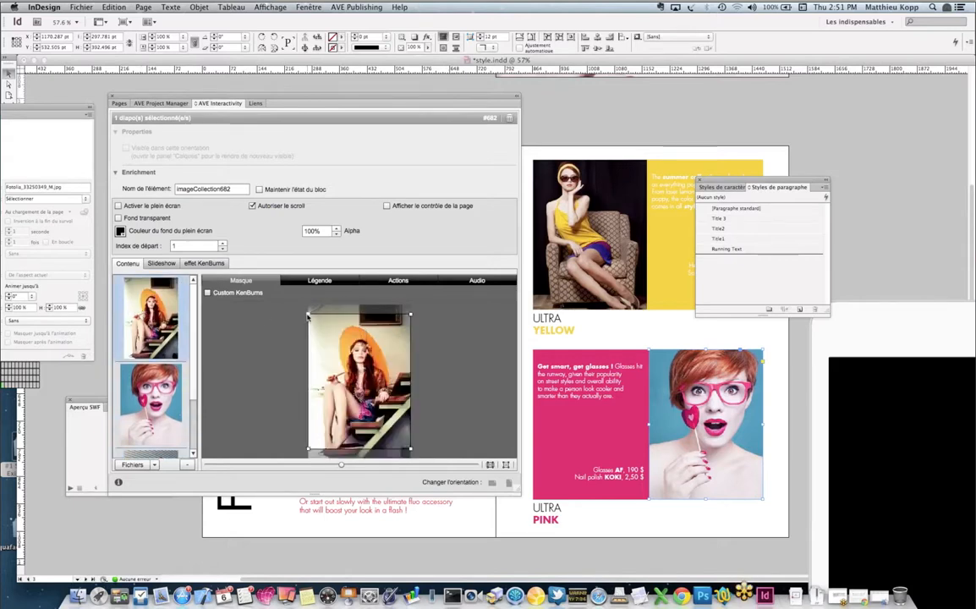
{"action": "left_click_drag", "start_coordinate": [307, 314], "coordinate": [334, 325]}
- Enable Custom KenBurns on the orange-coat image and fit its end frame around the woman's full figure
{"action": "scroll", "coordinate": [183, 352], "scroll_direction": "down", "scroll_amount": 3}
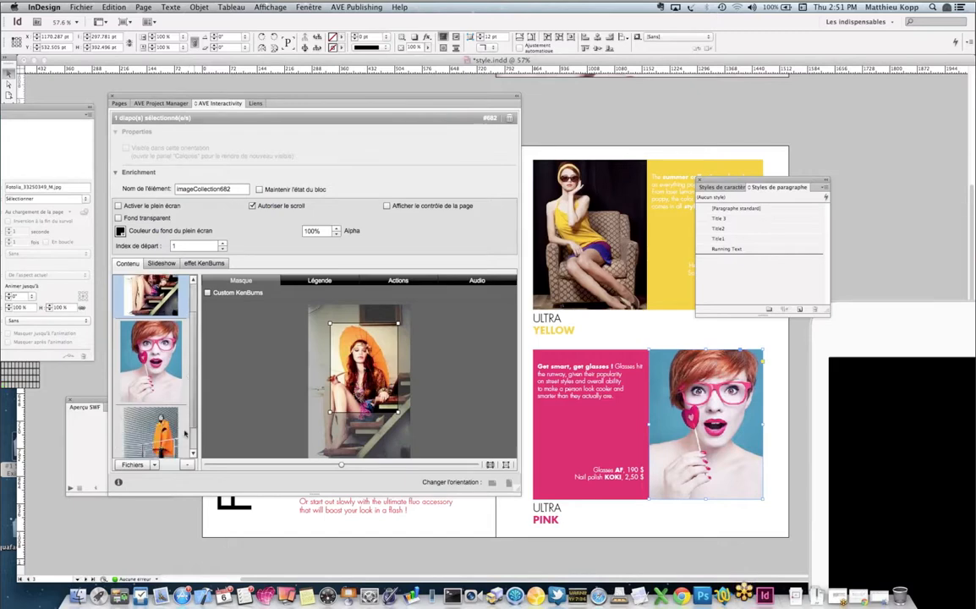
{"action": "left_click", "coordinate": [140, 377]}
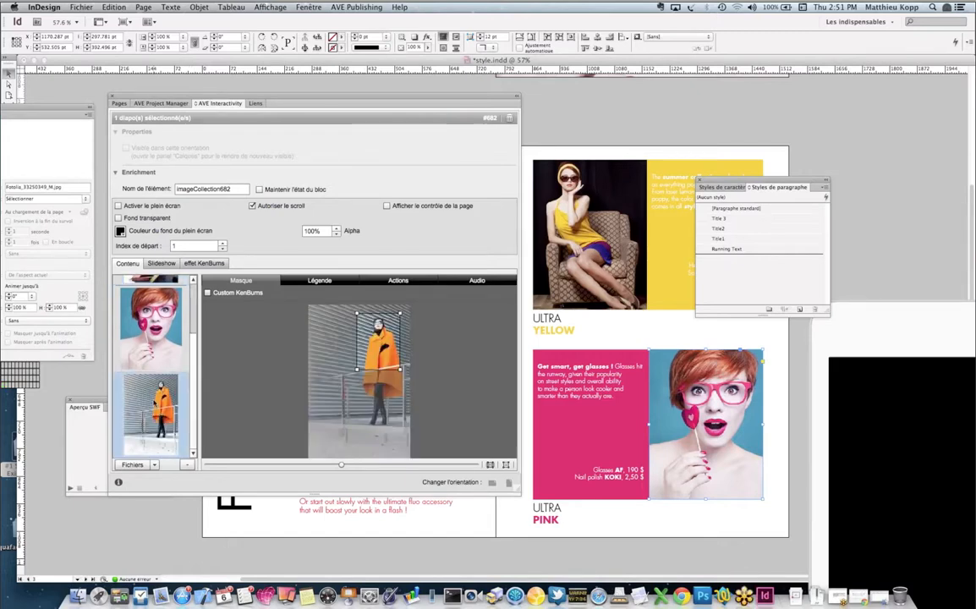
{"action": "left_click", "coordinate": [207, 293]}
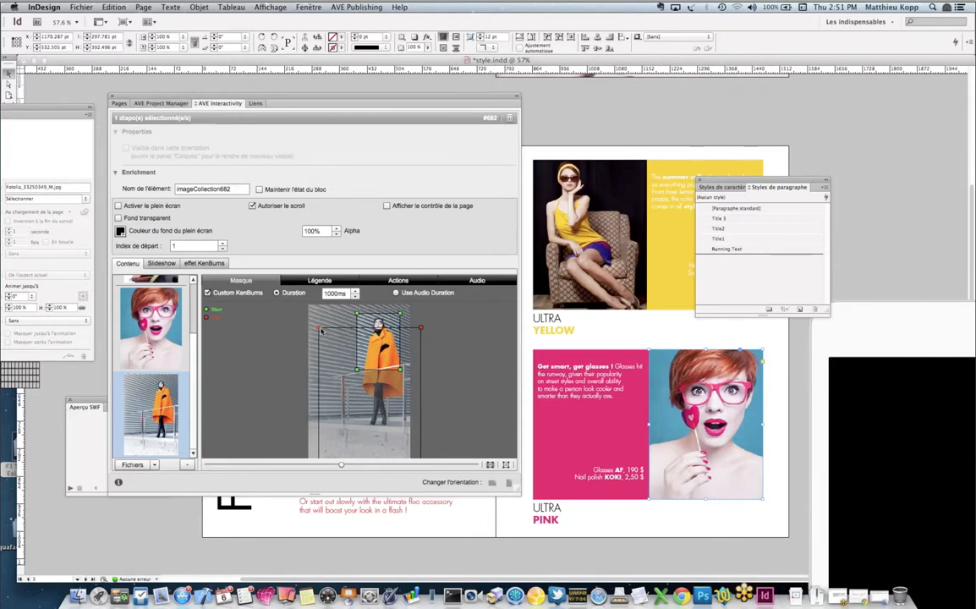
{"action": "mouse_move", "coordinate": [318, 327]}
{"action": "left_mouse_down"}
{"action": "mouse_move", "coordinate": [343, 357]}
{"action": "mouse_move", "coordinate": [329, 333]}
{"action": "left_mouse_up"}
{"action": "left_click_drag", "start_coordinate": [325, 414], "coordinate": [317, 431]}
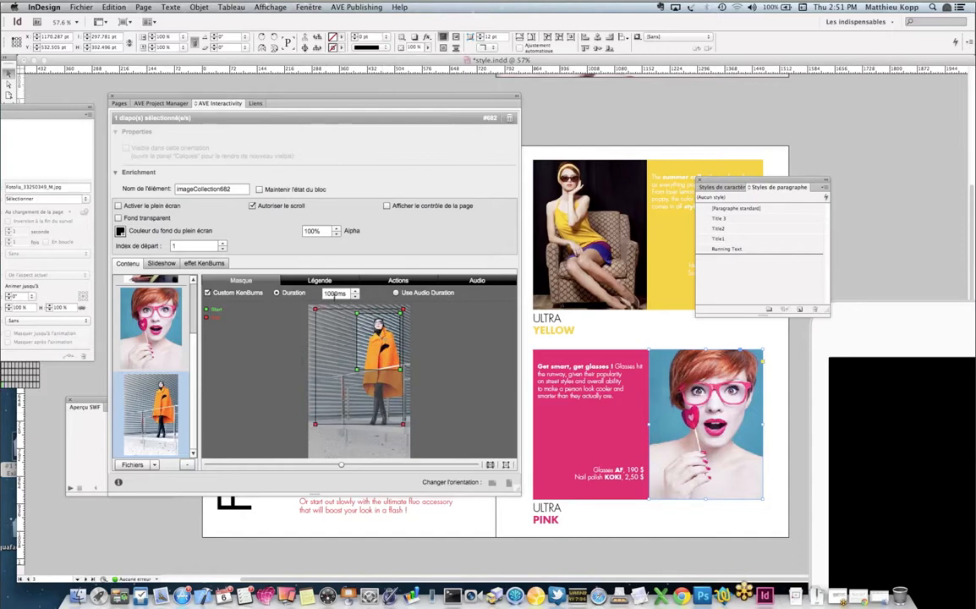
{"action": "left_click", "coordinate": [327, 294]}
- Create a tap action on the orange-coat slide that asks Lecteur to execute Aller sur le Web
{"action": "left_click", "coordinate": [320, 280]}
{"action": "left_click", "coordinate": [389, 281]}
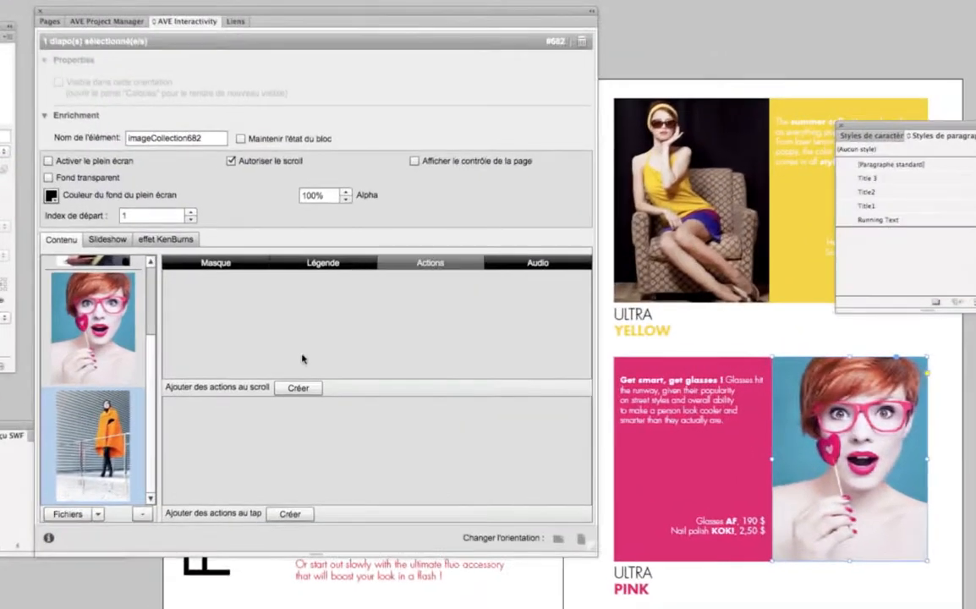
{"action": "left_click", "coordinate": [290, 514]}
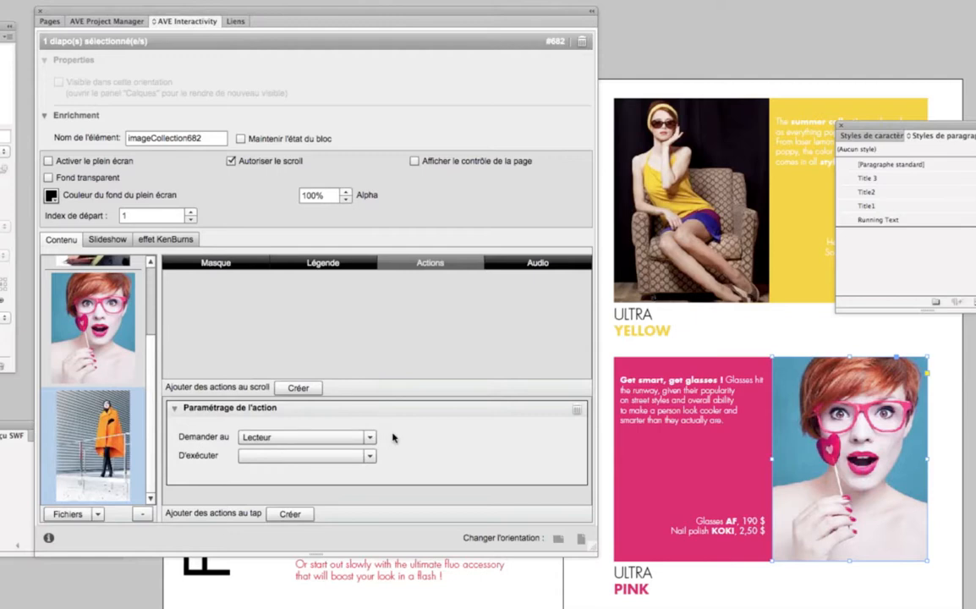
{"action": "left_click", "coordinate": [370, 457]}
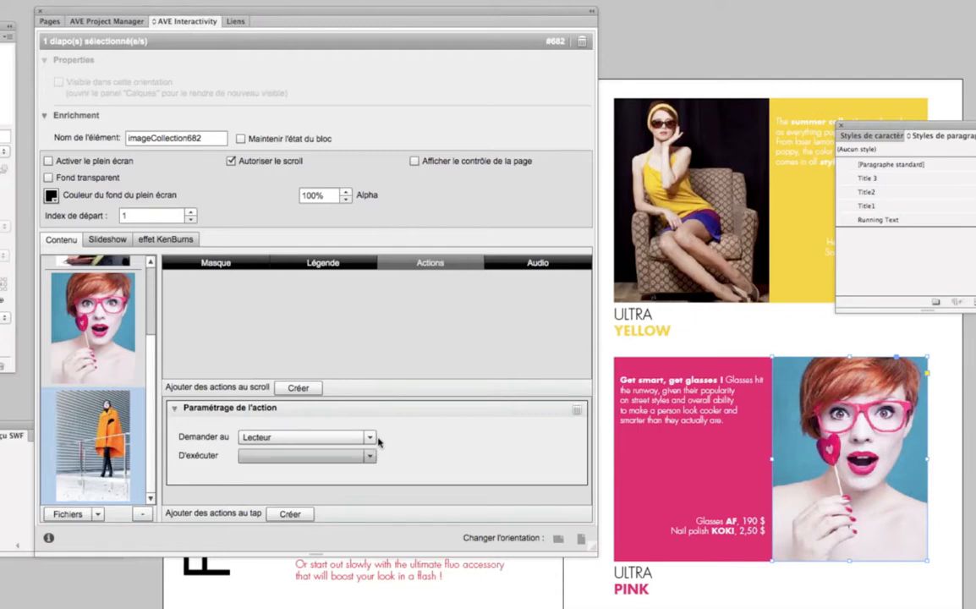
{"action": "left_click", "coordinate": [369, 438]}
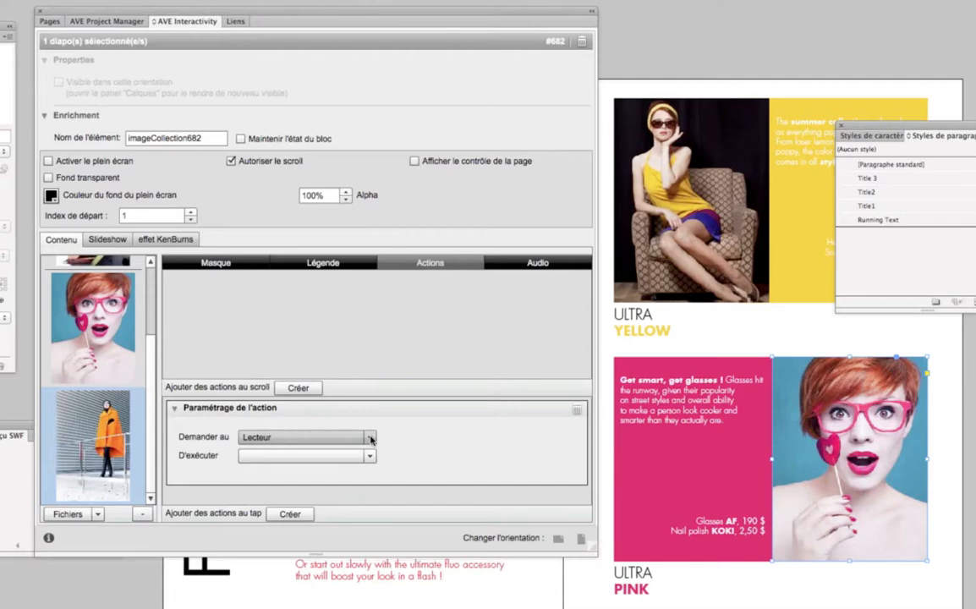
{"action": "left_click", "coordinate": [370, 457]}
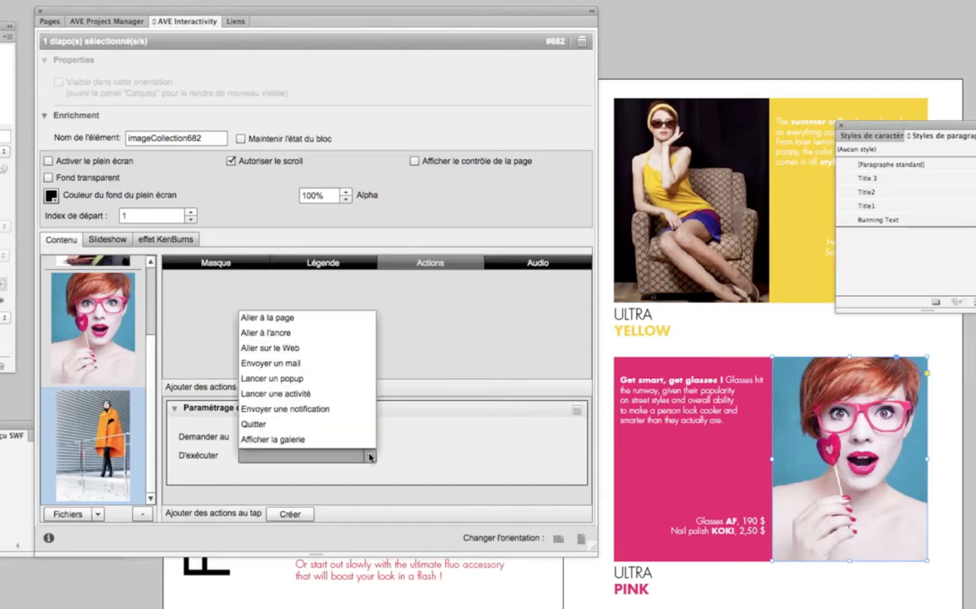
{"action": "left_click", "coordinate": [320, 347]}
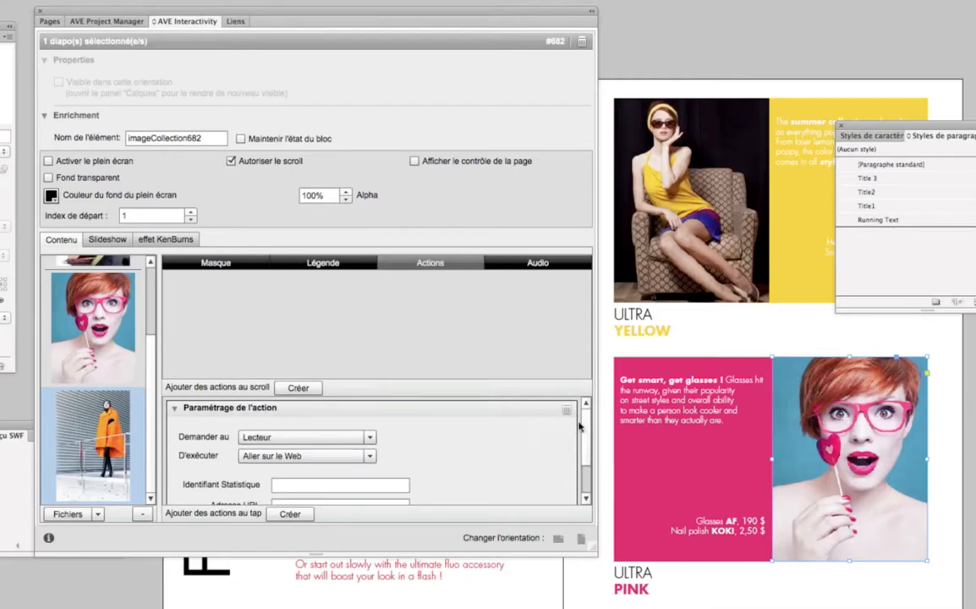
{"action": "scroll", "coordinate": [363, 445], "scroll_direction": "down", "scroll_amount": 3}
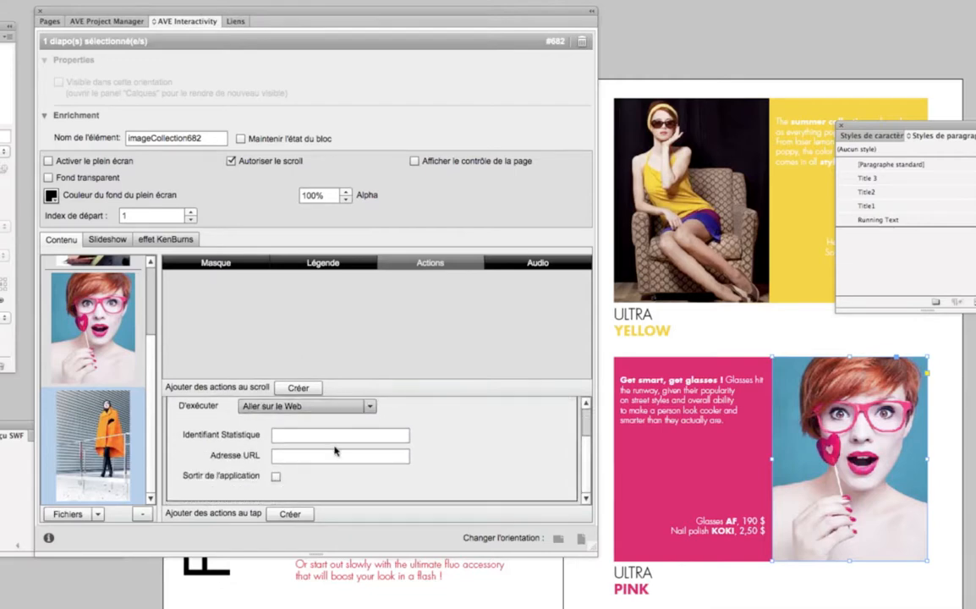
{"action": "left_click", "coordinate": [295, 458]}
{"action": "type", "text": "htt"}
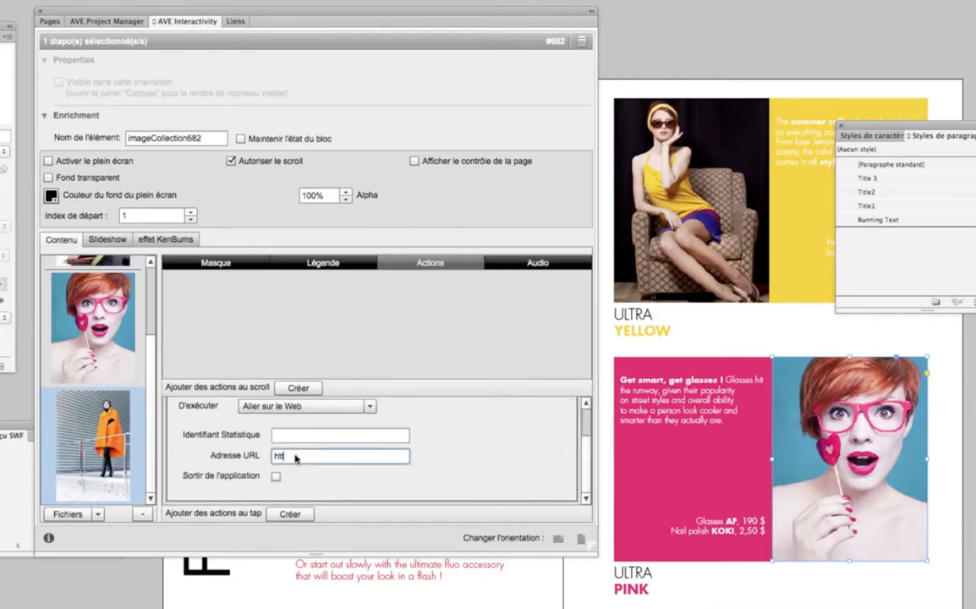
{"action": "type", "text": "p://www.aquafadas.com"}
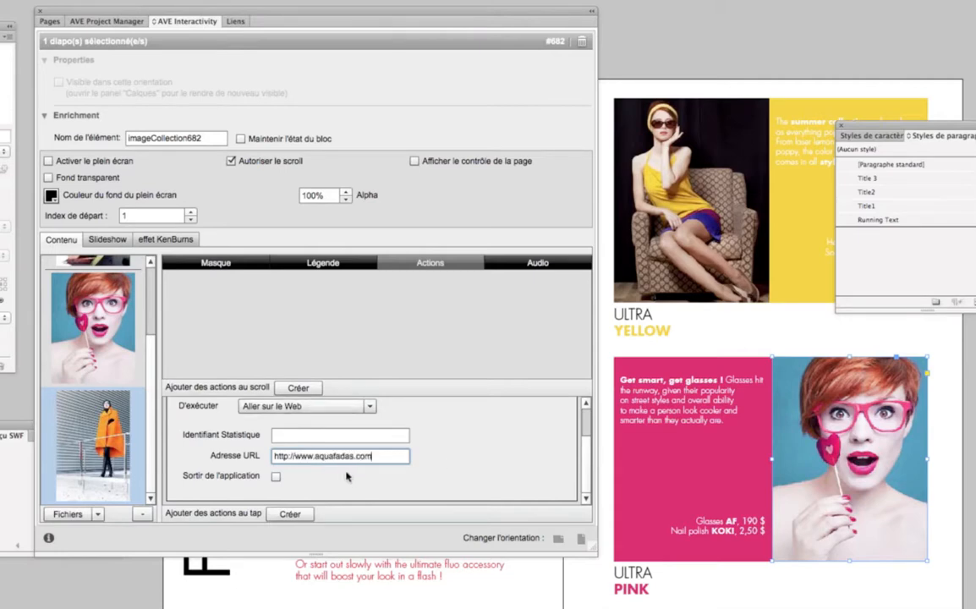
{"action": "left_click", "coordinate": [275, 477]}
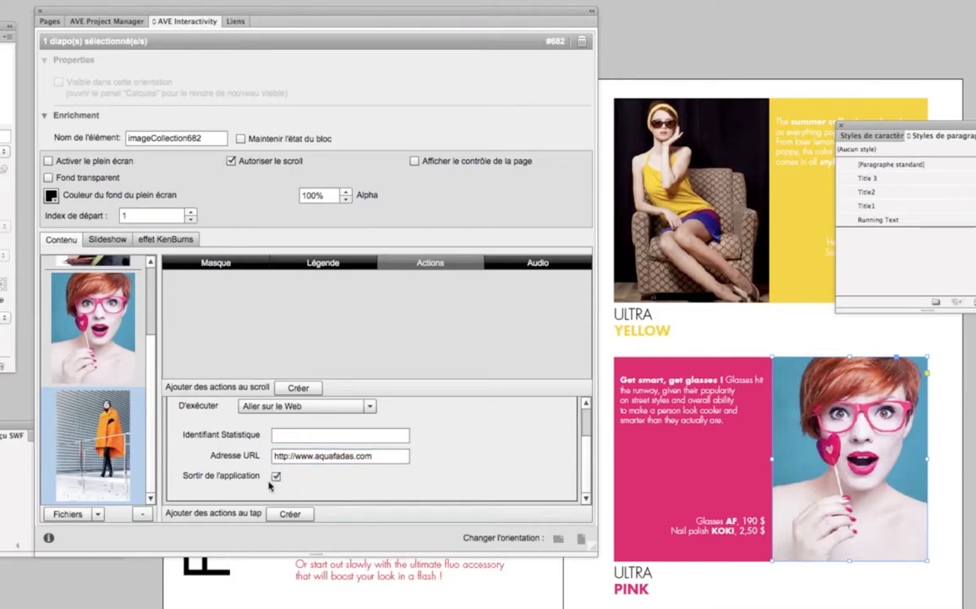
{"action": "left_click", "coordinate": [276, 476]}
{"action": "left_click_drag", "start_coordinate": [583, 461], "coordinate": [579, 407]}
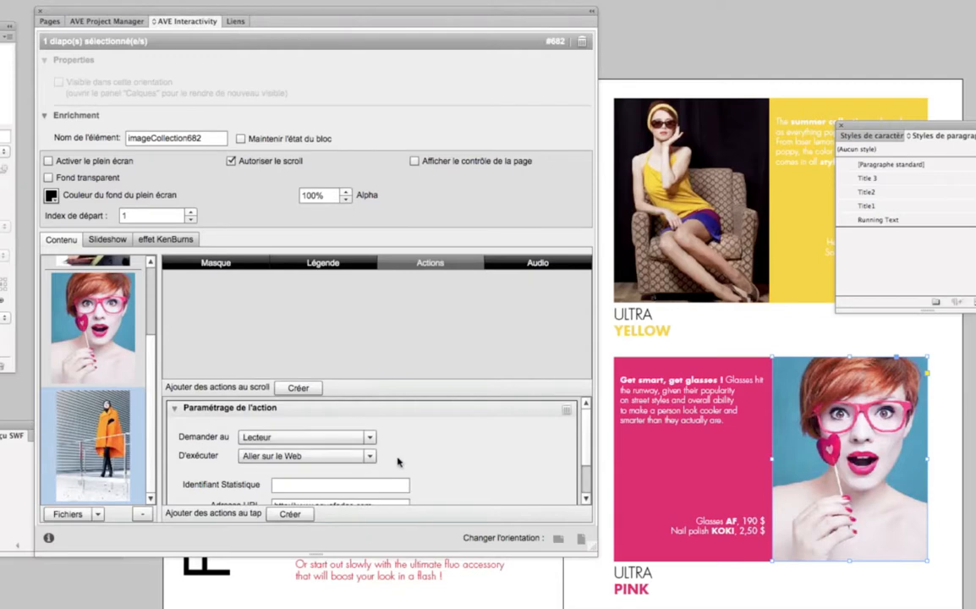
{"action": "left_click_drag", "start_coordinate": [584, 438], "coordinate": [583, 449]}
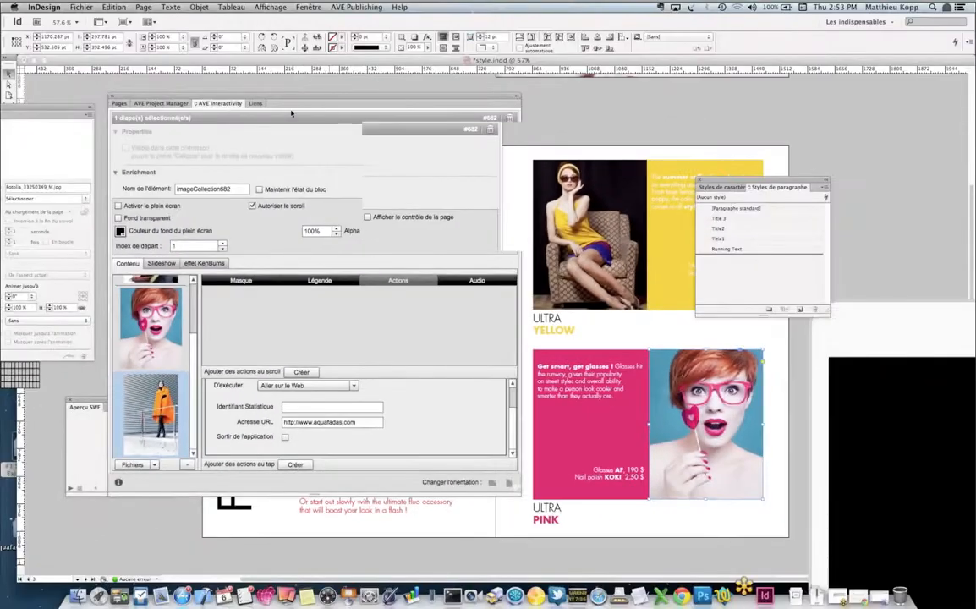
- Assign the upside-down red-glasses photo as an Image enrichment with full screen and the KenBurns effect enabled
{"action": "left_click_drag", "start_coordinate": [291, 113], "coordinate": [717, 125]}
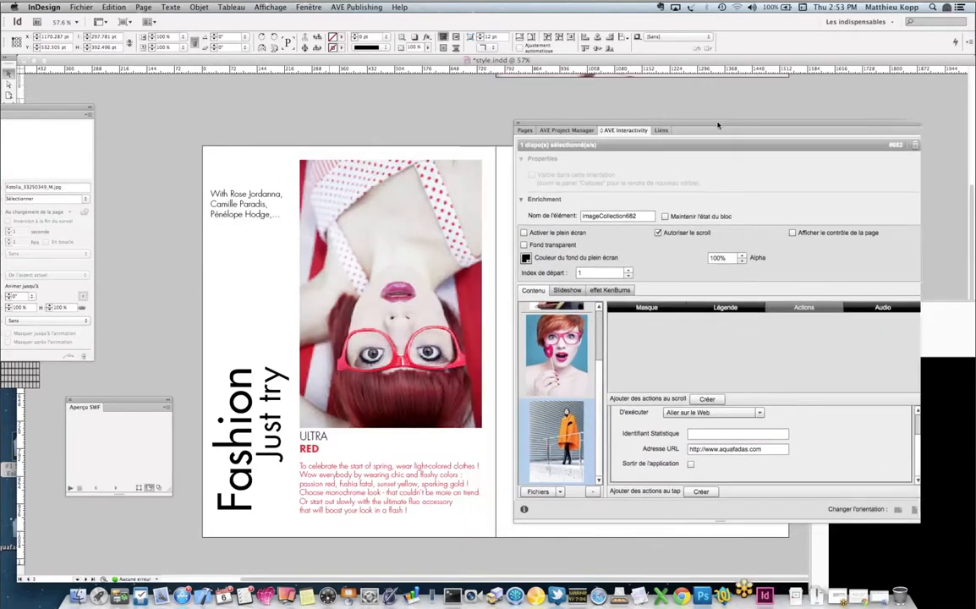
{"action": "left_click", "coordinate": [361, 217]}
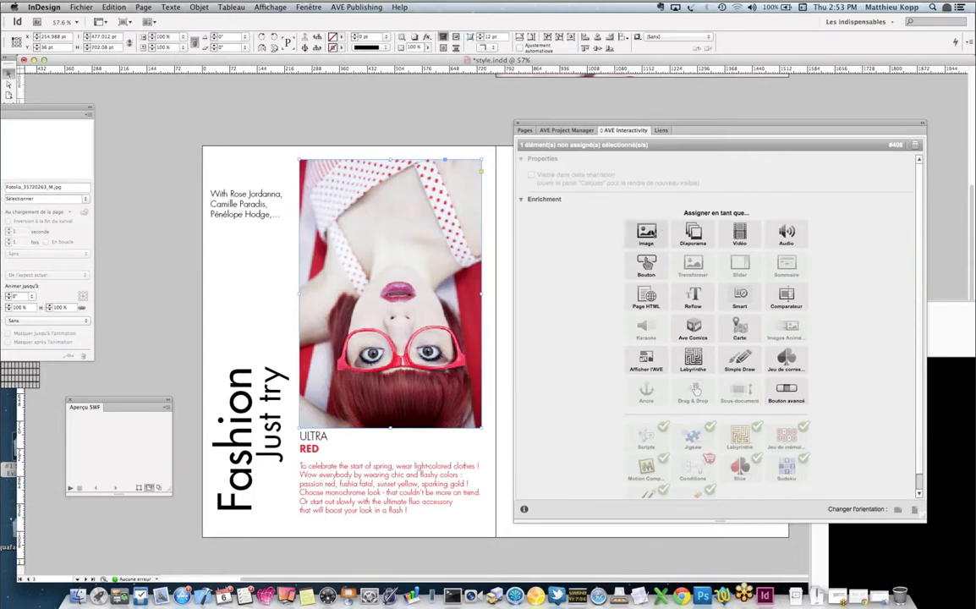
{"action": "left_click", "coordinate": [648, 233]}
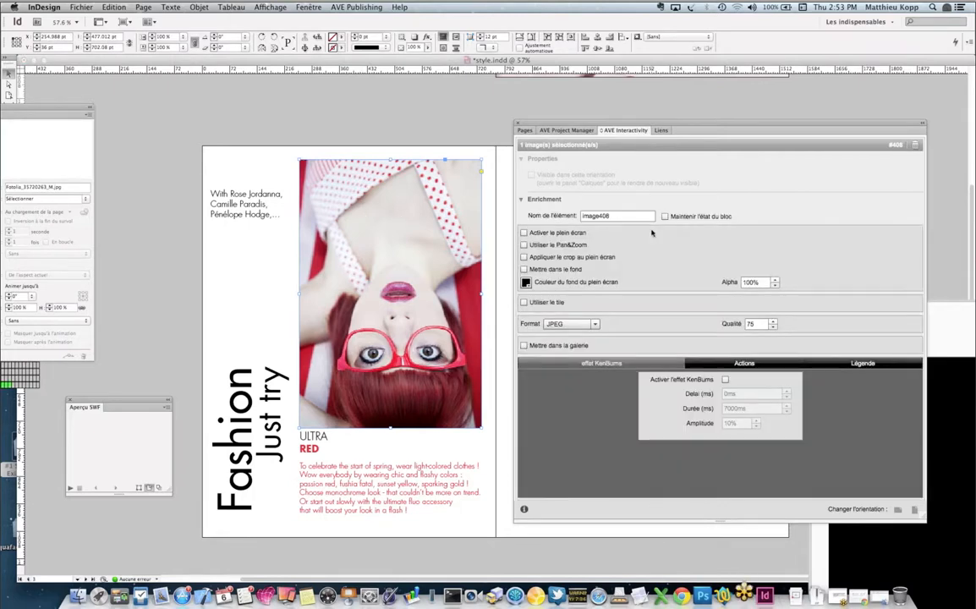
{"action": "left_click", "coordinate": [523, 232]}
{"action": "left_click", "coordinate": [724, 379]}
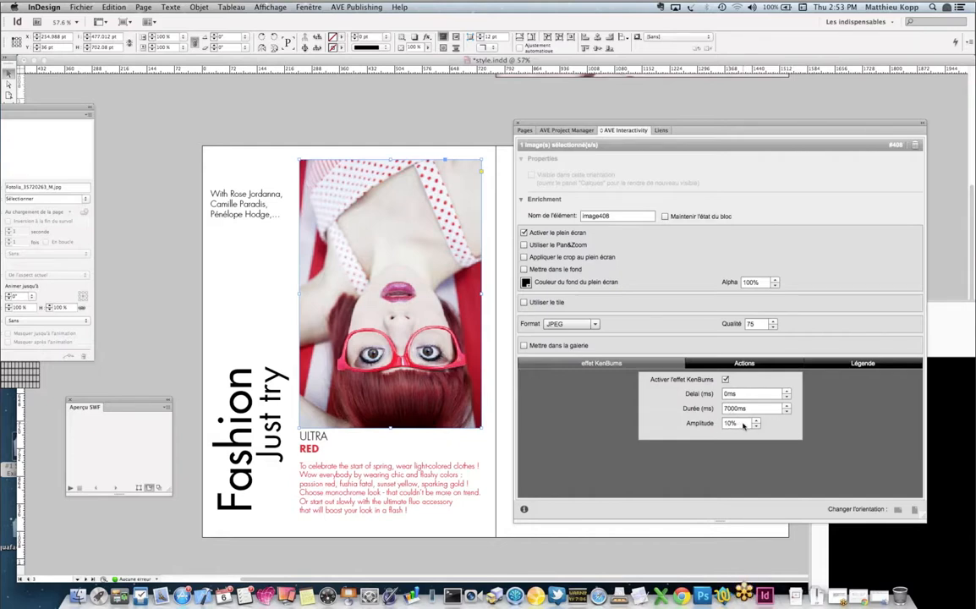
{"action": "left_click", "coordinate": [468, 118]}
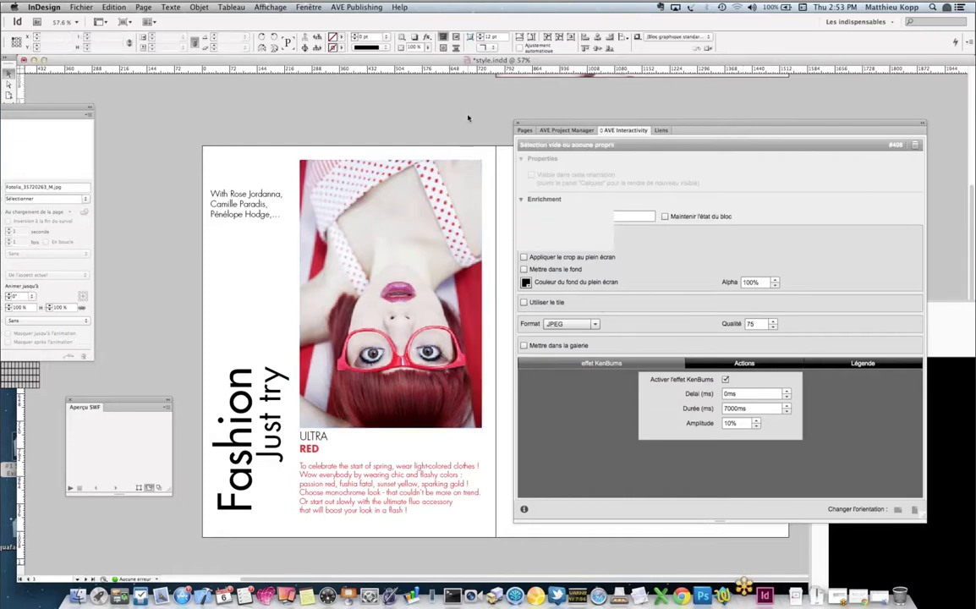
- Save the document and generate the project in AVE format, regenerating the outdated article before publishing
{"action": "key", "text": "super+s"}
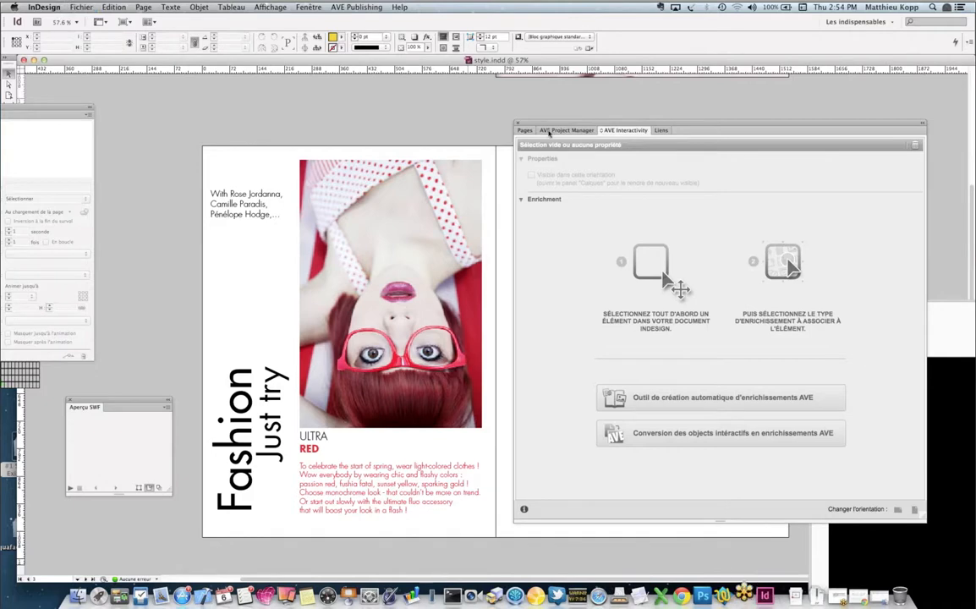
{"action": "left_click", "coordinate": [559, 130]}
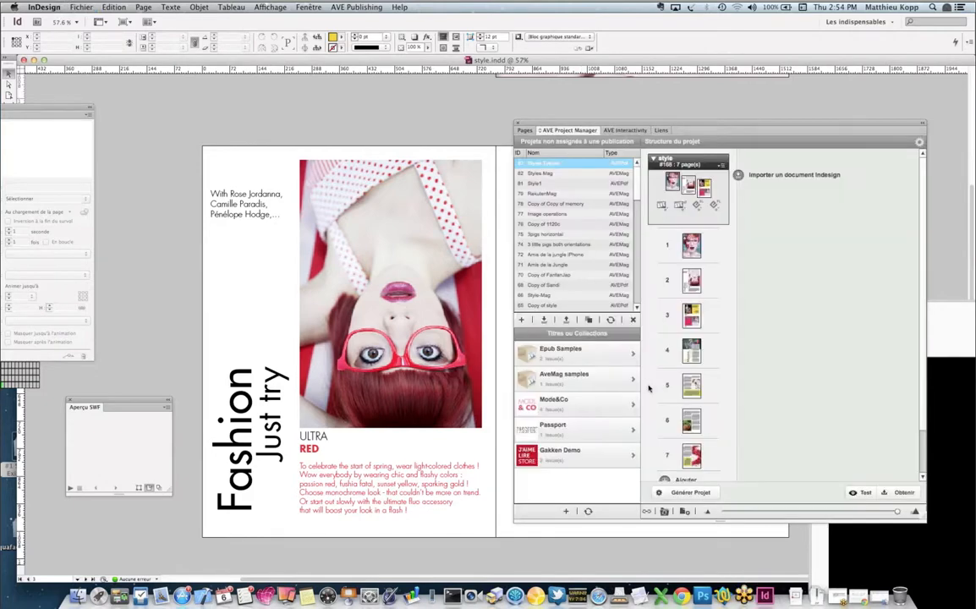
{"action": "left_click", "coordinate": [690, 493]}
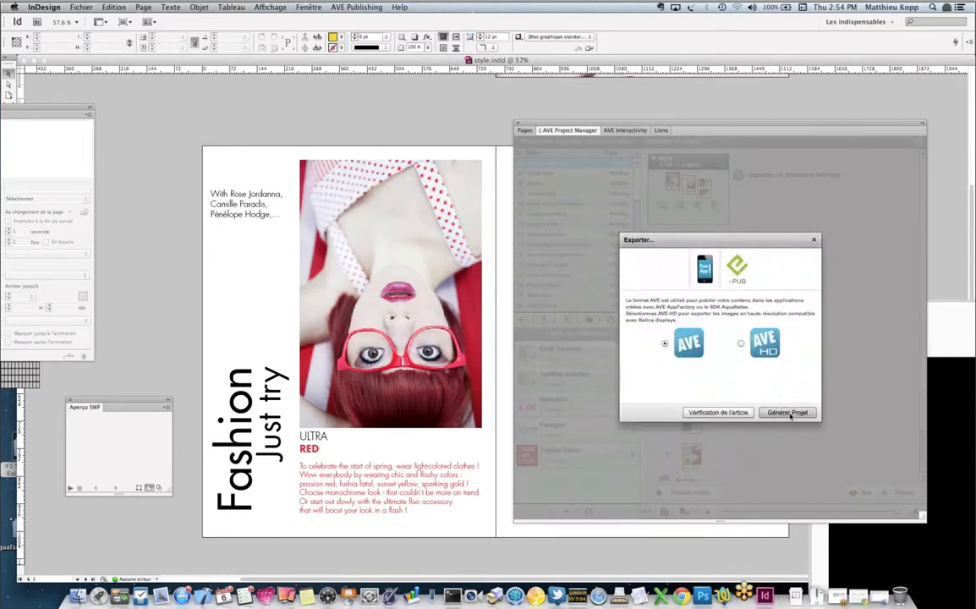
{"action": "left_click", "coordinate": [788, 413]}
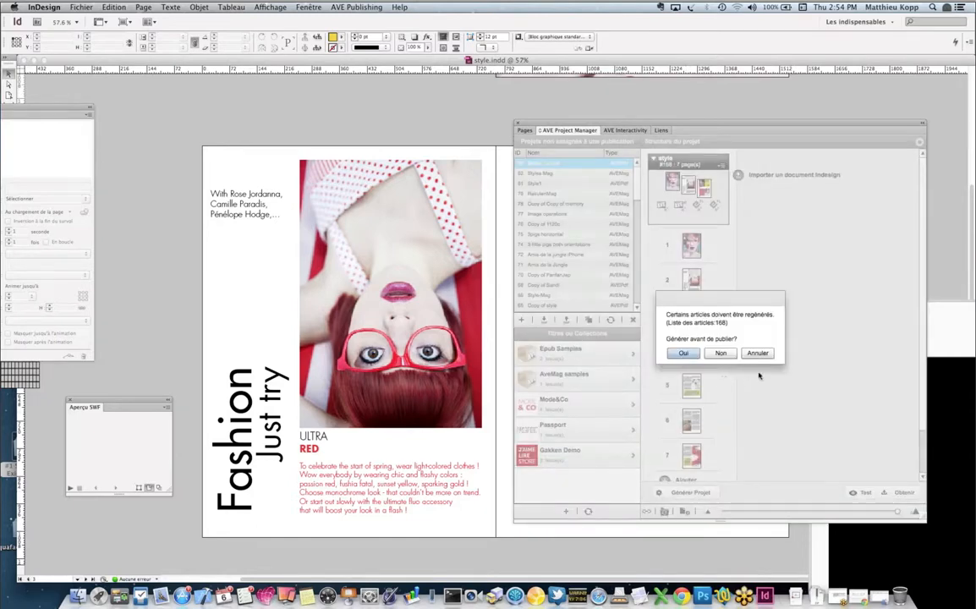
{"action": "left_click", "coordinate": [671, 354]}
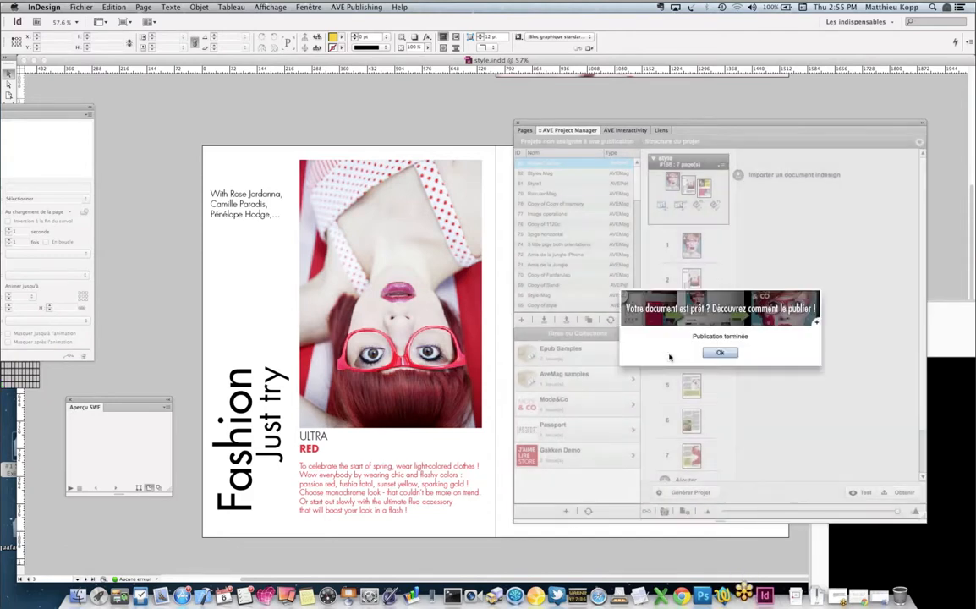
{"action": "left_click", "coordinate": [721, 353]}
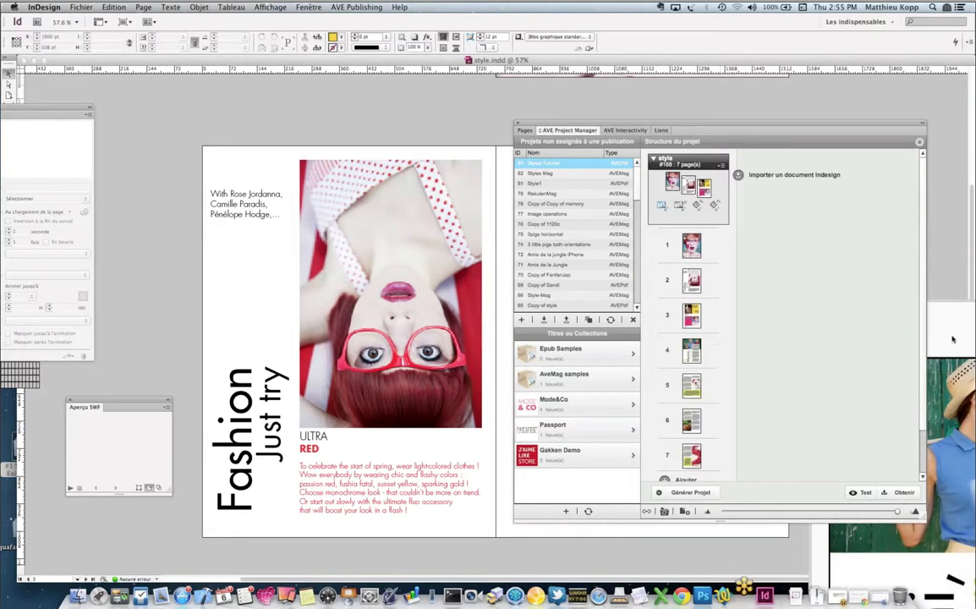
- Bring the mirrored iPad window fully into view and look at the sorting options of the myKiosk library
{"action": "left_click_drag", "start_coordinate": [951, 338], "coordinate": [581, 127]}
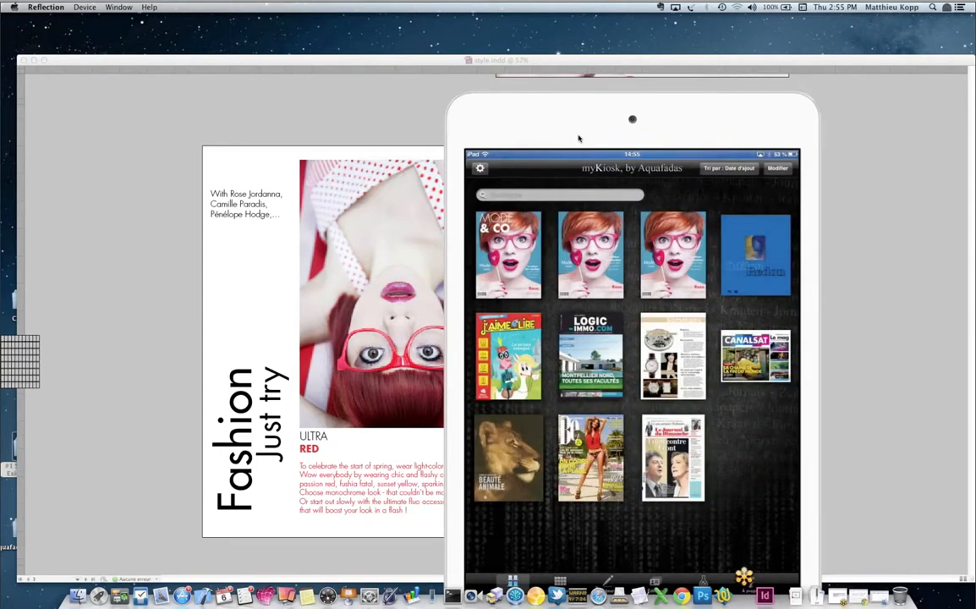
{"action": "left_click_drag", "start_coordinate": [516, 100], "coordinate": [514, 41]}
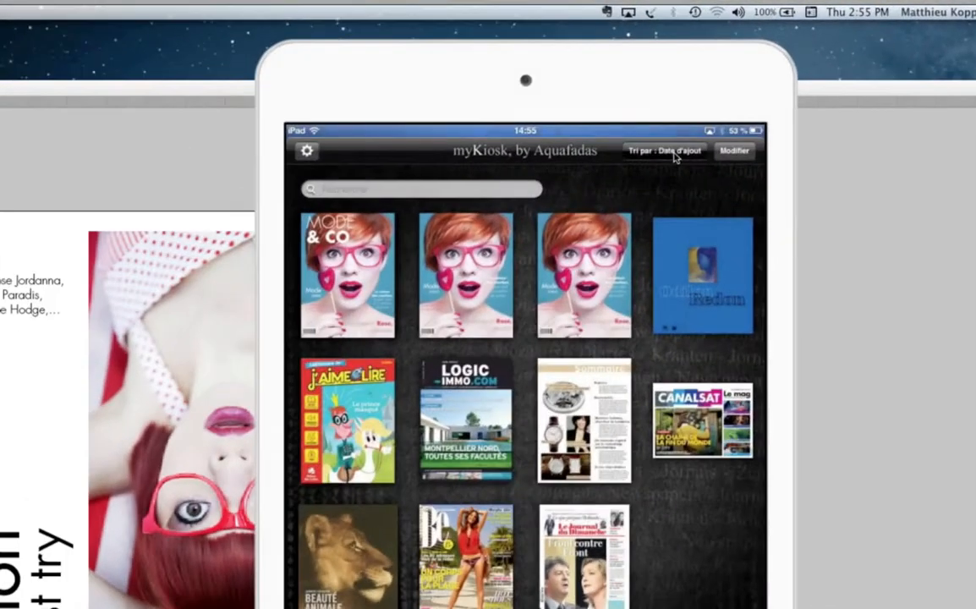
{"action": "left_click", "coordinate": [708, 105]}
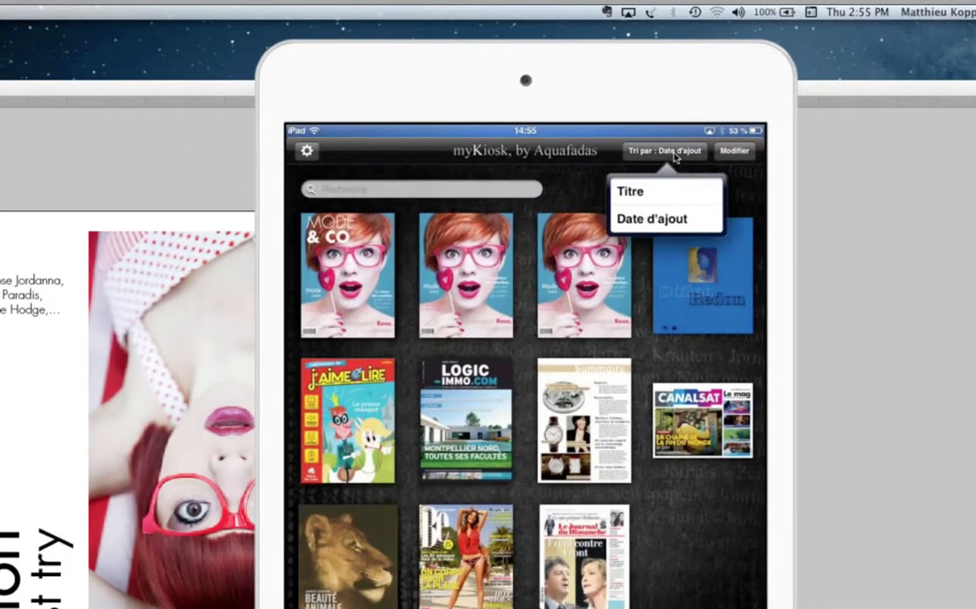
{"action": "left_click", "coordinate": [675, 158]}
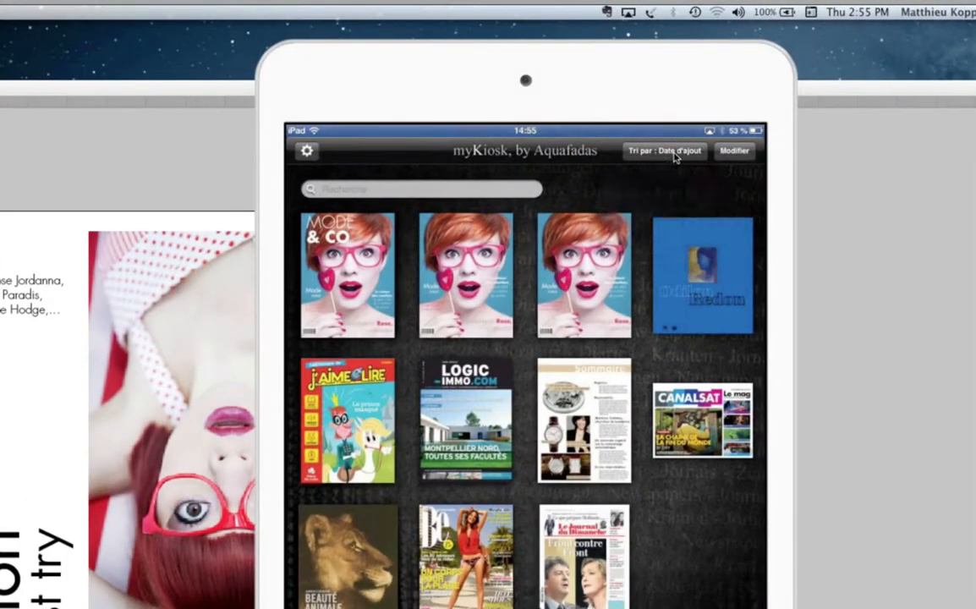
{"action": "left_click", "coordinate": [675, 157]}
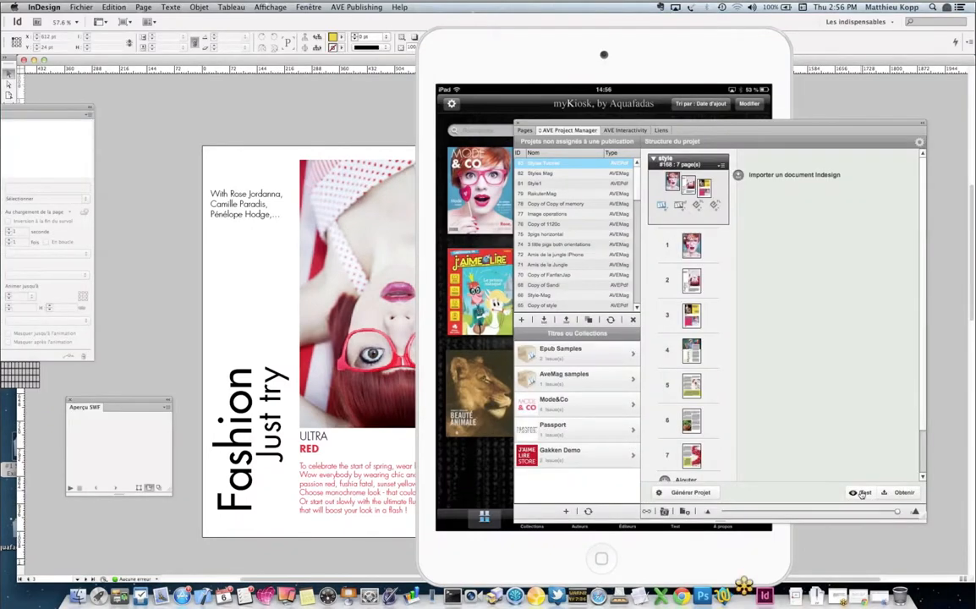
- Send the project in AVE format to myKiosk on iPad Mini Aquafadas and uncover the mirrored library
{"action": "left_click", "coordinate": [863, 494]}
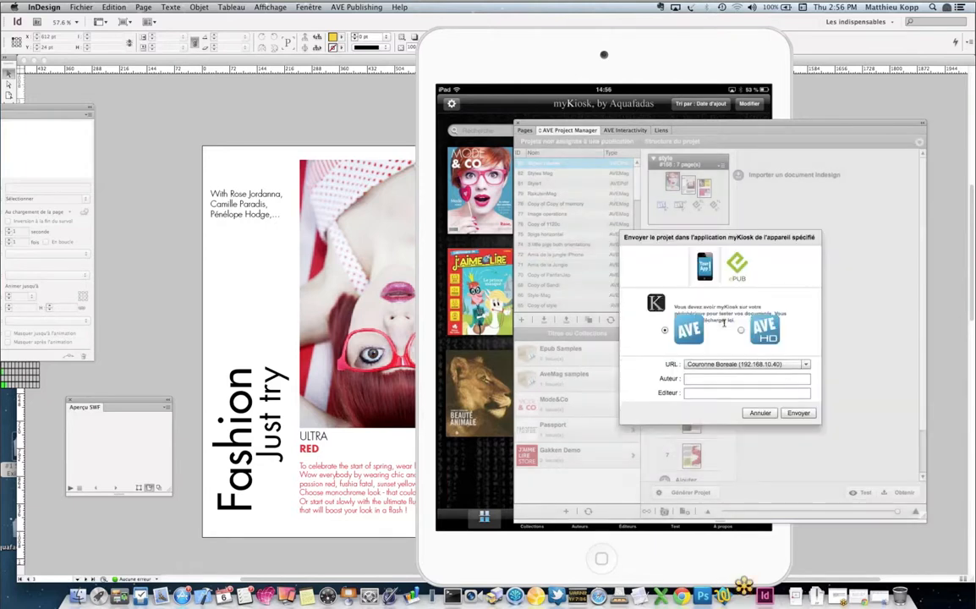
{"action": "left_click", "coordinate": [806, 369]}
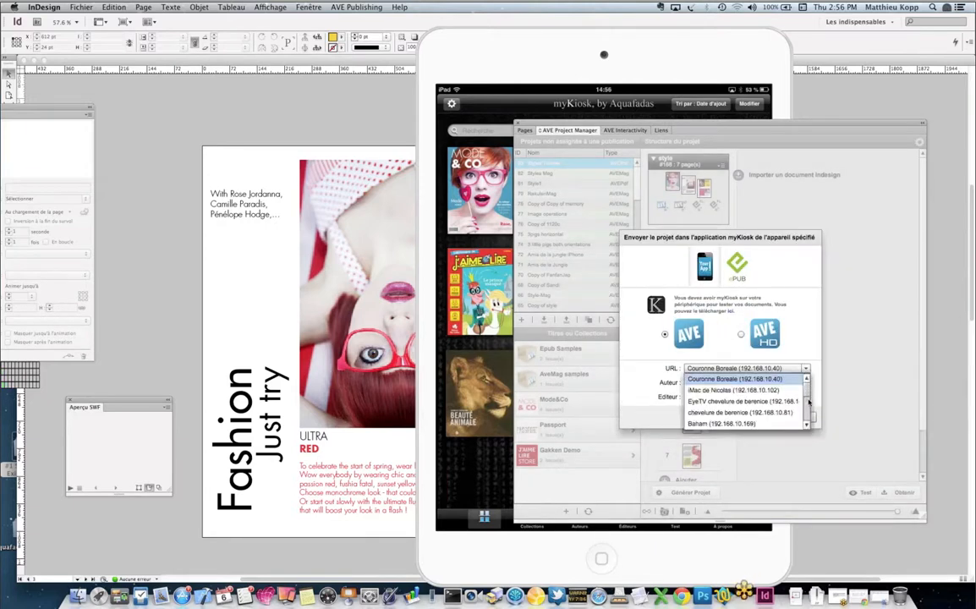
{"action": "scroll", "coordinate": [807, 417], "scroll_direction": "down", "scroll_amount": 2}
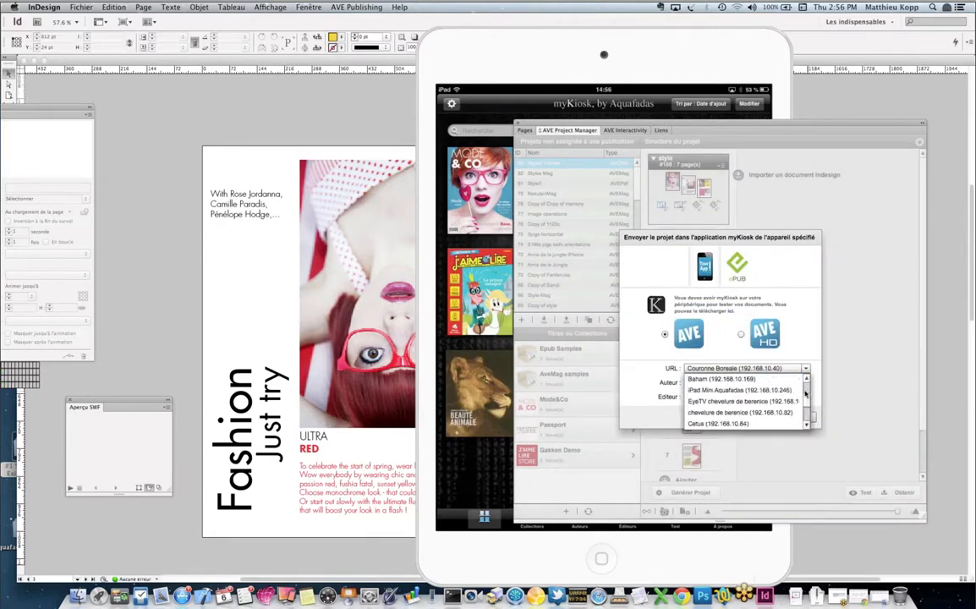
{"action": "left_click", "coordinate": [799, 399]}
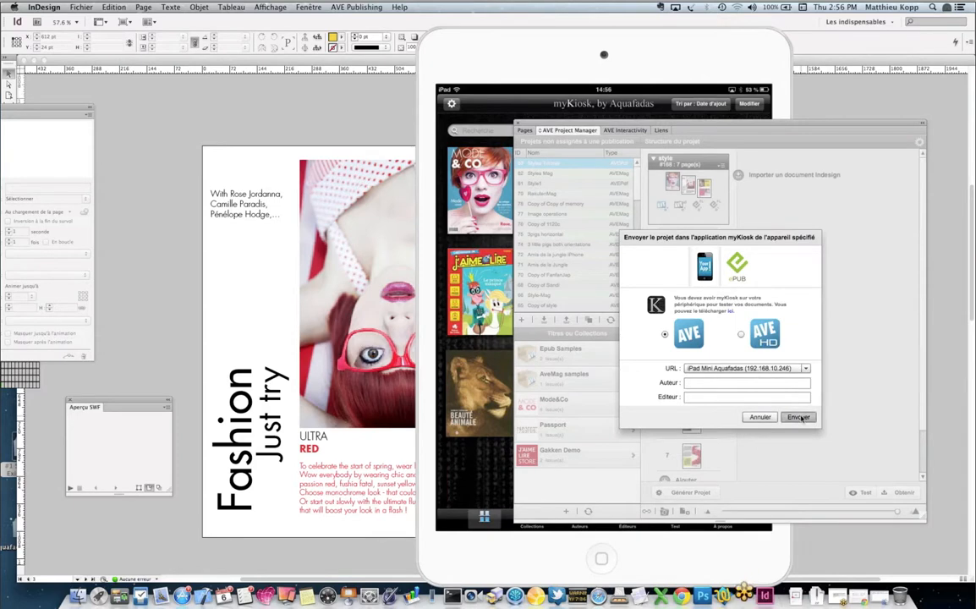
{"action": "left_click", "coordinate": [799, 417]}
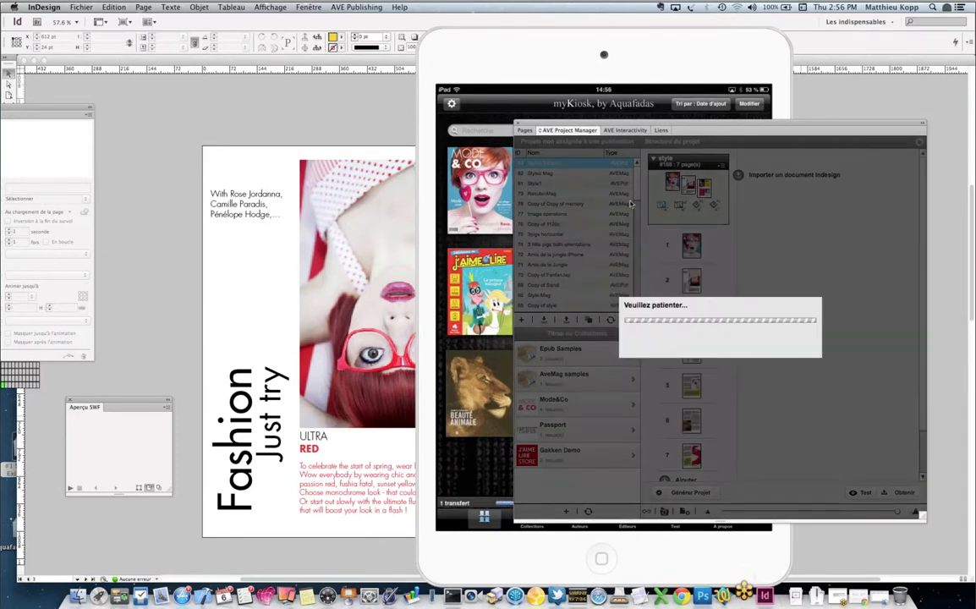
{"action": "left_click_drag", "start_coordinate": [670, 123], "coordinate": [808, 125]}
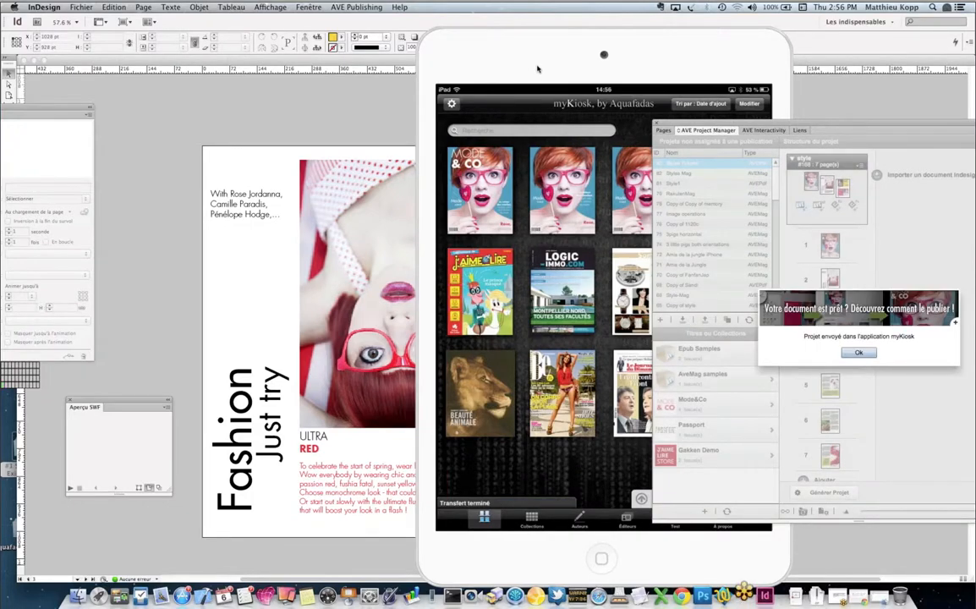
{"action": "left_click", "coordinate": [858, 351]}
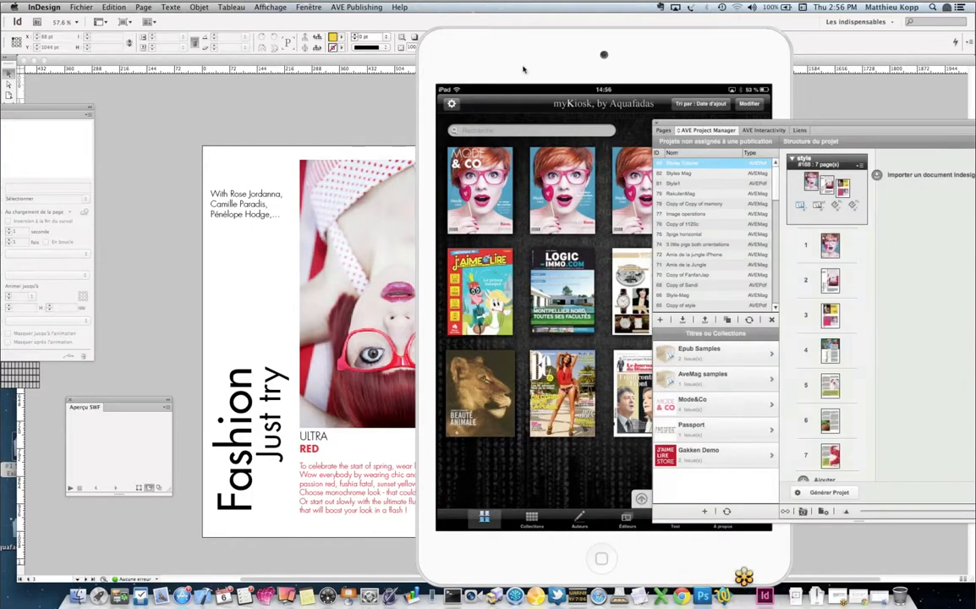
- Bring the mirrored iPad to the front and check the sort choices of its myKiosk library
{"action": "left_click", "coordinate": [523, 68]}
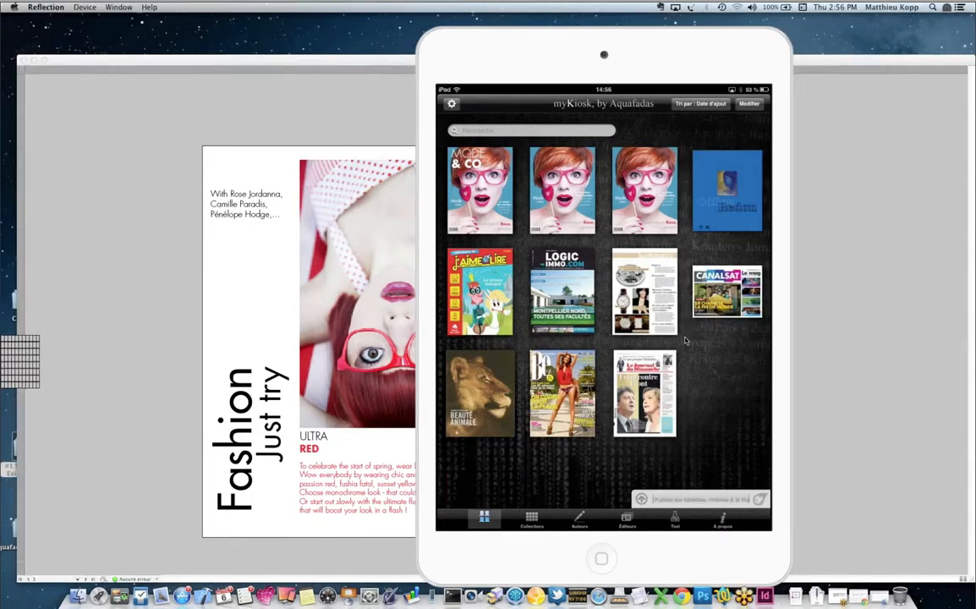
{"action": "left_click", "coordinate": [706, 105]}
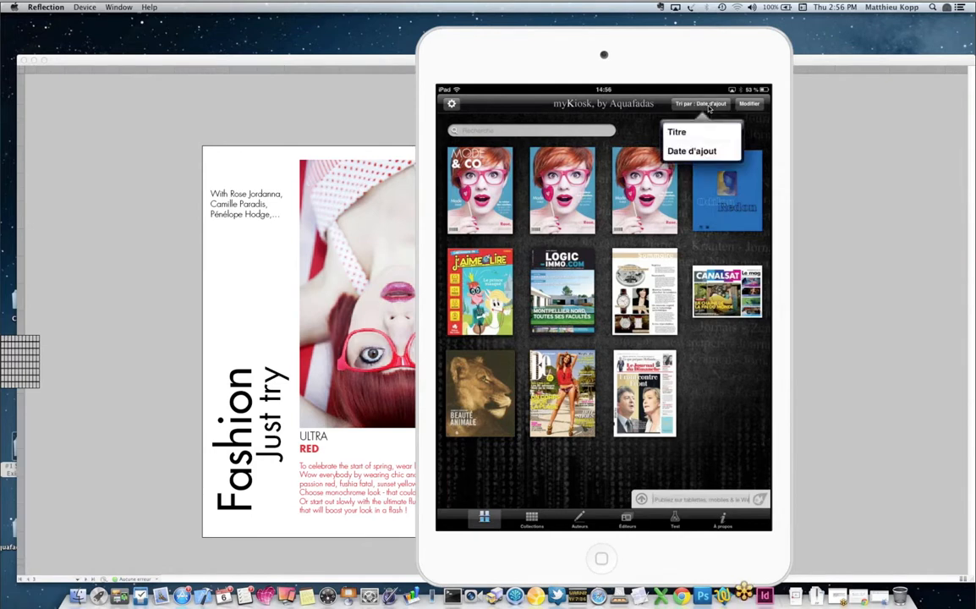
{"action": "left_click", "coordinate": [709, 105]}
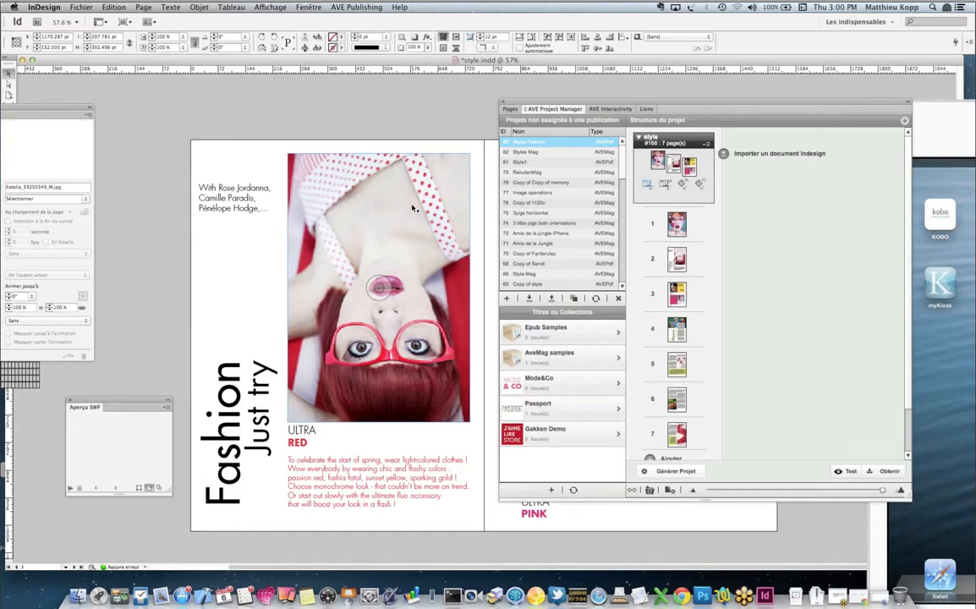
- Create a new AVEMag project named Styles Mag 2 with horizontal orientation only
{"action": "left_click", "coordinate": [506, 298]}
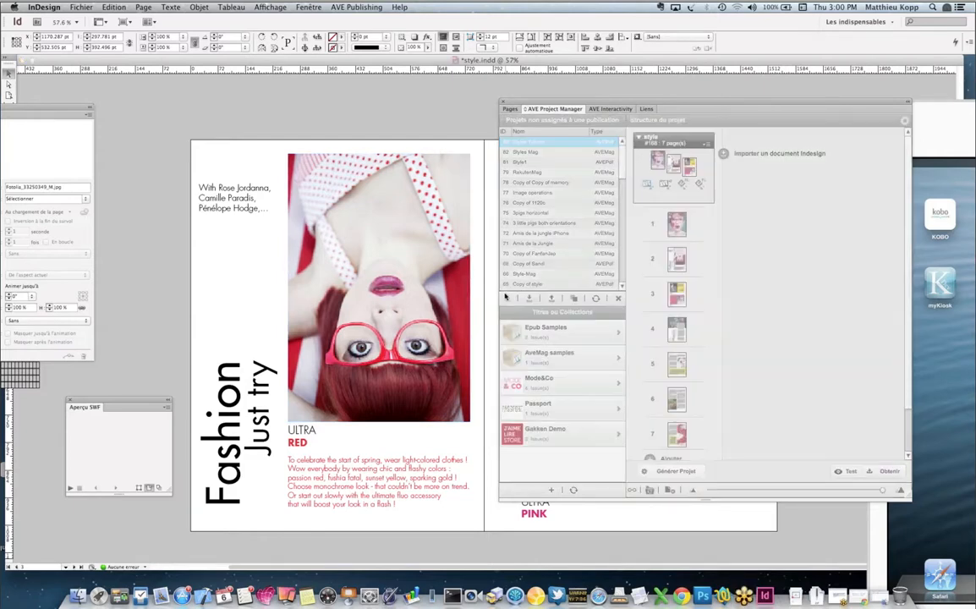
{"action": "left_click_drag", "start_coordinate": [621, 148], "coordinate": [575, 152]}
{"action": "left_click", "coordinate": [601, 171]}
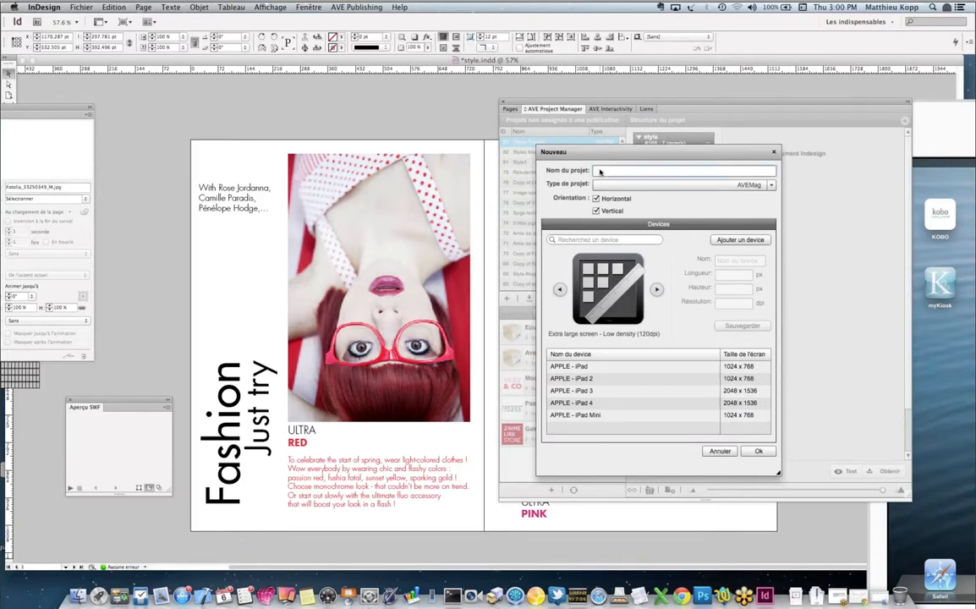
{"action": "type", "text": "Sam"}
{"action": "key", "text": "BackSpace"}
{"action": "key", "text": "BackSpace"}
{"action": "type", "text": "yles Mag 2"}
{"action": "left_click", "coordinate": [596, 210]}
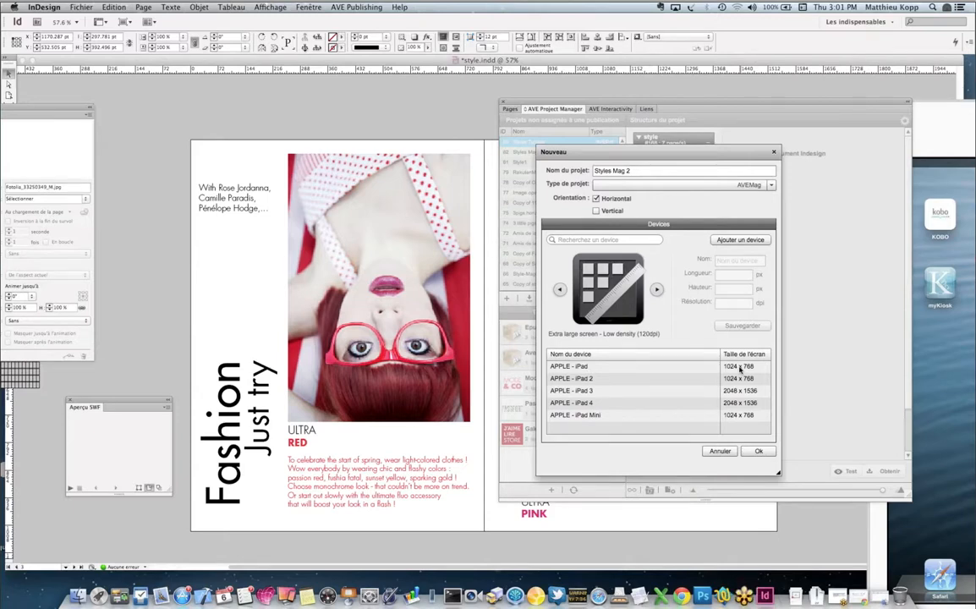
{"action": "left_click", "coordinate": [759, 451]}
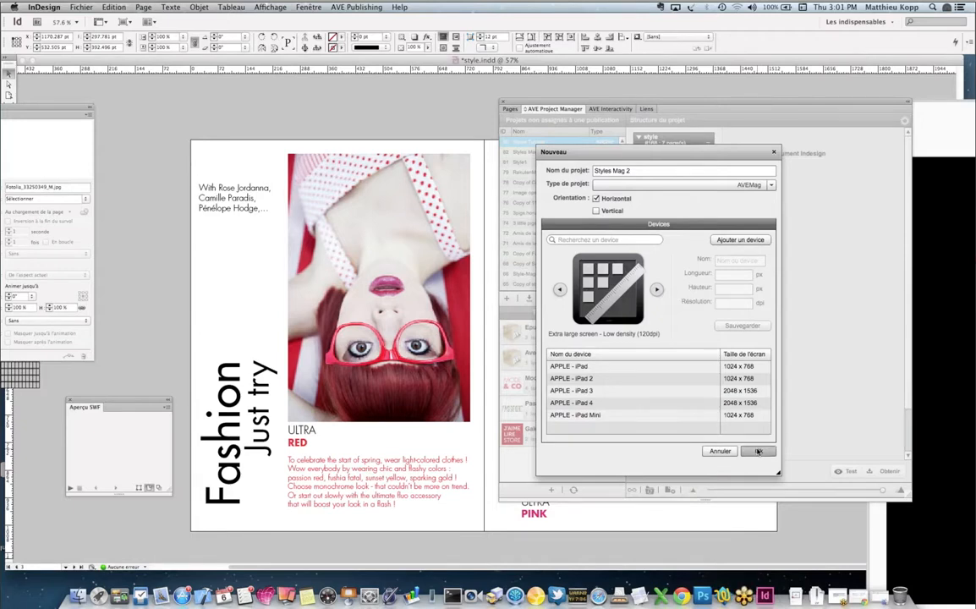
{"action": "left_click", "coordinate": [759, 450]}
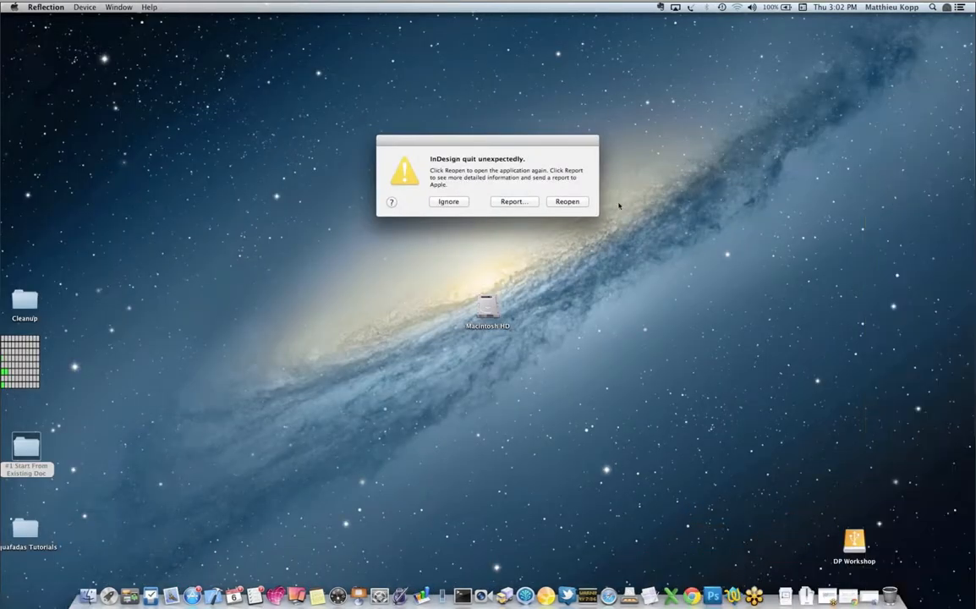
- Reopen InDesign, keep style.indd open without closing it, and sign in to the Aquafadas Digital Publishing System with the stored credentials
{"action": "left_click", "coordinate": [566, 202]}
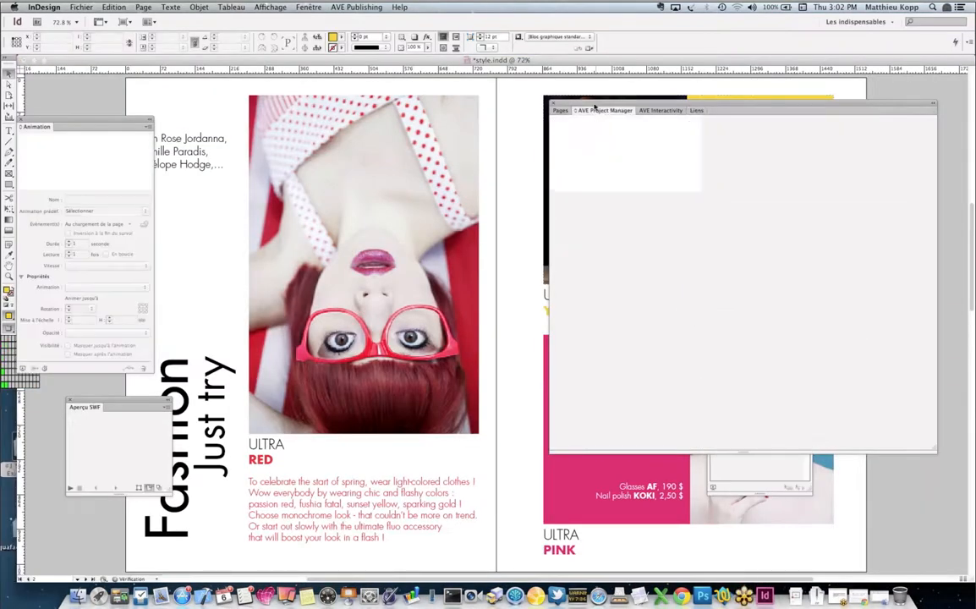
{"action": "left_click_drag", "start_coordinate": [568, 104], "coordinate": [41, 64]}
{"action": "left_click", "coordinate": [24, 60]}
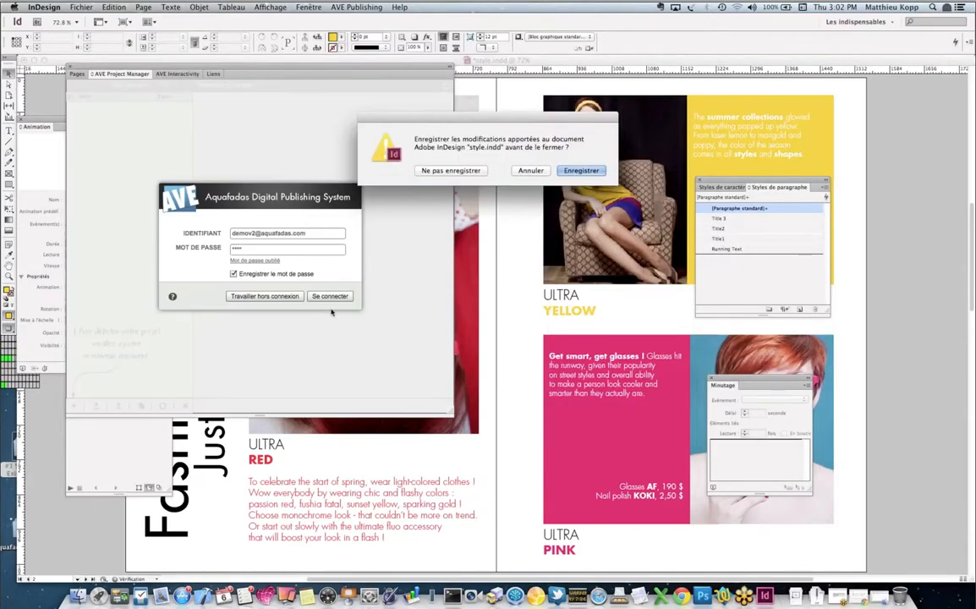
{"action": "left_click", "coordinate": [529, 172]}
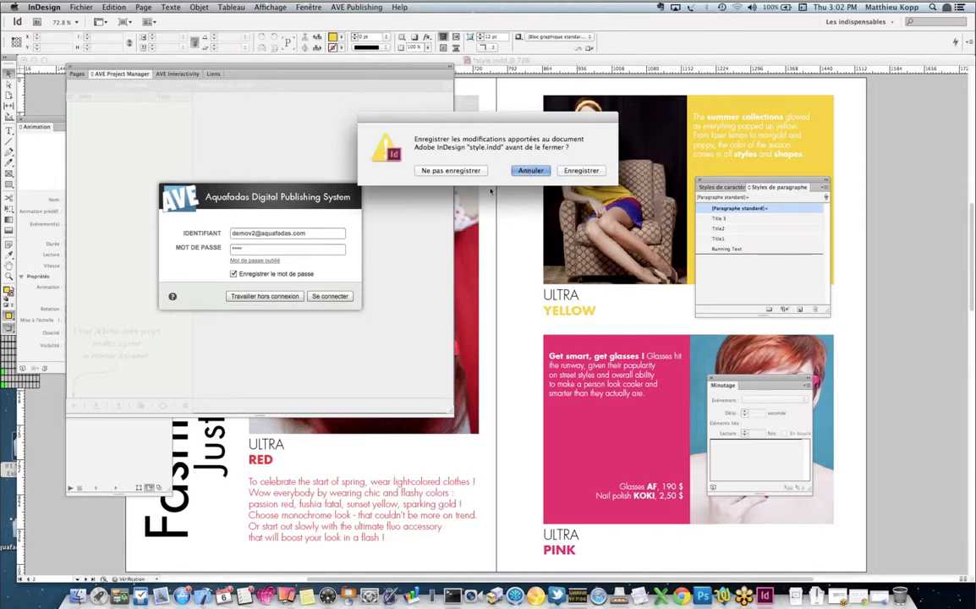
{"action": "left_click", "coordinate": [328, 296]}
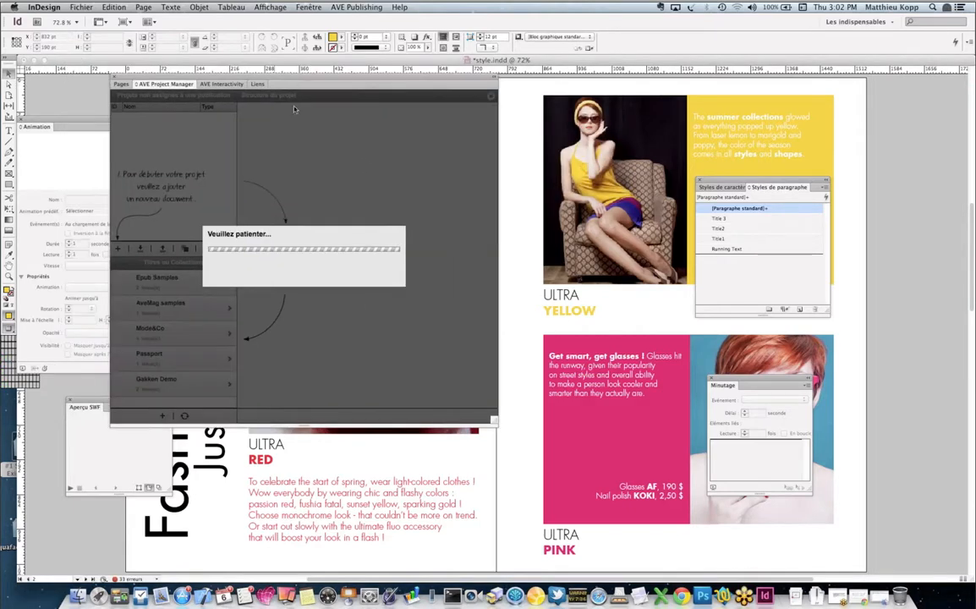
- Add a new article to Styles Mag 2, saved as Cover in a new folder Mag2 inside #1 Start From Existing Doc
{"action": "left_click", "coordinate": [141, 118]}
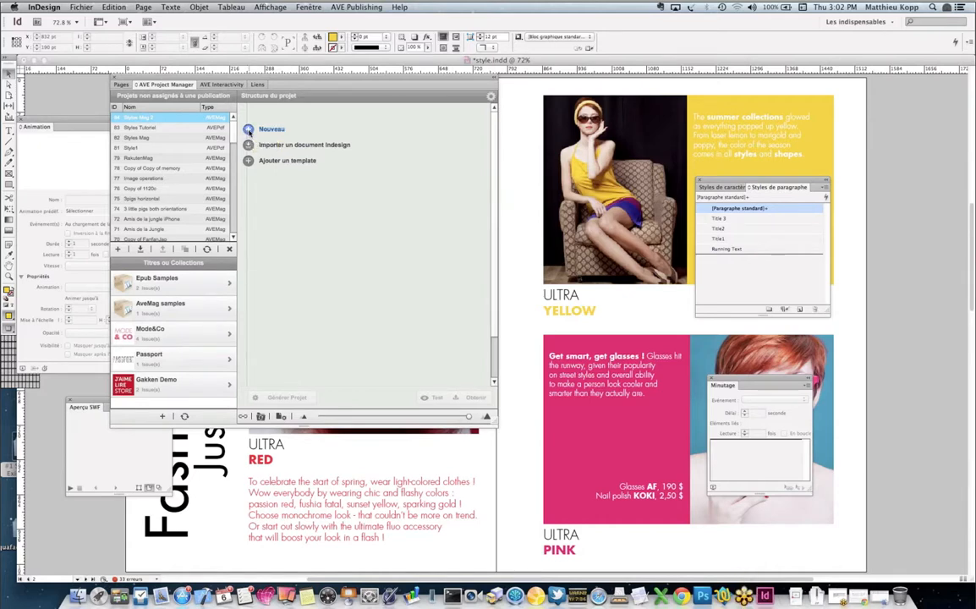
{"action": "left_click", "coordinate": [250, 132]}
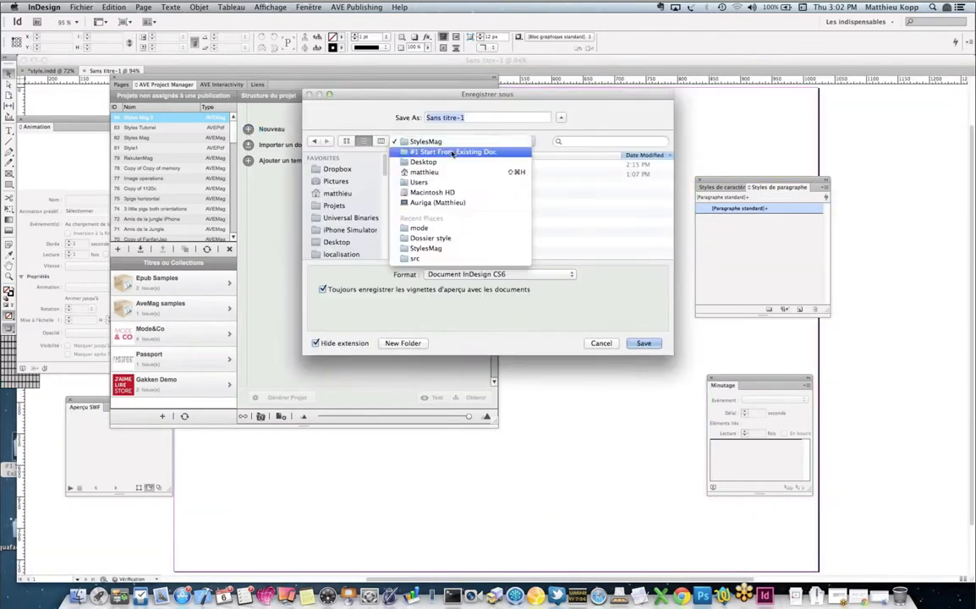
{"action": "left_click", "coordinate": [452, 153]}
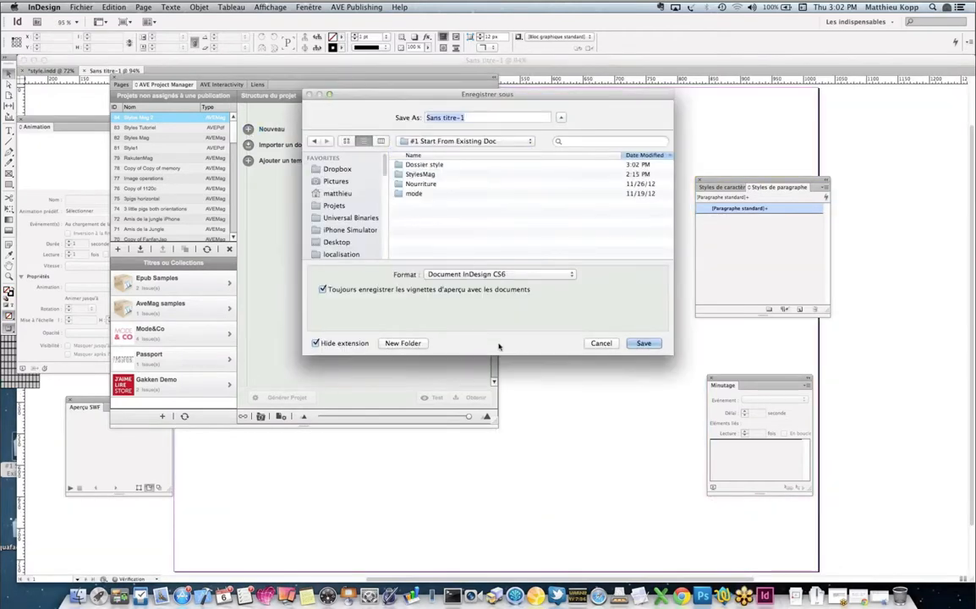
{"action": "left_click", "coordinate": [403, 342]}
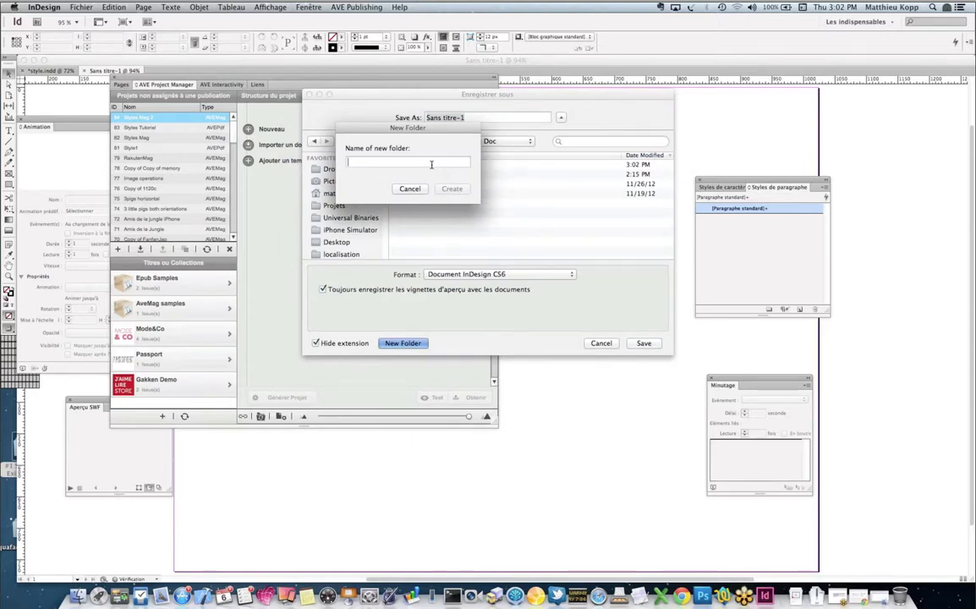
{"action": "type", "text": "Mag2"}
{"action": "key", "text": "Return"}
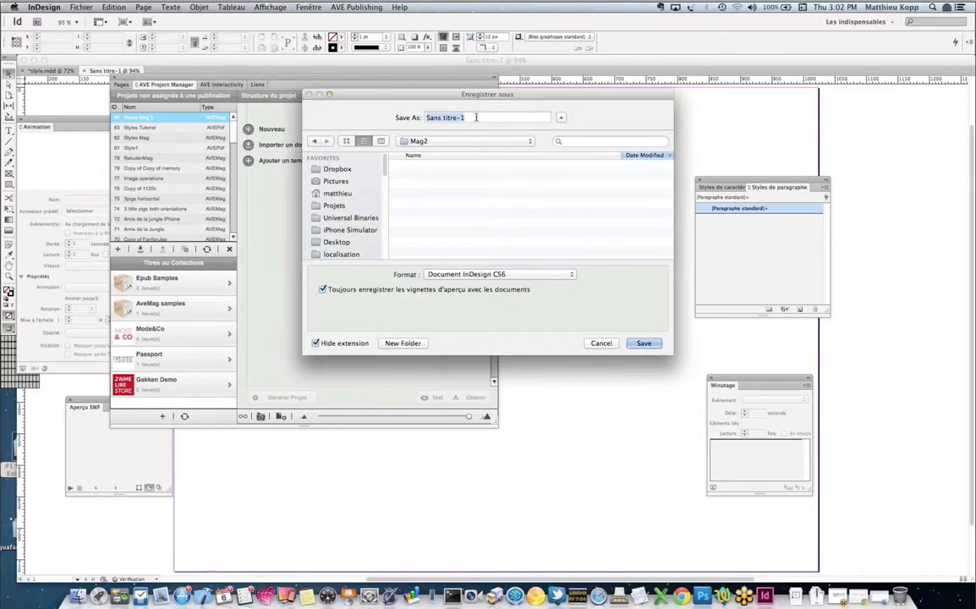
{"action": "type", "text": "Cover"}
{"action": "key", "text": "Return"}
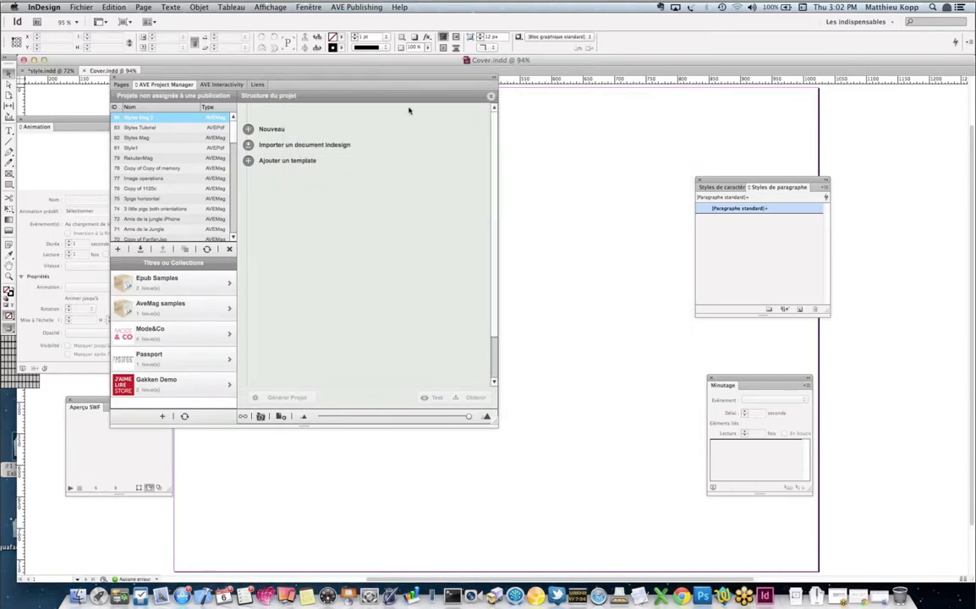
- Add a second new article after Cover and save it as Article1 in the Mag2 folder
{"action": "left_click_drag", "start_coordinate": [361, 78], "coordinate": [446, 101]}
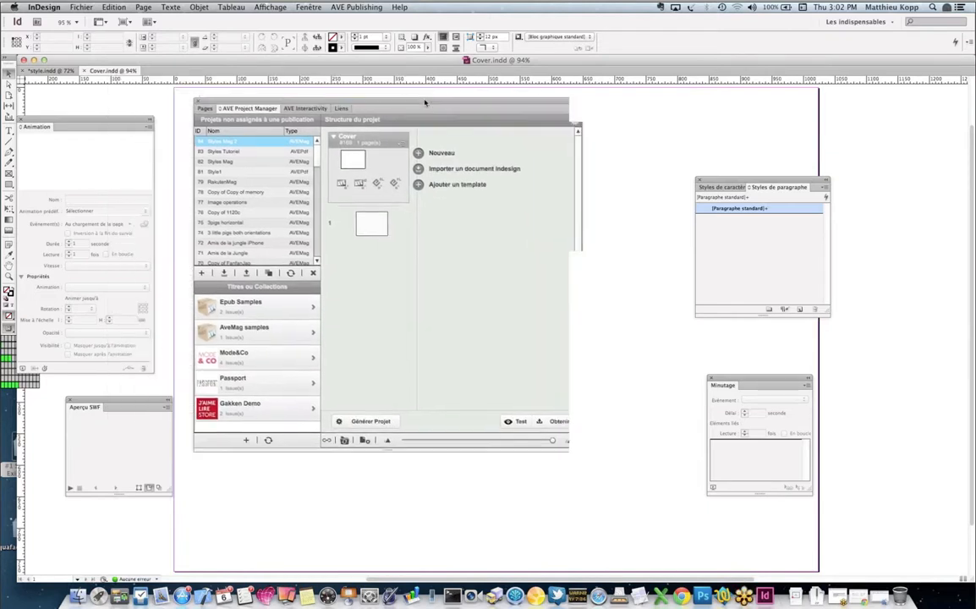
{"action": "left_click", "coordinate": [359, 141]}
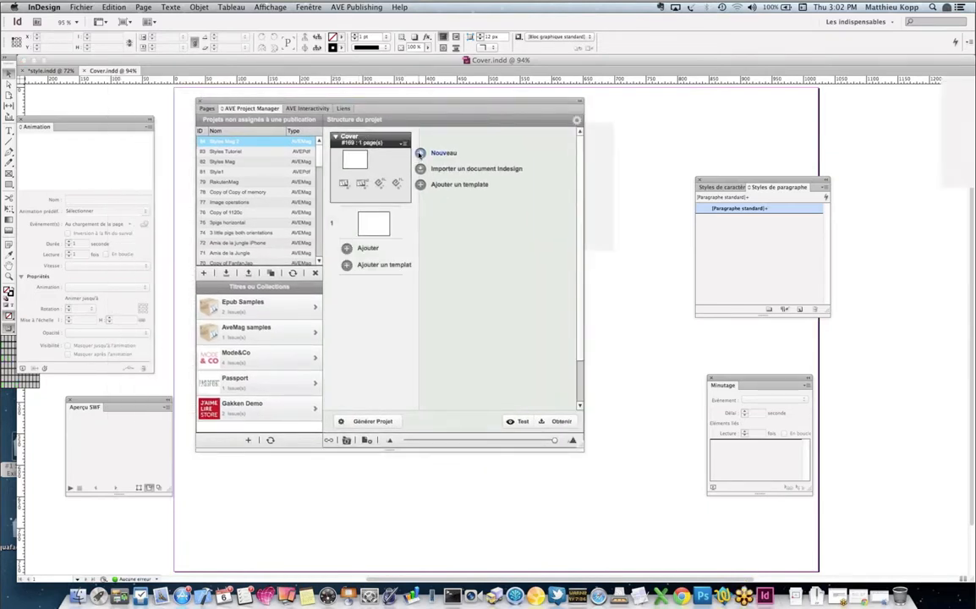
{"action": "left_click", "coordinate": [419, 153]}
{"action": "type", "text": "Art"}
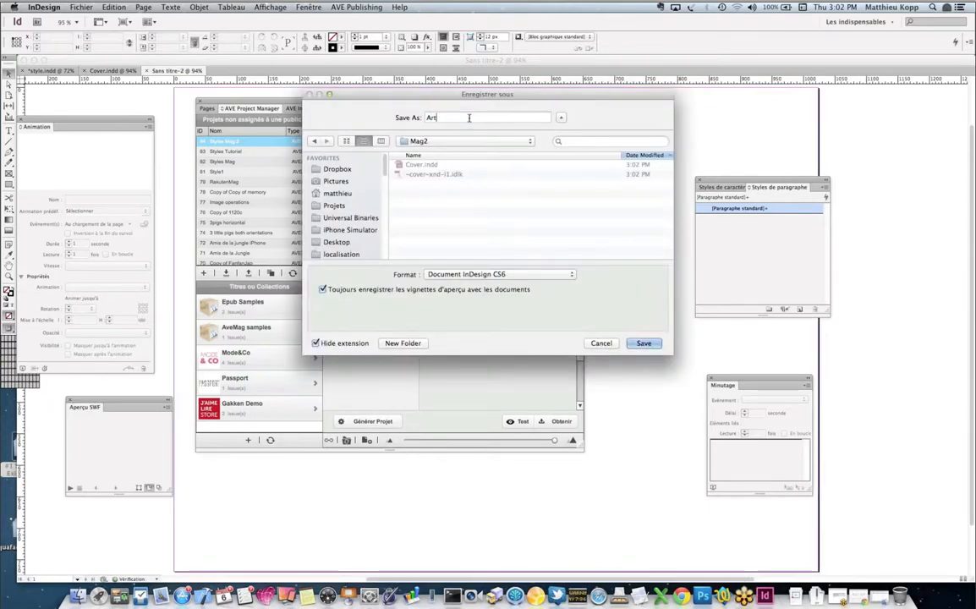
{"action": "type", "text": "icle1"}
{"action": "key", "text": "Return"}
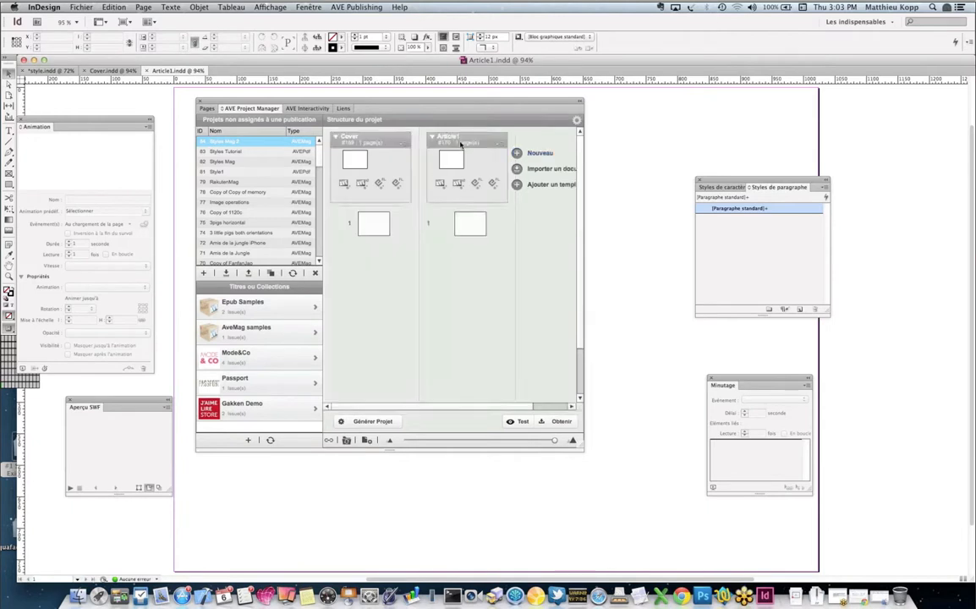
{"action": "left_click", "coordinate": [459, 141]}
{"action": "left_click", "coordinate": [351, 137]}
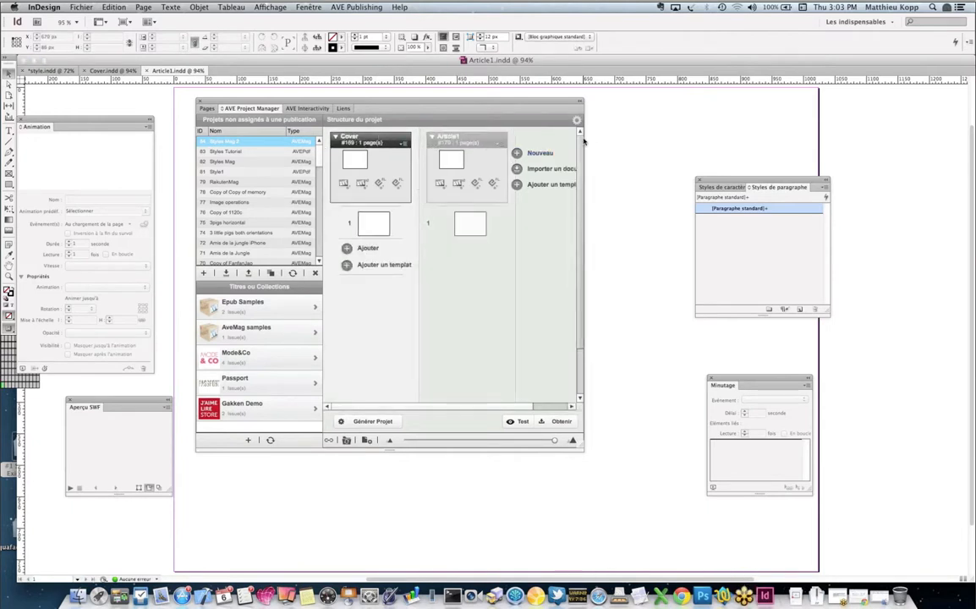
{"action": "left_click_drag", "start_coordinate": [500, 146], "coordinate": [470, 151]}
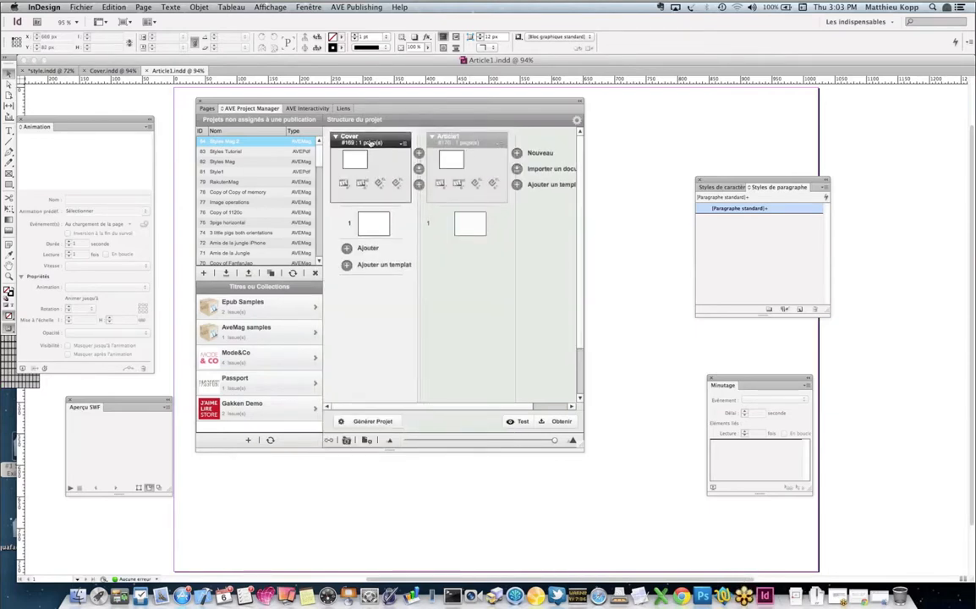
- Set the Article1 document's zoom to 50 % and display the first page of style.indd
{"action": "left_click_drag", "start_coordinate": [332, 101], "coordinate": [583, 104]}
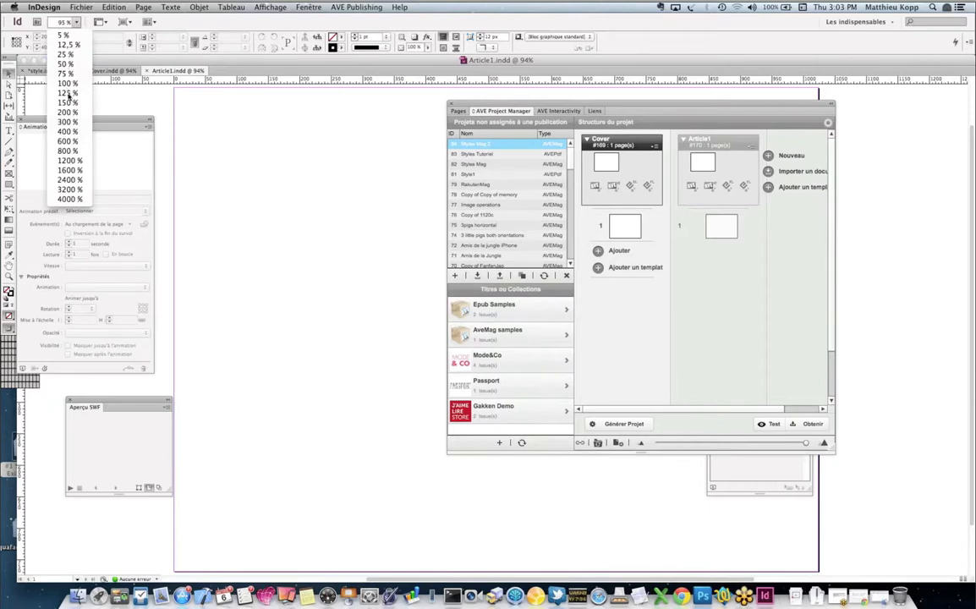
{"action": "left_click", "coordinate": [65, 65]}
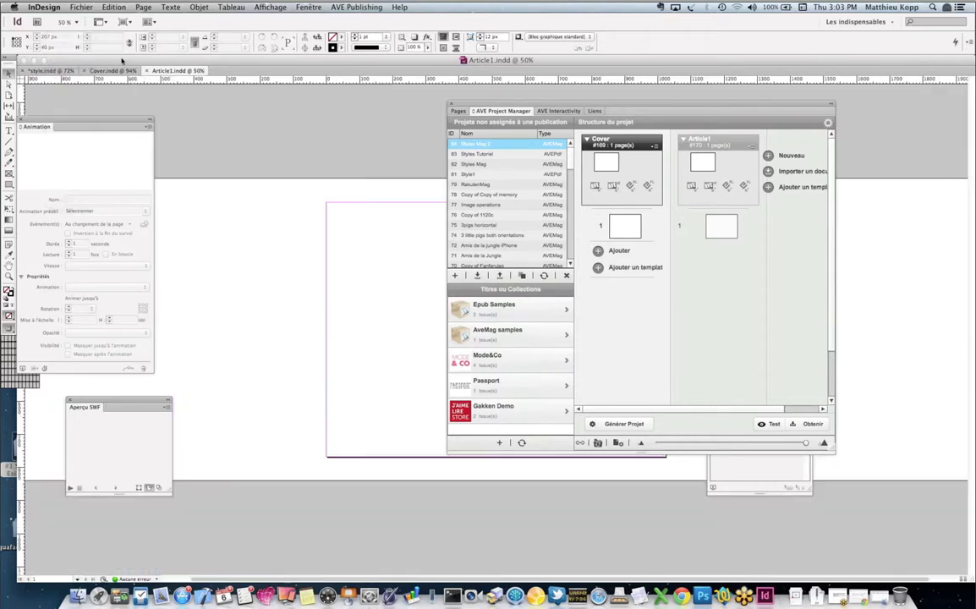
{"action": "left_click_drag", "start_coordinate": [472, 104], "coordinate": [662, 101]}
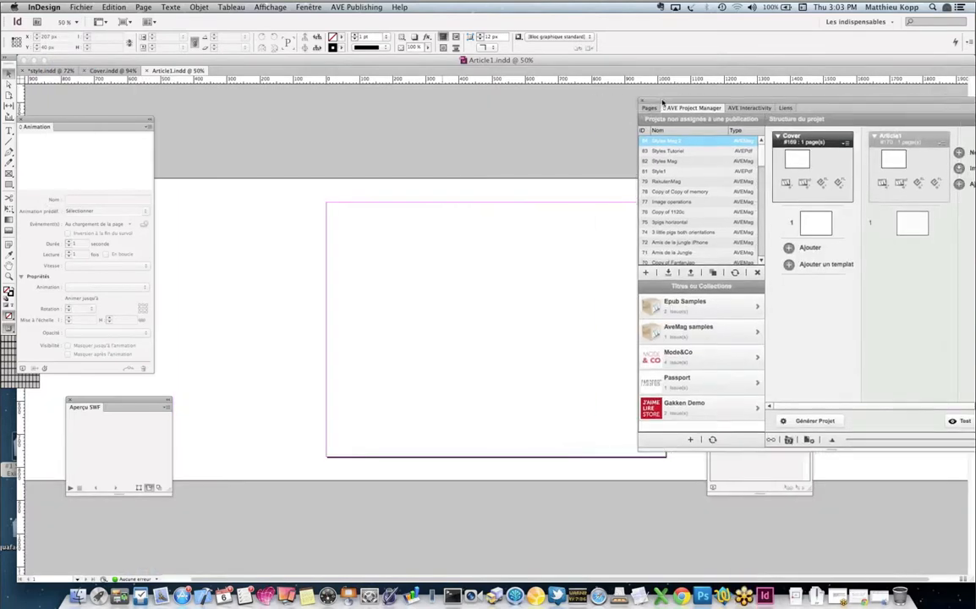
{"action": "left_click", "coordinate": [46, 70]}
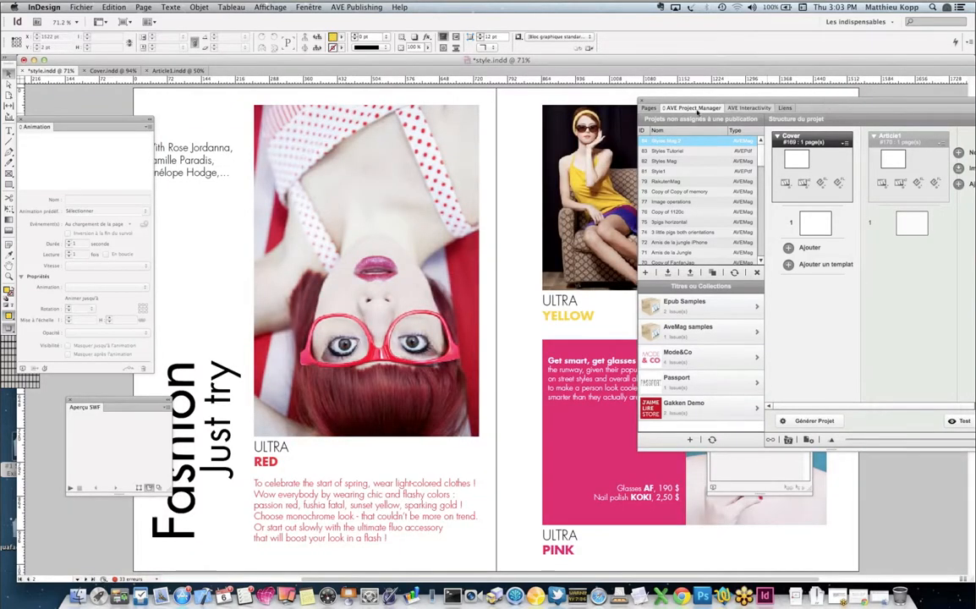
{"action": "left_click", "coordinate": [648, 108]}
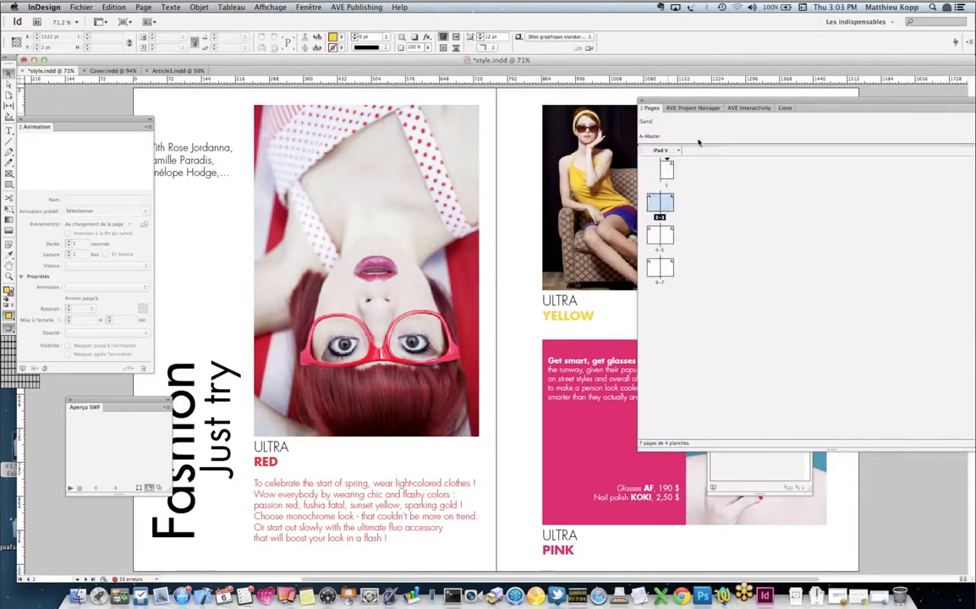
{"action": "double_click", "coordinate": [666, 169]}
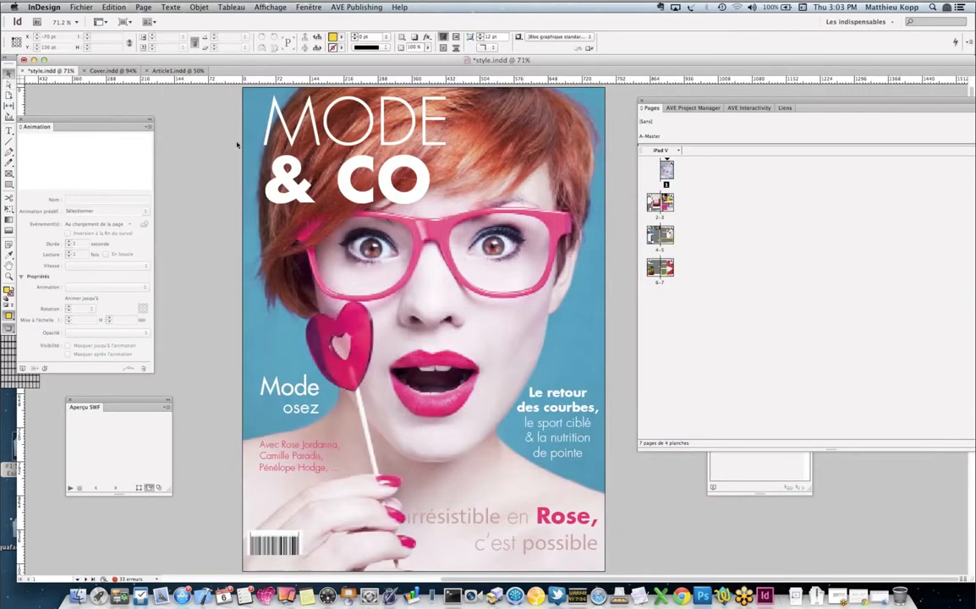
- Copy all elements of the style.indd cover page into Article1 and move them to X 0 px, Y about -60 px
{"action": "left_click", "coordinate": [281, 176]}
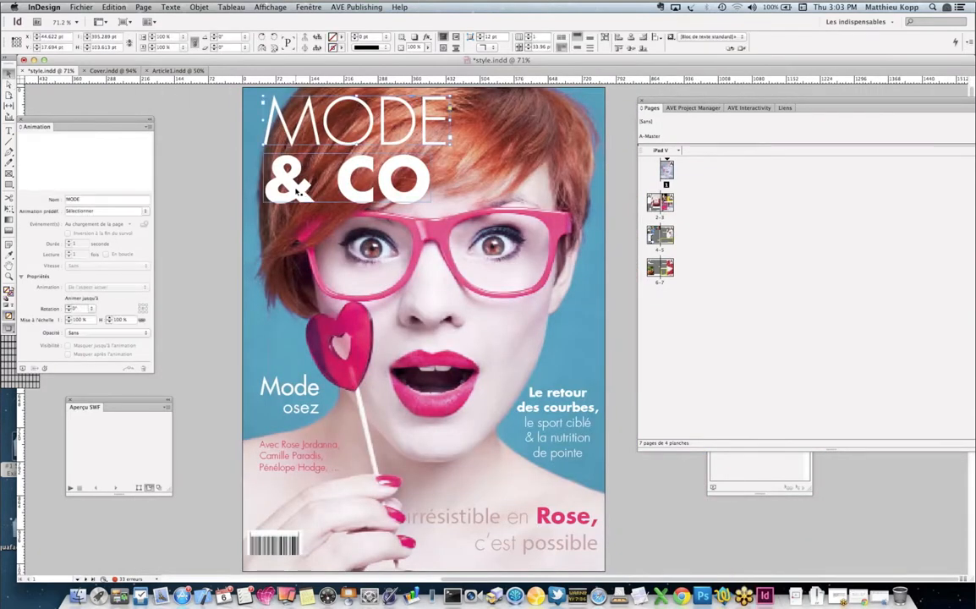
{"action": "left_click", "coordinate": [290, 254]}
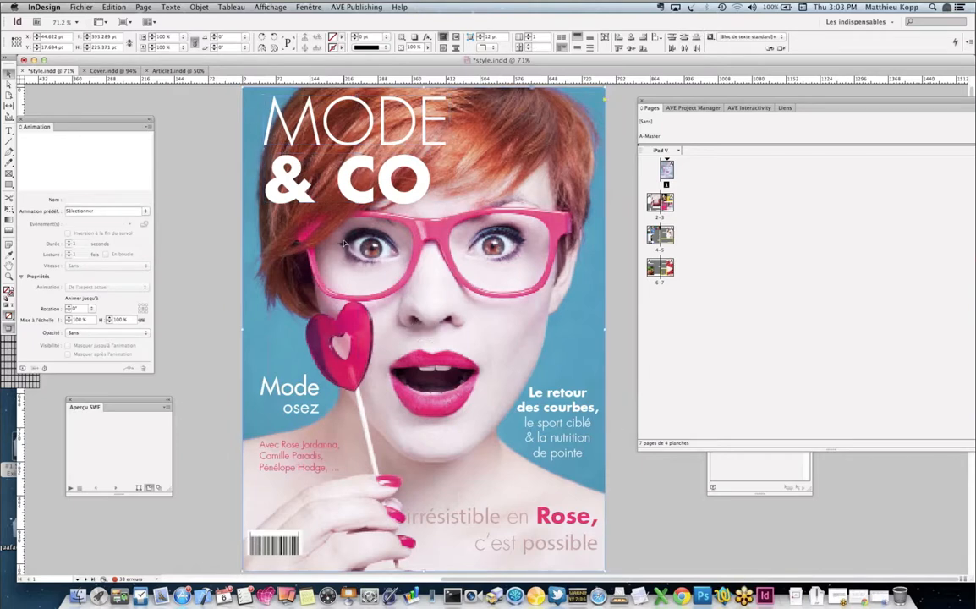
{"action": "key", "text": "super+a"}
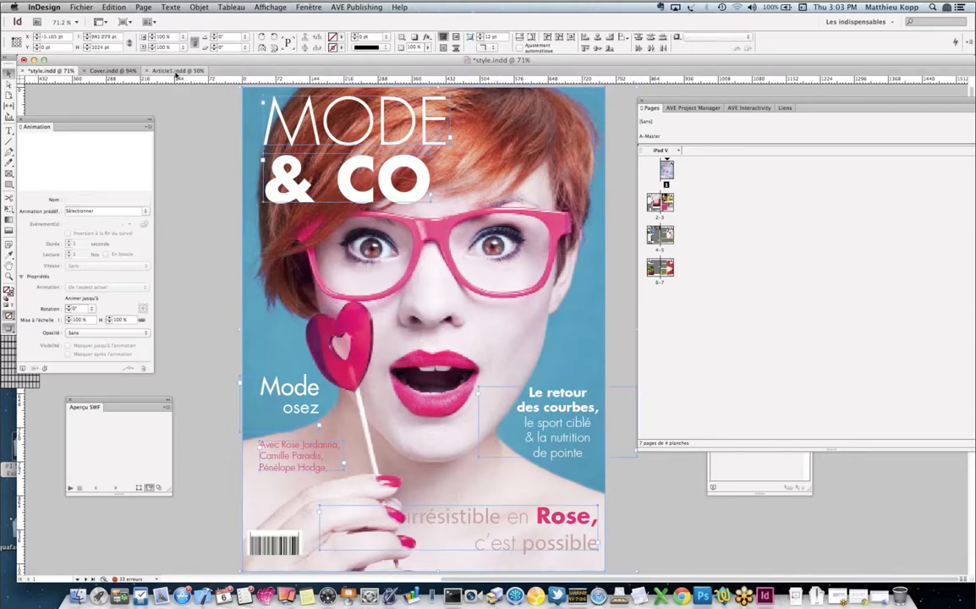
{"action": "left_click", "coordinate": [178, 73]}
{"action": "key", "text": "super+v"}
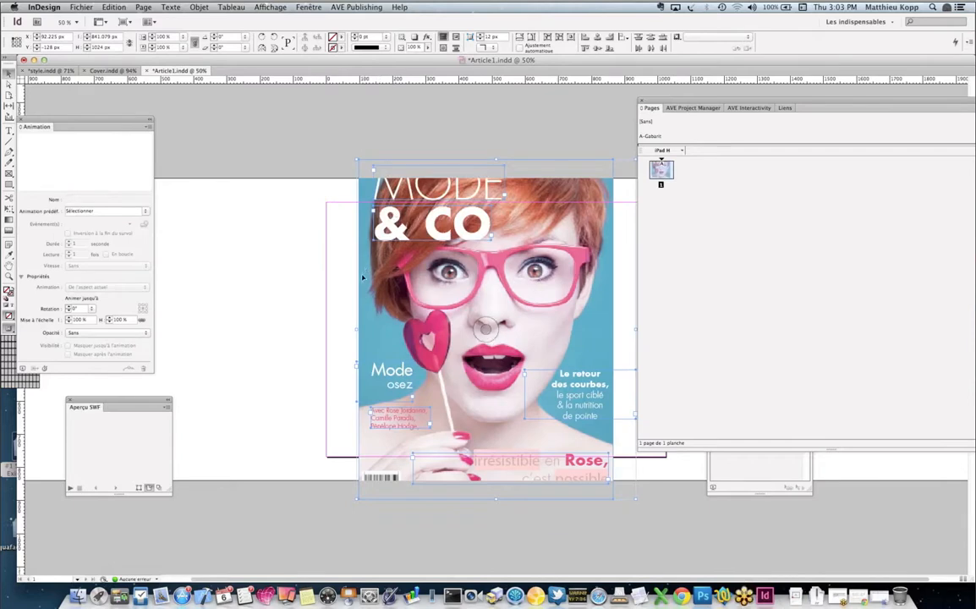
{"action": "left_click_drag", "start_coordinate": [362, 278], "coordinate": [334, 322]}
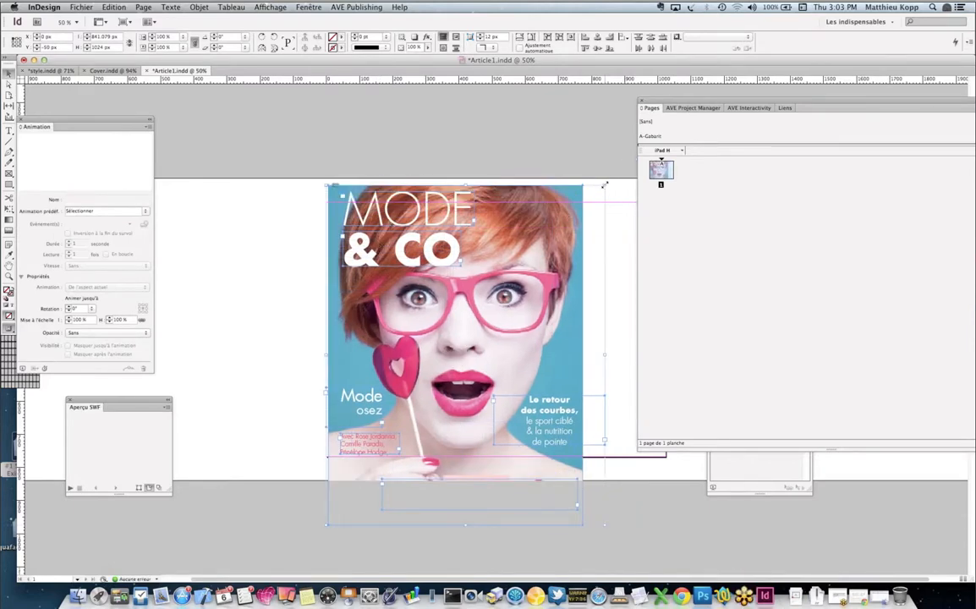
{"action": "left_click_drag", "start_coordinate": [604, 185], "coordinate": [658, 142]}
{"action": "key", "text": "Escape"}
{"action": "left_click_drag", "start_coordinate": [690, 102], "coordinate": [839, 119]}
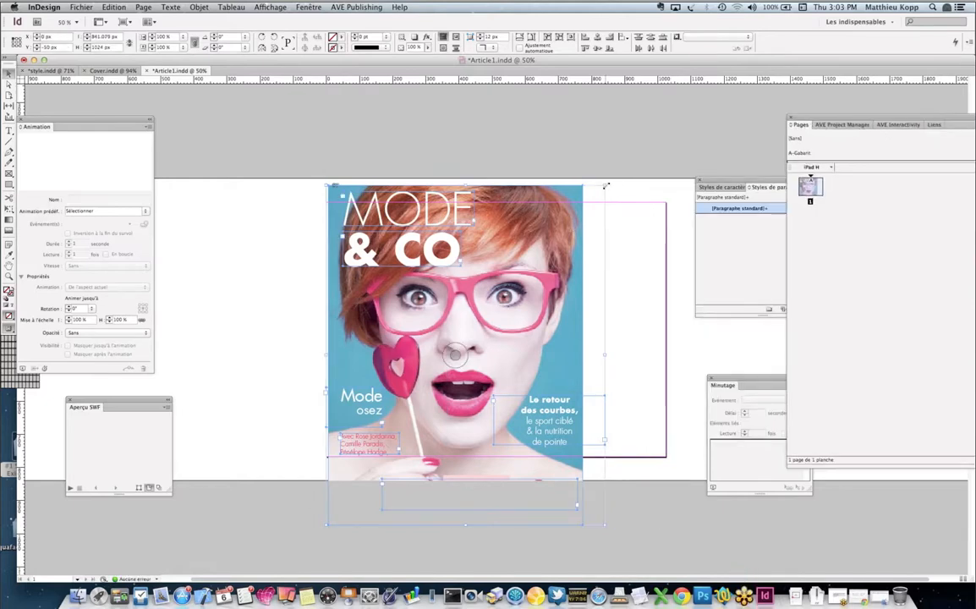
{"action": "left_click_drag", "start_coordinate": [605, 184], "coordinate": [673, 153]}
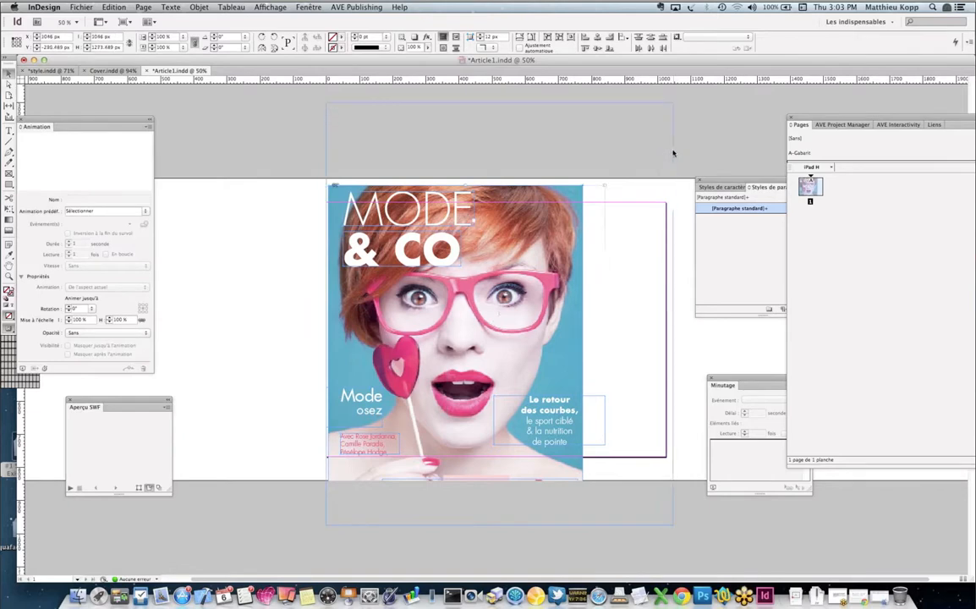
{"action": "key", "text": "Escape"}
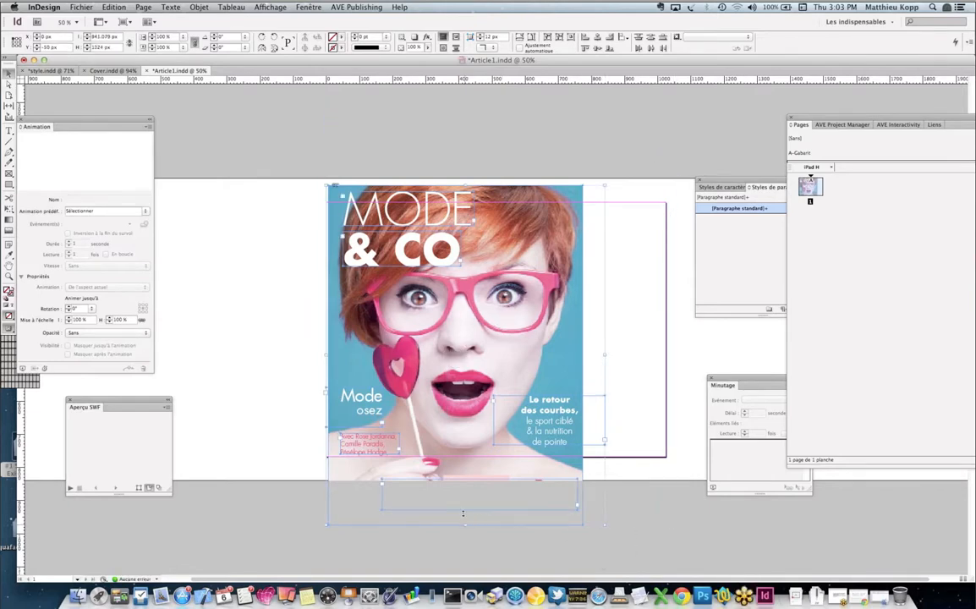
- Resize the copied cover elements to the proportions of the horizontal page and enlarge the cover photo to fill its frame
{"action": "left_click_drag", "start_coordinate": [466, 470], "coordinate": [466, 383]}
{"action": "left_click_drag", "start_coordinate": [605, 384], "coordinate": [665, 453]}
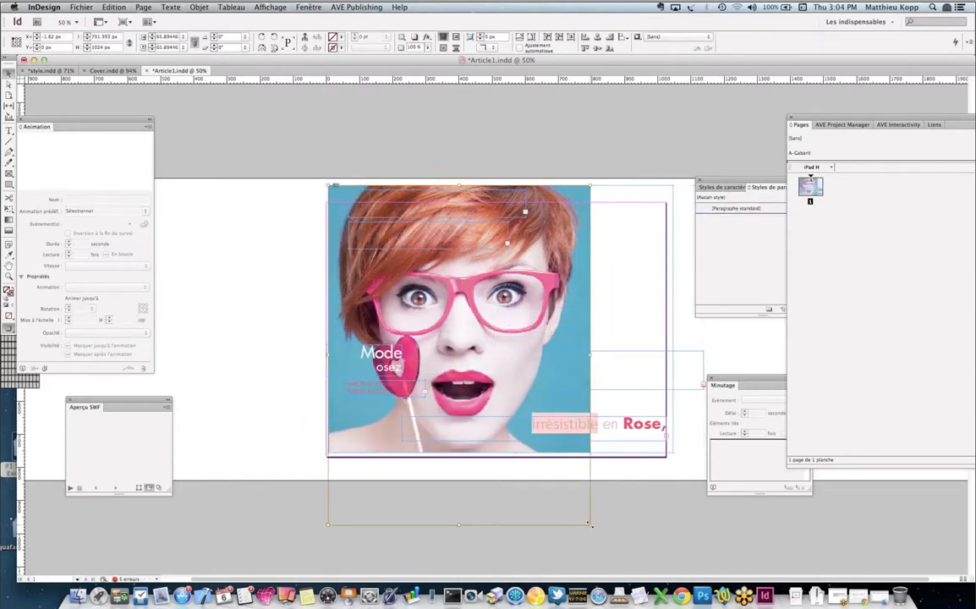
{"action": "left_click_drag", "start_coordinate": [590, 525], "coordinate": [685, 572]}
{"action": "left_click", "coordinate": [288, 245]}
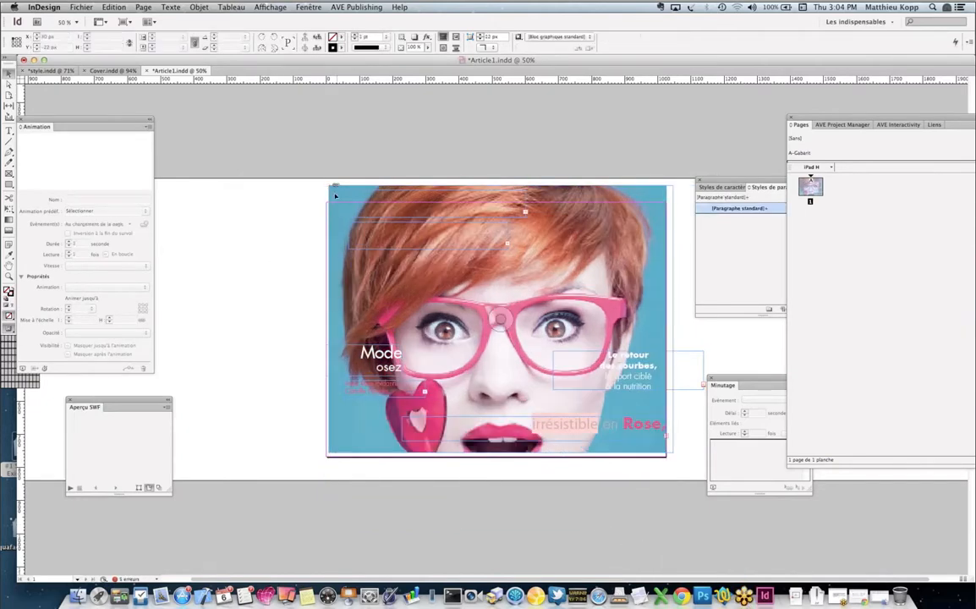
- Move the cover photo's frame to X 0 px, Y 0 px and resize it to 1024 x 768 px
{"action": "left_click_drag", "start_coordinate": [493, 299], "coordinate": [491, 316]}
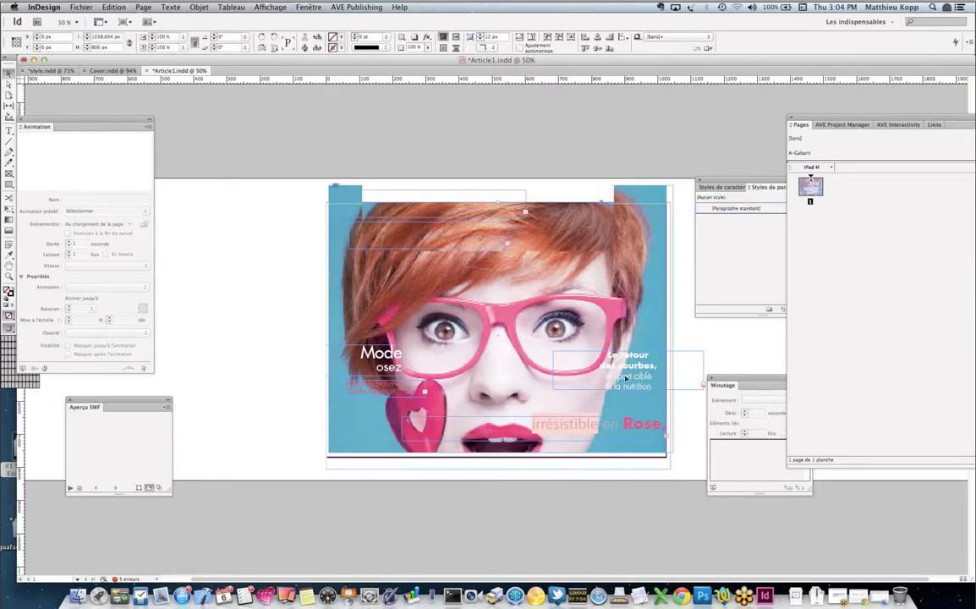
{"action": "left_click_drag", "start_coordinate": [670, 469], "coordinate": [665, 456]}
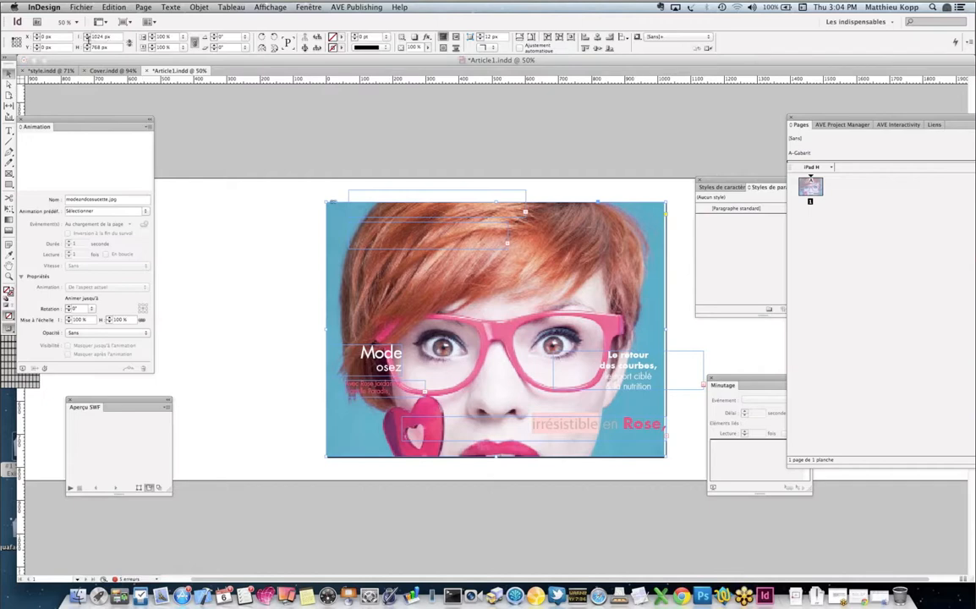
{"action": "double_click", "coordinate": [99, 38]}
- Scale the photo inside its frame to about 86.7 % and shift it up to Y about -124 px
{"action": "double_click", "coordinate": [359, 267]}
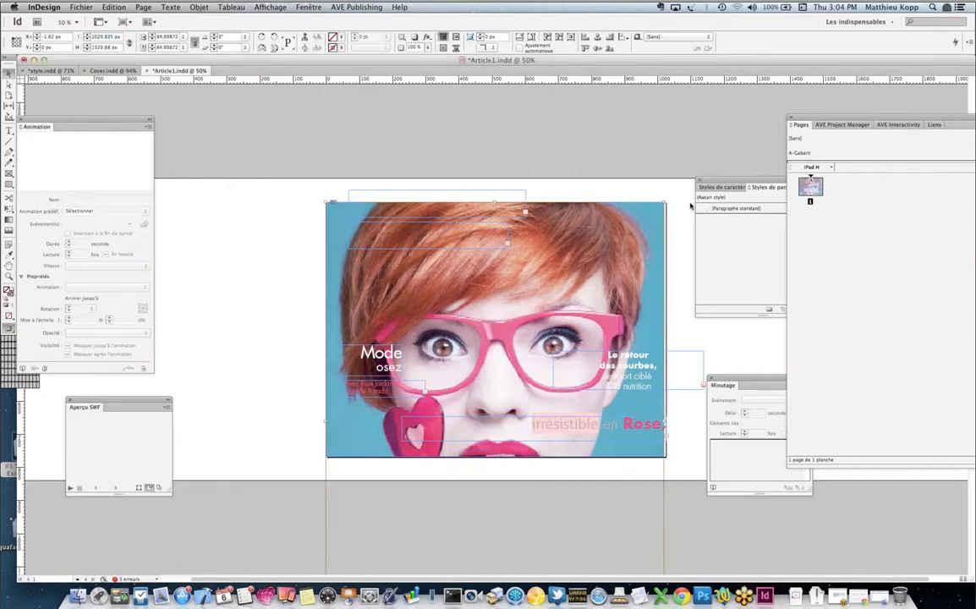
{"action": "left_click_drag", "start_coordinate": [669, 197], "coordinate": [673, 193]}
{"action": "double_click", "coordinate": [510, 283]}
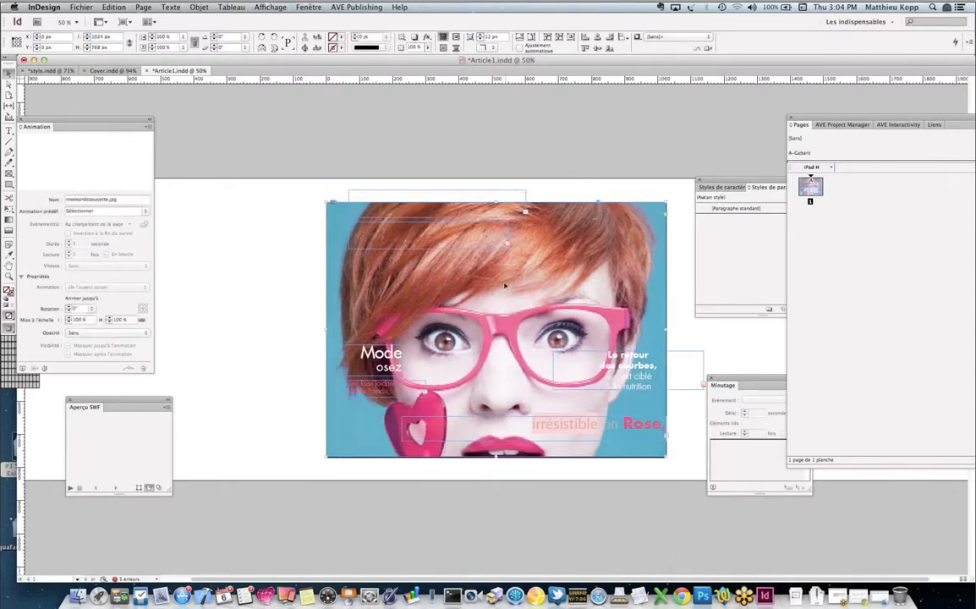
{"action": "double_click", "coordinate": [502, 284]}
{"action": "left_click_drag", "start_coordinate": [502, 284], "coordinate": [489, 265]}
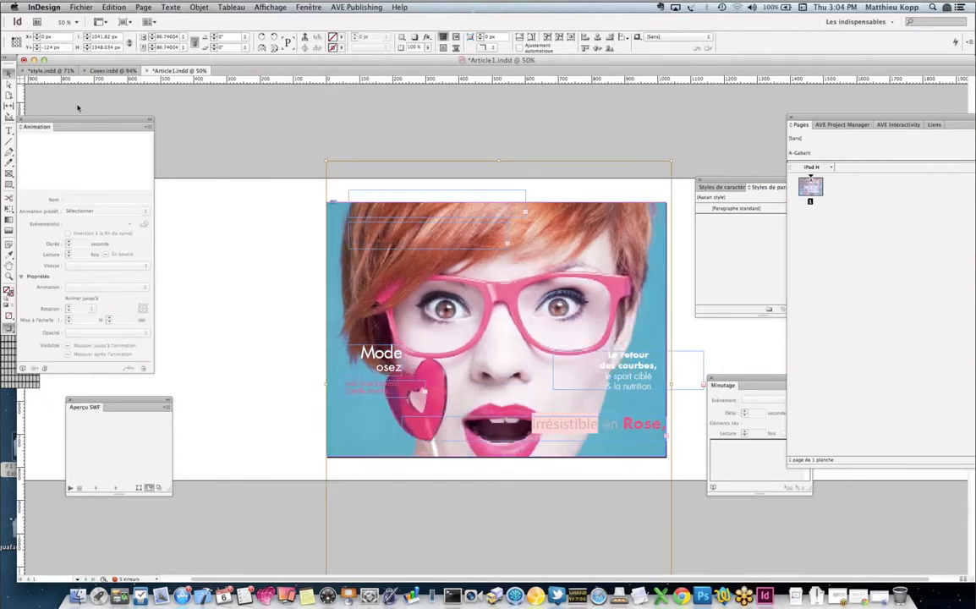
- Bring the two magazine title text frames to the front and move them to X 20 px, Y 46 px
{"action": "left_click", "coordinate": [368, 221]}
{"action": "left_click", "coordinate": [369, 240]}
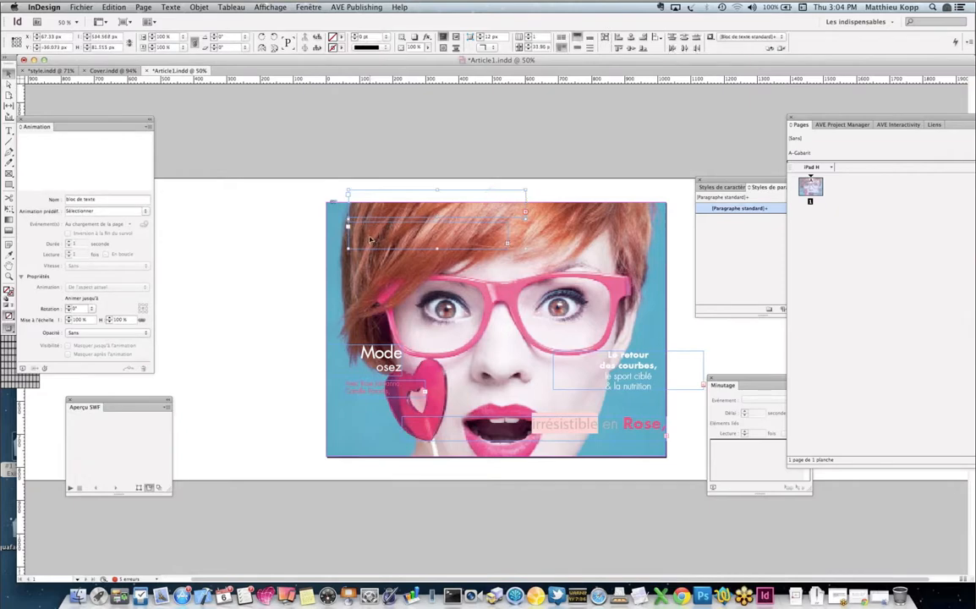
{"action": "right_click", "coordinate": [369, 240]}
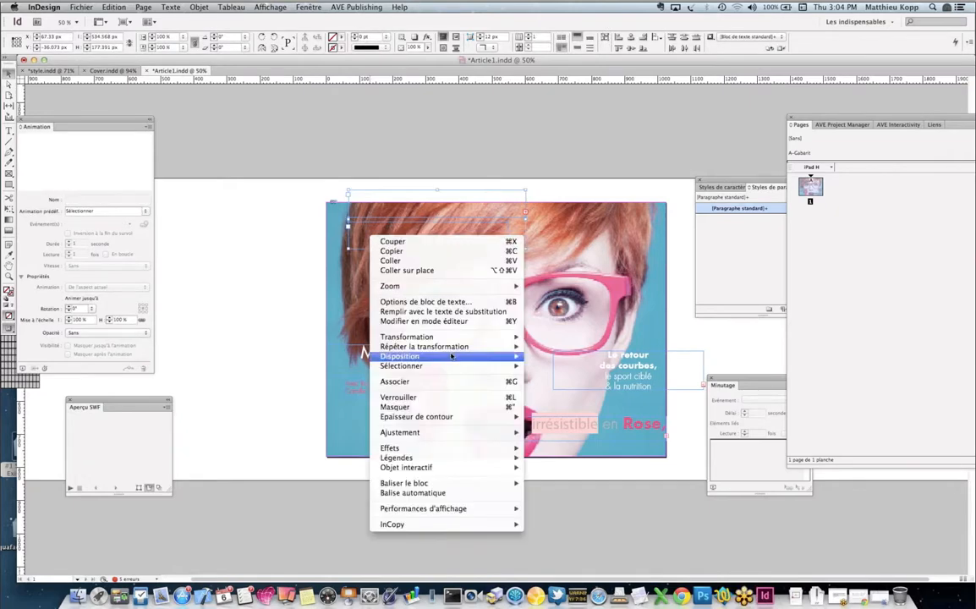
{"action": "mouse_move", "coordinate": [436, 364]}
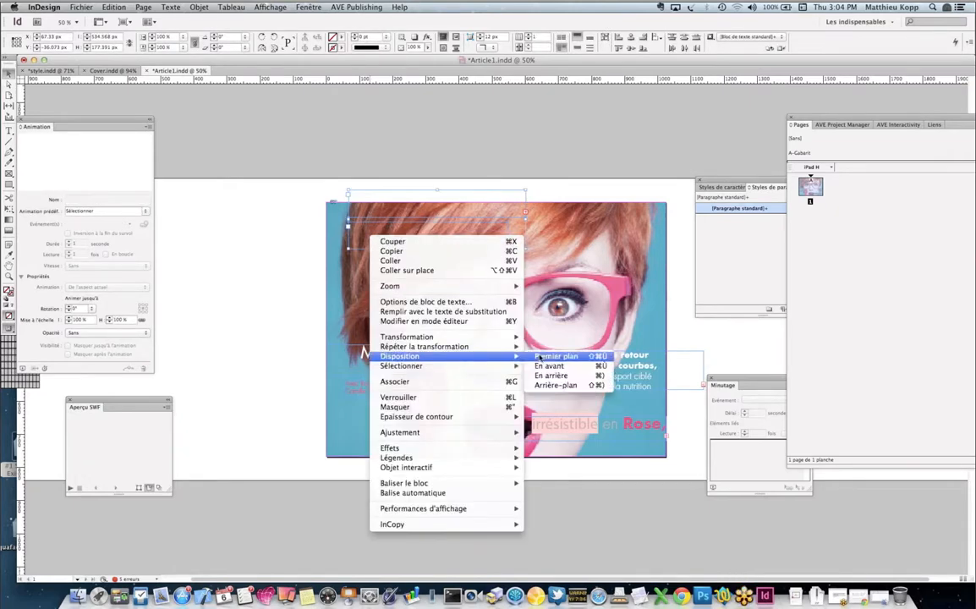
{"action": "left_click", "coordinate": [540, 356]}
{"action": "left_click_drag", "start_coordinate": [406, 244], "coordinate": [390, 273]}
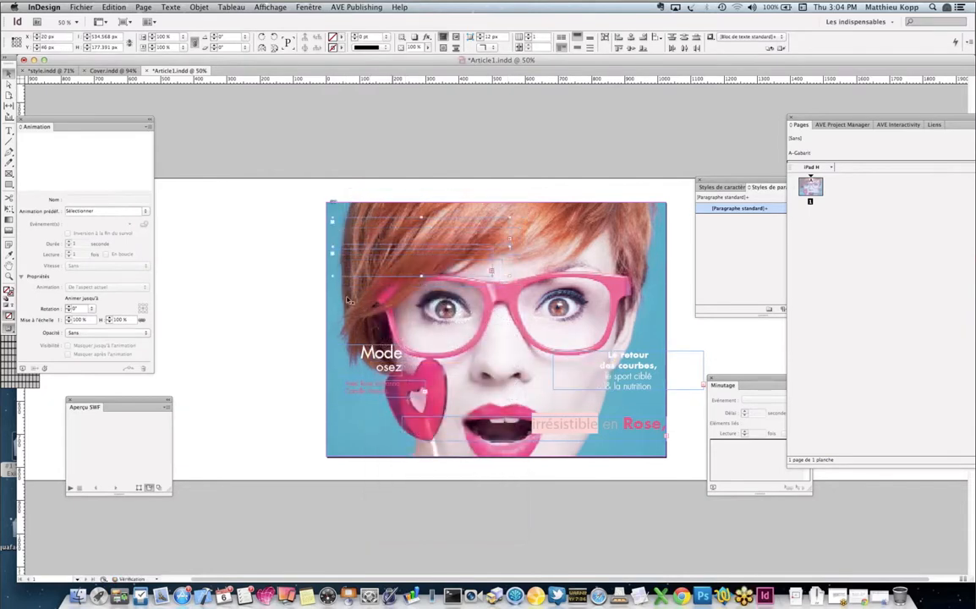
{"action": "left_click", "coordinate": [270, 257]}
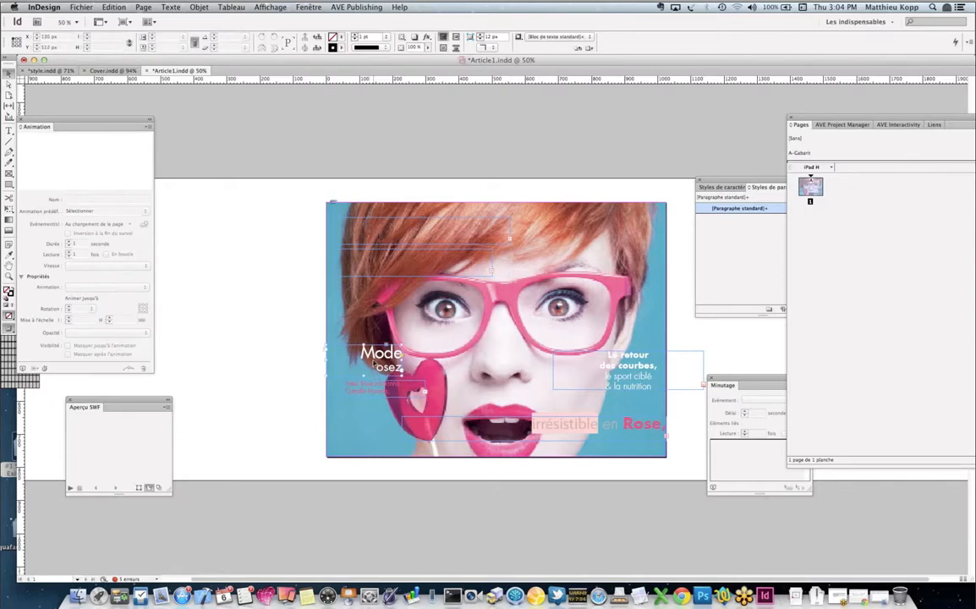
- Move the names, "Mode osez" and "Le retour des courbes" text frames lower on the page and save Article1
{"action": "left_click", "coordinate": [376, 400]}
{"action": "left_click_drag", "start_coordinate": [376, 398], "coordinate": [366, 438]}
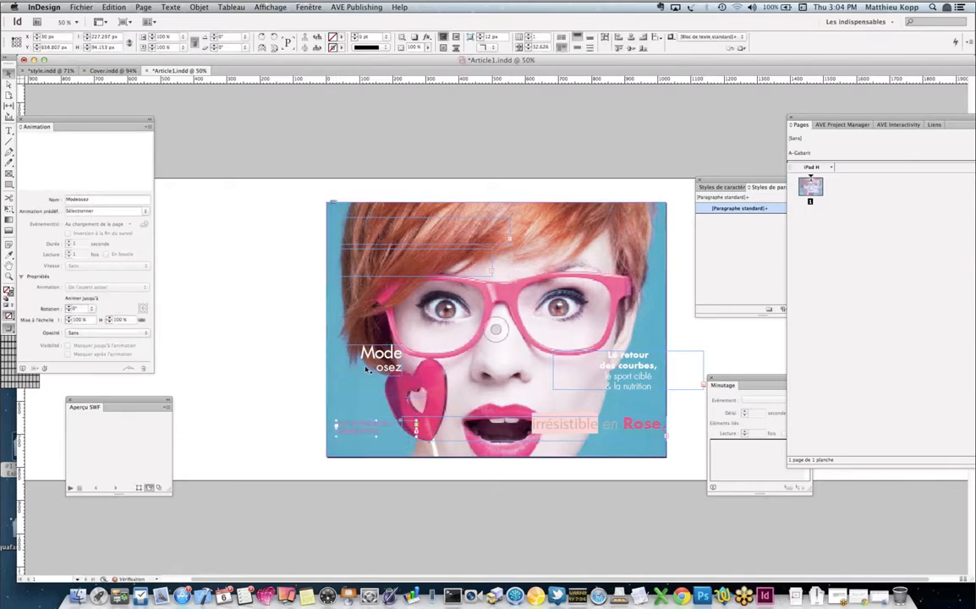
{"action": "left_click_drag", "start_coordinate": [365, 370], "coordinate": [364, 422]}
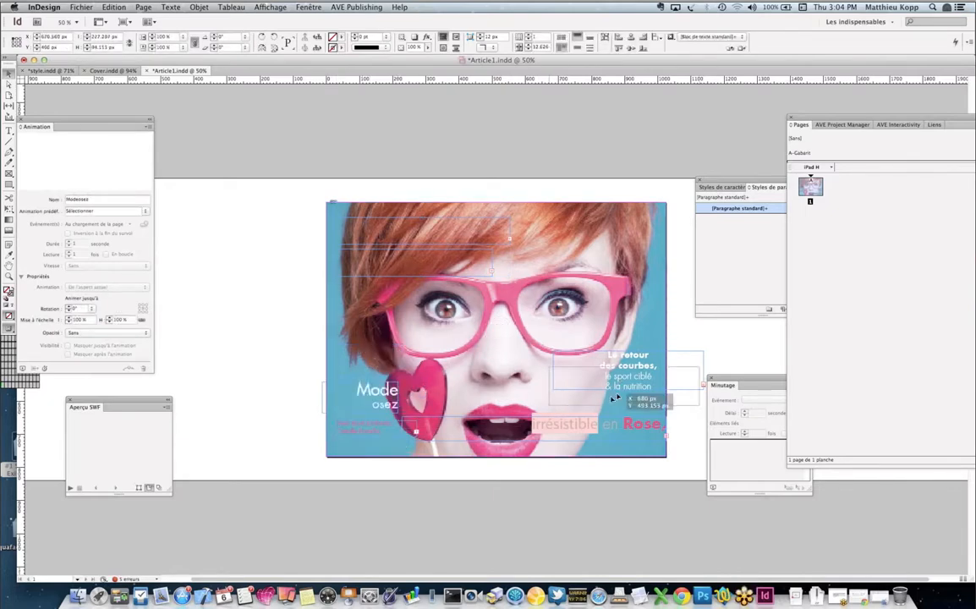
{"action": "left_click_drag", "start_coordinate": [608, 401], "coordinate": [606, 400]}
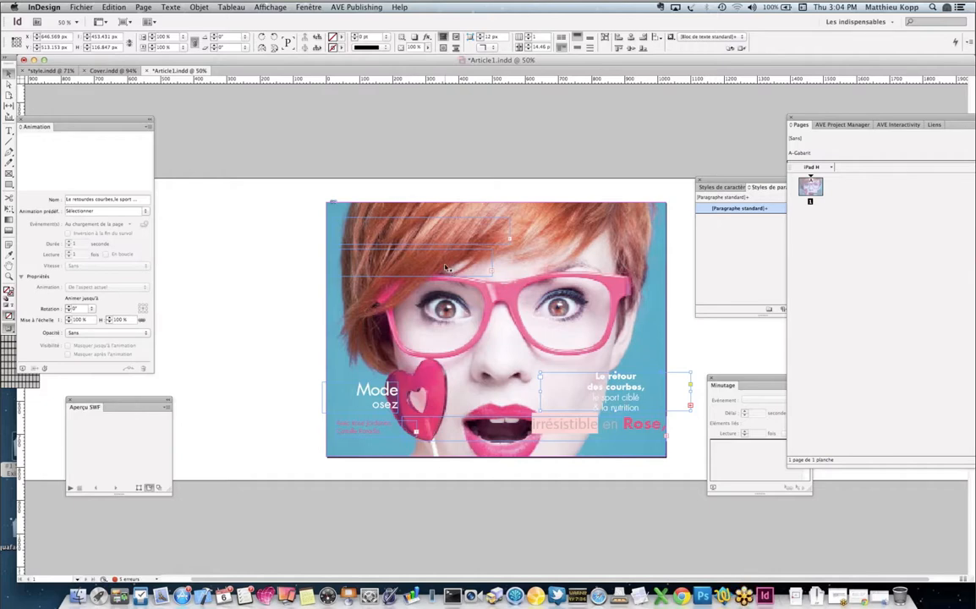
{"action": "key", "text": "super+s"}
- Open the Cover document of the Styles Mag project, accepting the missing-font substitution
{"action": "left_click", "coordinate": [834, 125]}
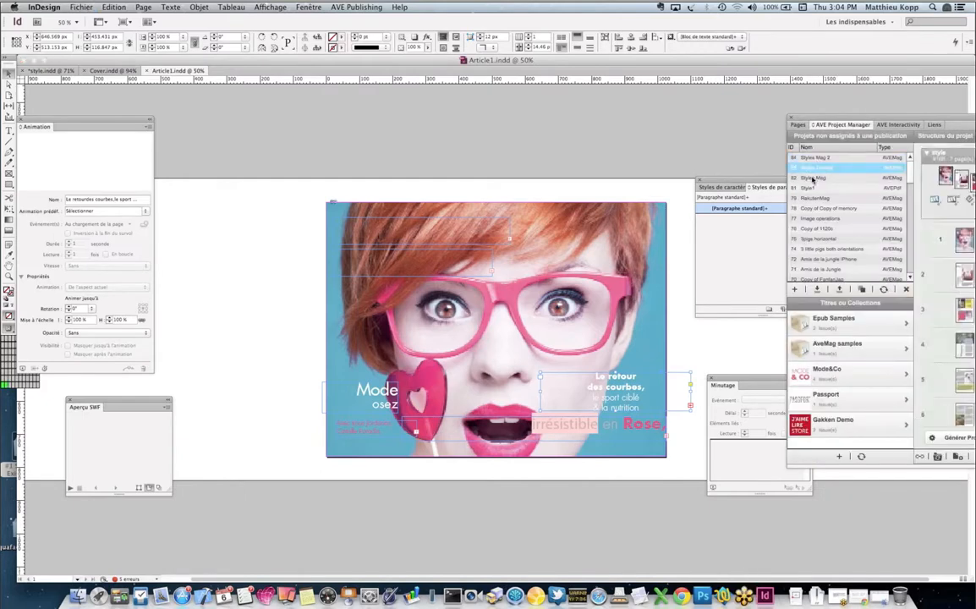
{"action": "left_click", "coordinate": [812, 178]}
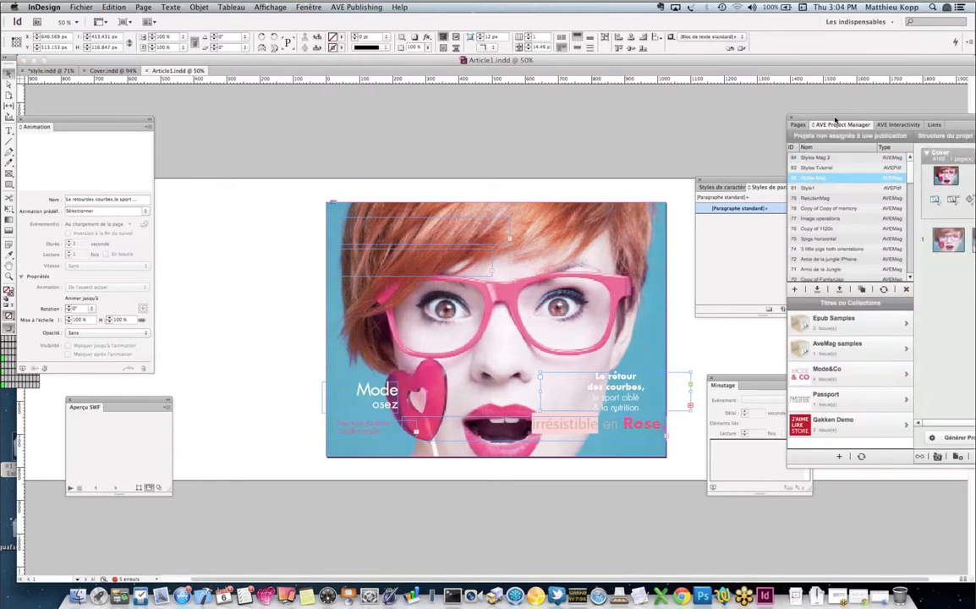
{"action": "left_click_drag", "start_coordinate": [815, 122], "coordinate": [406, 103]}
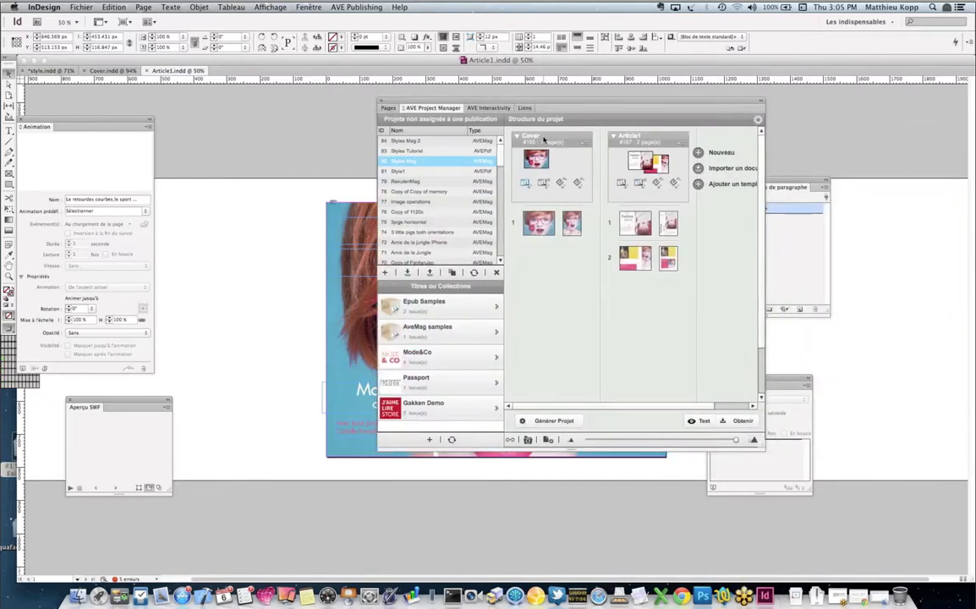
{"action": "left_click", "coordinate": [543, 139]}
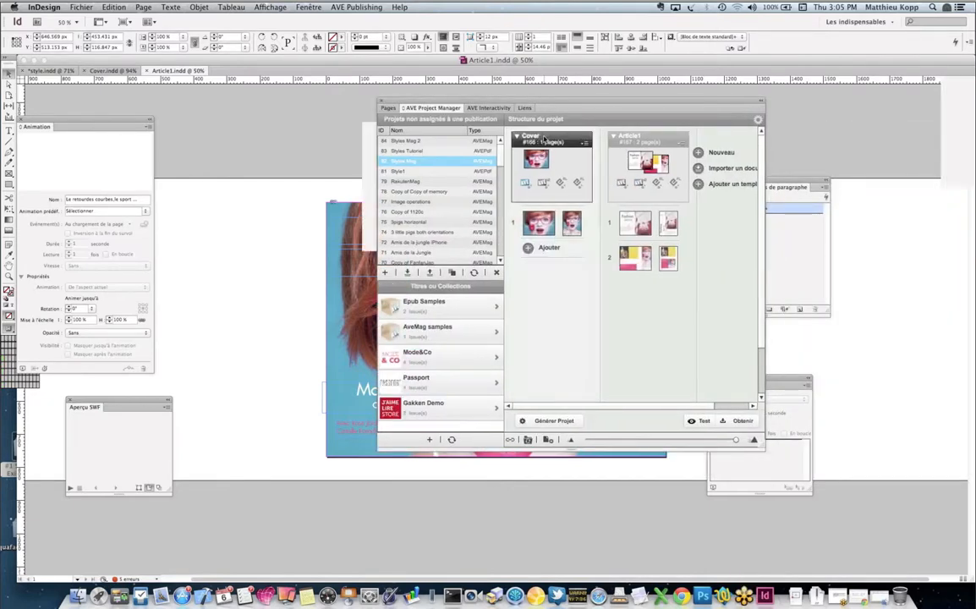
{"action": "double_click", "coordinate": [543, 138]}
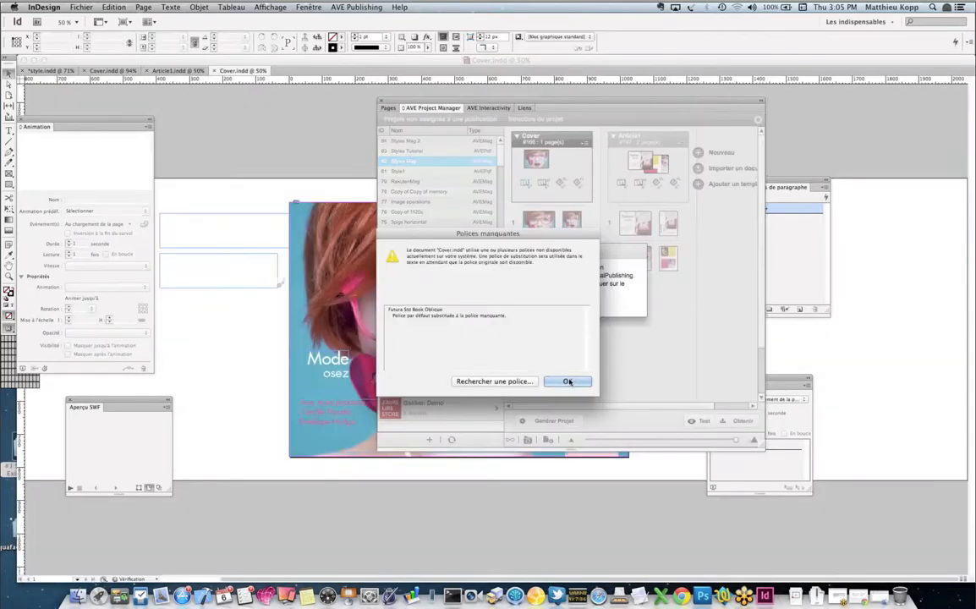
{"action": "left_click", "coordinate": [567, 380]}
{"action": "left_click", "coordinate": [568, 304]}
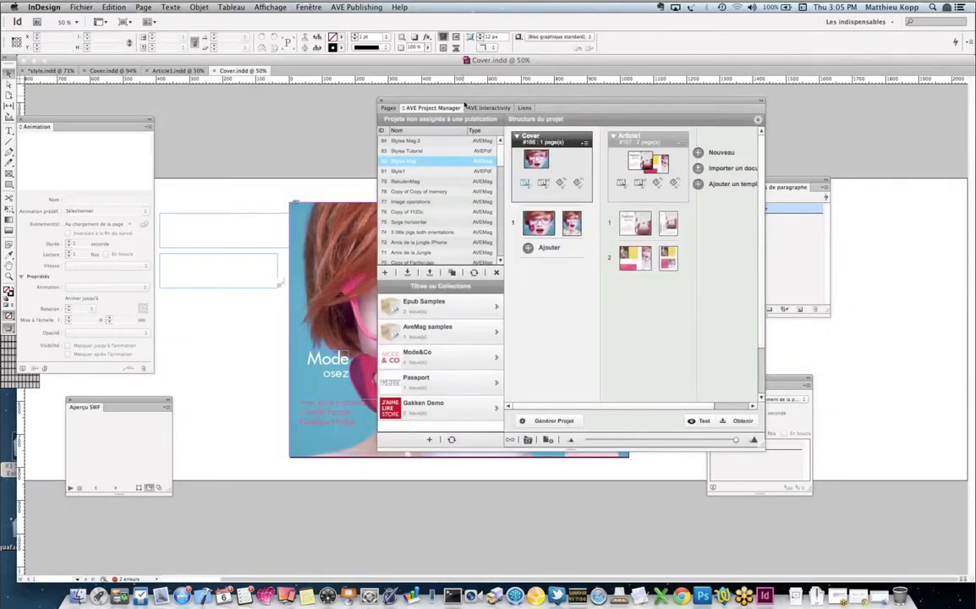
- Examine the orientation options in the Styles Mag project settings and close them without changes
{"action": "left_click_drag", "start_coordinate": [476, 102], "coordinate": [616, 113]}
{"action": "left_click_drag", "start_coordinate": [776, 120], "coordinate": [549, 129]}
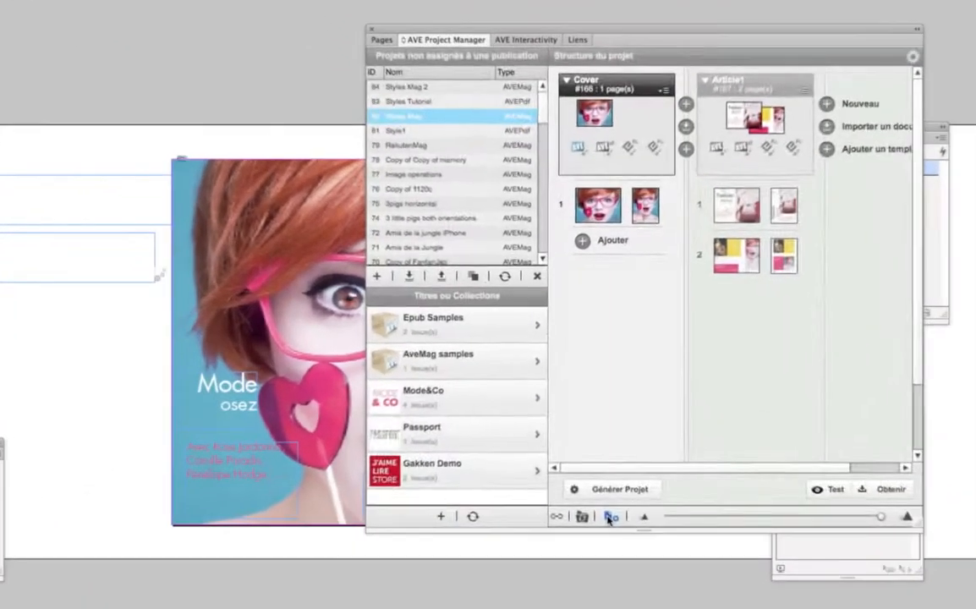
{"action": "left_click", "coordinate": [576, 452]}
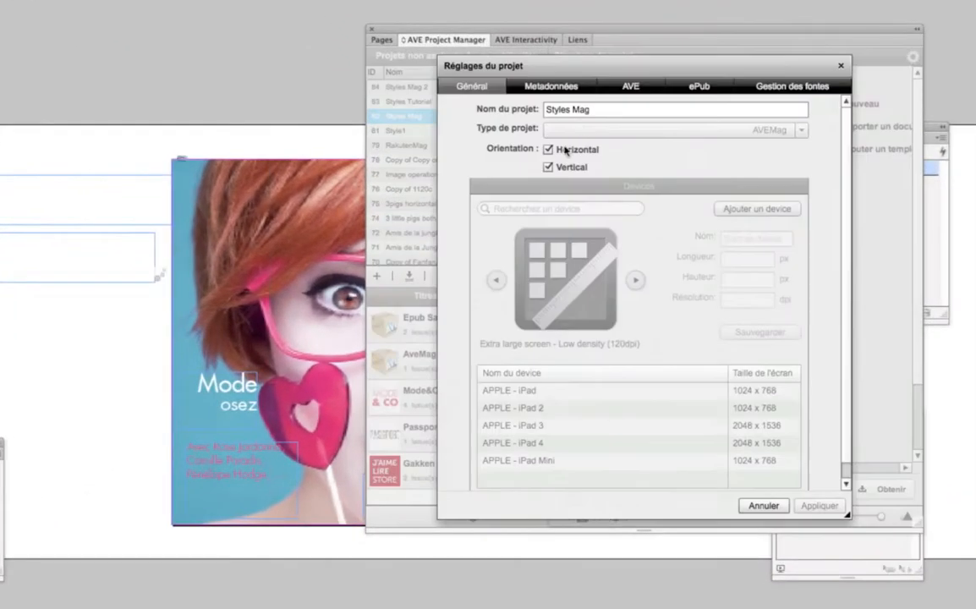
{"action": "left_click", "coordinate": [839, 65]}
- Switch the Styles Mag Cover to vertical orientation and change the word "Mode" above "osez" to "Modes"
{"action": "left_click_drag", "start_coordinate": [503, 28], "coordinate": [827, 35]}
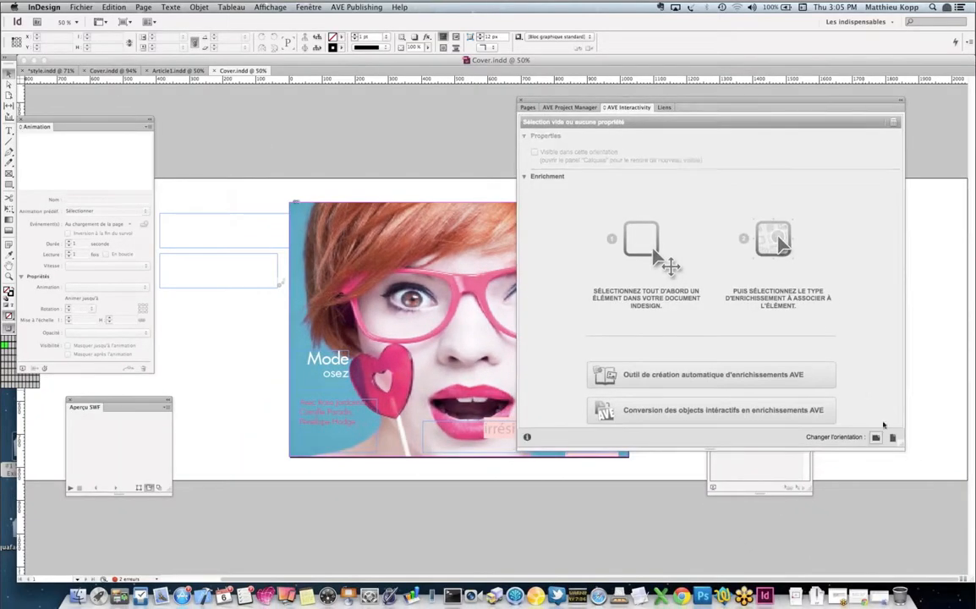
{"action": "left_click", "coordinate": [891, 437]}
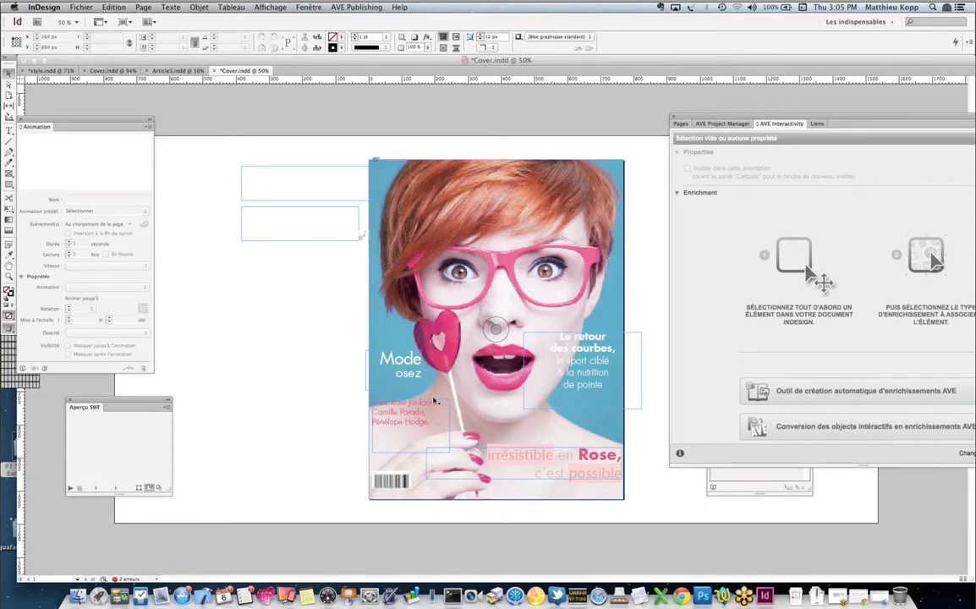
{"action": "left_click", "coordinate": [397, 362]}
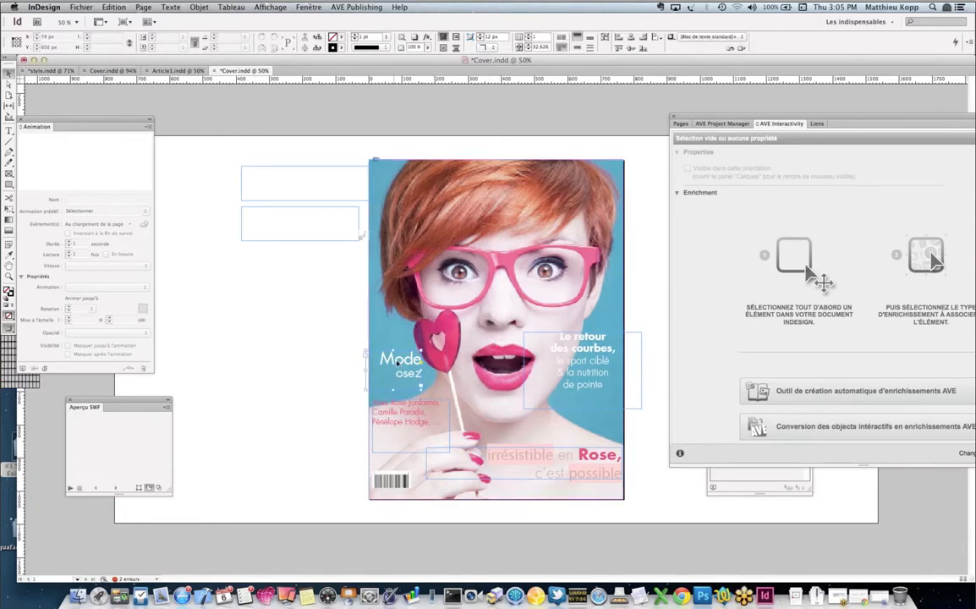
{"action": "double_click", "coordinate": [414, 360]}
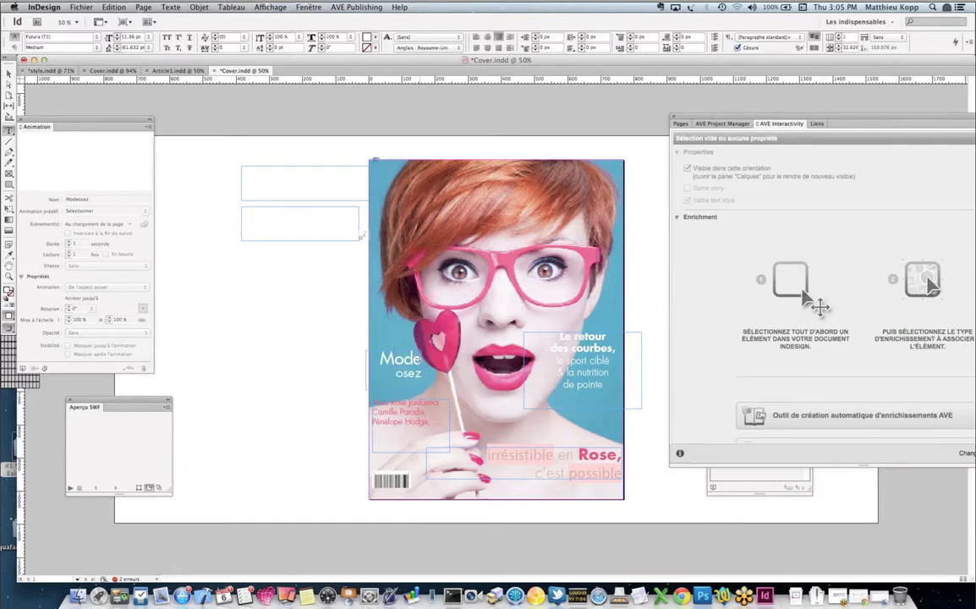
{"action": "type", "text": "s"}
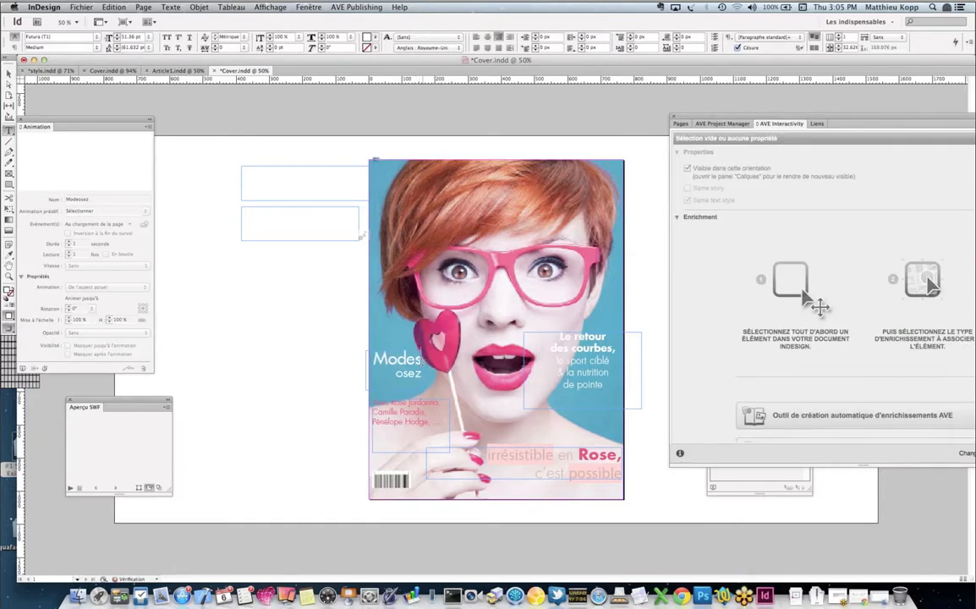
{"action": "left_click", "coordinate": [326, 375]}
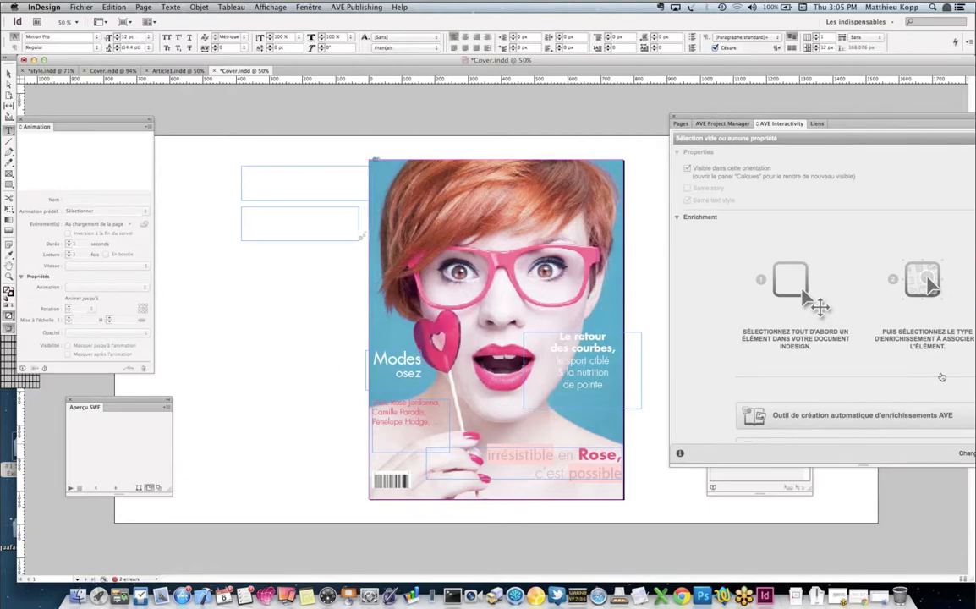
- Switch the Styles Mag Cover back to horizontal orientation and slightly shift the group of empty frames beside the page
{"action": "left_click_drag", "start_coordinate": [864, 119], "coordinate": [822, 111]}
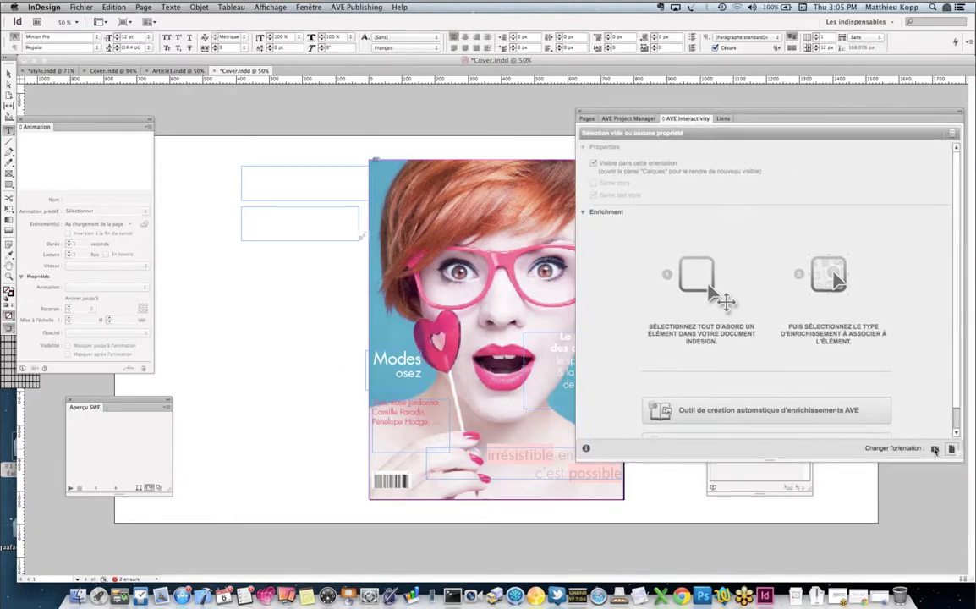
{"action": "left_click", "coordinate": [933, 450]}
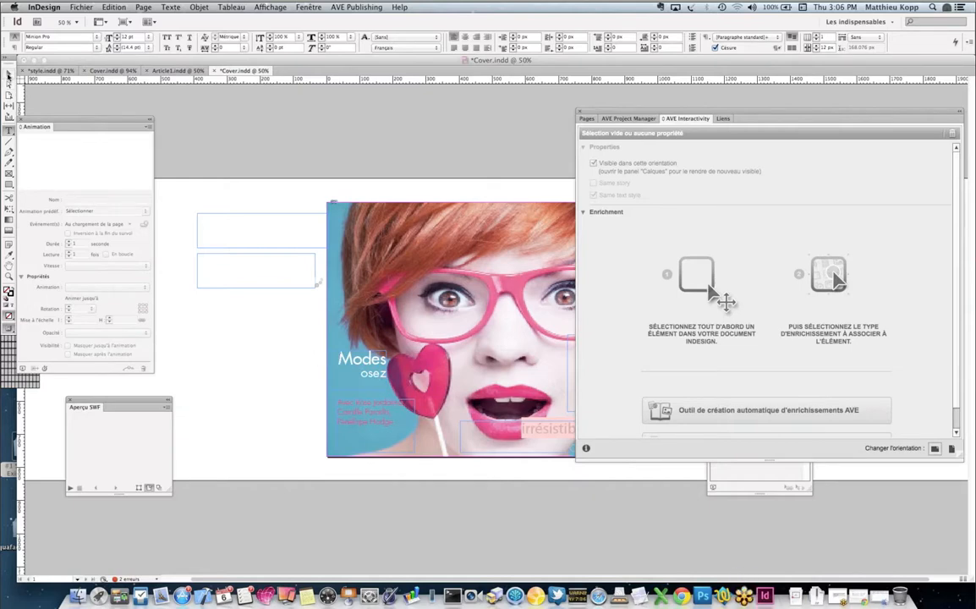
{"action": "left_click", "coordinate": [9, 75]}
{"action": "left_click", "coordinate": [260, 249]}
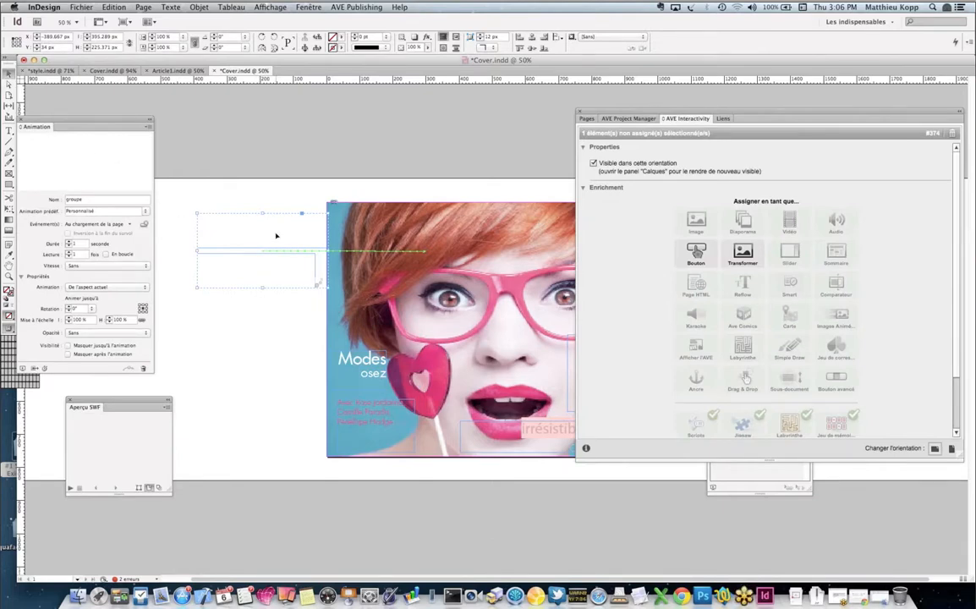
{"action": "mouse_move", "coordinate": [259, 241]}
{"action": "left_mouse_down"}
{"action": "mouse_move", "coordinate": [298, 240]}
{"action": "mouse_move", "coordinate": [259, 247]}
{"action": "mouse_move", "coordinate": [243, 237]}
{"action": "left_mouse_up"}
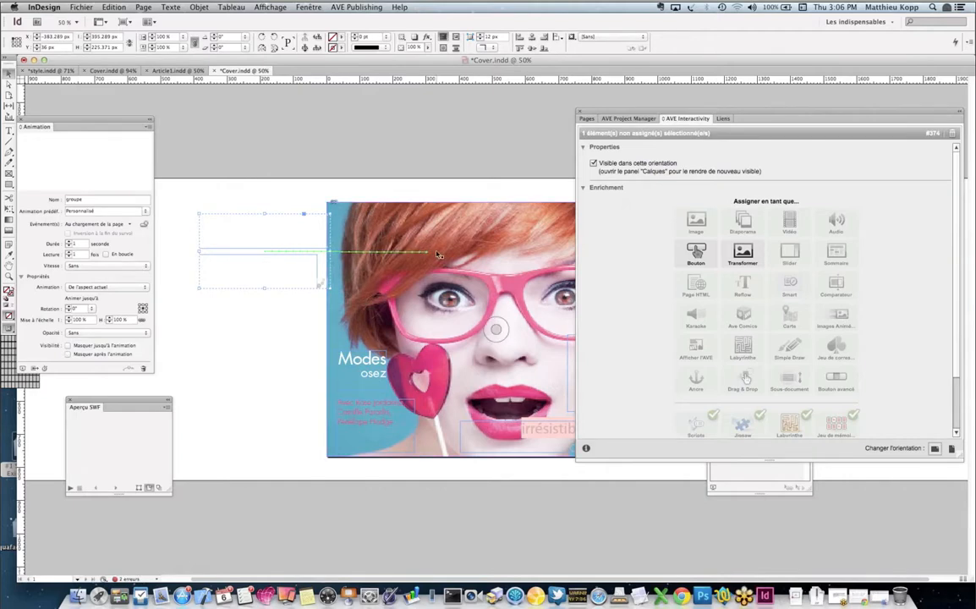
- Open the Article1 document of the Styles Mag project
{"action": "left_click_drag", "start_coordinate": [610, 111], "coordinate": [397, 116]}
{"action": "left_click", "coordinate": [436, 126]}
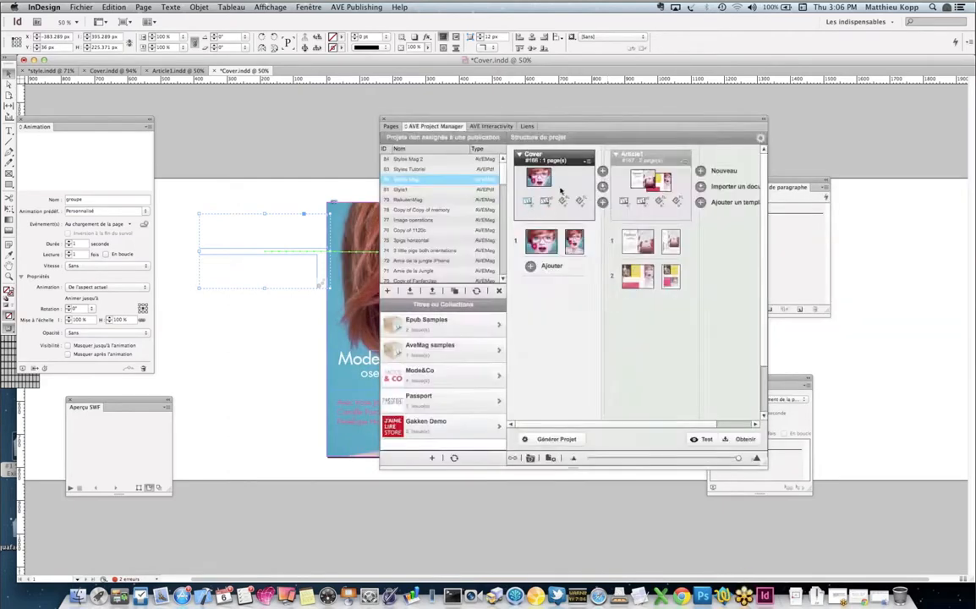
{"action": "left_click", "coordinate": [642, 159]}
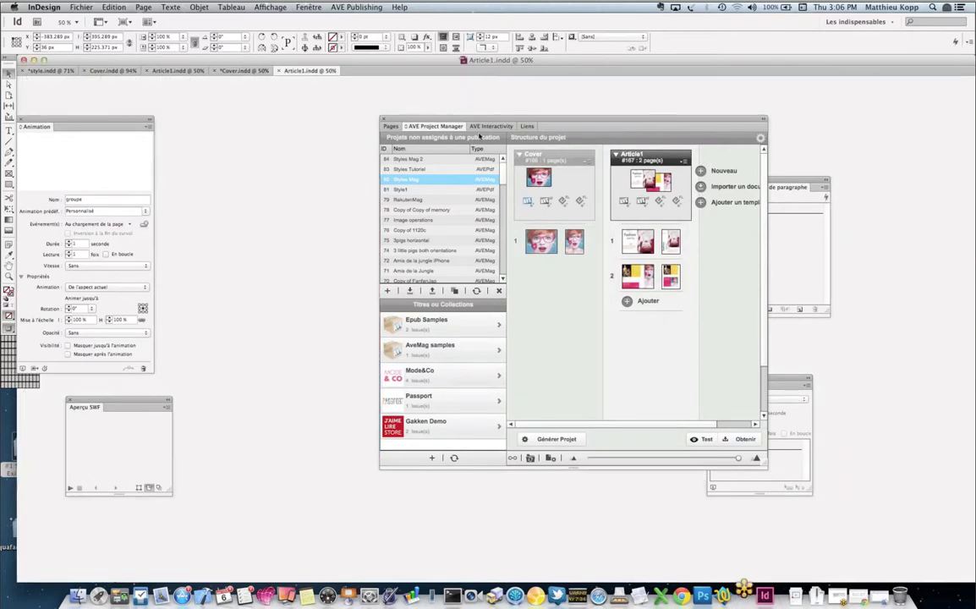
{"action": "left_click_drag", "start_coordinate": [471, 120], "coordinate": [726, 134]}
- Select the slideshow above ULTRA PINK and examine the Ken Burns settings of its orange-coat slide
{"action": "left_click", "coordinate": [554, 350]}
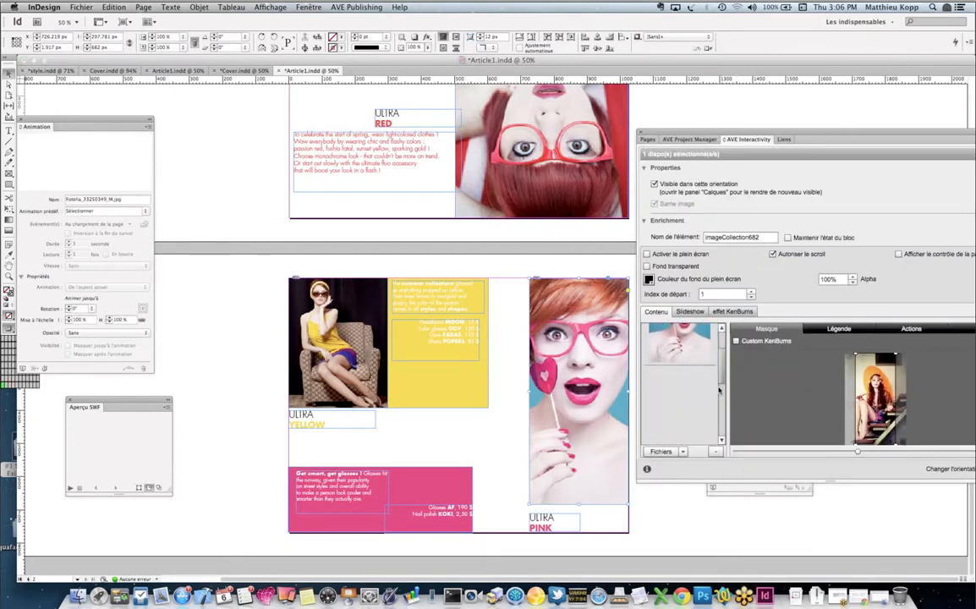
{"action": "scroll", "coordinate": [716, 344], "scroll_direction": "down", "scroll_amount": 3}
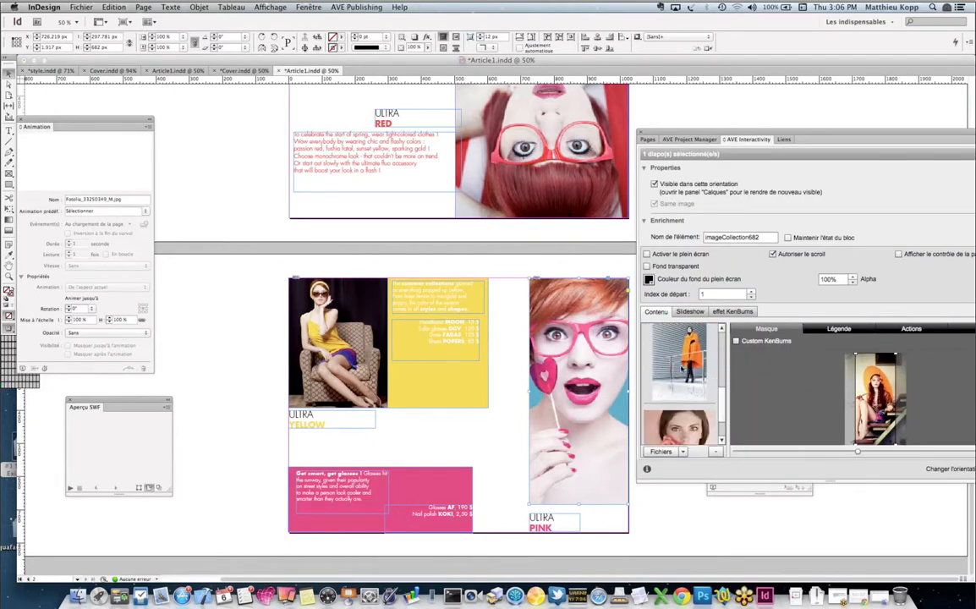
{"action": "left_click", "coordinate": [679, 368]}
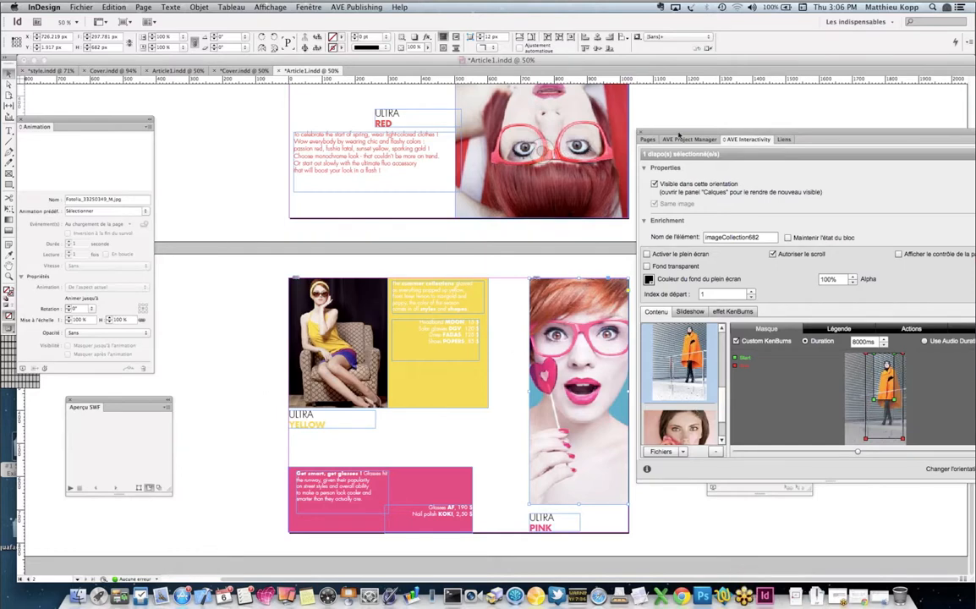
{"action": "left_click_drag", "start_coordinate": [684, 133], "coordinate": [710, 133]}
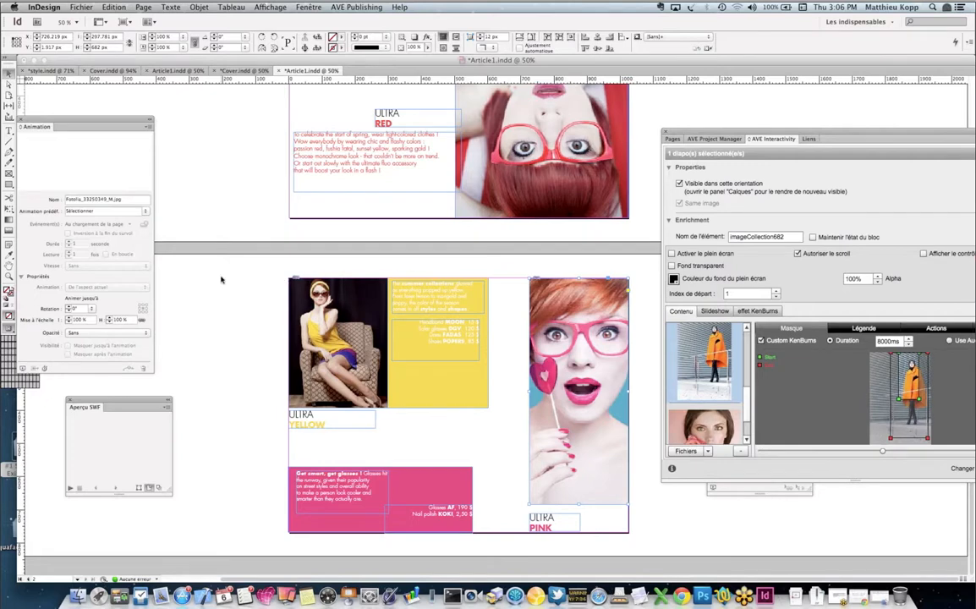
- Assign the ULTRA YELLOW text frame as a button and give it an "Aller sur le Web" action
{"action": "left_click", "coordinate": [302, 421]}
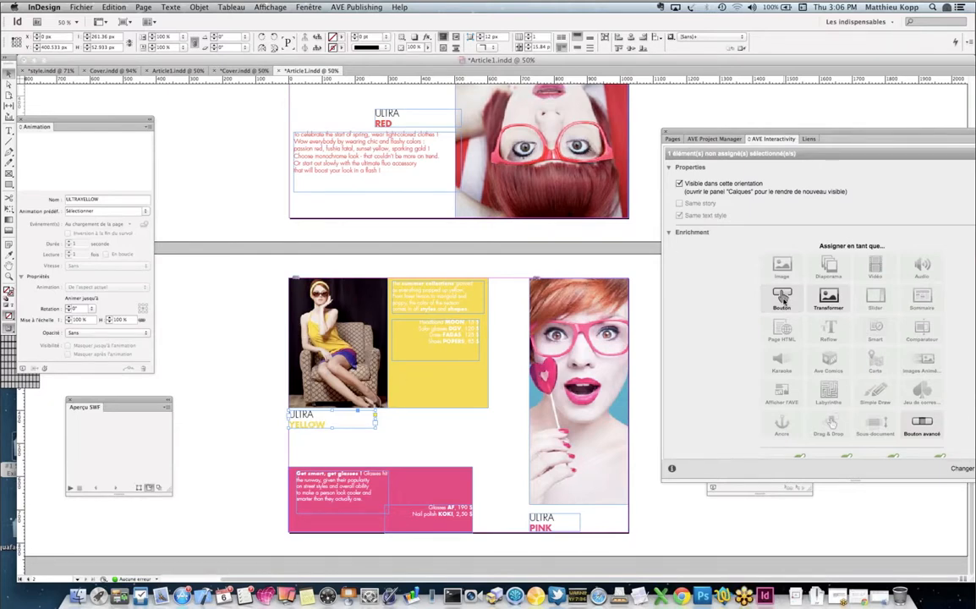
{"action": "left_click", "coordinate": [782, 300]}
{"action": "left_click", "coordinate": [761, 450]}
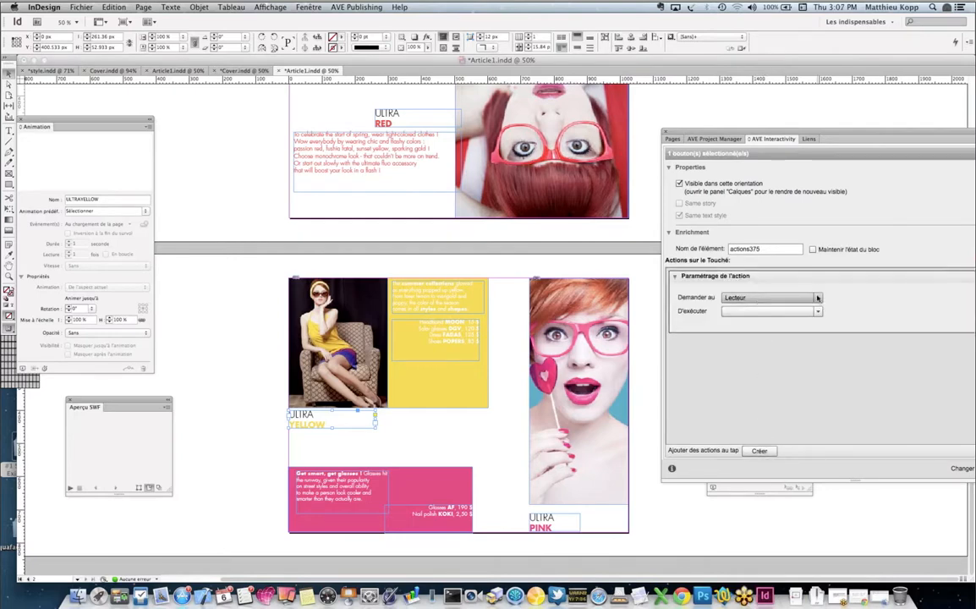
{"action": "left_click", "coordinate": [817, 311]}
{"action": "left_click", "coordinate": [755, 344]}
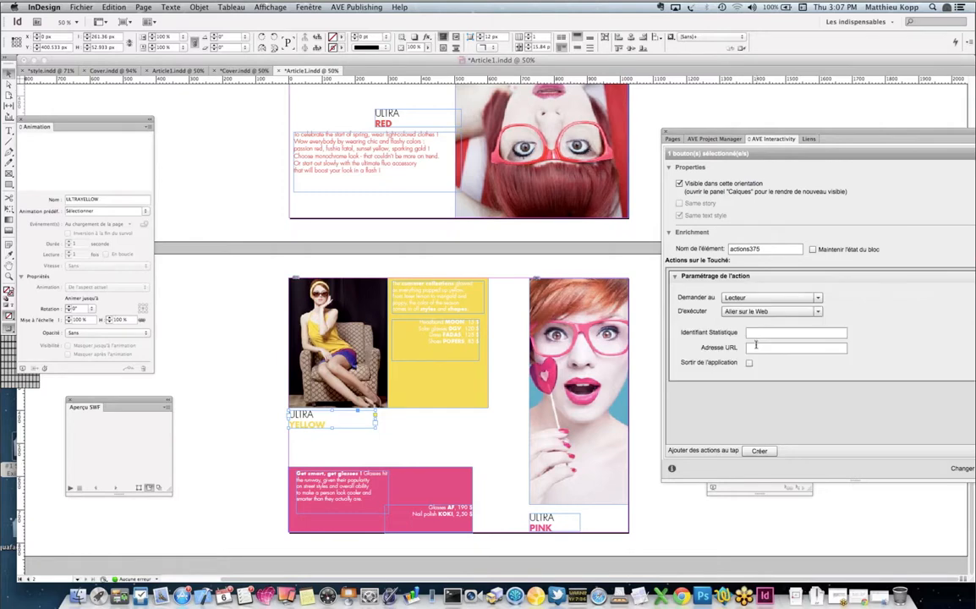
{"action": "left_click", "coordinate": [753, 333]}
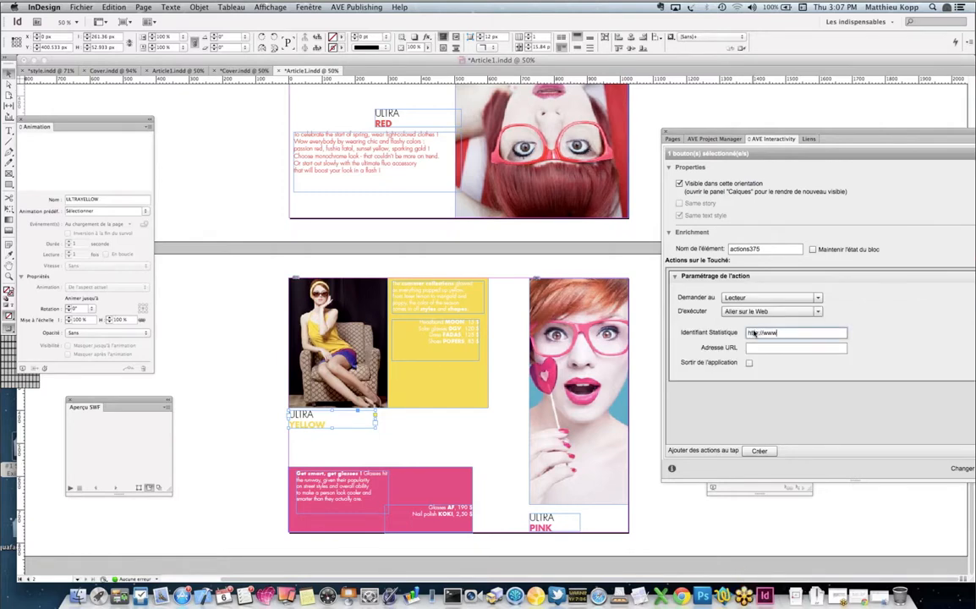
{"action": "type", "text": "http://www.aquafadas.com"}
{"action": "left_click_drag", "start_coordinate": [821, 332], "coordinate": [739, 326]}
{"action": "key", "text": "super+x"}
{"action": "left_click", "coordinate": [759, 349]}
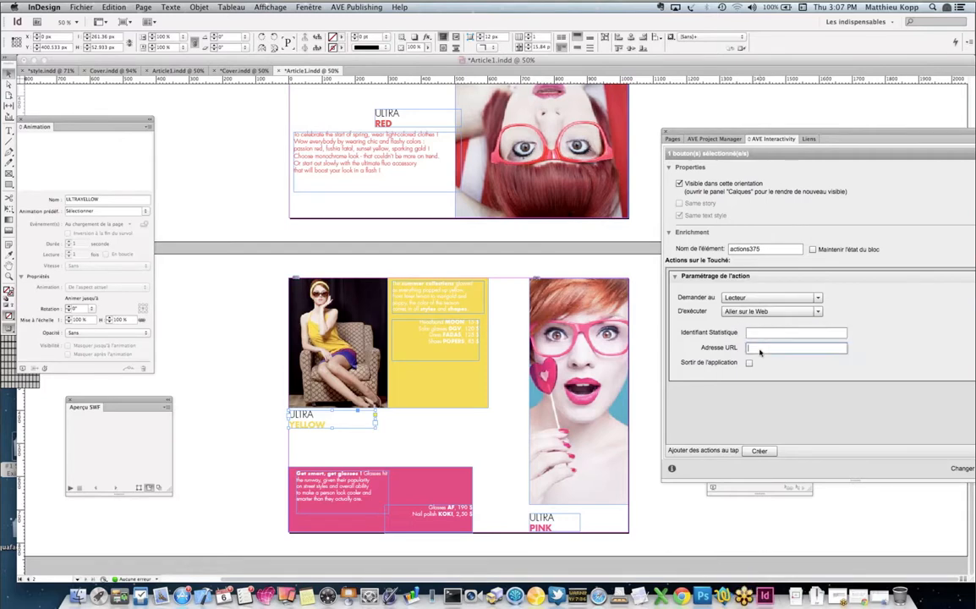
{"action": "key", "text": "super+v"}
{"action": "left_click_drag", "start_coordinate": [774, 348], "coordinate": [843, 352]}
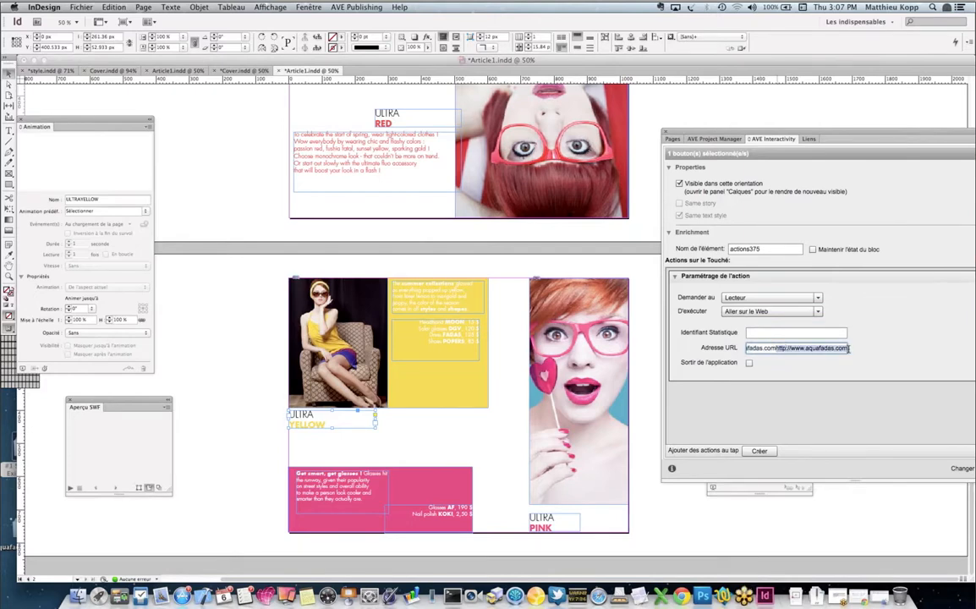
{"action": "key", "text": "BackSpace"}
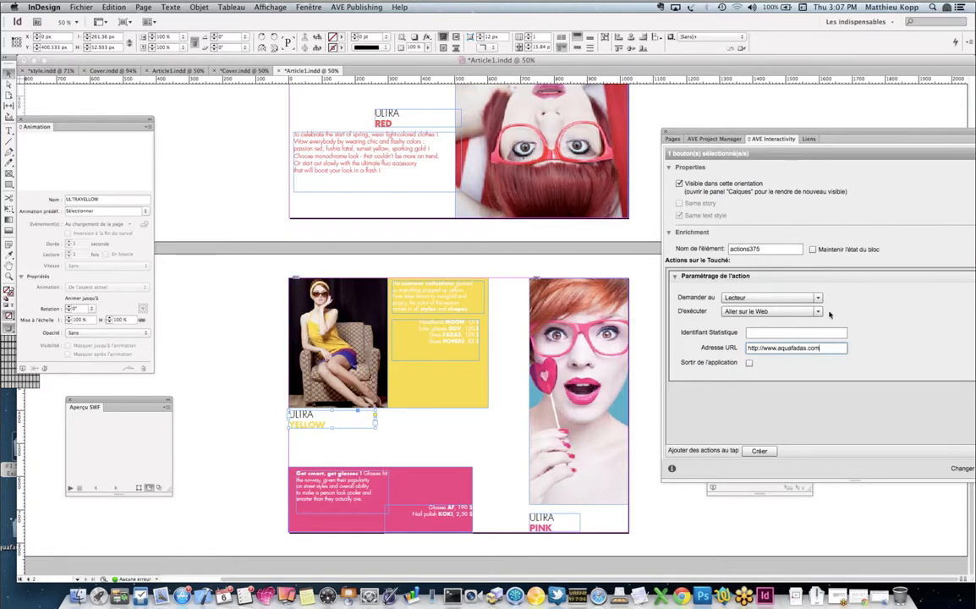
{"action": "left_click_drag", "start_coordinate": [742, 130], "coordinate": [668, 127]}
{"action": "key", "text": "super+s"}
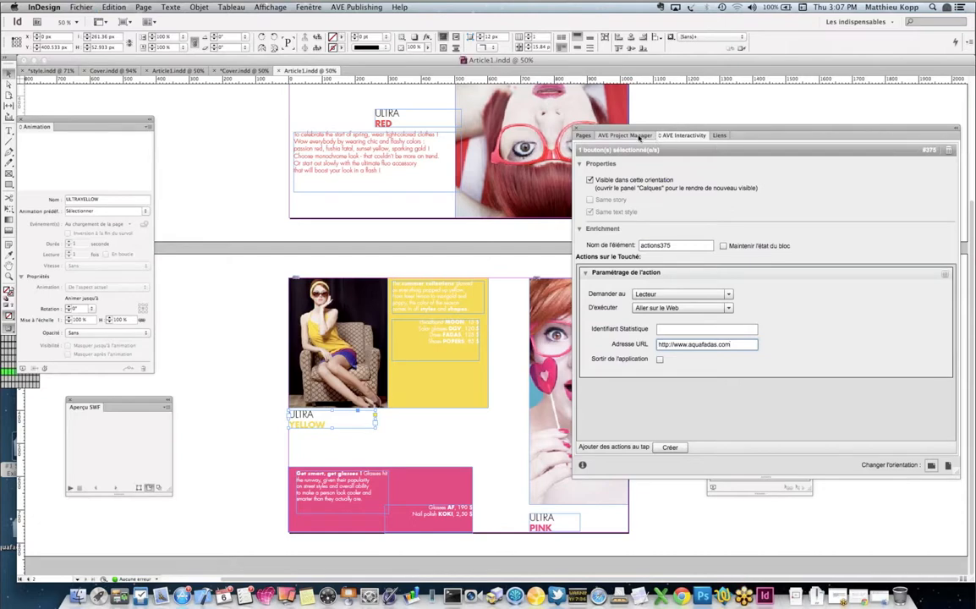
- Generate the Styles Mag project in the standard AVE format and close the completion notice
{"action": "left_click", "coordinate": [639, 137]}
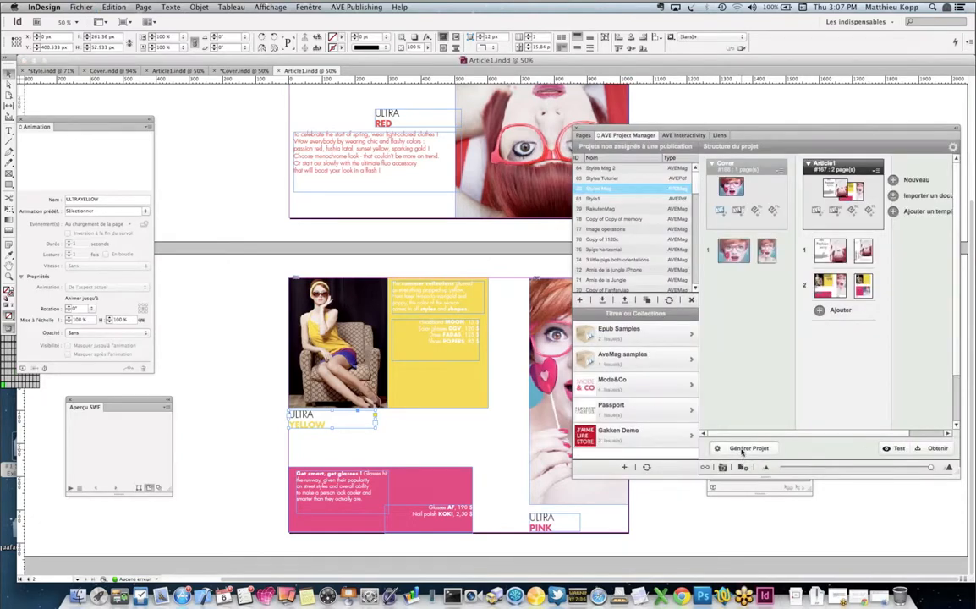
{"action": "left_click", "coordinate": [741, 451]}
{"action": "left_click", "coordinate": [755, 342]}
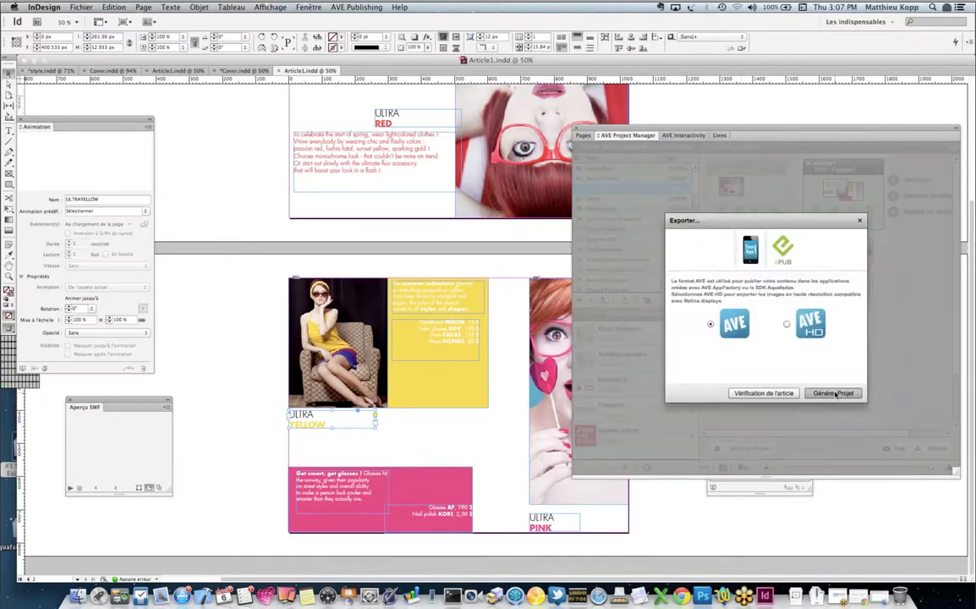
{"action": "left_click", "coordinate": [727, 334]}
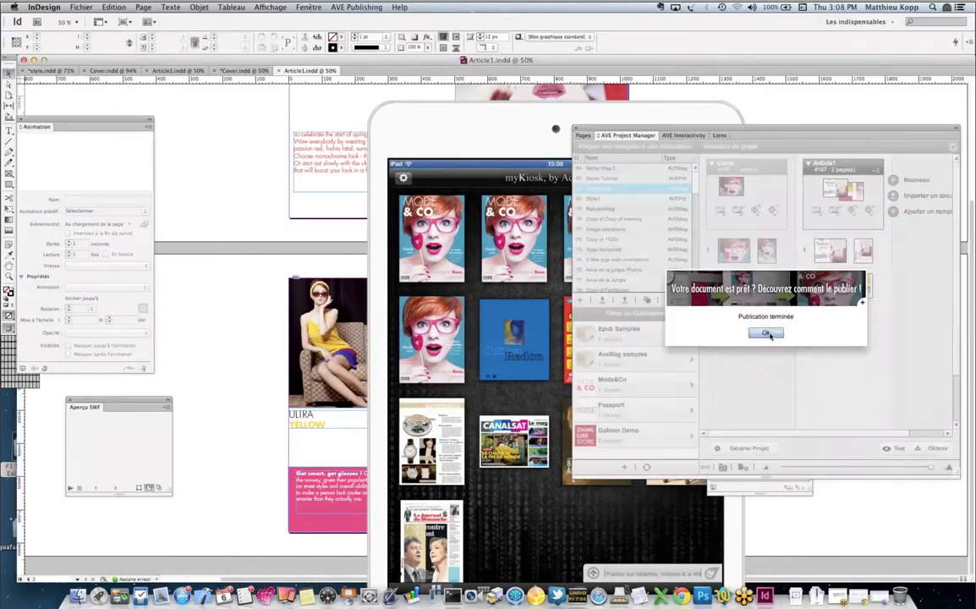
{"action": "left_click", "coordinate": [766, 333]}
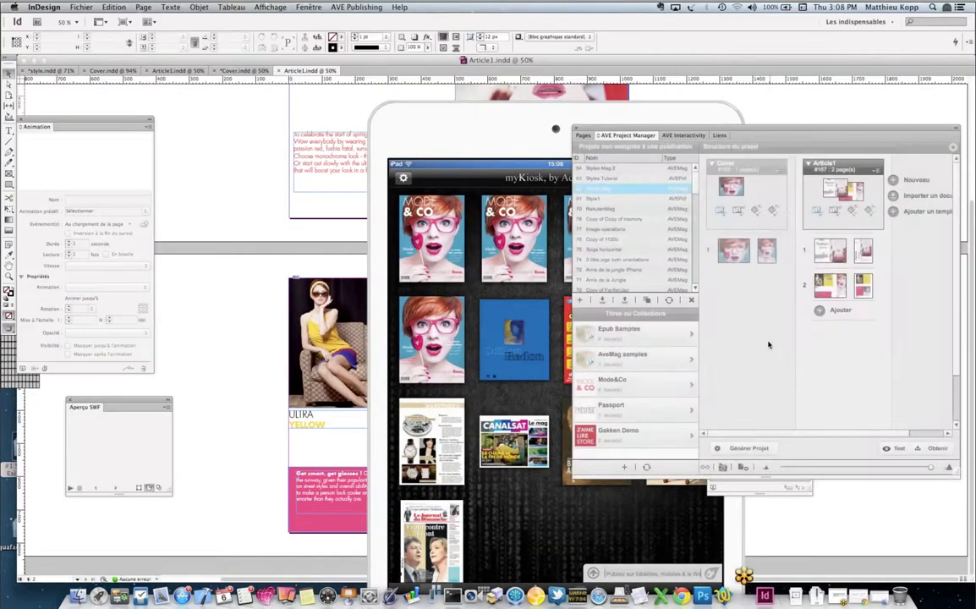
- Send the Styles Mag project for testing in AVE format to myKiosk on the iPad Mini Aquafadas
{"action": "left_click", "coordinate": [894, 448]}
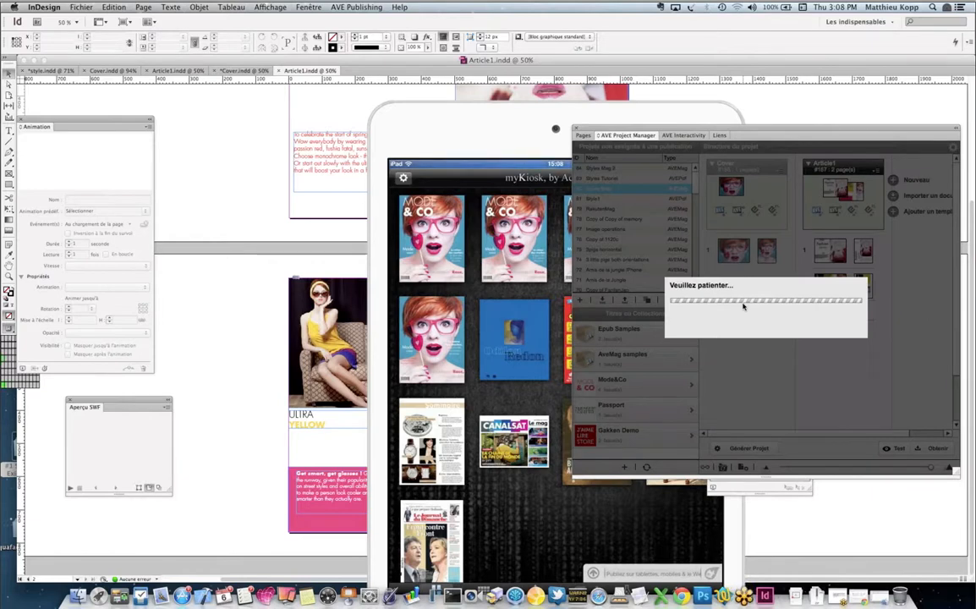
{"action": "left_click", "coordinate": [851, 349]}
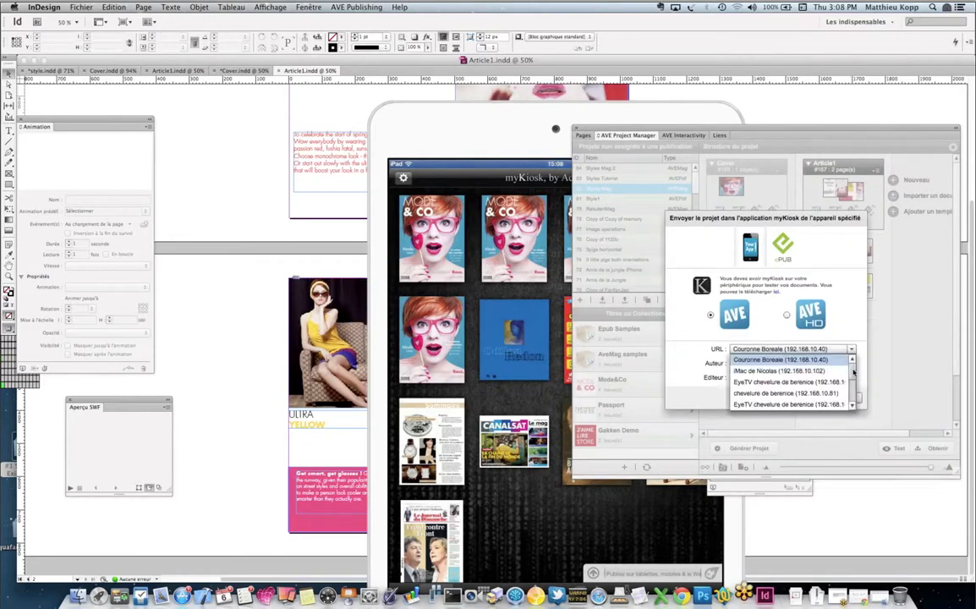
{"action": "scroll", "coordinate": [852, 385], "scroll_direction": "down", "scroll_amount": 3}
{"action": "left_click", "coordinate": [833, 393]}
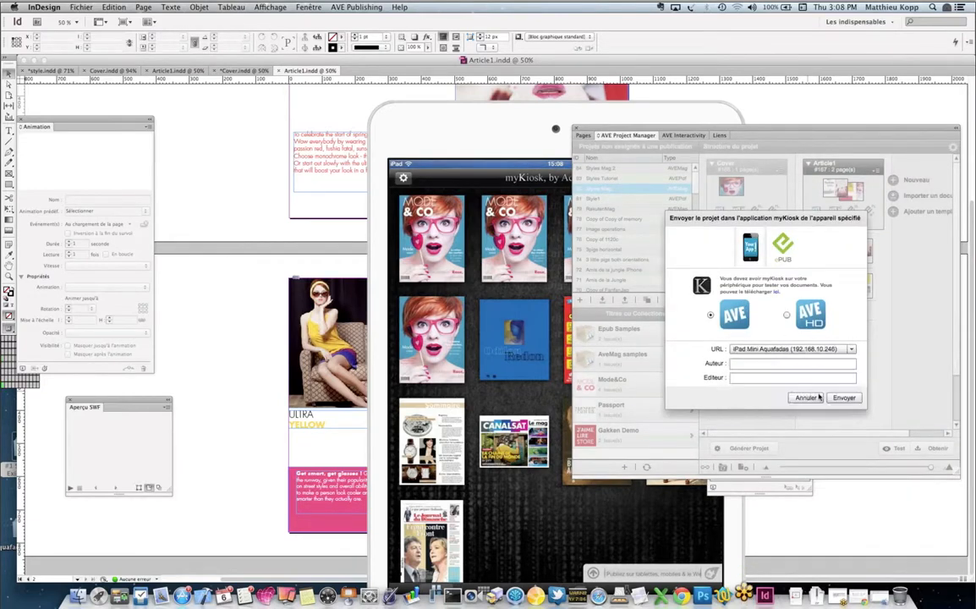
{"action": "left_click", "coordinate": [844, 397]}
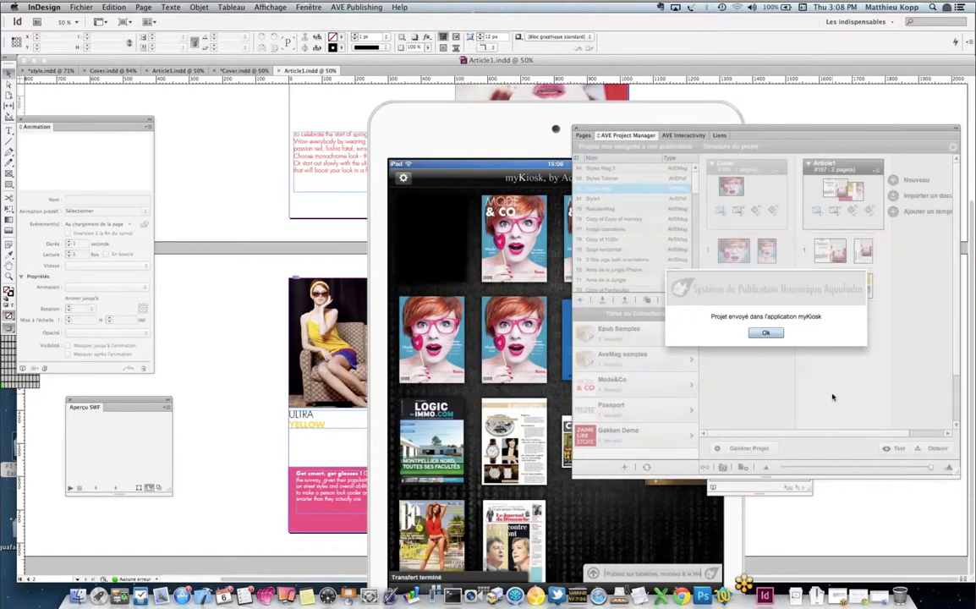
{"action": "left_click", "coordinate": [767, 334]}
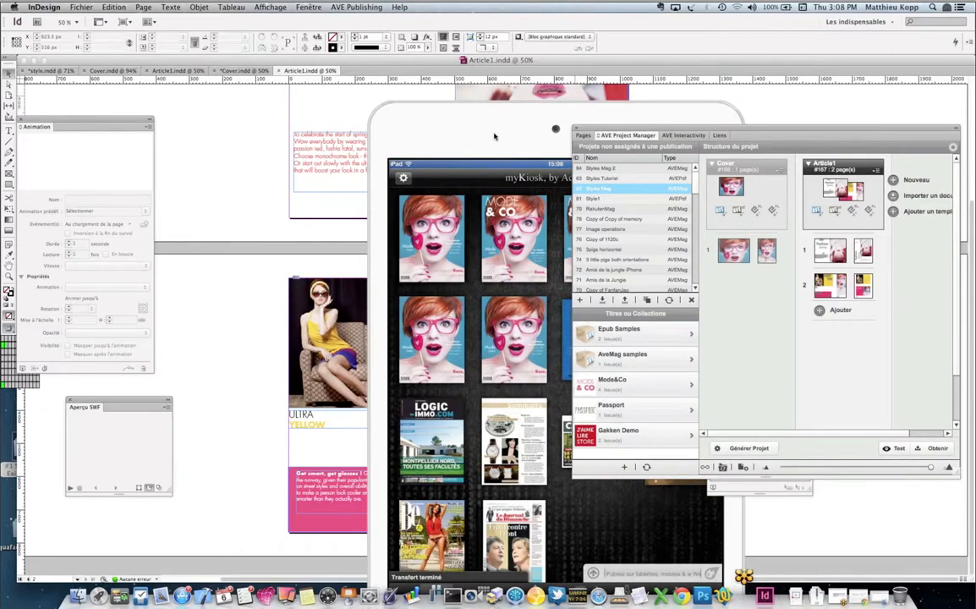
- Switch to the mirrored iPad in Reflection and open the Styles Mag issue for reading
{"action": "left_click", "coordinate": [484, 134]}
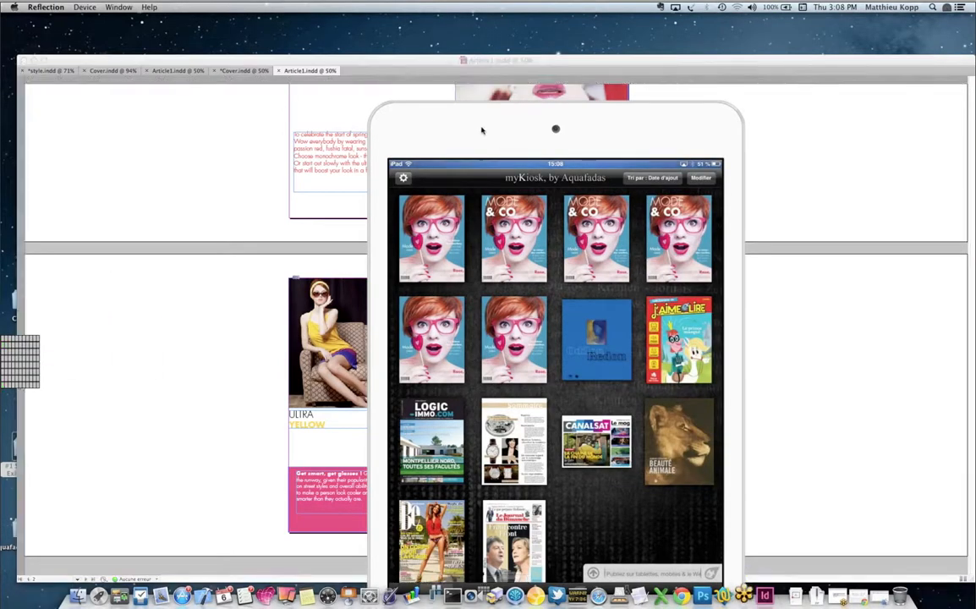
{"action": "left_click_drag", "start_coordinate": [482, 125], "coordinate": [458, 61]}
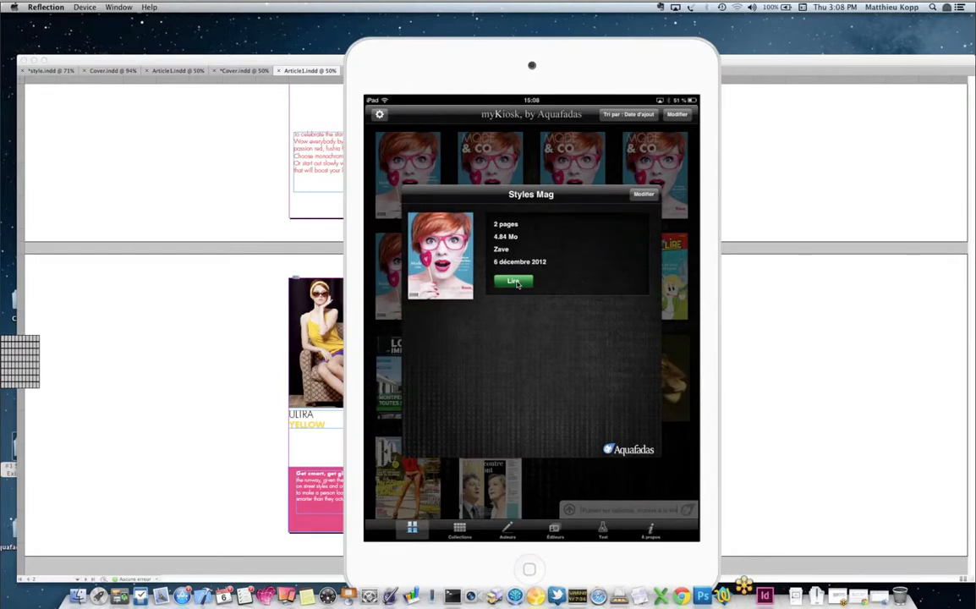
{"action": "left_click", "coordinate": [514, 282]}
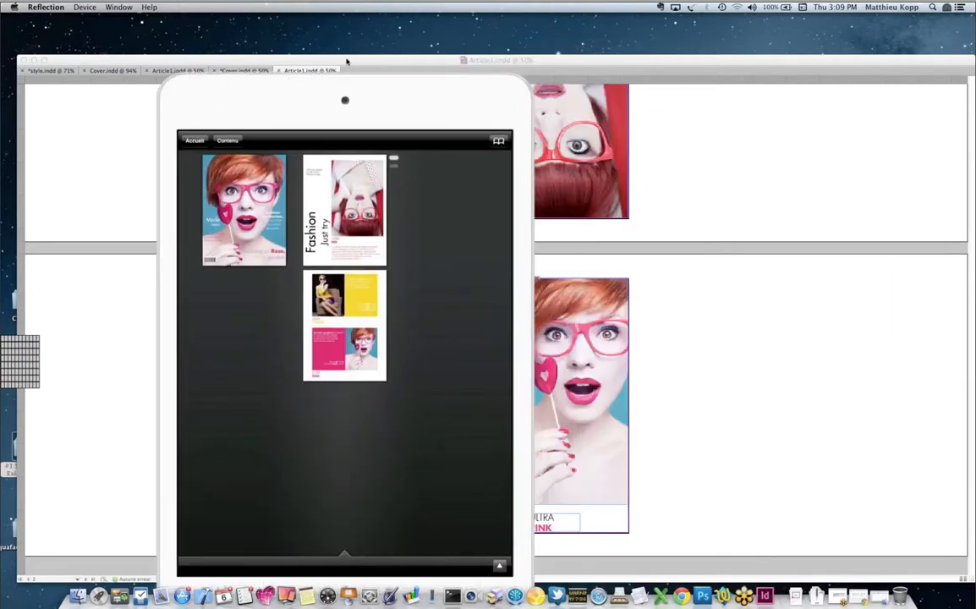
- Review the Cover and Article1 structure in InDesign's project manager, and return to the mirrored iPad in Reflection to view the horizontal article page
{"action": "left_click", "coordinate": [346, 61]}
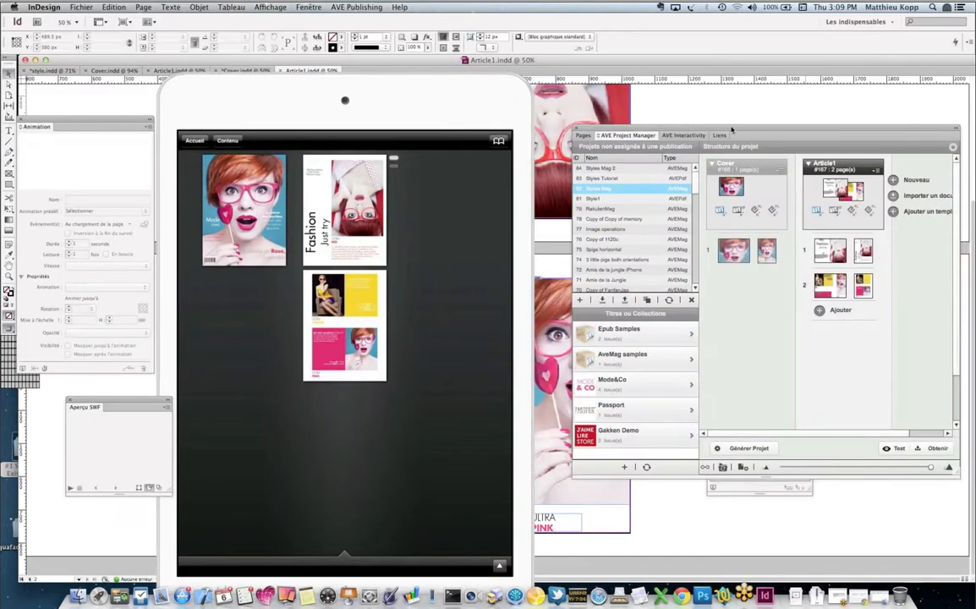
{"action": "left_click_drag", "start_coordinate": [741, 120], "coordinate": [650, 110]}
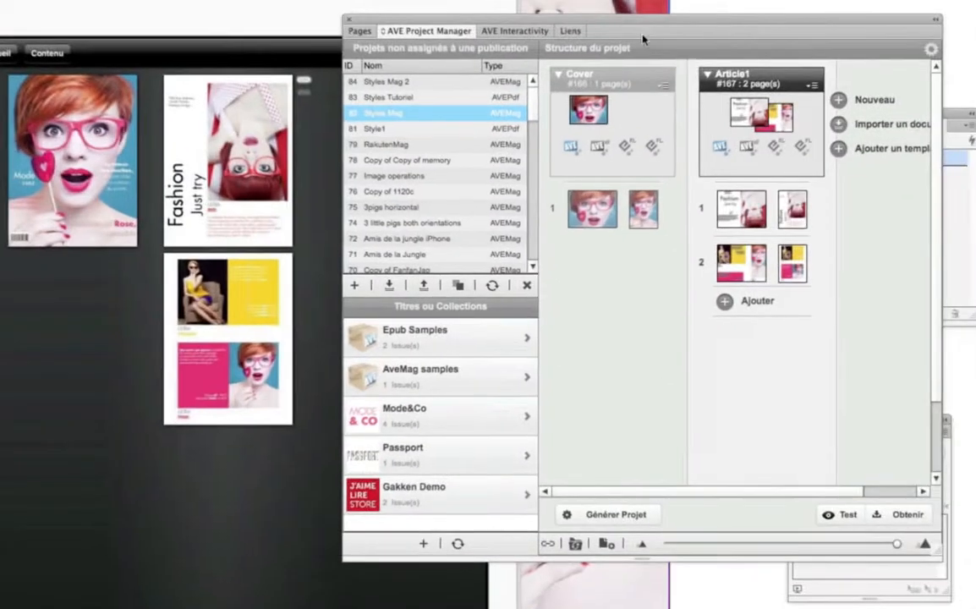
{"action": "mouse_move", "coordinate": [578, 79]}
{"action": "left_click_drag", "start_coordinate": [693, 26], "coordinate": [841, 19]}
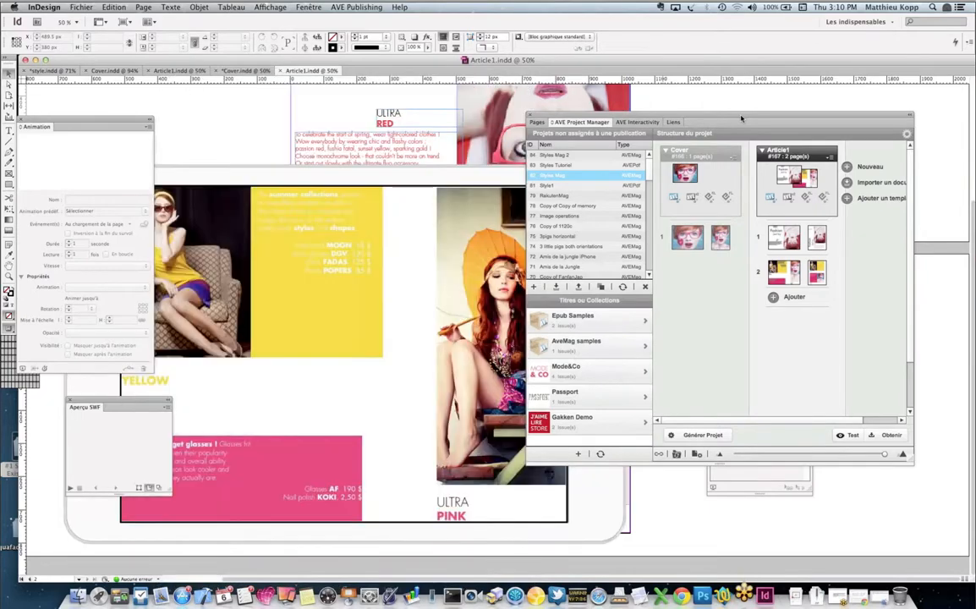
{"action": "left_click_drag", "start_coordinate": [390, 181], "coordinate": [427, 124]}
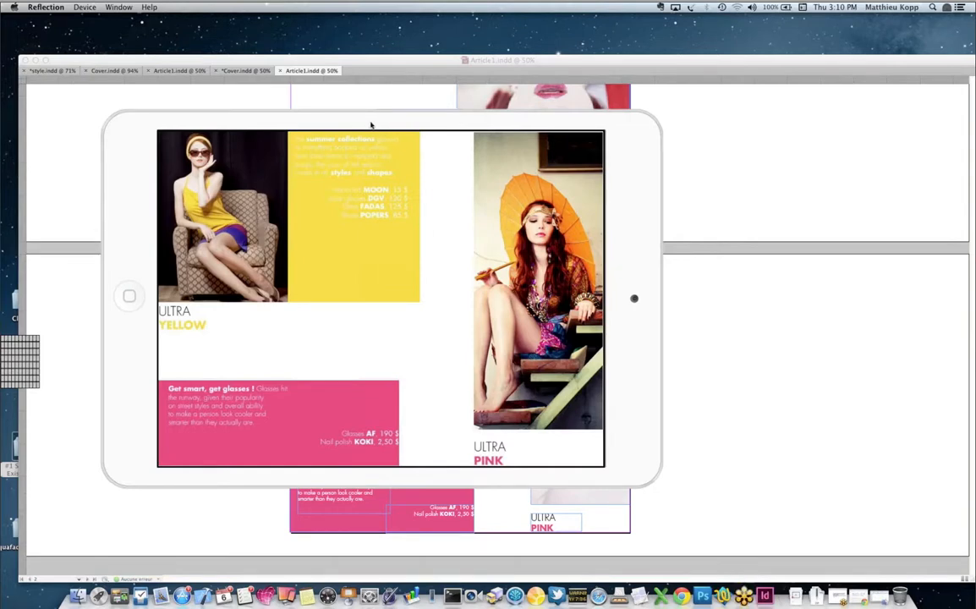
{"action": "left_click_drag", "start_coordinate": [375, 125], "coordinate": [520, 126]}
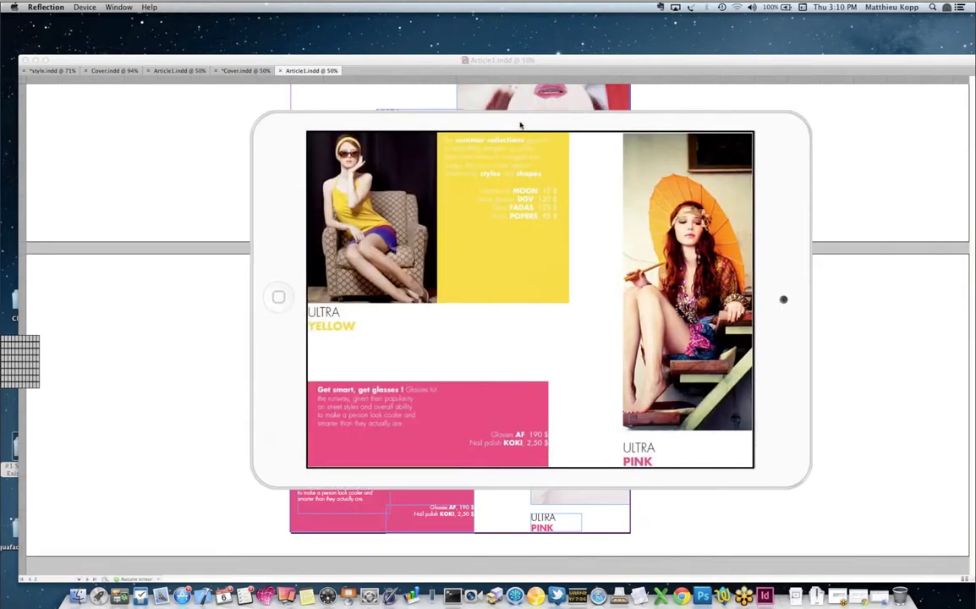
- Return to InDesign, open the Styles Mag project settings and review the general, metadata and AVE options
{"action": "left_click", "coordinate": [409, 62]}
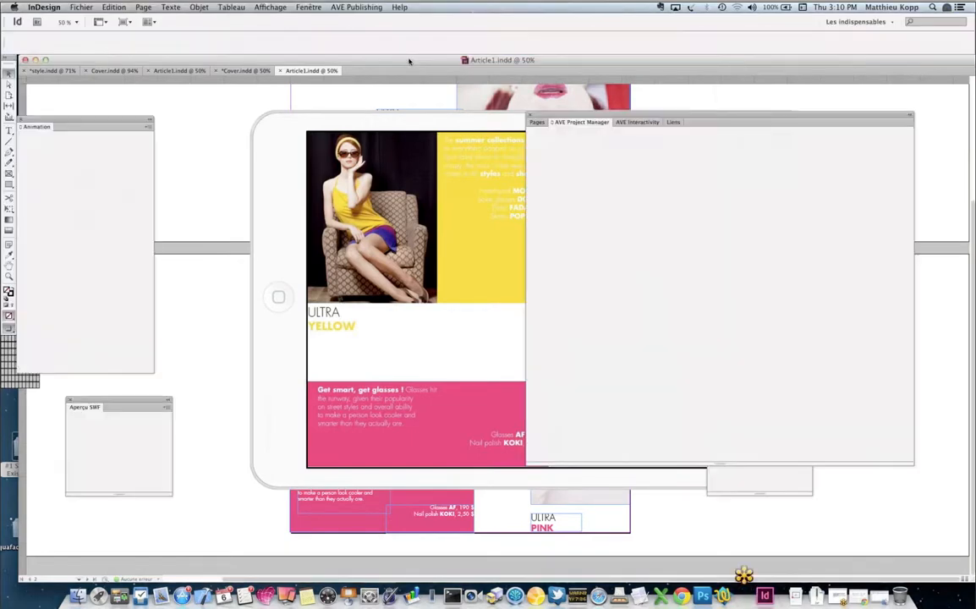
{"action": "left_click_drag", "start_coordinate": [444, 110], "coordinate": [404, 110]}
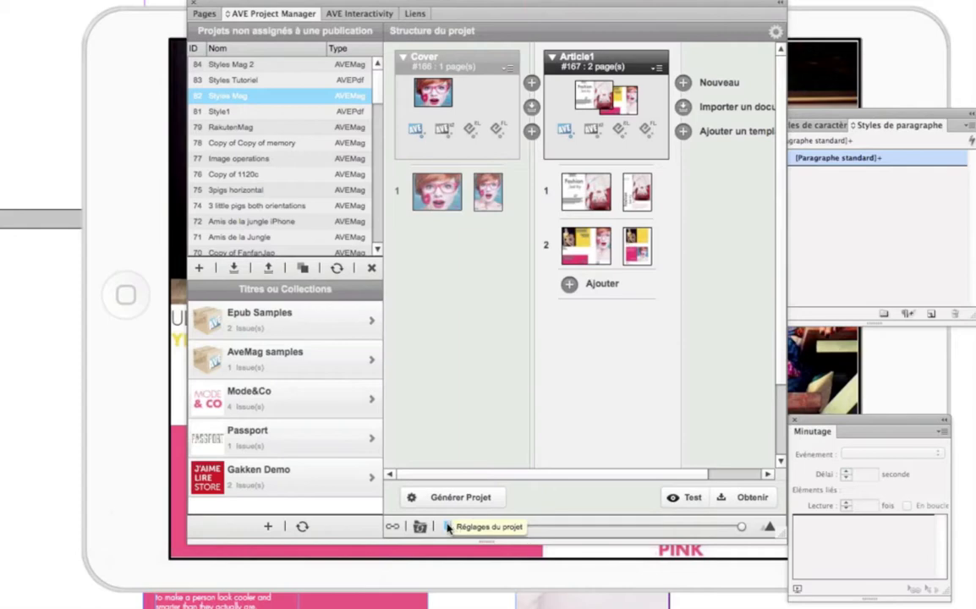
{"action": "left_click", "coordinate": [448, 526]}
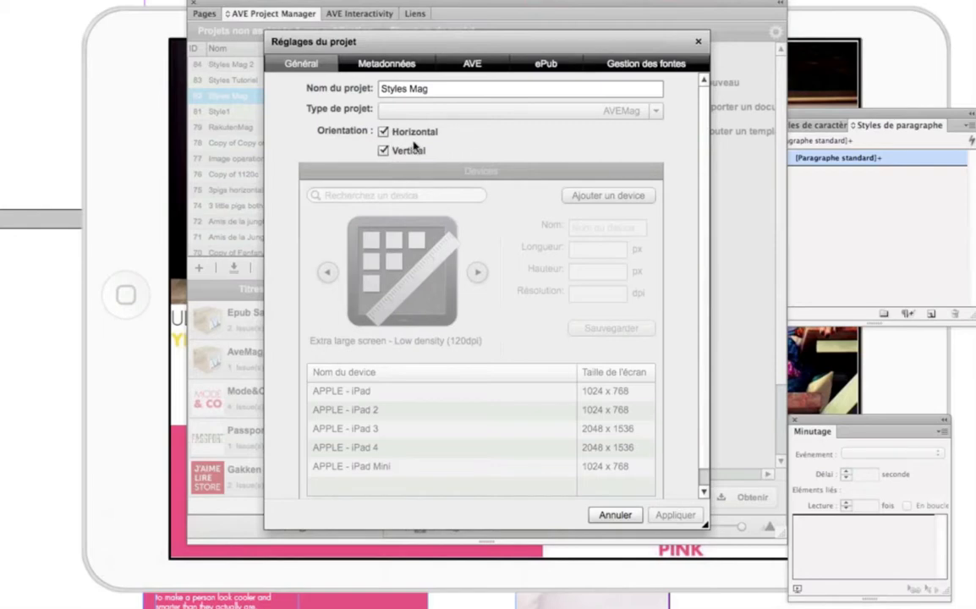
{"action": "left_click", "coordinate": [382, 65]}
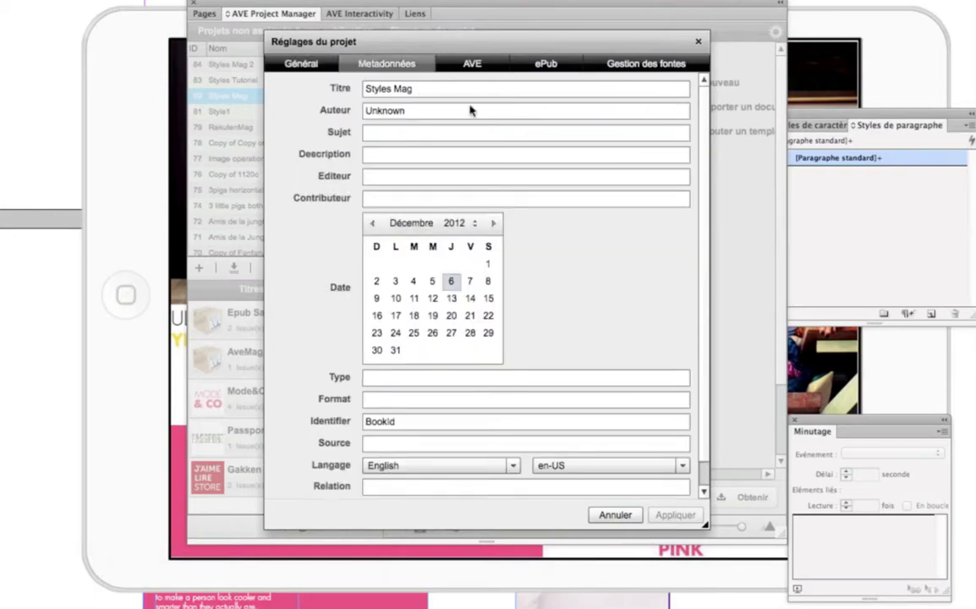
{"action": "left_click", "coordinate": [471, 65]}
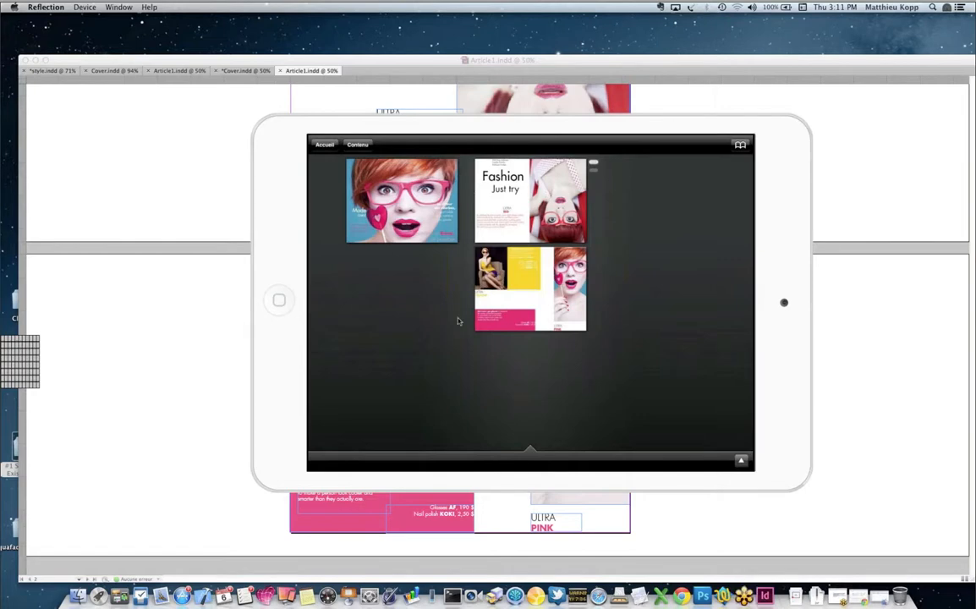
- Review the AVE menu bar, navigation bar and font management settings alongside the mirrored iPad, and close the project settings
{"action": "left_click_drag", "start_coordinate": [435, 126], "coordinate": [663, 121]}
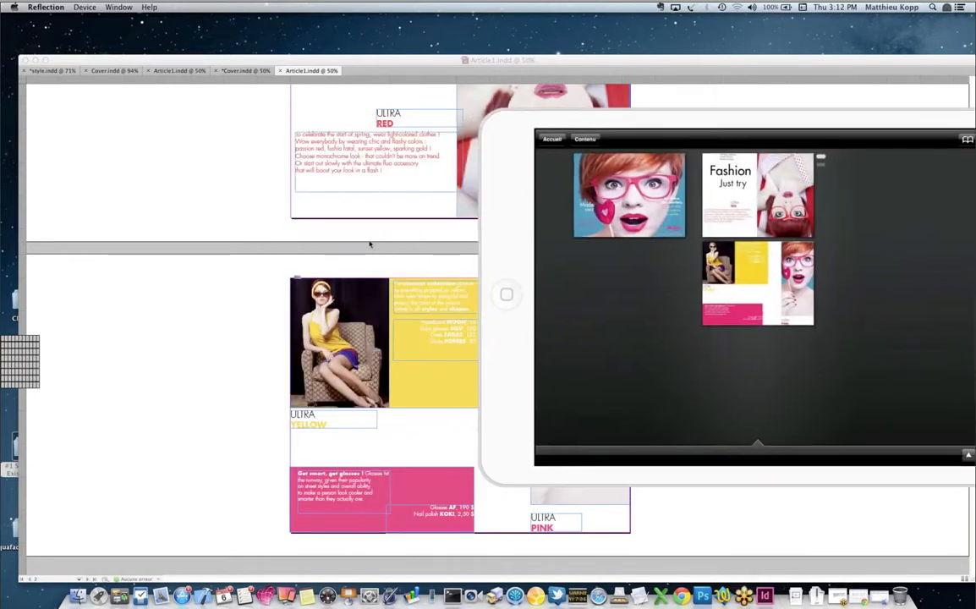
{"action": "left_click", "coordinate": [370, 245]}
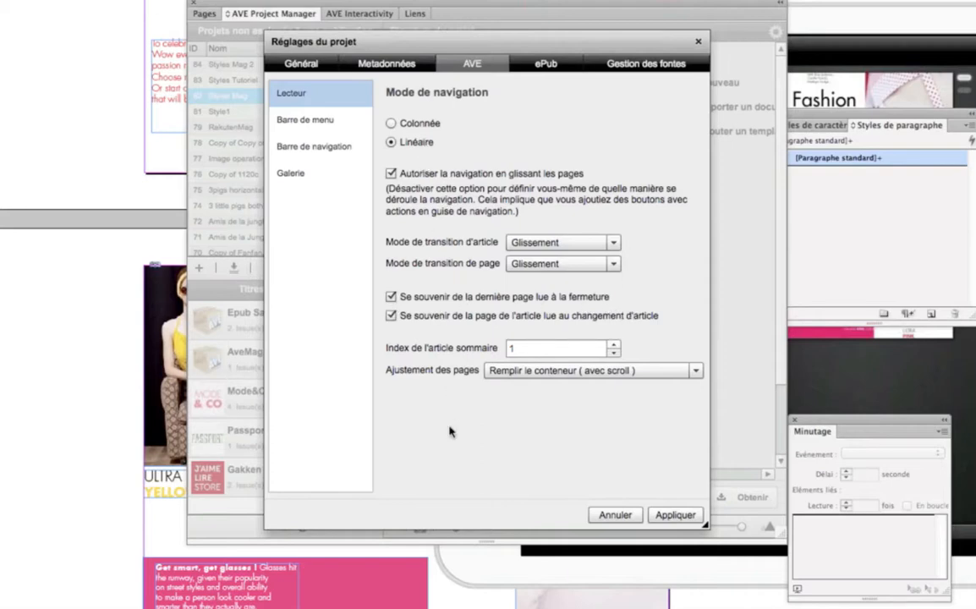
{"action": "left_click", "coordinate": [314, 123]}
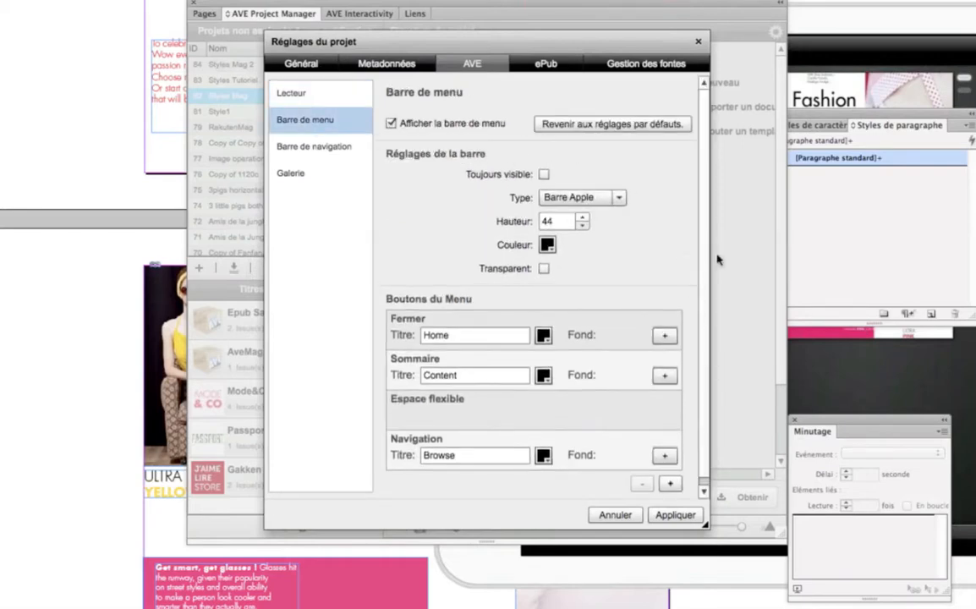
{"action": "scroll", "coordinate": [575, 298], "scroll_direction": "down", "scroll_amount": 1}
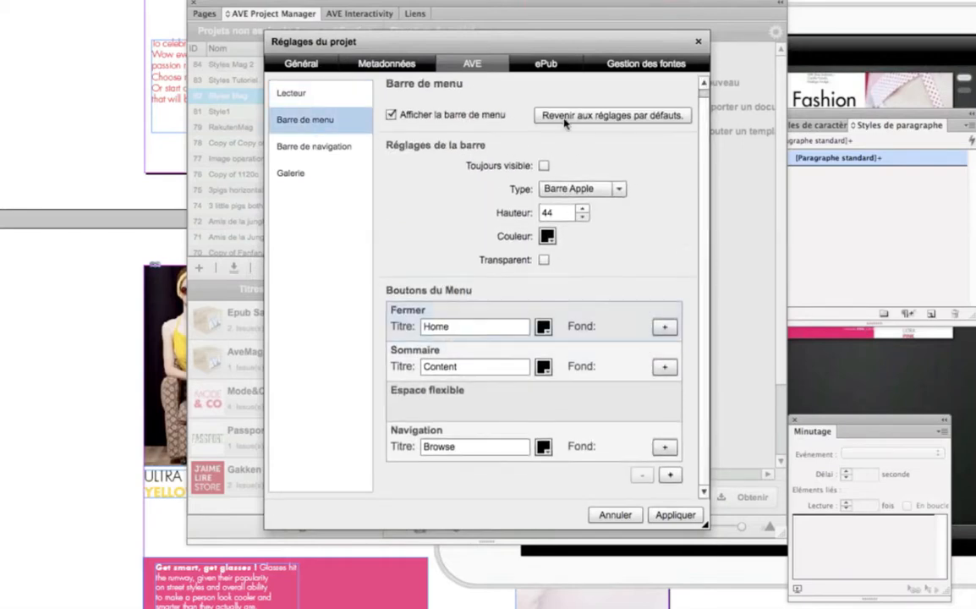
{"action": "left_click_drag", "start_coordinate": [546, 3], "coordinate": [274, 4]}
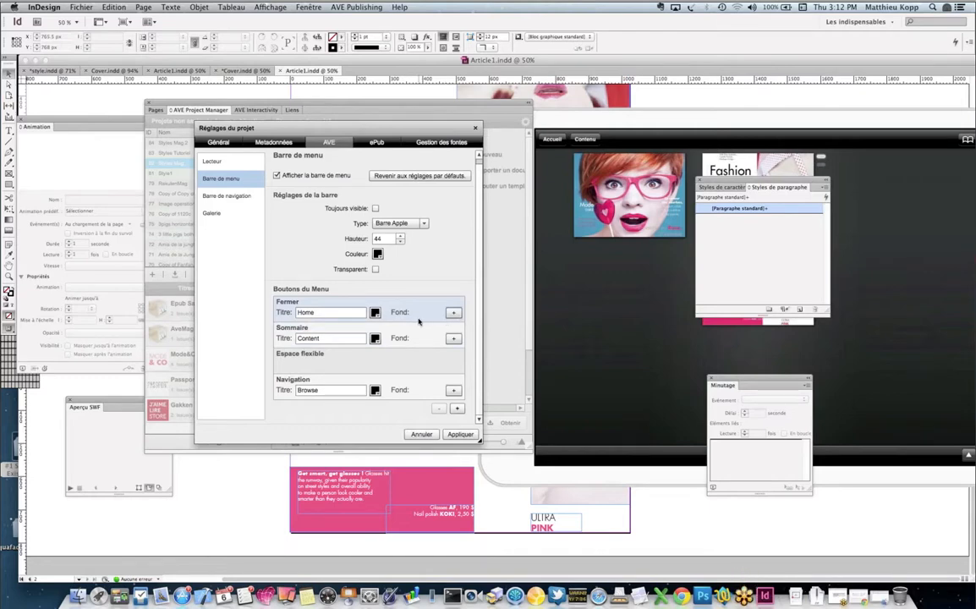
{"action": "left_click", "coordinate": [218, 195]}
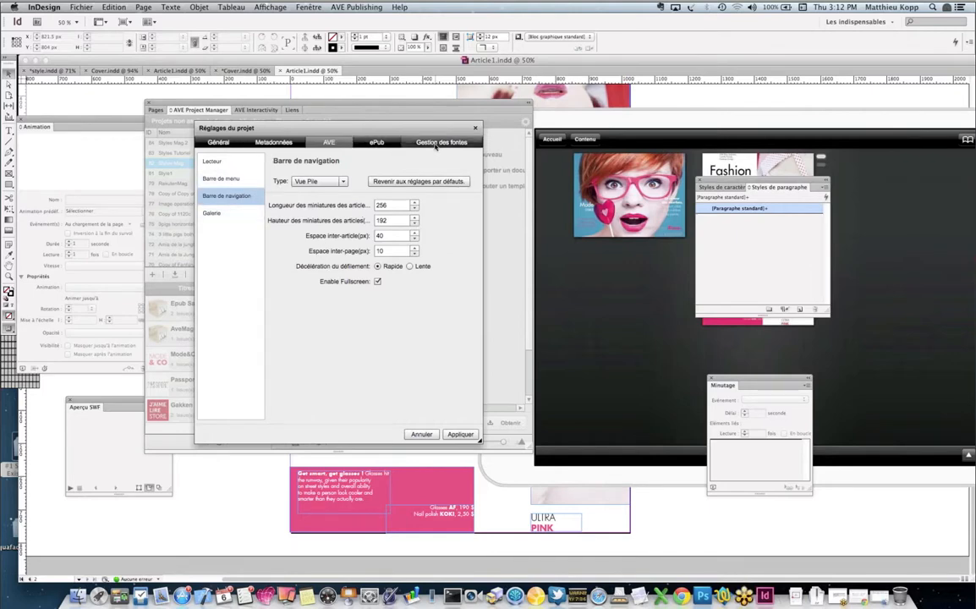
{"action": "left_click", "coordinate": [436, 144]}
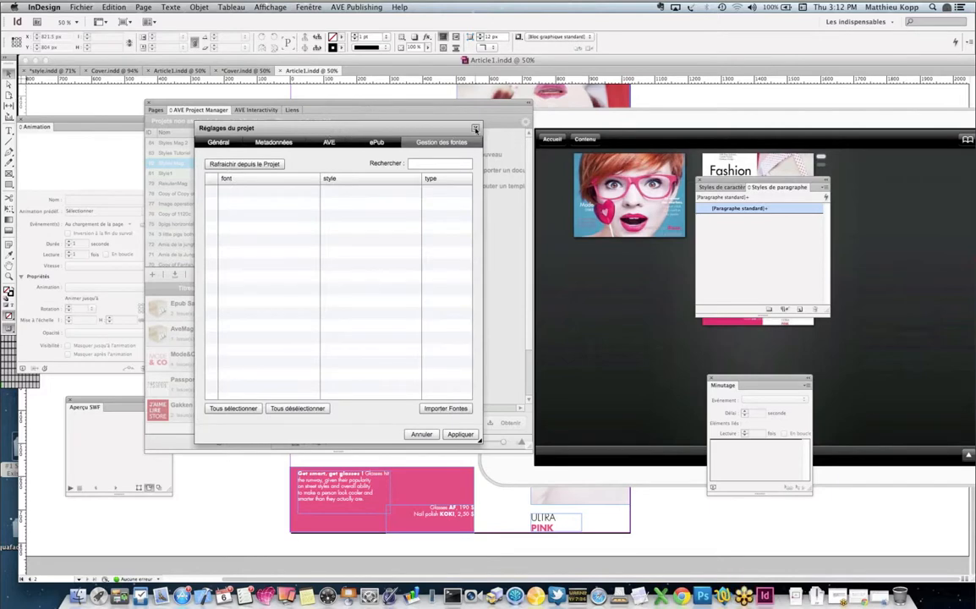
{"action": "left_click", "coordinate": [475, 128]}
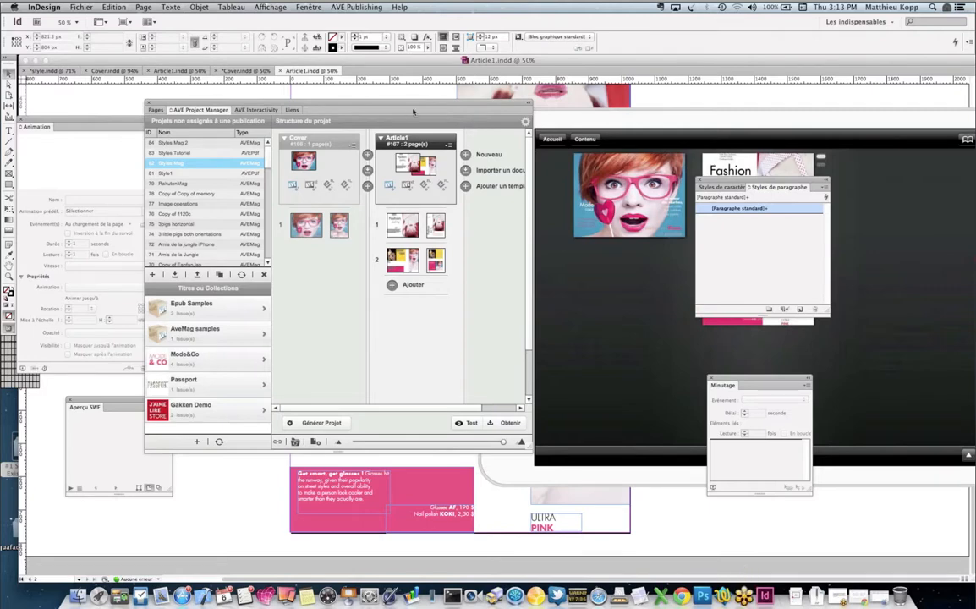
- Open the style document of the Style1 project, and arrange the project manager and mirrored iPad clear of the cover
{"action": "left_click_drag", "start_coordinate": [388, 104], "coordinate": [349, 94]}
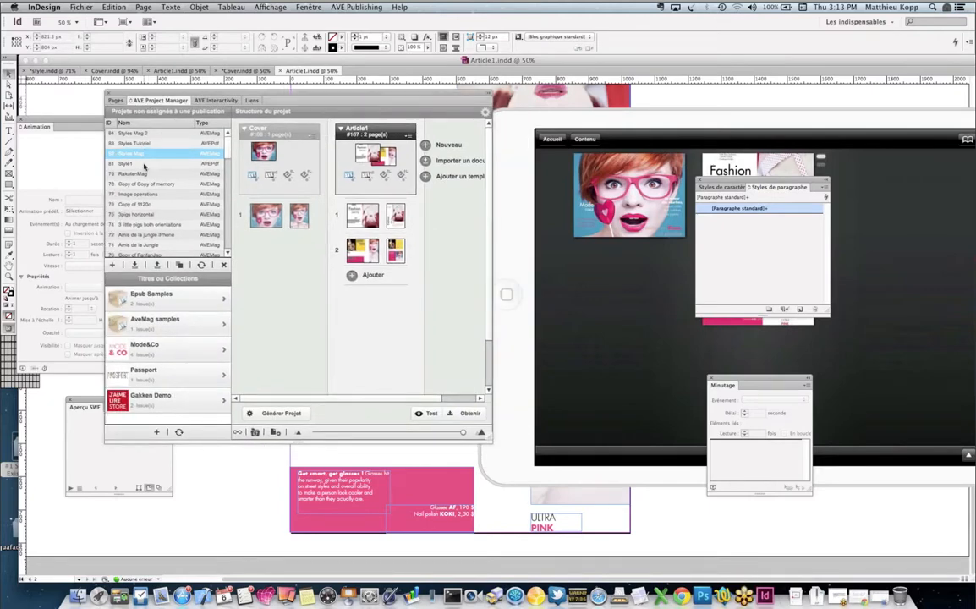
{"action": "left_click", "coordinate": [145, 163]}
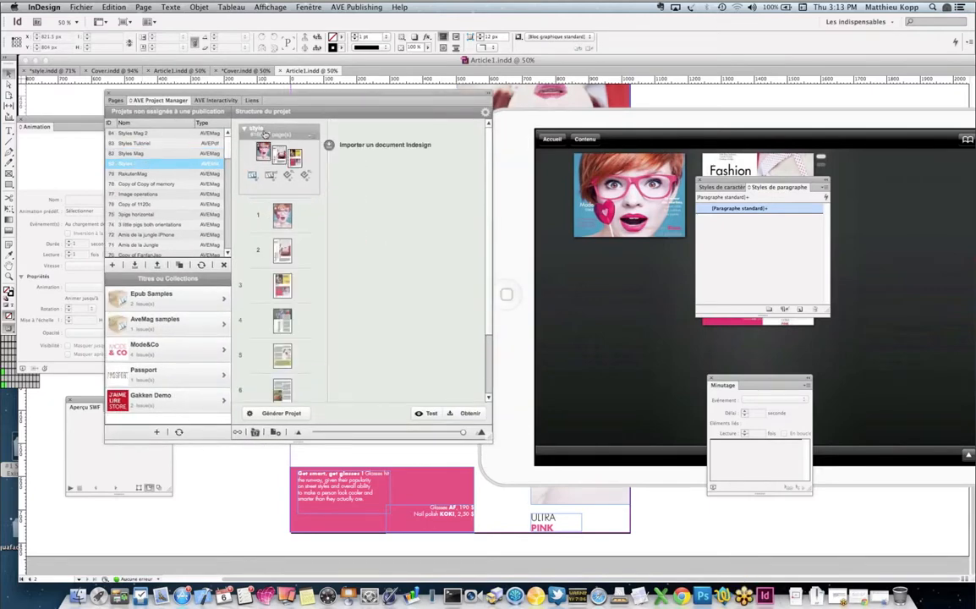
{"action": "left_click", "coordinate": [277, 134]}
{"action": "double_click", "coordinate": [268, 134]}
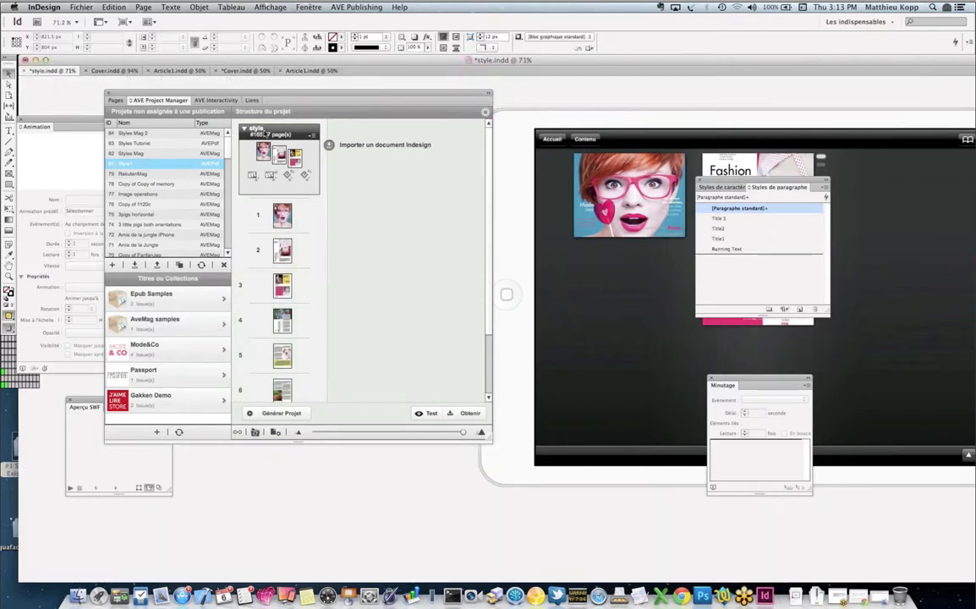
{"action": "left_click_drag", "start_coordinate": [243, 96], "coordinate": [734, 103]}
{"action": "left_click_drag", "start_coordinate": [528, 122], "coordinate": [792, 195]}
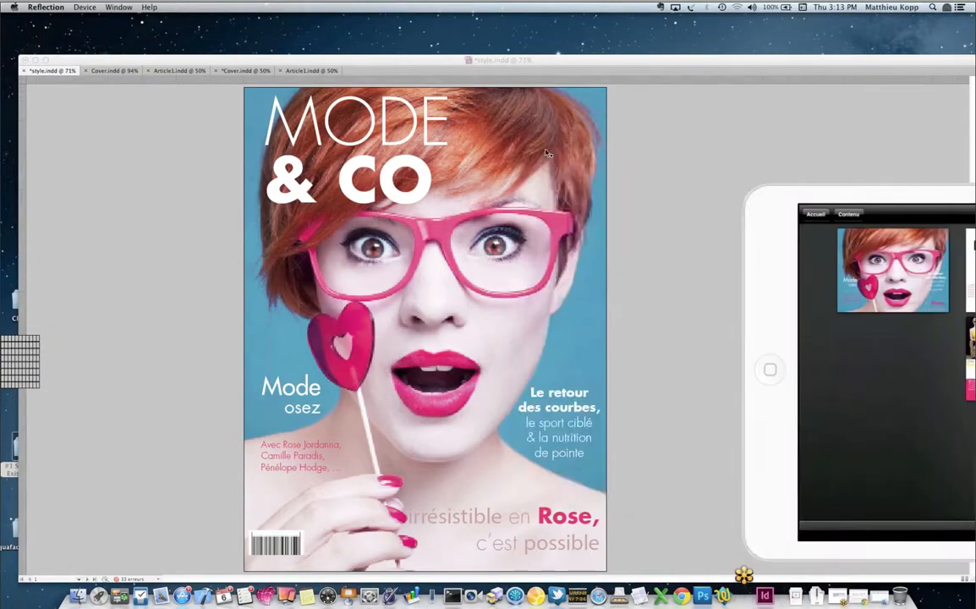
{"action": "left_click", "coordinate": [551, 157]}
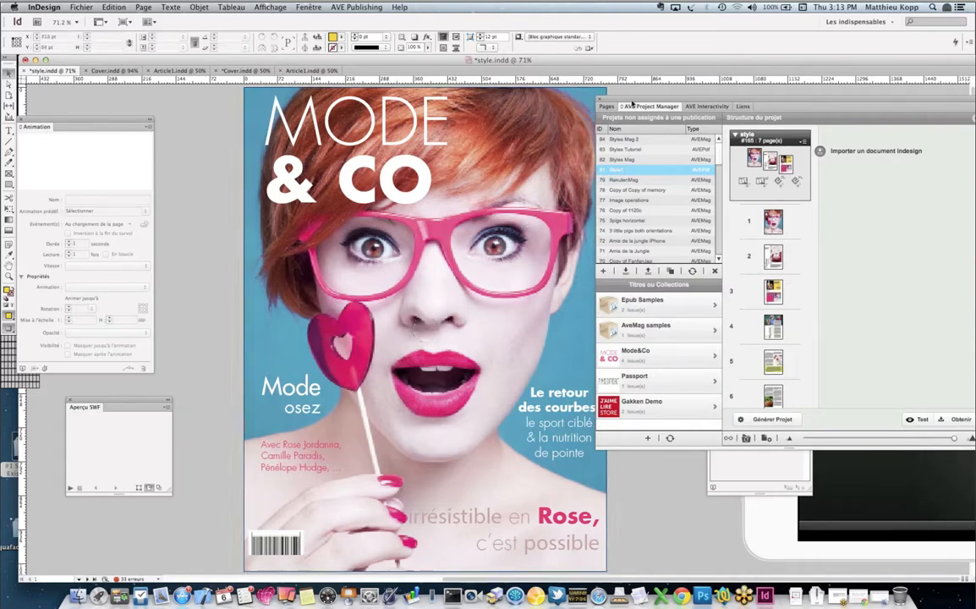
{"action": "mouse_move", "coordinate": [632, 103]}
{"action": "left_mouse_down"}
{"action": "mouse_move", "coordinate": [654, 111]}
{"action": "mouse_move", "coordinate": [651, 101]}
{"action": "left_mouse_up"}
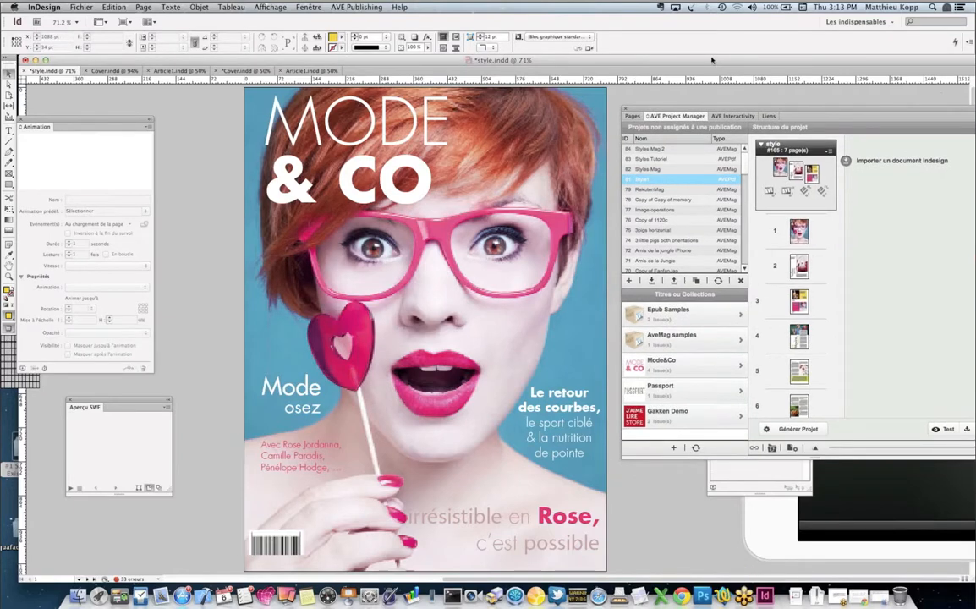
- Review the reflow and fixed layout ePub export options for the Style1 project, and close the export dialog
{"action": "left_click", "coordinate": [789, 429]}
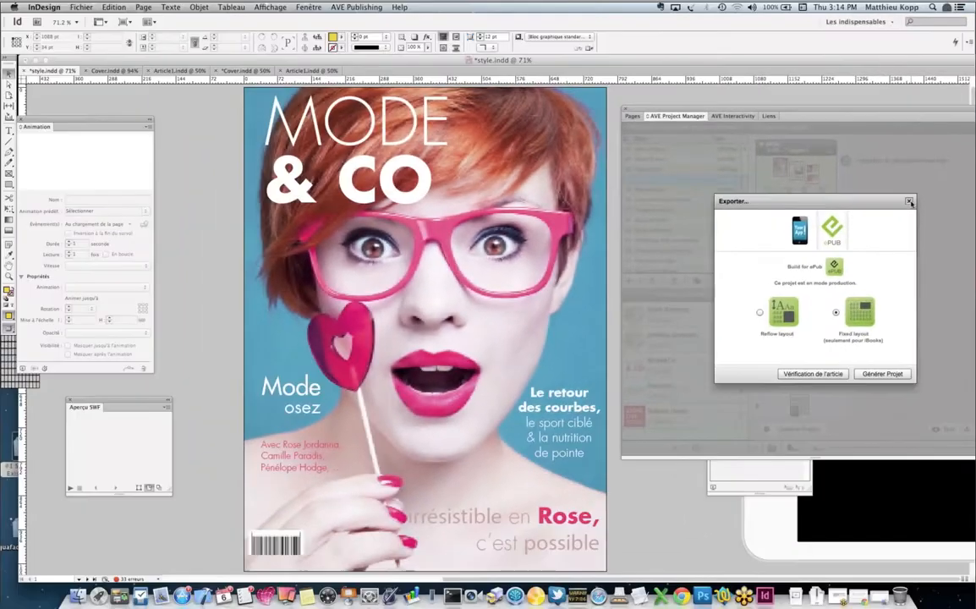
{"action": "left_click", "coordinate": [909, 201]}
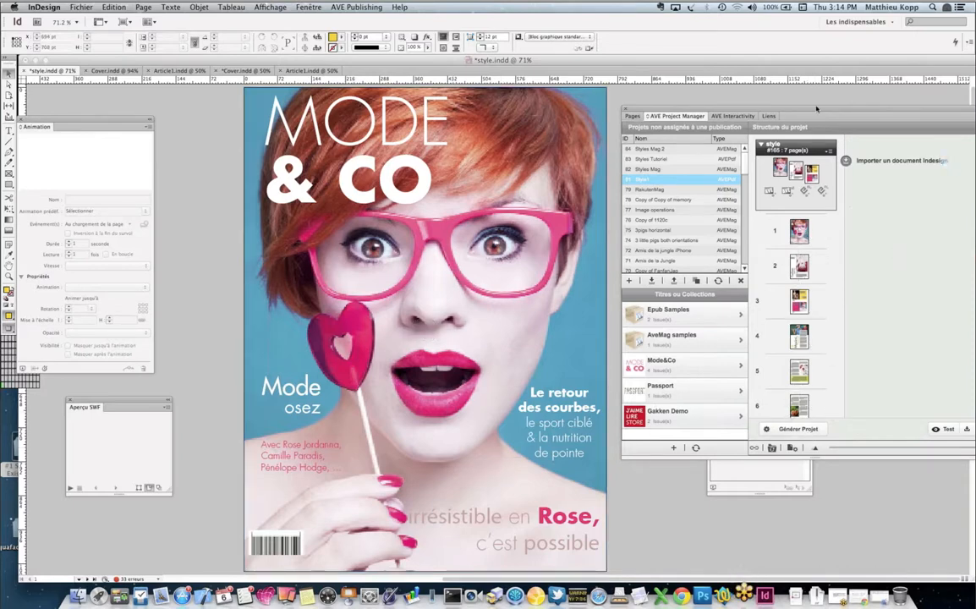
{"action": "left_click_drag", "start_coordinate": [873, 109], "coordinate": [740, 108]}
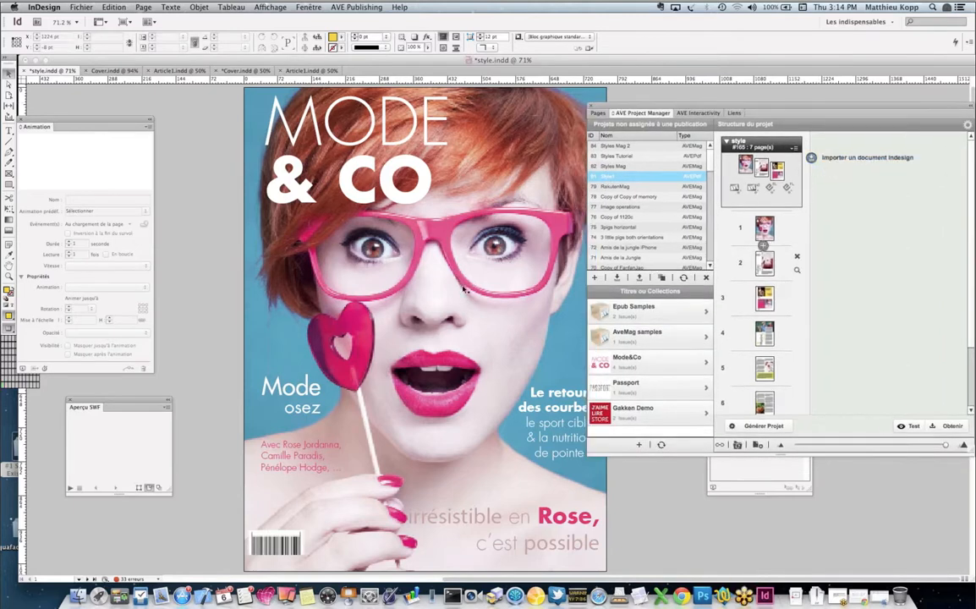
- Examine the AVE enrichment types available for the red fashion photo on the inner page of the style document
{"action": "left_click", "coordinate": [971, 483]}
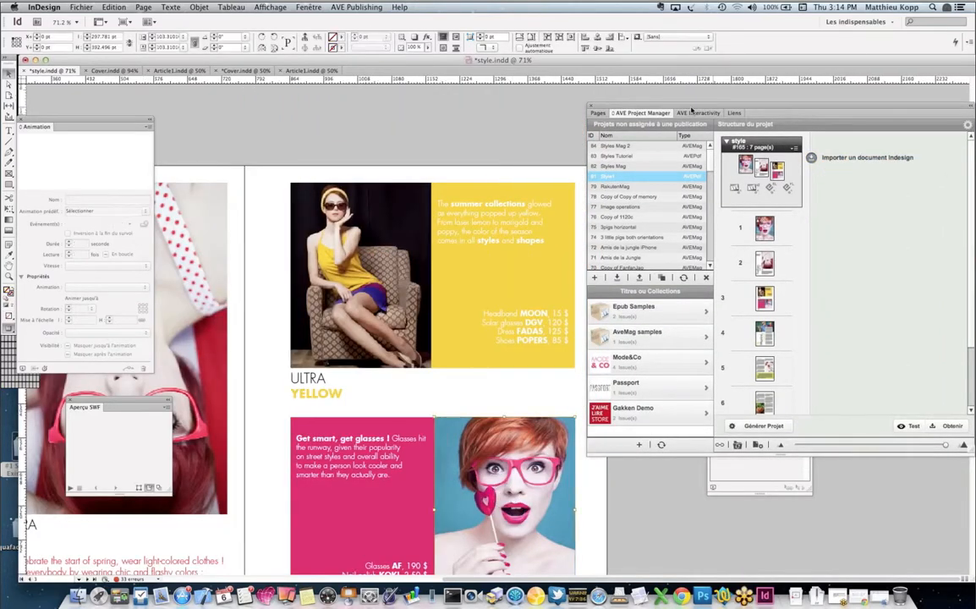
{"action": "left_click", "coordinate": [697, 112]}
{"action": "left_click_drag", "start_coordinate": [697, 111], "coordinate": [655, 105]}
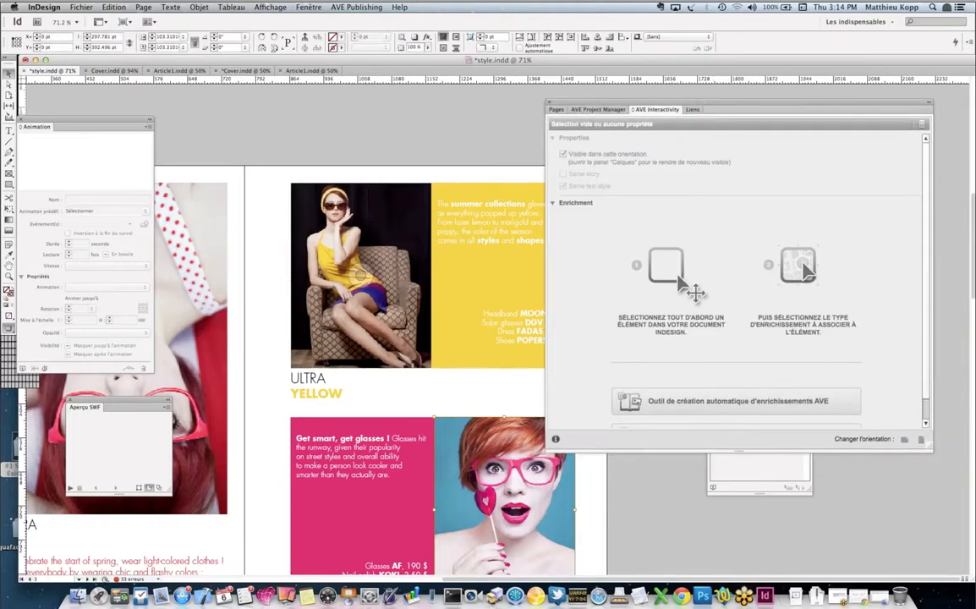
{"action": "left_click", "coordinate": [196, 286]}
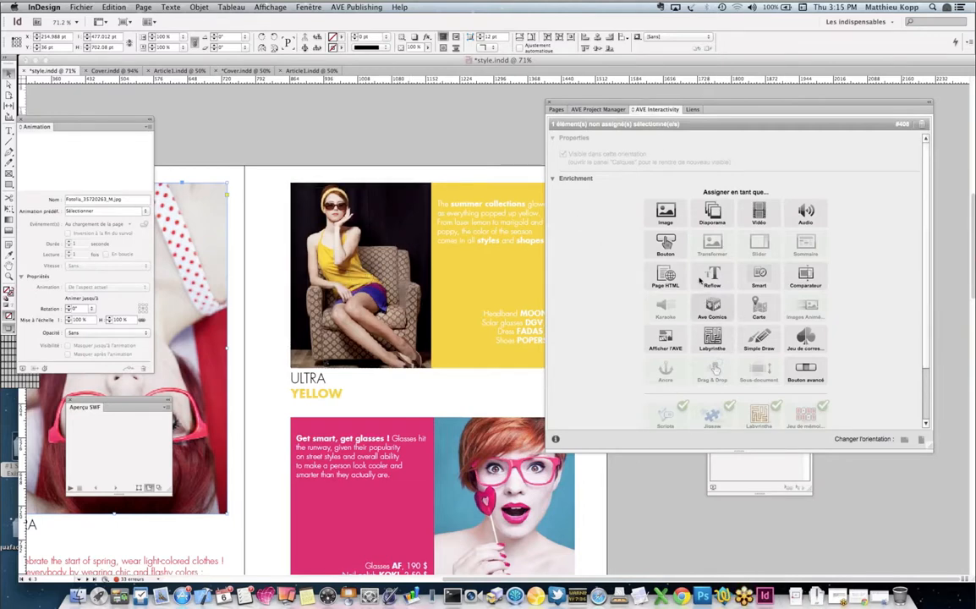
- Generate the Style1 project as a Fixed layout ePub, regenerating the outdated article, and close the completion notice
{"action": "left_click", "coordinate": [583, 109]}
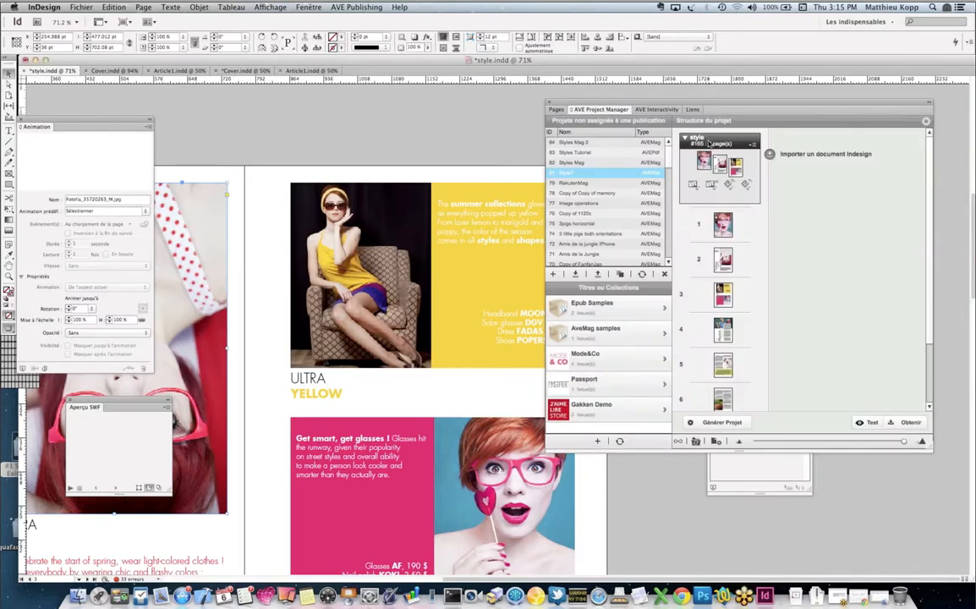
{"action": "left_click", "coordinate": [719, 423]}
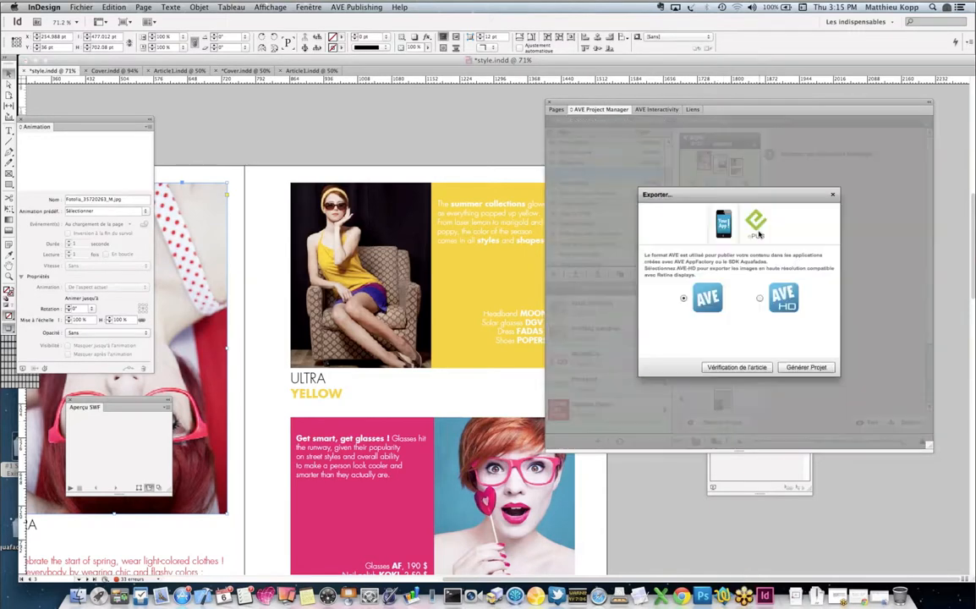
{"action": "left_click", "coordinate": [757, 227]}
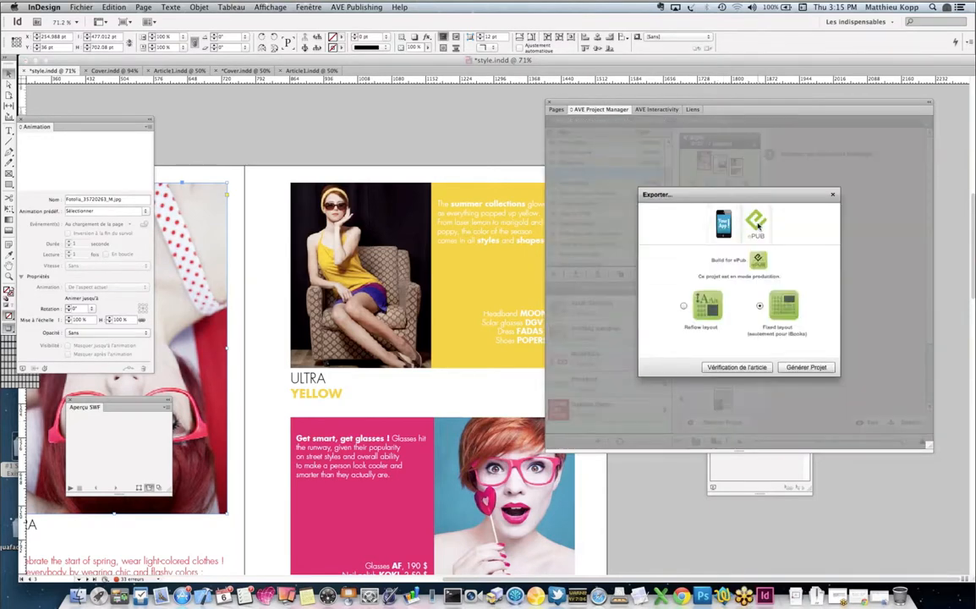
{"action": "left_click", "coordinate": [809, 368]}
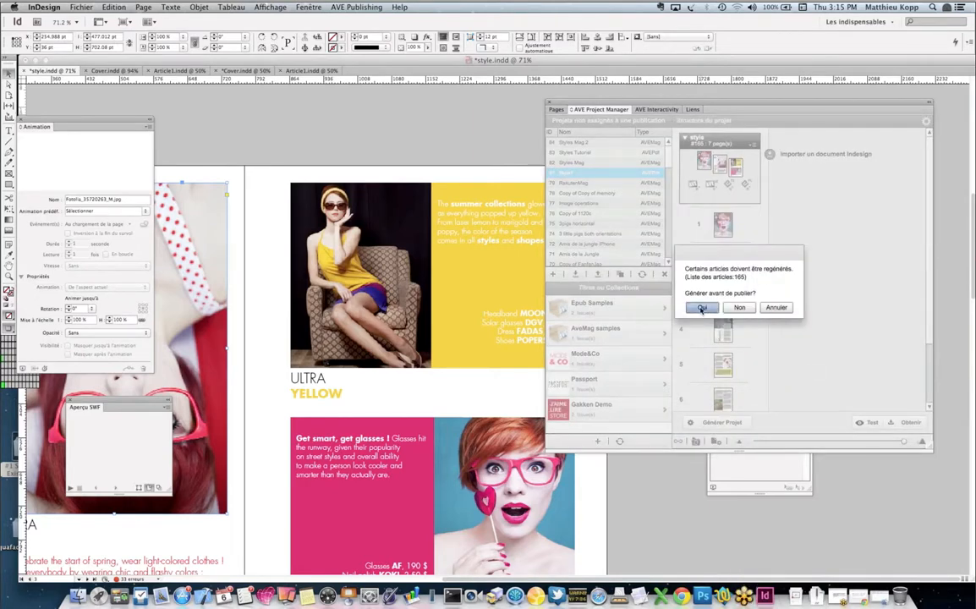
{"action": "left_click", "coordinate": [701, 308]}
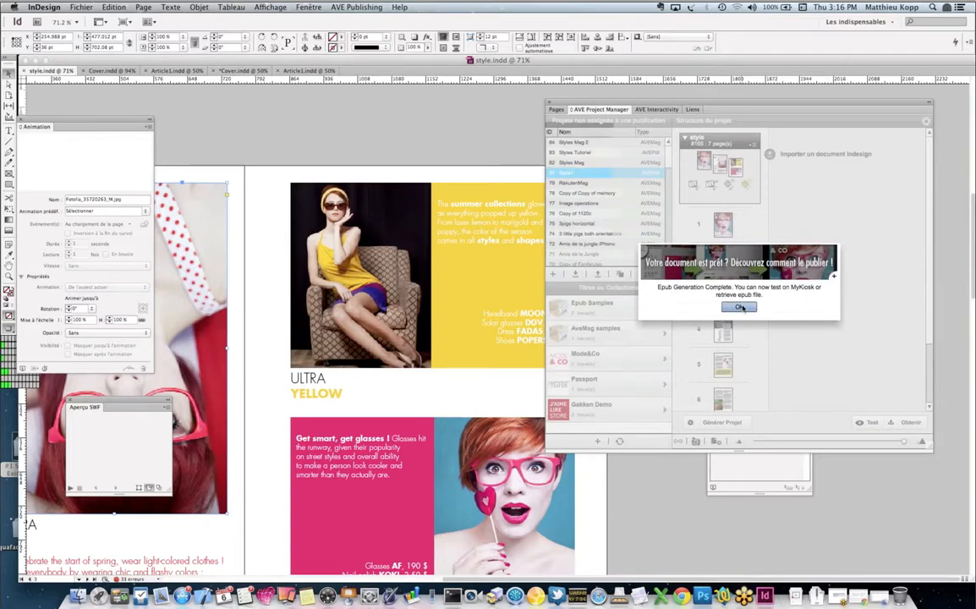
{"action": "left_click", "coordinate": [747, 309]}
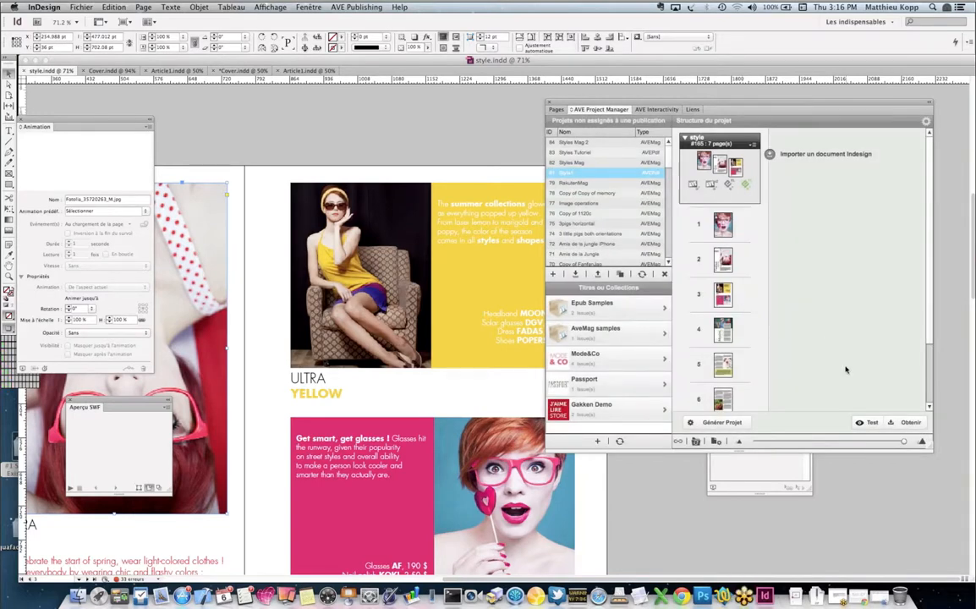
{"action": "left_click", "coordinate": [867, 423]}
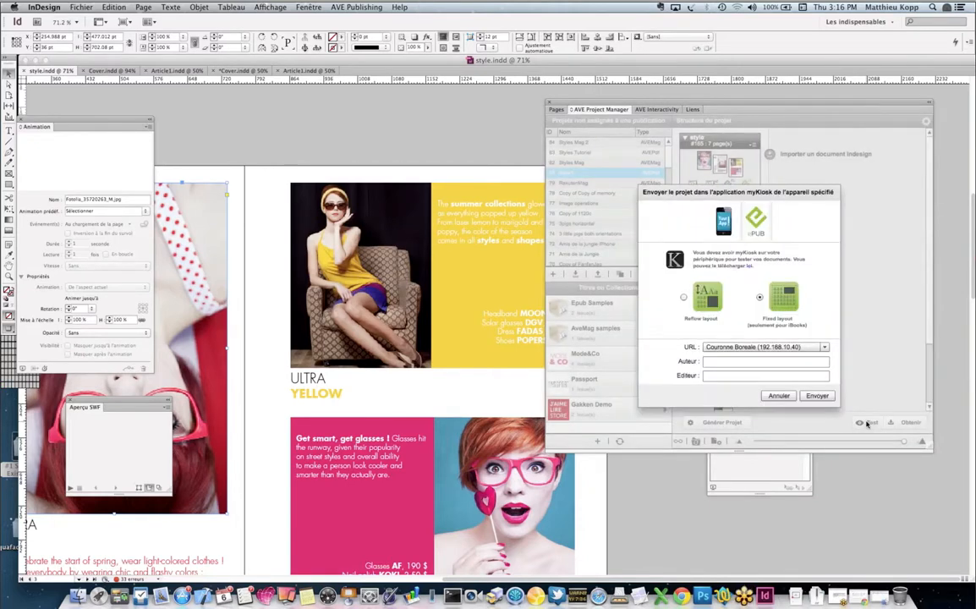
{"action": "left_click", "coordinate": [825, 347]}
{"action": "mouse_move", "coordinate": [825, 371]}
{"action": "left_mouse_down"}
{"action": "mouse_move", "coordinate": [829, 395]}
{"action": "mouse_move", "coordinate": [828, 367]}
{"action": "left_mouse_up"}
{"action": "left_click", "coordinate": [851, 359]}
{"action": "left_click", "coordinate": [785, 398]}
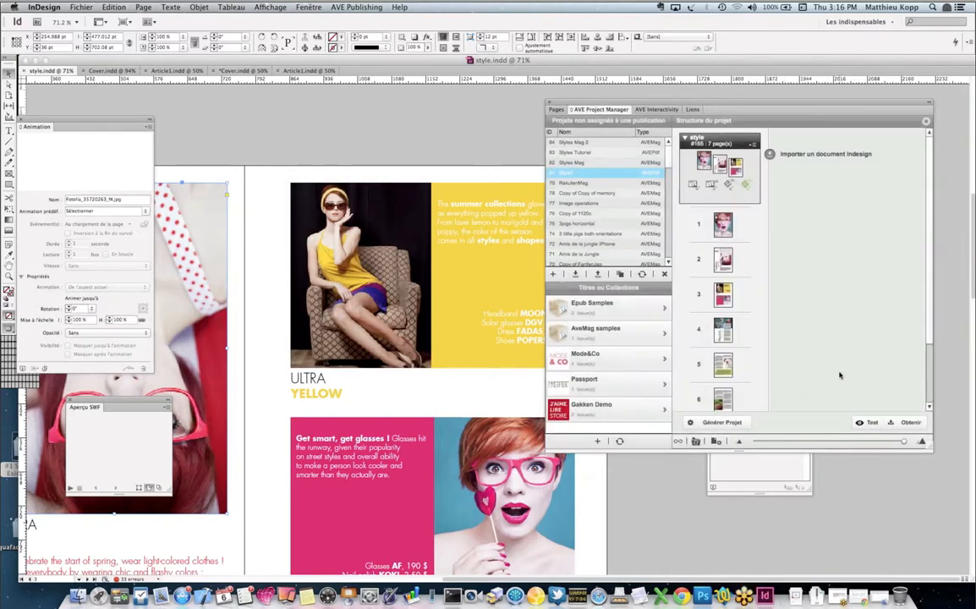
- Send the Style1 project as a Fixed layout ePub to myKiosk on the iPad Mini Aquafadas, and close the confirmation
{"action": "left_click", "coordinate": [866, 422]}
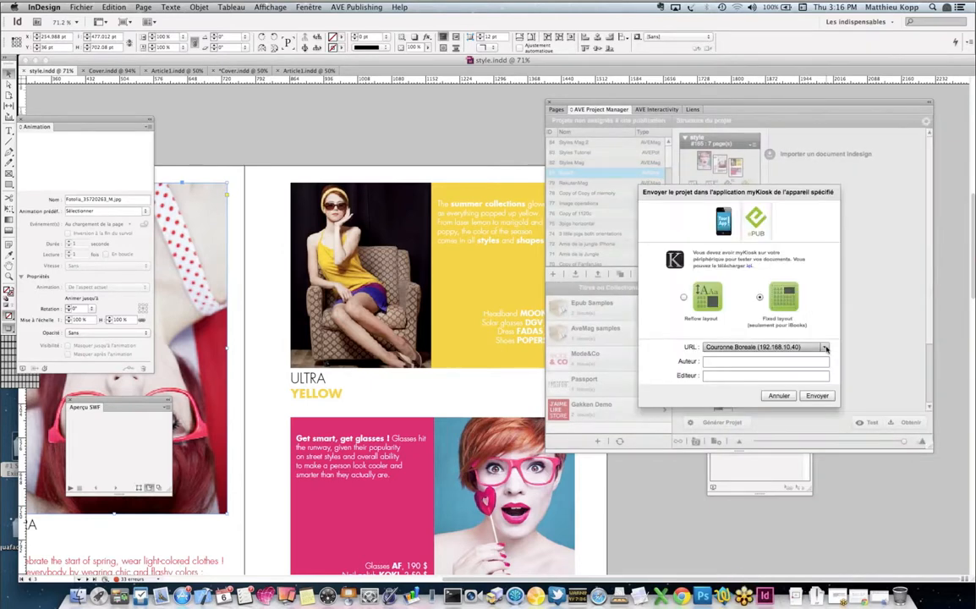
{"action": "left_click", "coordinate": [825, 348]}
{"action": "left_click_drag", "start_coordinate": [827, 367], "coordinate": [813, 390]}
{"action": "left_click", "coordinate": [810, 391]}
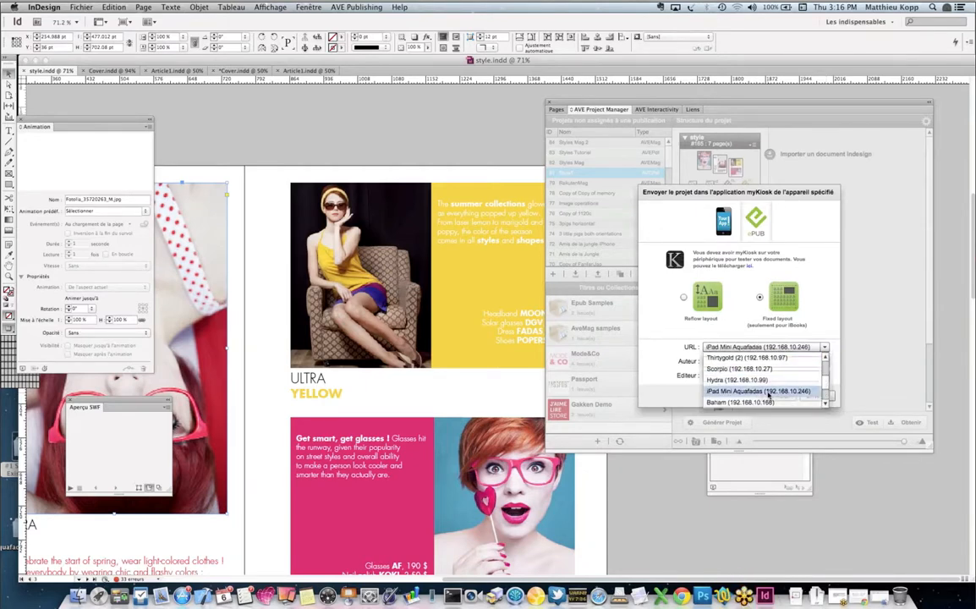
{"action": "left_click", "coordinate": [817, 395]}
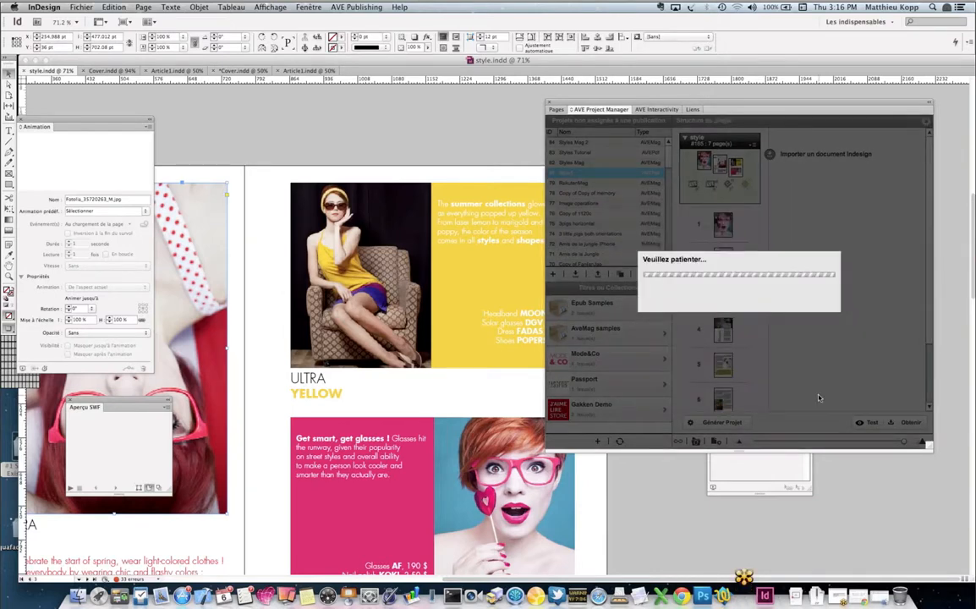
{"action": "left_click", "coordinate": [741, 307]}
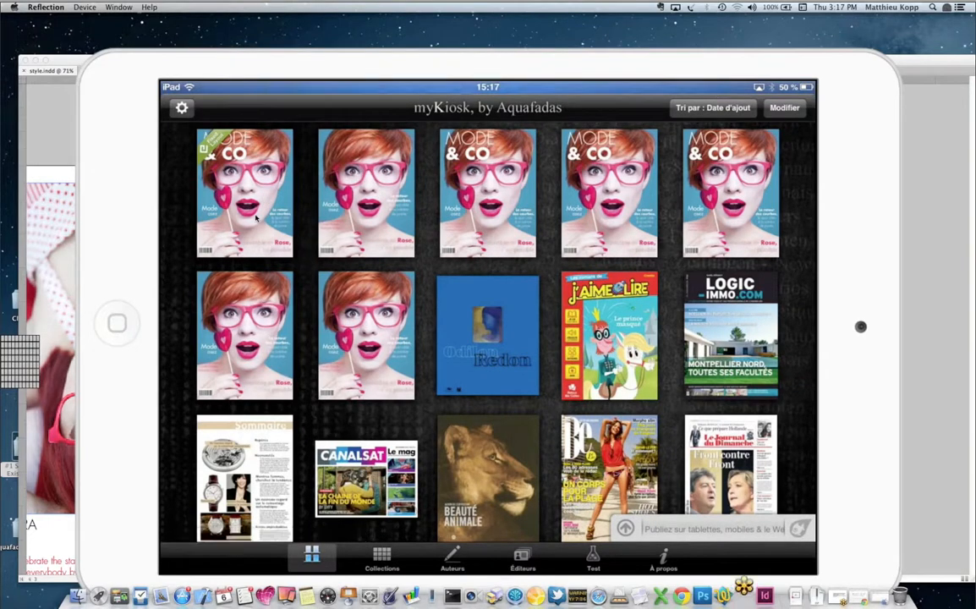
- Open the received Fixed Layout copy of Style1 in myKiosk on the mirrored iPad and hand it over to iBooks
{"action": "left_click", "coordinate": [256, 218]}
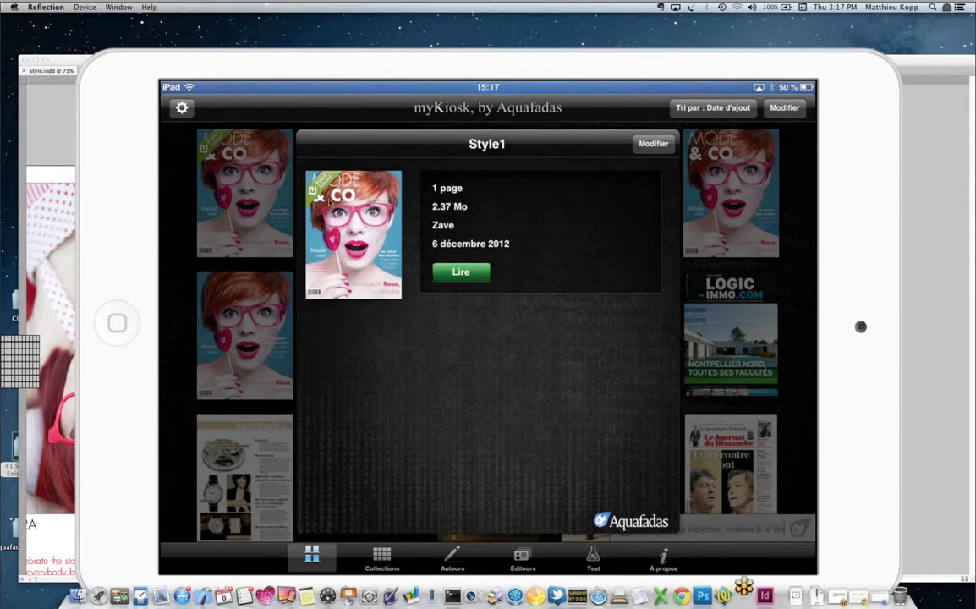
{"action": "left_click", "coordinate": [330, 200]}
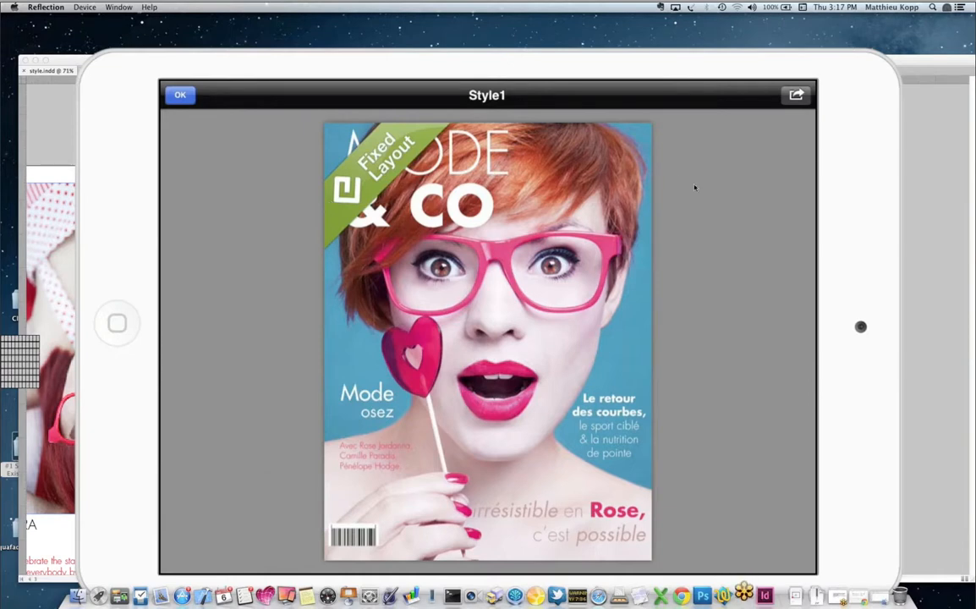
{"action": "left_click", "coordinate": [806, 88]}
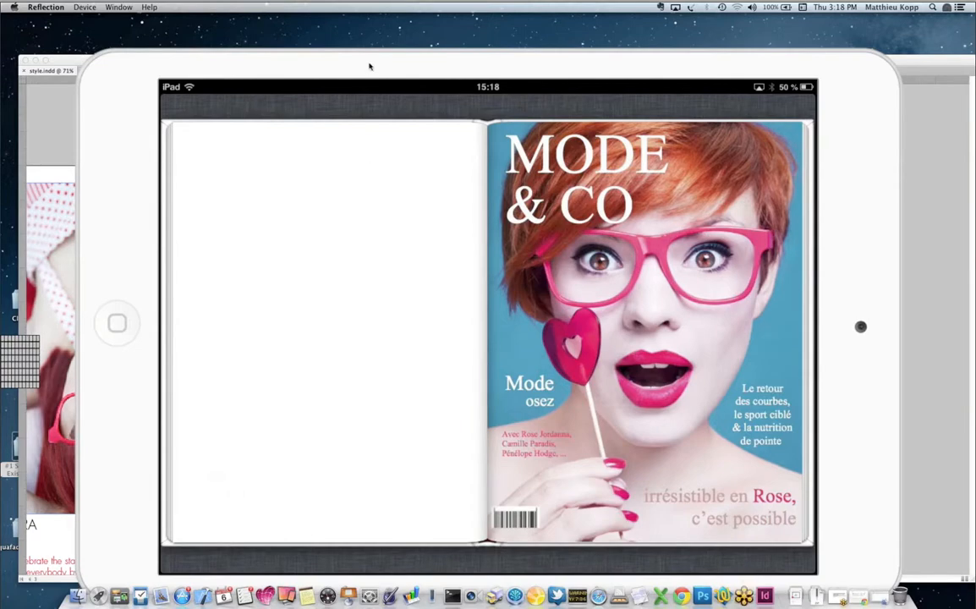
- Refresh the font list in the Style1 project settings from the project, select all the fonts for embedding, and apply the settings
{"action": "left_click_drag", "start_coordinate": [369, 58], "coordinate": [760, 164]}
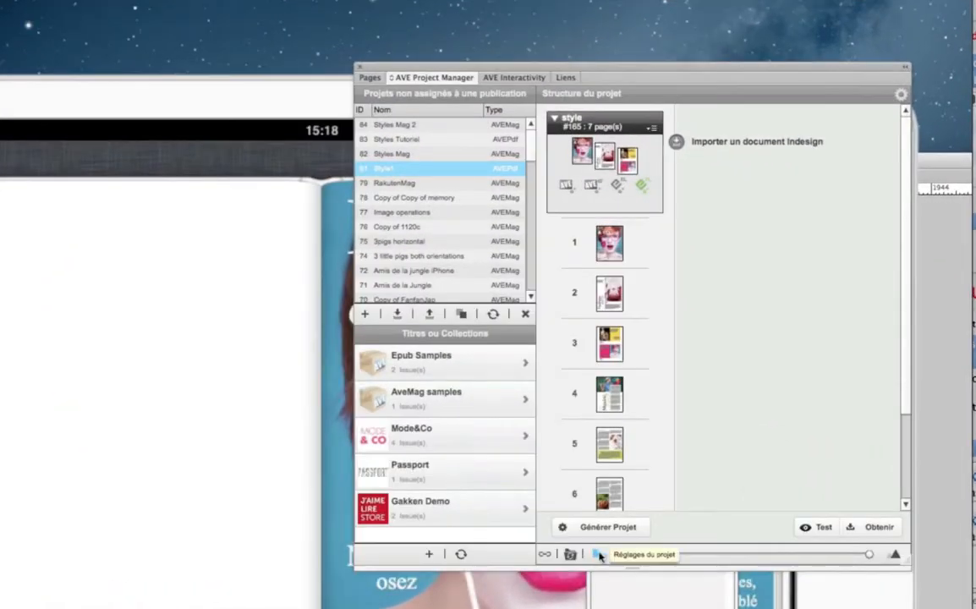
{"action": "left_click", "coordinate": [599, 554]}
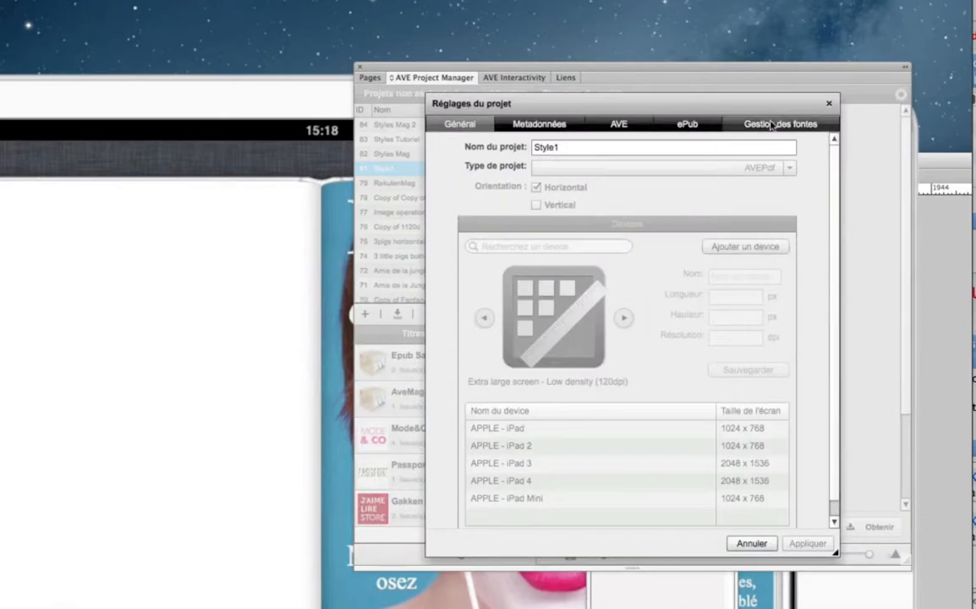
{"action": "left_click", "coordinate": [770, 126]}
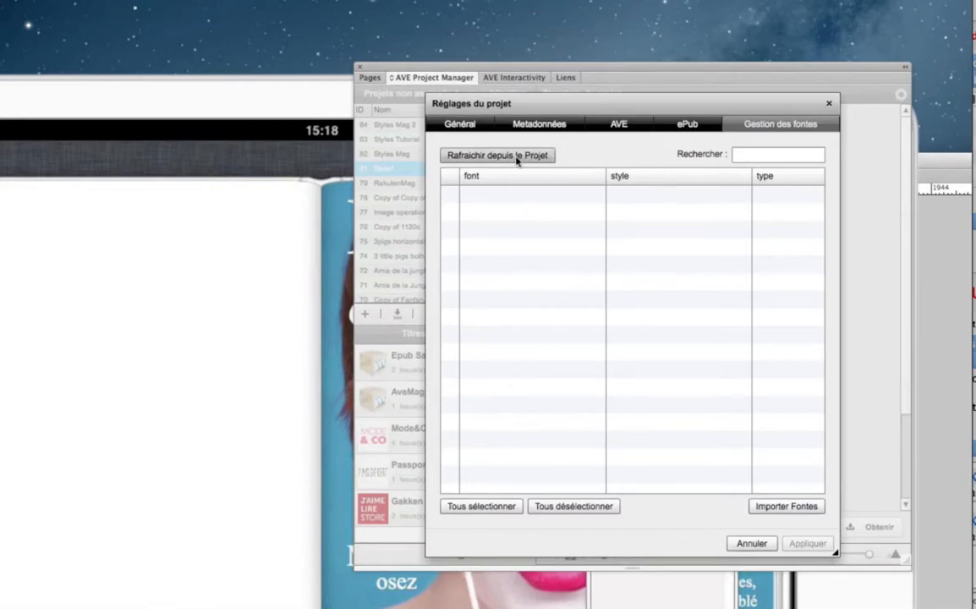
{"action": "left_click", "coordinate": [518, 158]}
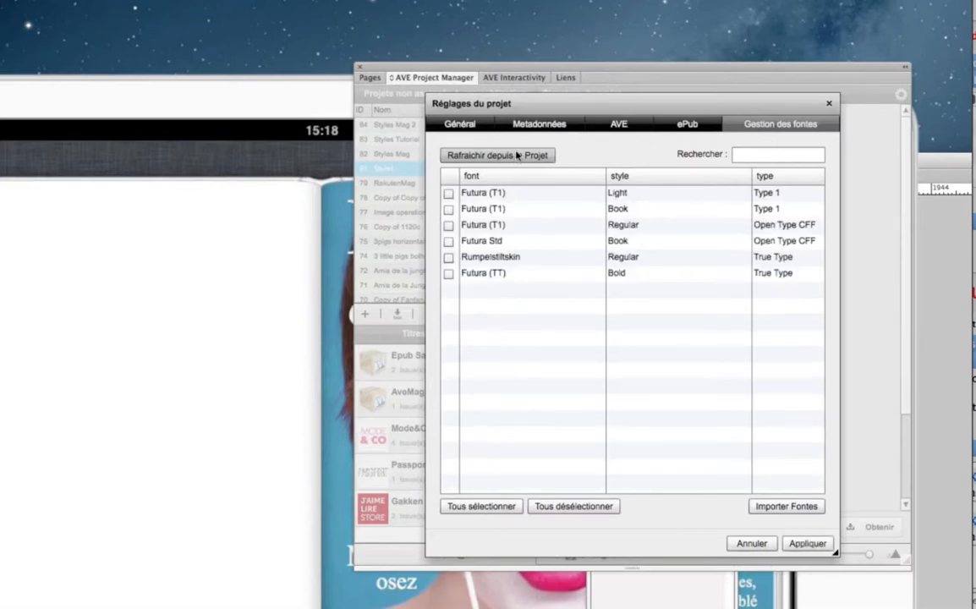
{"action": "left_click", "coordinate": [449, 194]}
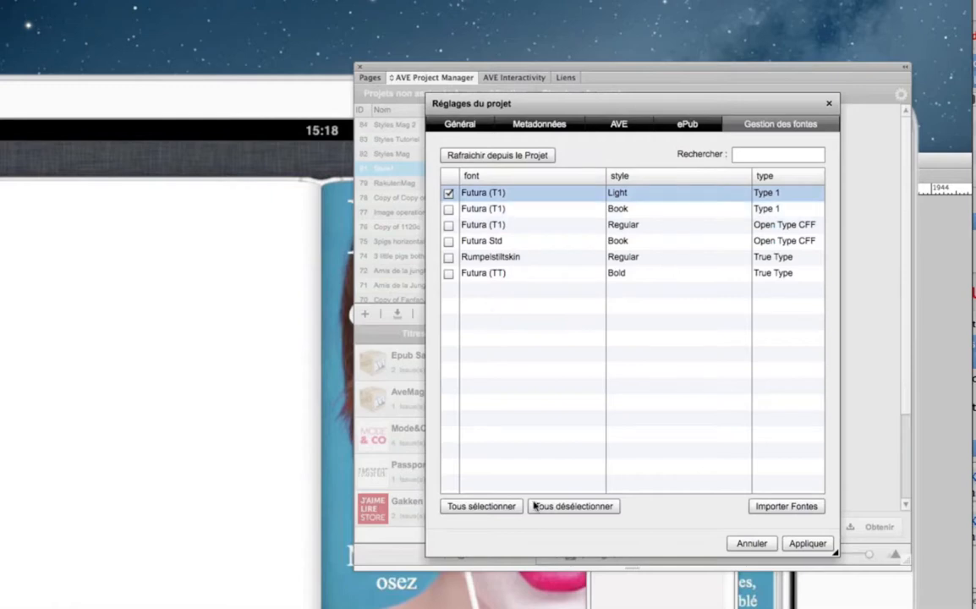
{"action": "left_click", "coordinate": [496, 508]}
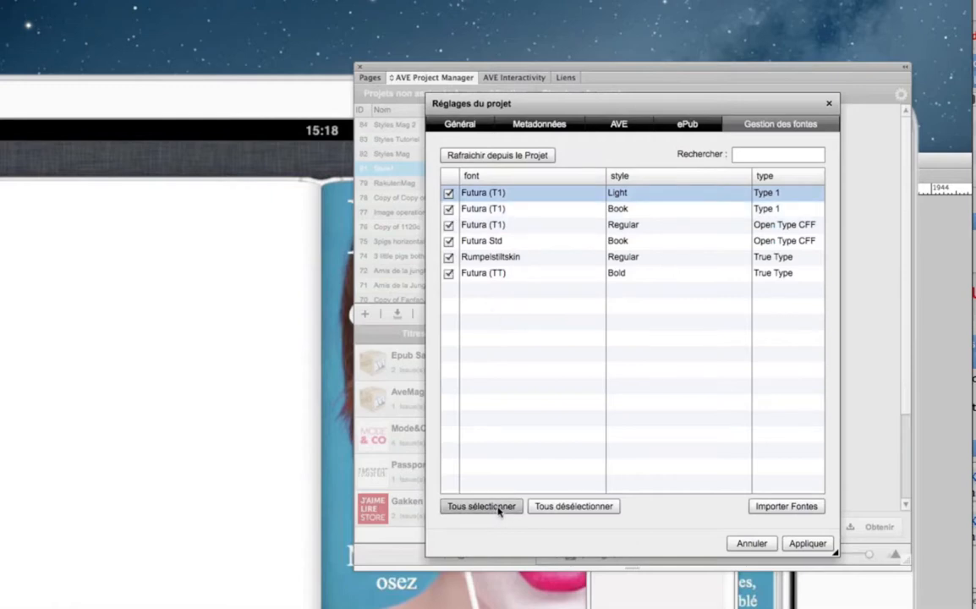
{"action": "left_click", "coordinate": [807, 544]}
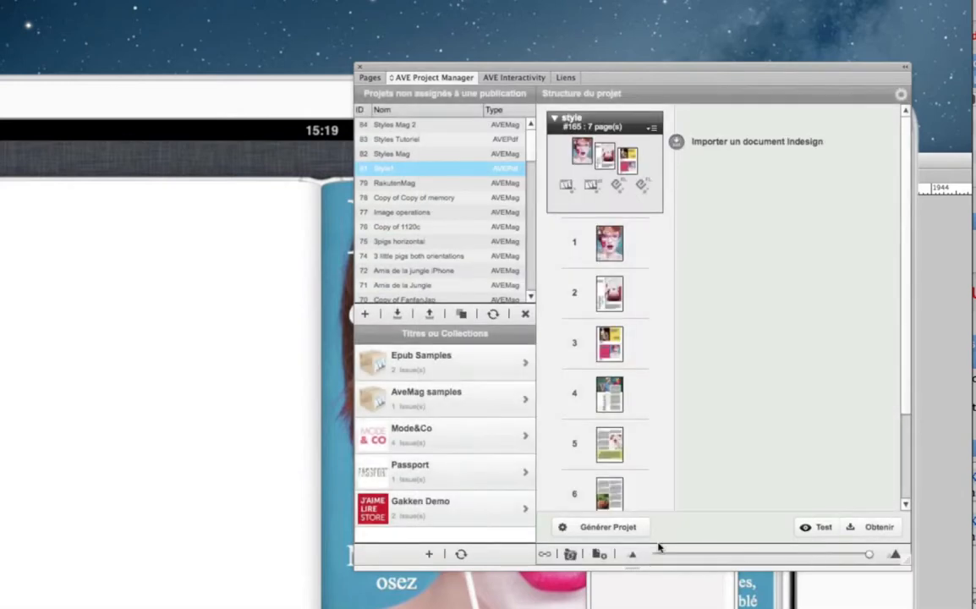
- Generate the Style1 project again as a Fixed layout ePub, regenerating the outdated article
{"action": "left_click", "coordinate": [601, 529]}
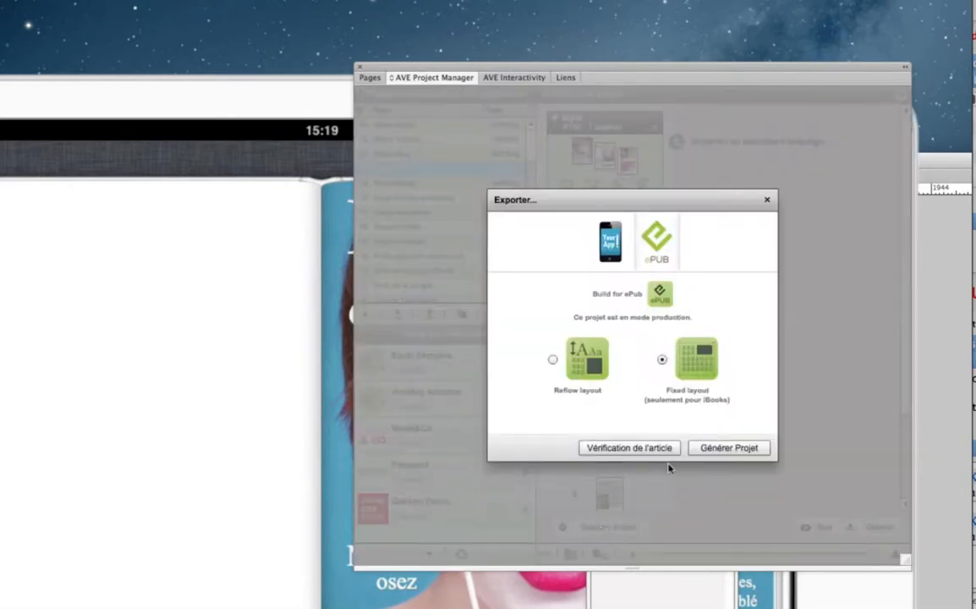
{"action": "left_click", "coordinate": [732, 449]}
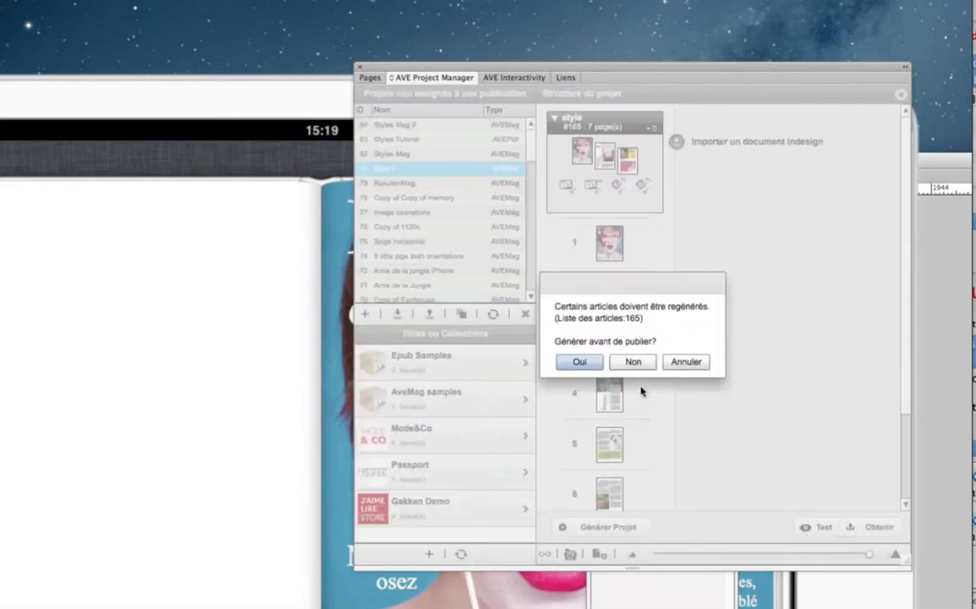
{"action": "left_click", "coordinate": [574, 360]}
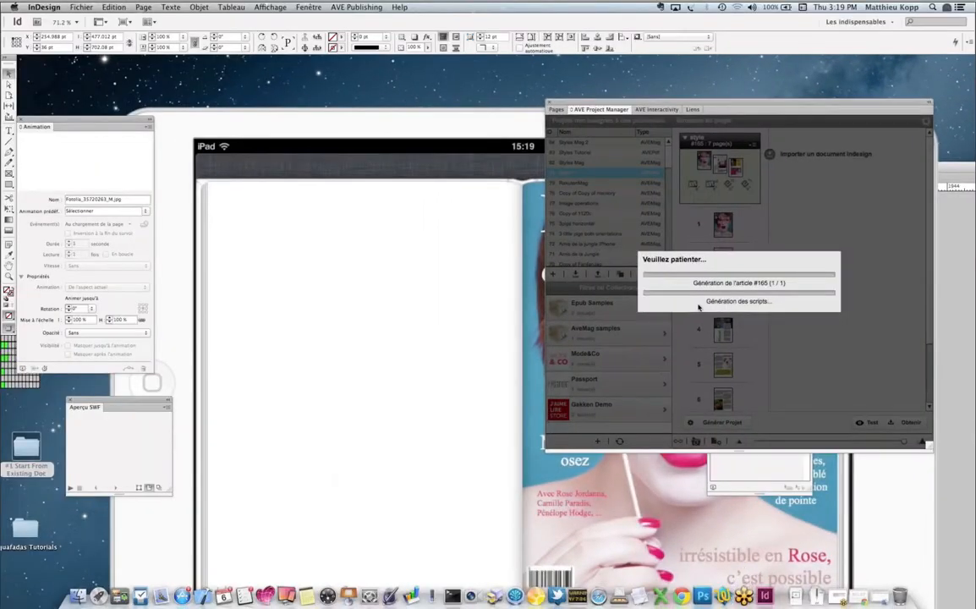
- Reposition the mirrored iPad so its whole page spread is in view, return to InDesign, and close the ePub generation notice
{"action": "left_click", "coordinate": [497, 126]}
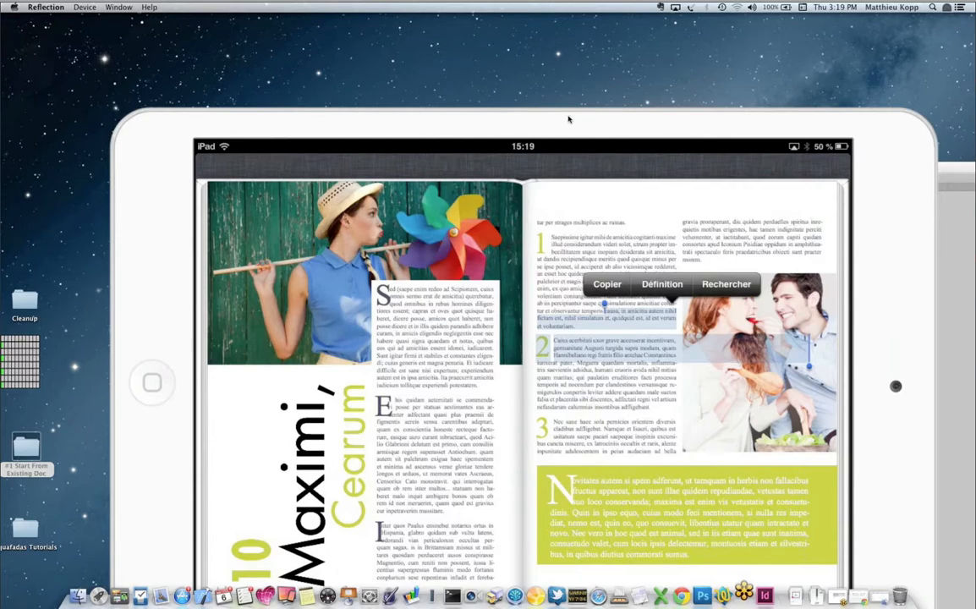
{"action": "left_click_drag", "start_coordinate": [569, 119], "coordinate": [553, 34]}
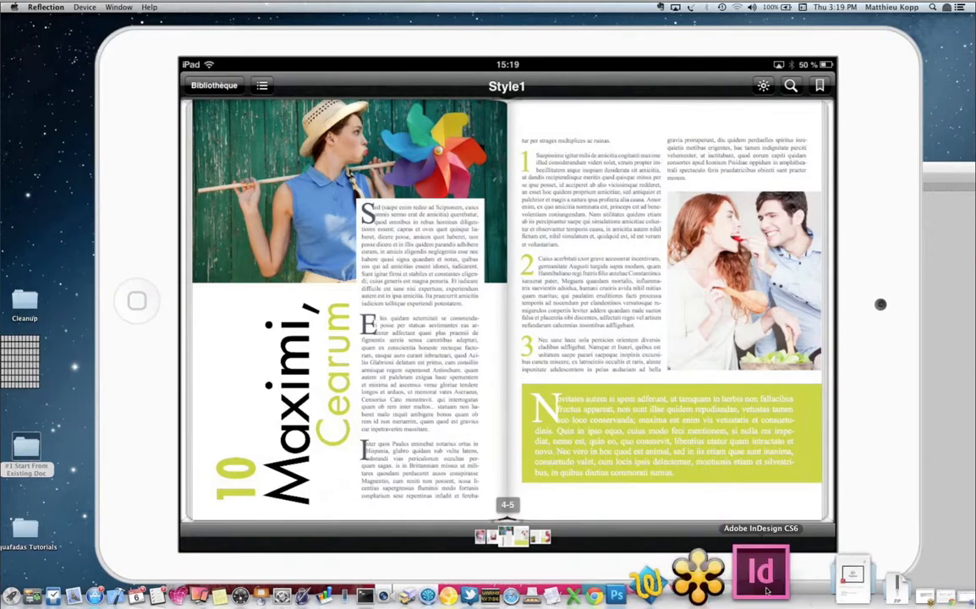
{"action": "left_click", "coordinate": [758, 586]}
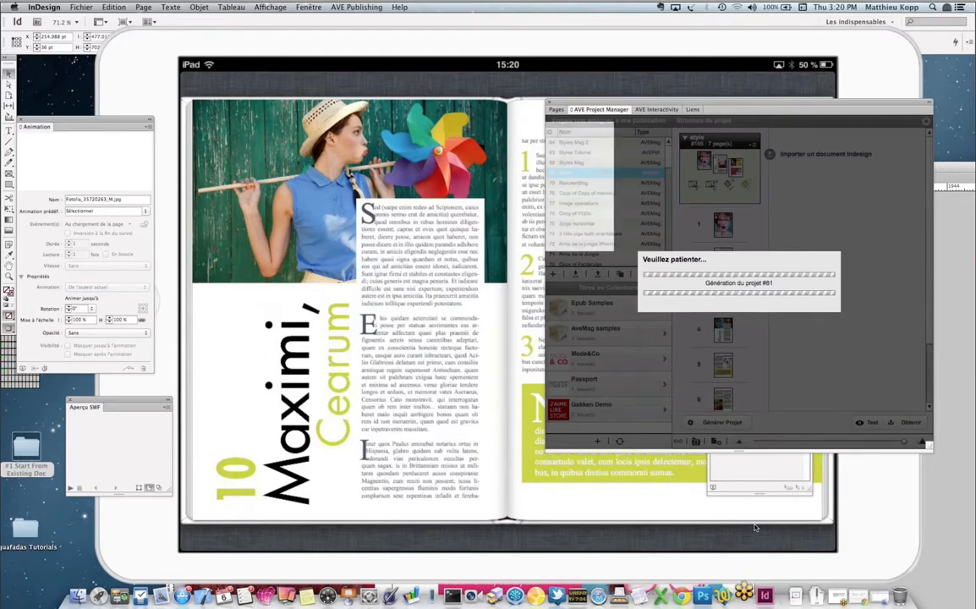
{"action": "left_click", "coordinate": [738, 306]}
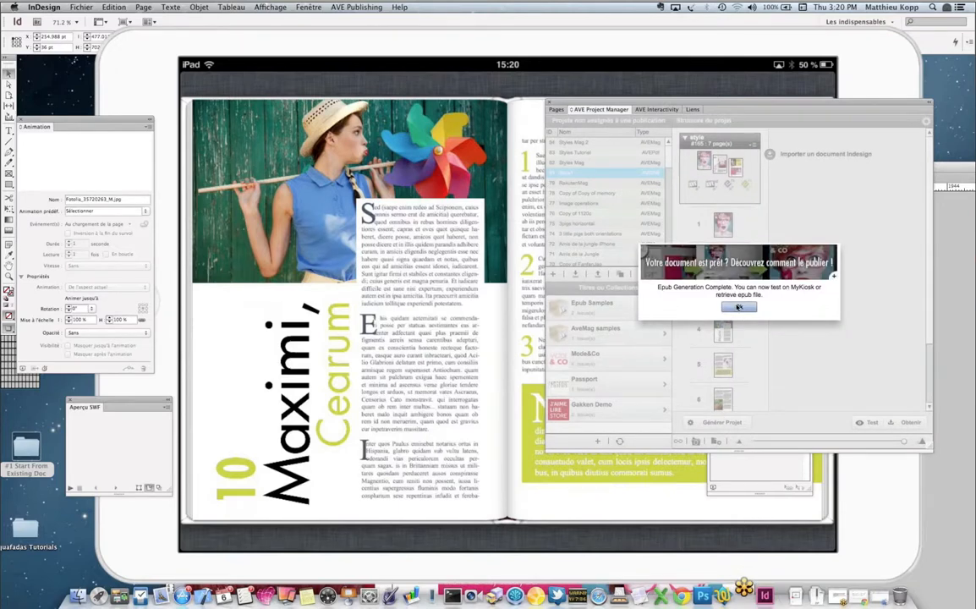
- Try to send the Fixed layout ePub of the Style1 project to the Couronne Boreale device
{"action": "left_click", "coordinate": [867, 423]}
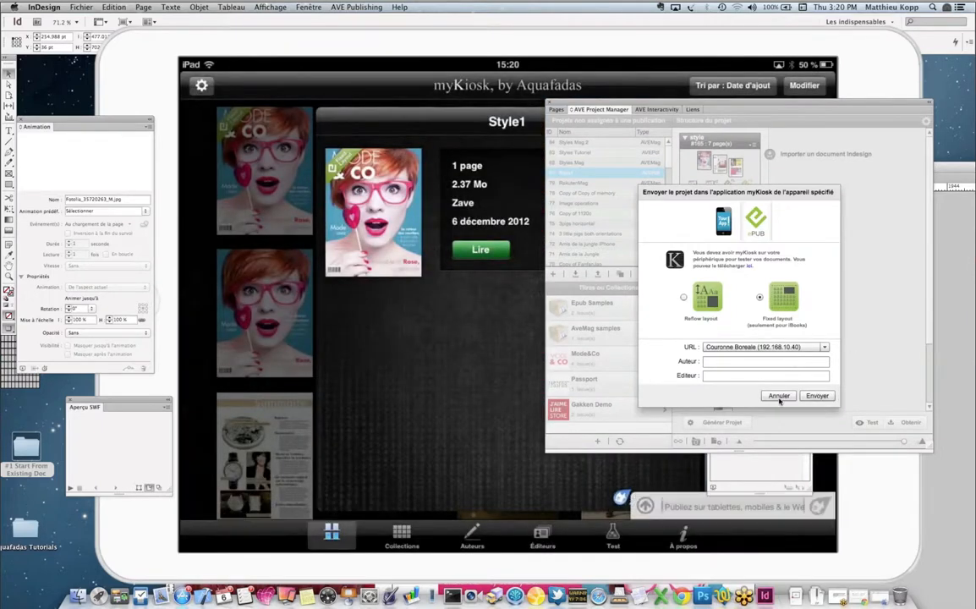
{"action": "left_click", "coordinate": [777, 394]}
{"action": "left_click", "coordinate": [867, 423]}
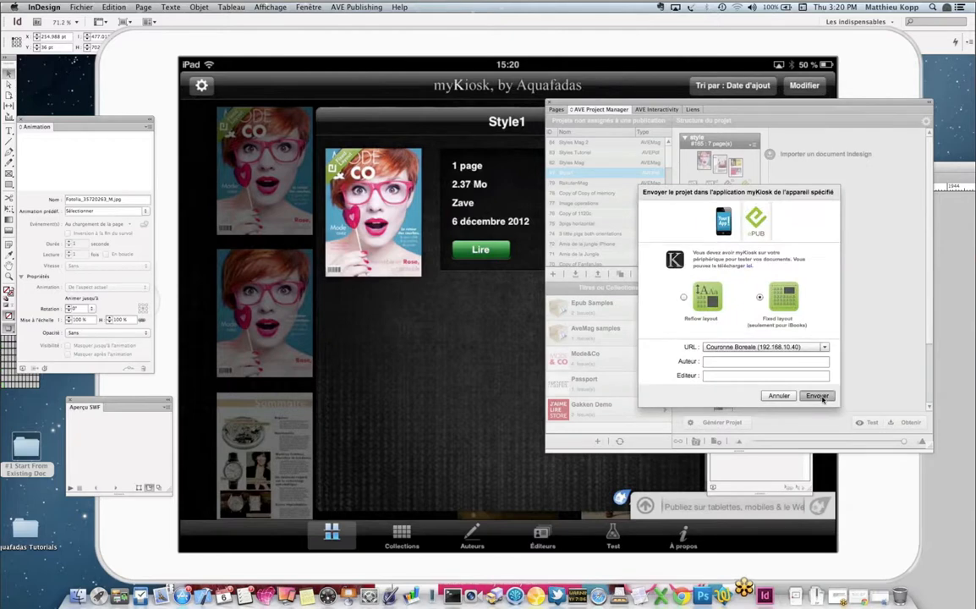
{"action": "left_click", "coordinate": [815, 396]}
{"action": "left_click", "coordinate": [740, 307]}
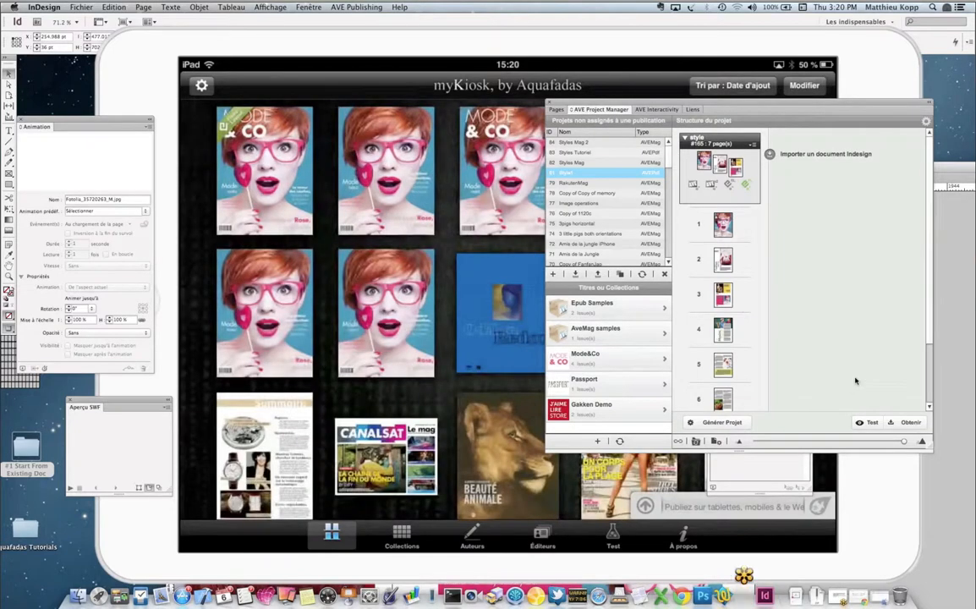
- Send the regenerated Fixed layout ePub to the iPad Mini Aquafadas, and open the newly received copy in myKiosk
{"action": "left_click", "coordinate": [869, 424]}
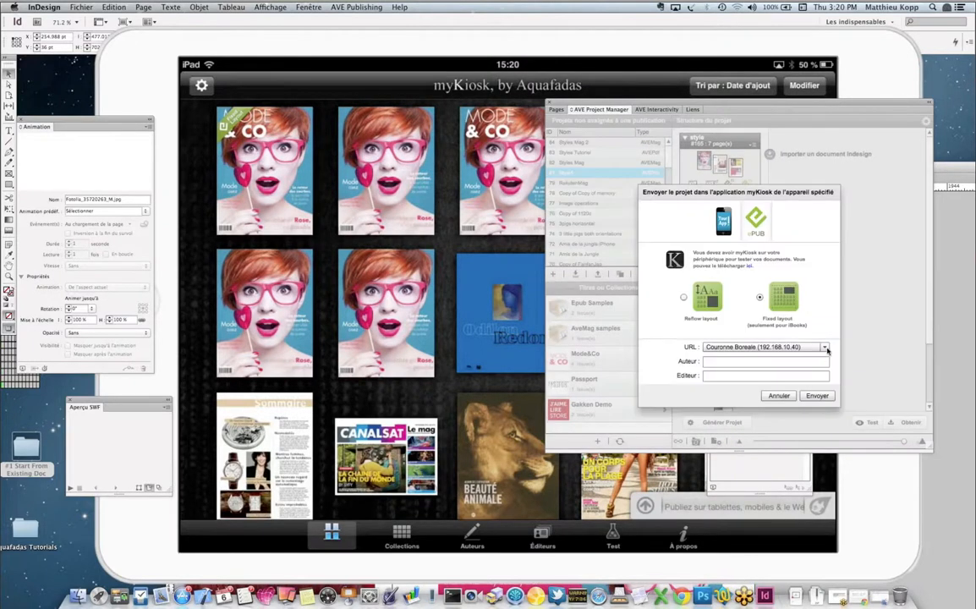
{"action": "left_click", "coordinate": [824, 347]}
{"action": "scroll", "coordinate": [744, 380], "scroll_direction": "down", "scroll_amount": 3}
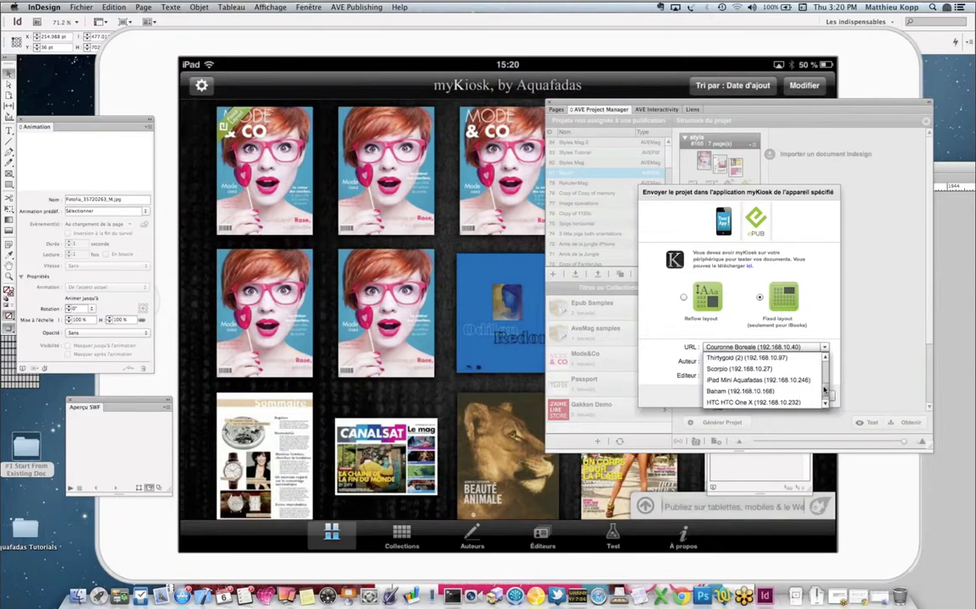
{"action": "left_click", "coordinate": [742, 375]}
{"action": "left_click", "coordinate": [815, 397]}
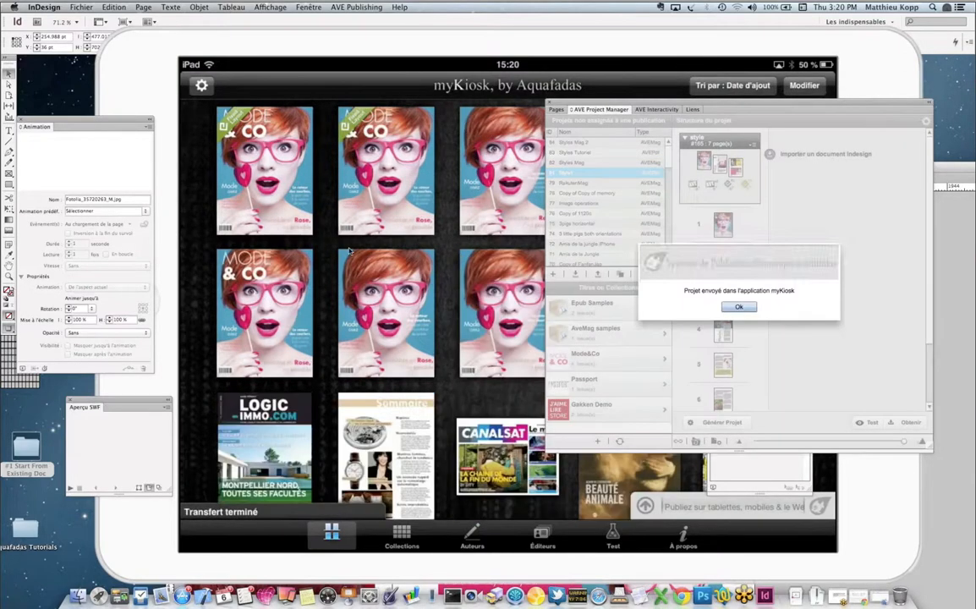
{"action": "left_click", "coordinate": [275, 172]}
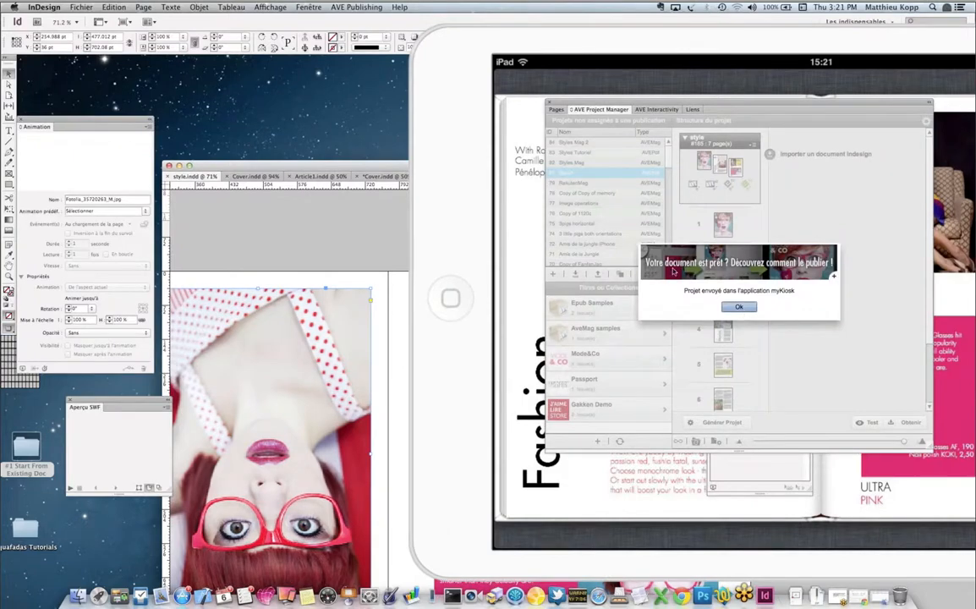
- Close the sent notice and the project manager, and move the style document window so its whole Fashion spread fits in view
{"action": "left_click", "coordinate": [740, 308]}
{"action": "left_click_drag", "start_coordinate": [366, 169], "coordinate": [249, 65]}
{"action": "key", "text": "super+alt+0"}
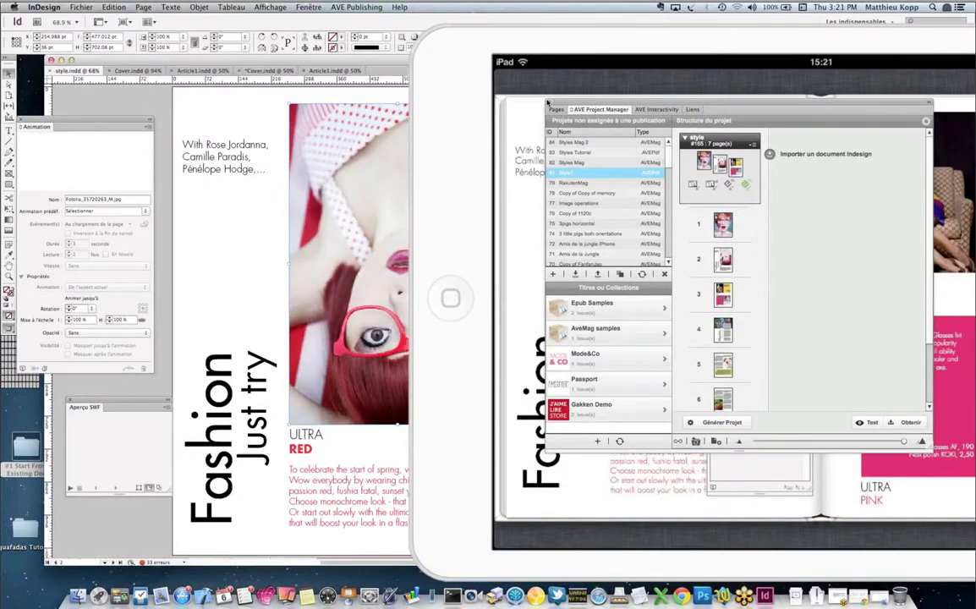
{"action": "left_click", "coordinate": [546, 102]}
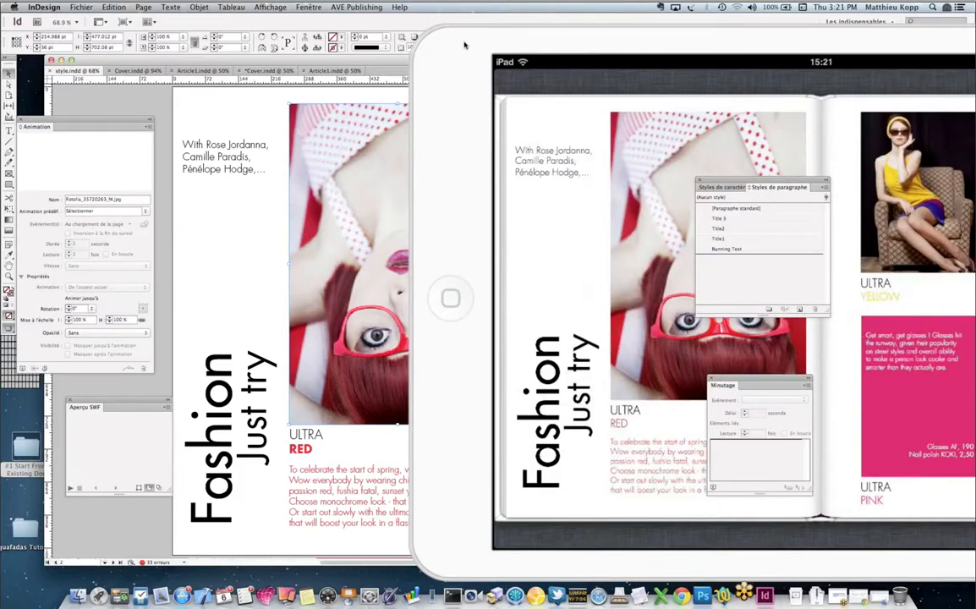
- Move the mirrored iPad aside to uncover the Fashion spread of the style document, and bring the document to the front
{"action": "left_click_drag", "start_coordinate": [464, 45], "coordinate": [541, 93]}
{"action": "left_click", "coordinate": [346, 60]}
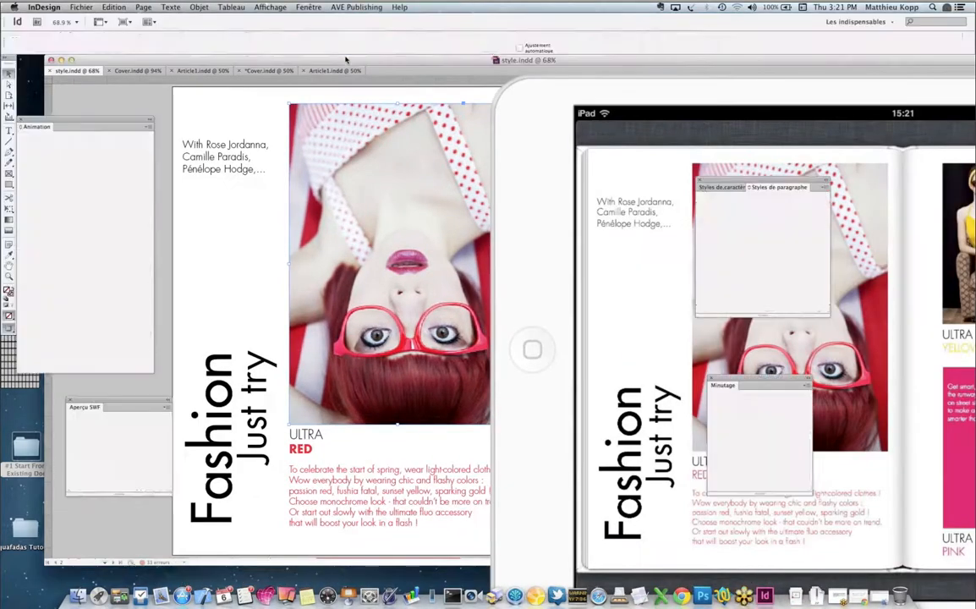
{"action": "left_click_drag", "start_coordinate": [658, 94], "coordinate": [712, 46]}
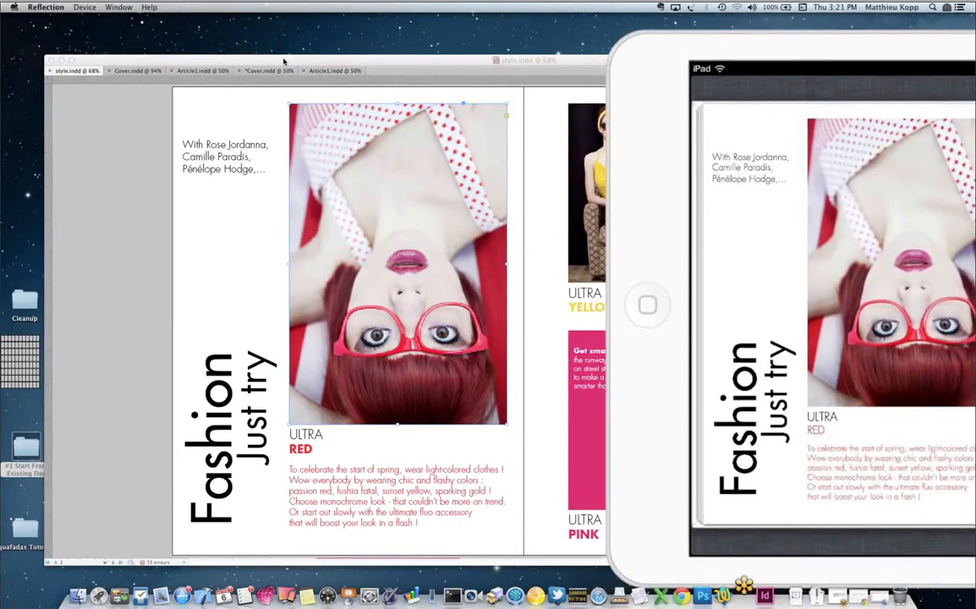
{"action": "left_click", "coordinate": [284, 61]}
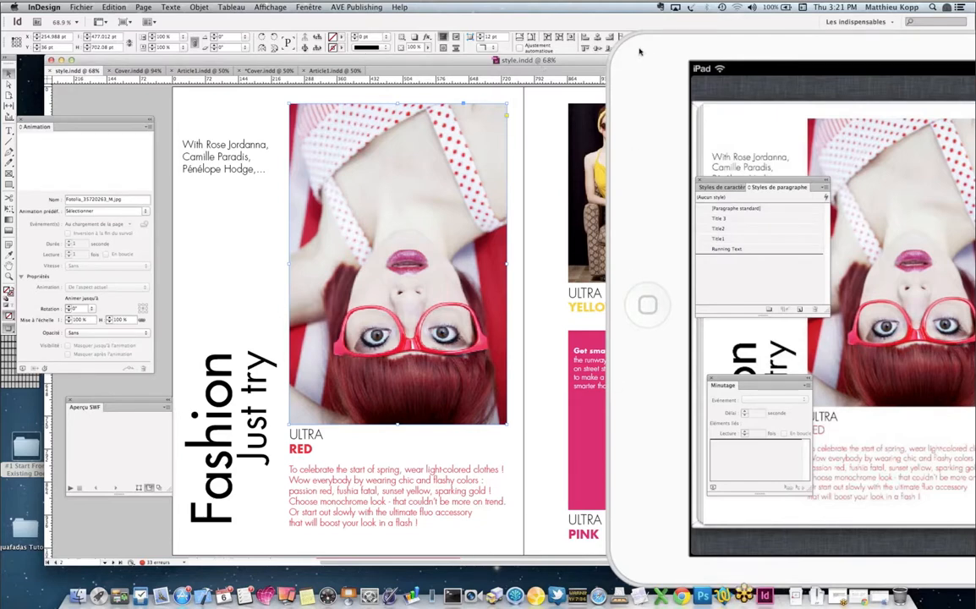
{"action": "left_click_drag", "start_coordinate": [654, 53], "coordinate": [841, 48]}
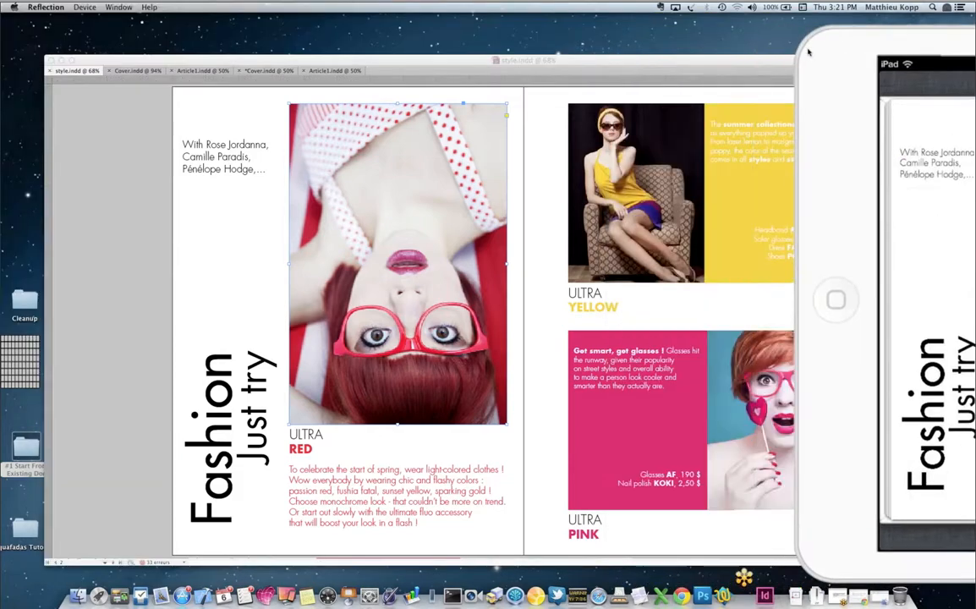
{"action": "left_click", "coordinate": [596, 55]}
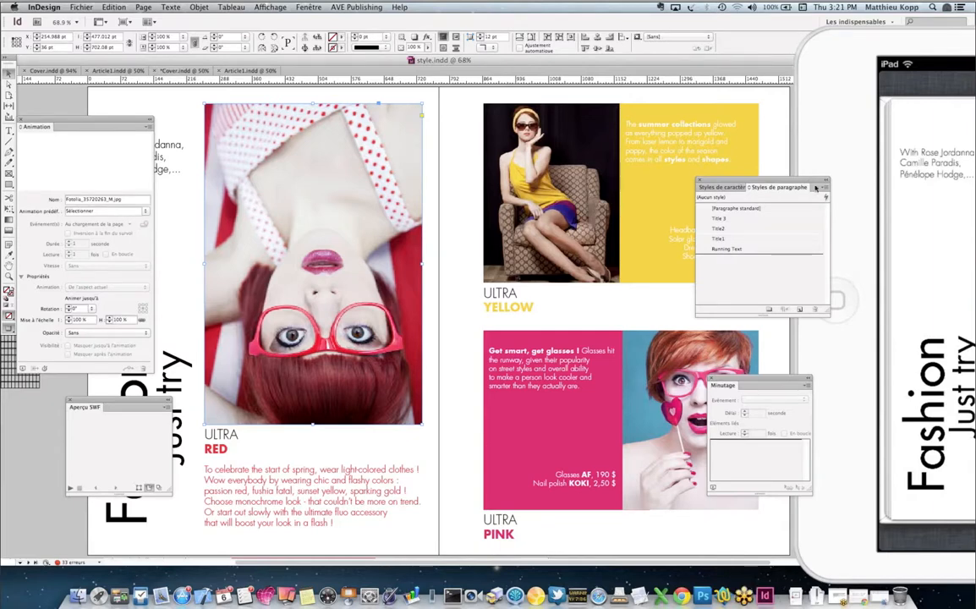
- Move the mirrored iPad further aside and bring up the Cearum article spread in the style document
{"action": "left_click_drag", "start_coordinate": [879, 56], "coordinate": [973, 59]}
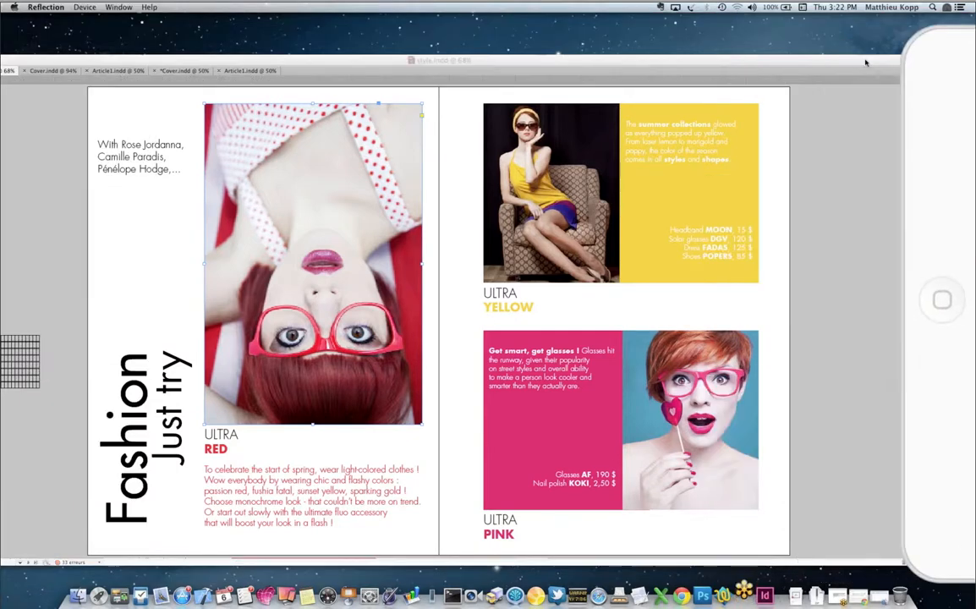
{"action": "left_click", "coordinate": [819, 60]}
{"action": "left_click_drag", "start_coordinate": [780, 55], "coordinate": [756, 51]}
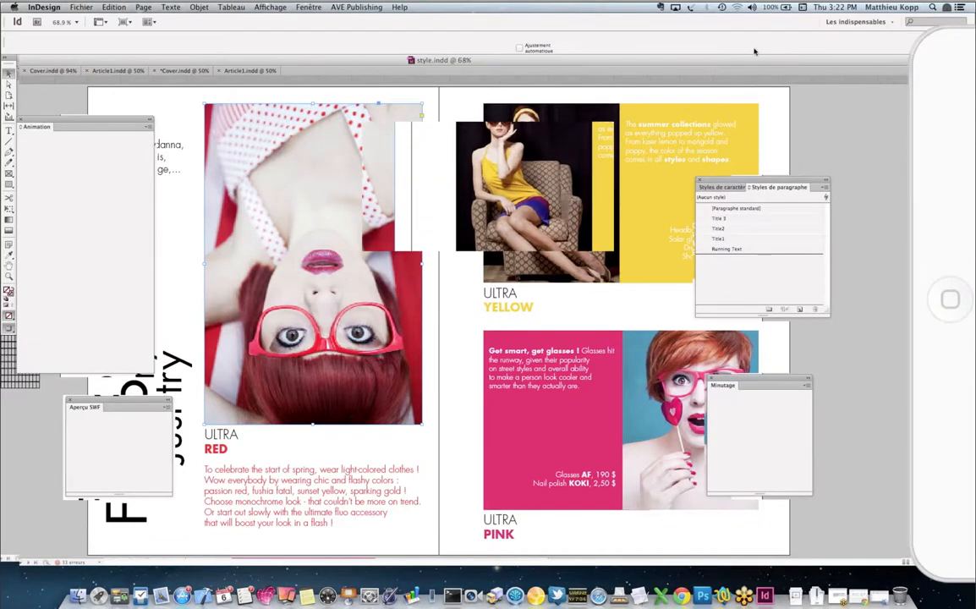
{"action": "left_click_drag", "start_coordinate": [857, 230], "coordinate": [859, 355]}
{"action": "scroll", "coordinate": [857, 352], "scroll_direction": "down", "scroll_amount": 3}
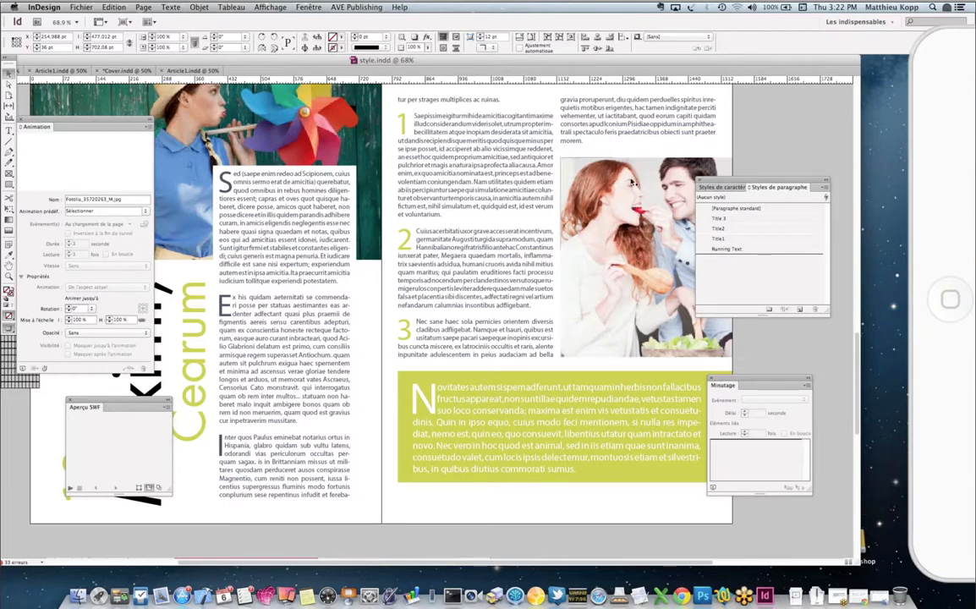
- Assign the long text column beside the Cearum title as a Smart reading enrichment in AVE Interactivity
{"action": "left_click", "coordinate": [246, 225]}
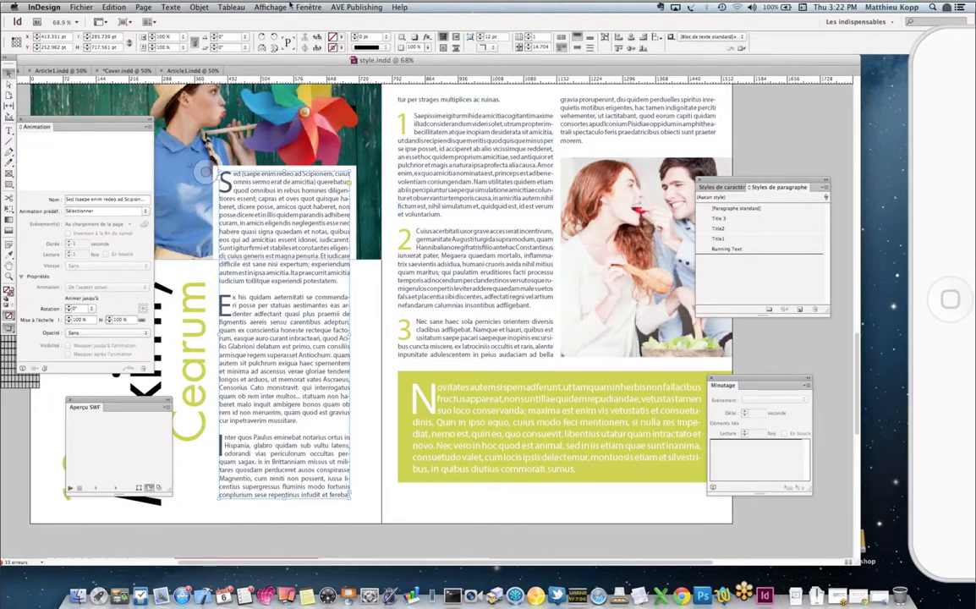
{"action": "left_click", "coordinate": [341, 7]}
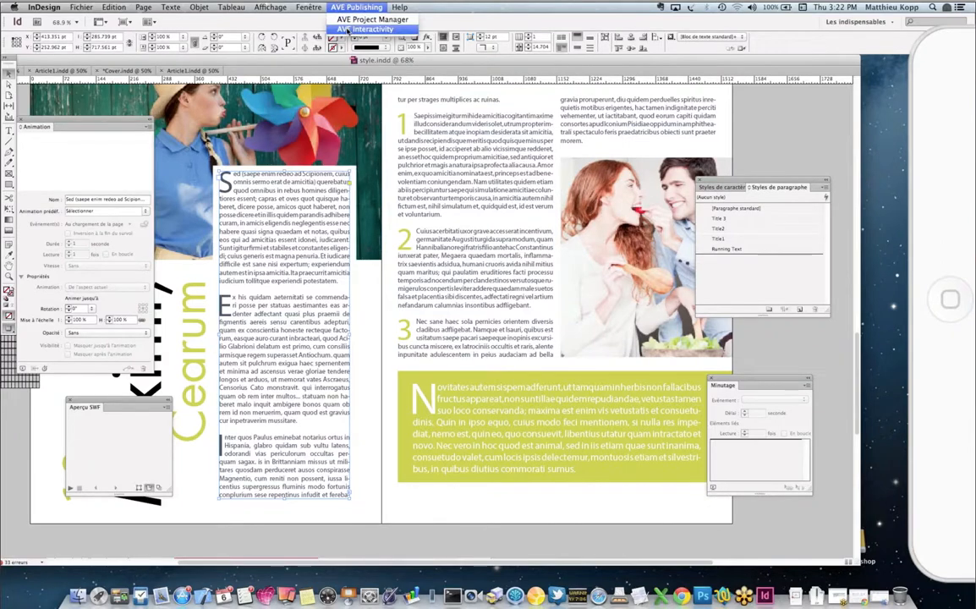
{"action": "left_click", "coordinate": [364, 29]}
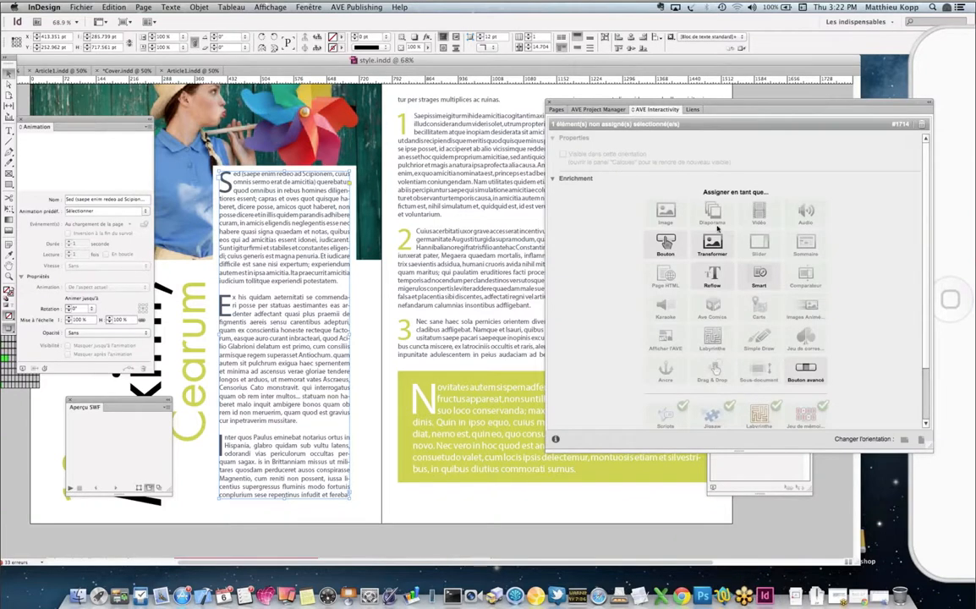
{"action": "left_click", "coordinate": [757, 274]}
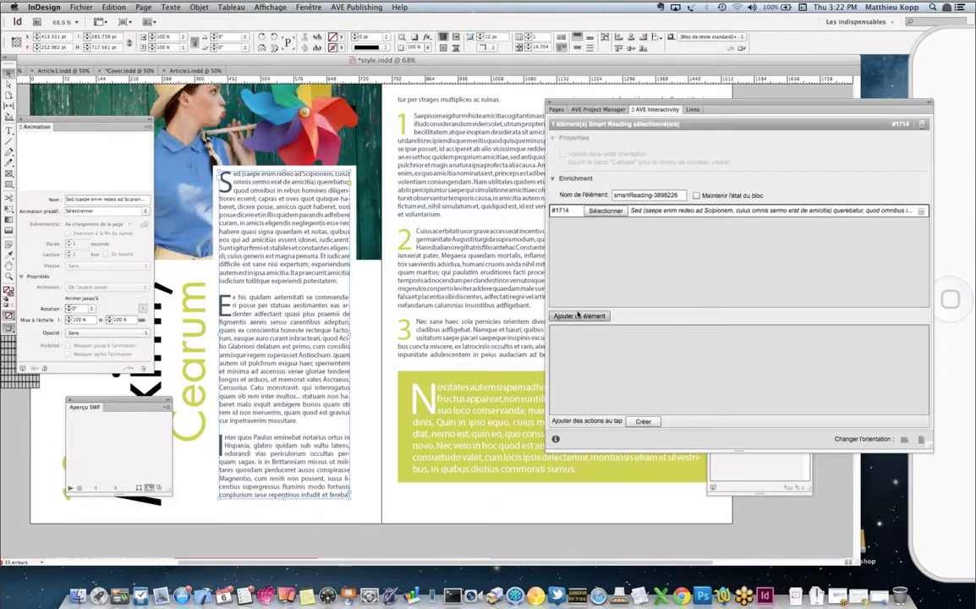
- Add the text column with numbered paragraphs 1 to 3 to the Smart reading elements, and move the AVE window off the spread
{"action": "left_click", "coordinate": [568, 315]}
{"action": "left_click", "coordinate": [606, 223]}
{"action": "left_click", "coordinate": [433, 140]}
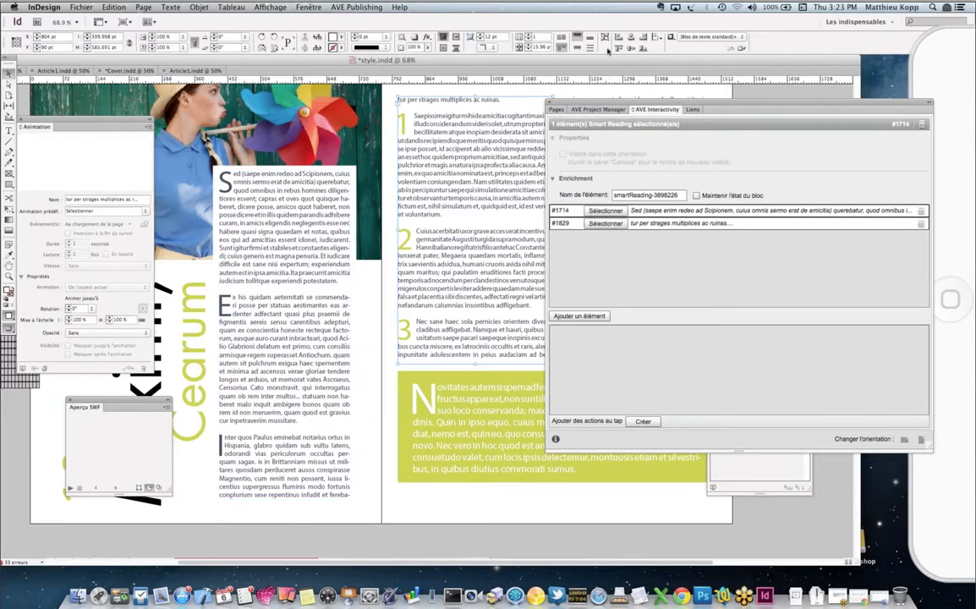
{"action": "left_click_drag", "start_coordinate": [589, 102], "coordinate": [729, 97]}
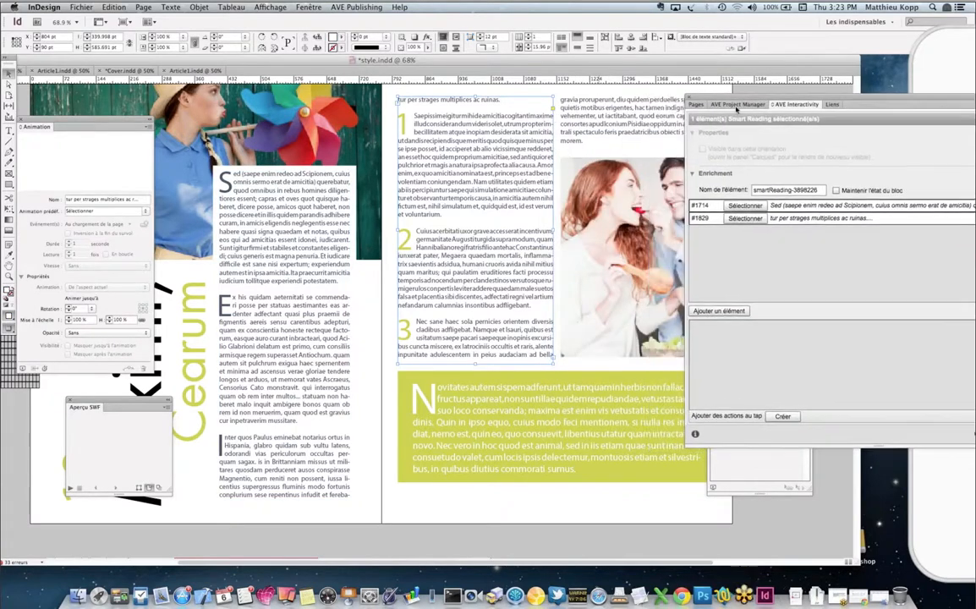
- Add the short text frame above the couple's photo and the photo itself as the next Smart reading elements
{"action": "left_click", "coordinate": [718, 311]}
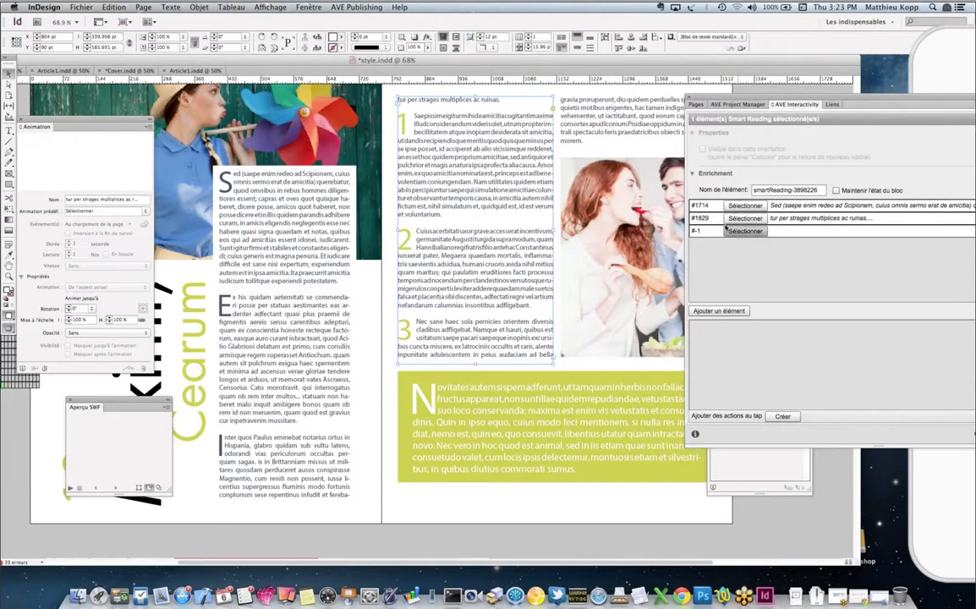
{"action": "left_click", "coordinate": [589, 113]}
{"action": "left_click", "coordinate": [589, 113]}
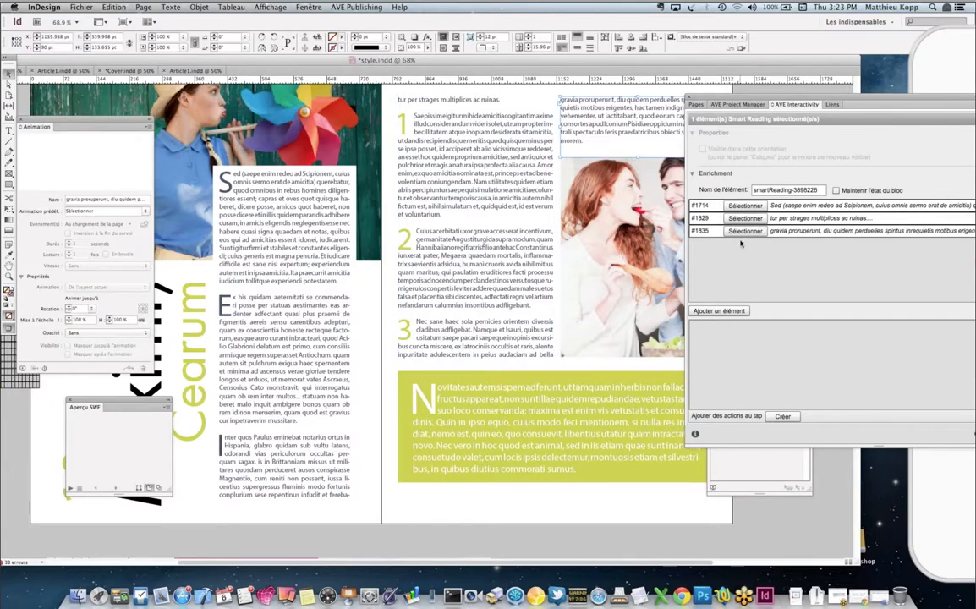
{"action": "left_click", "coordinate": [716, 311]}
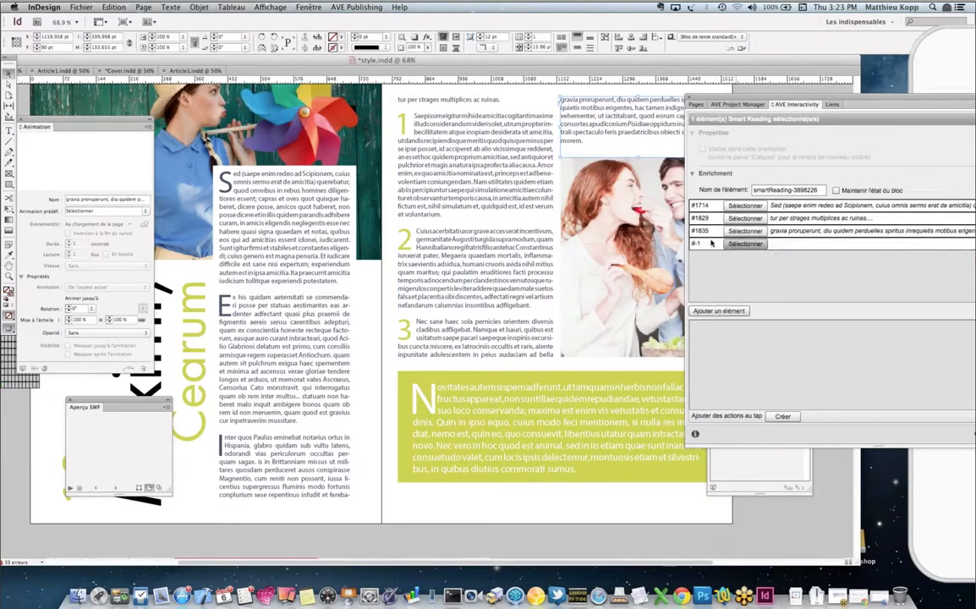
{"action": "left_click", "coordinate": [625, 218]}
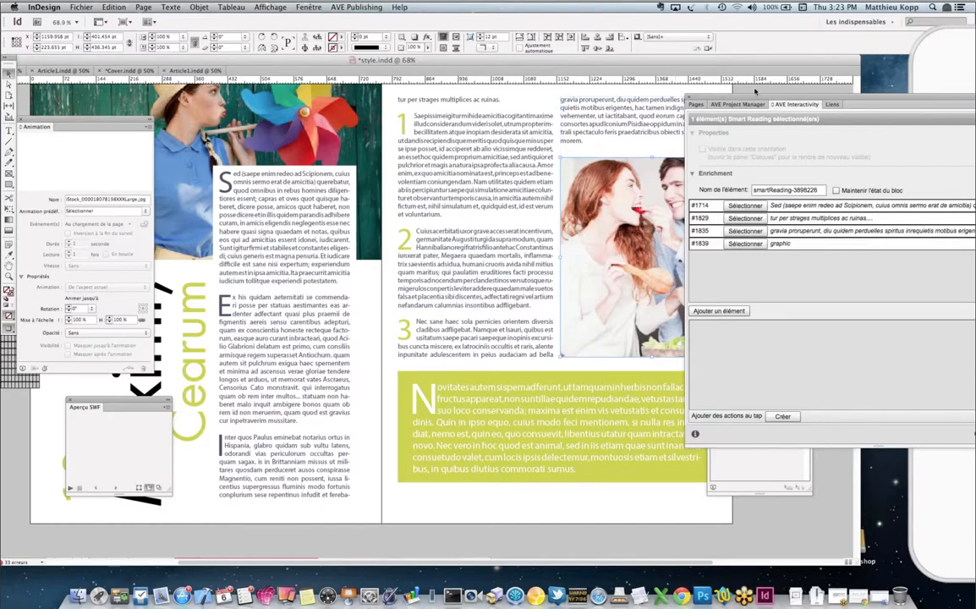
- Try the automatic AVE enrichment creation tool with Add Text to recognition and guided reading enabled, and close it
{"action": "left_click_drag", "start_coordinate": [755, 99], "coordinate": [487, 104]}
{"action": "left_click", "coordinate": [482, 102]}
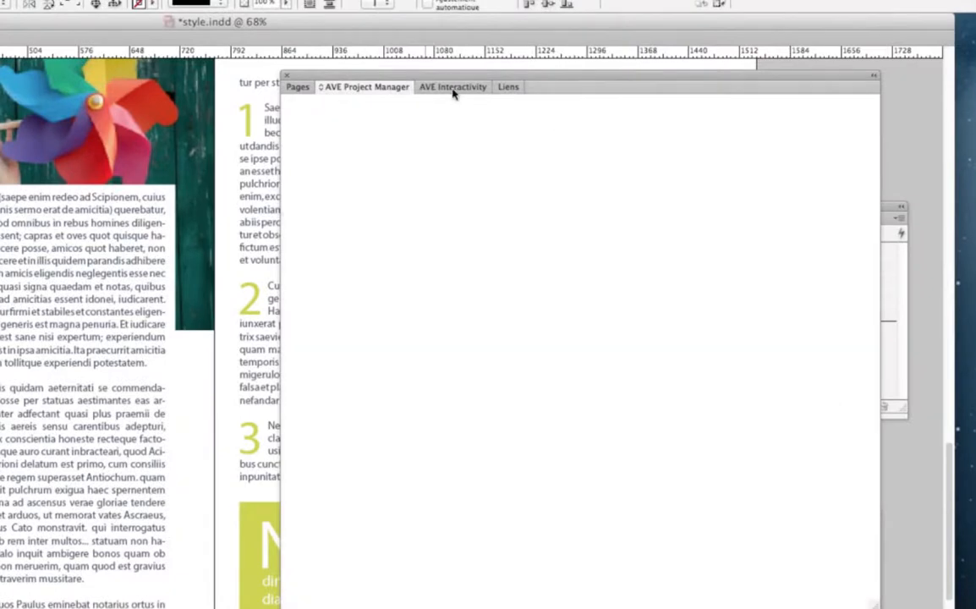
{"action": "left_click", "coordinate": [450, 88]}
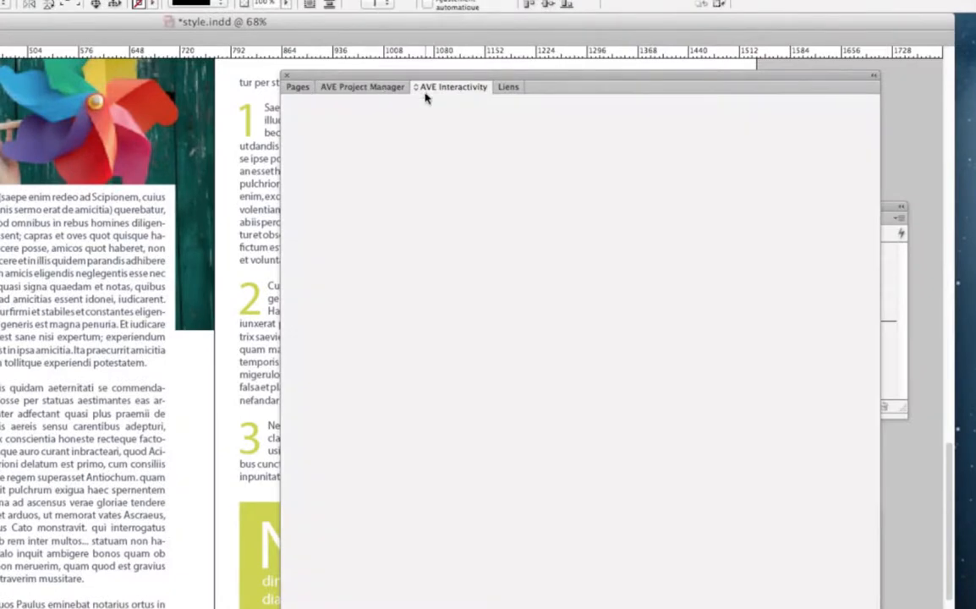
{"action": "left_click", "coordinate": [306, 407]}
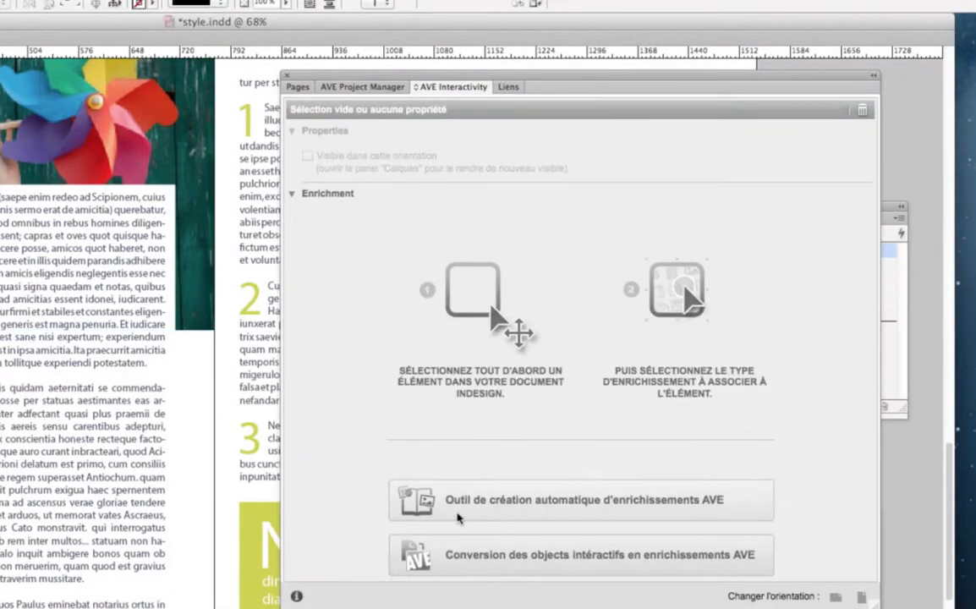
{"action": "left_click", "coordinate": [630, 503]}
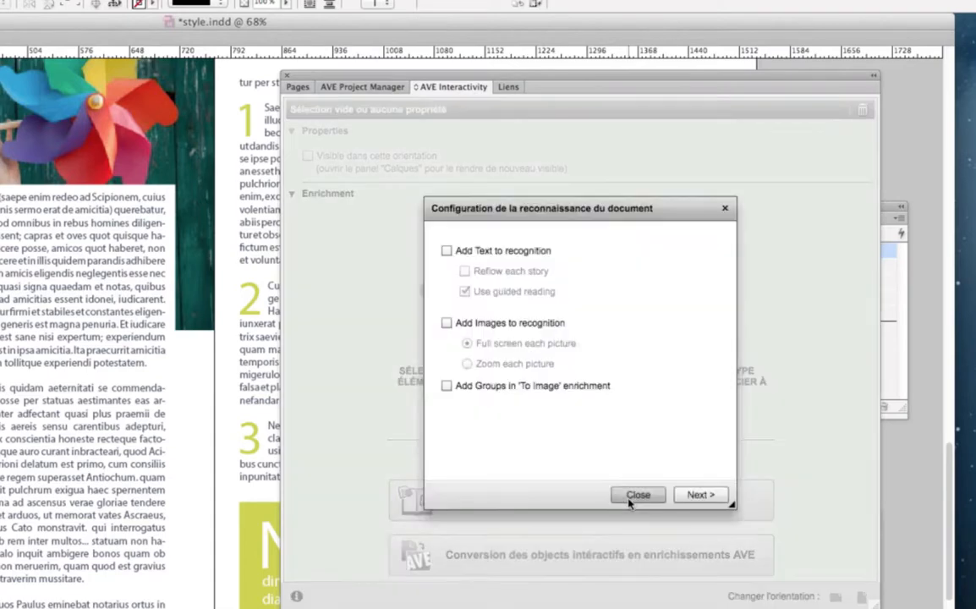
{"action": "left_click", "coordinate": [447, 250]}
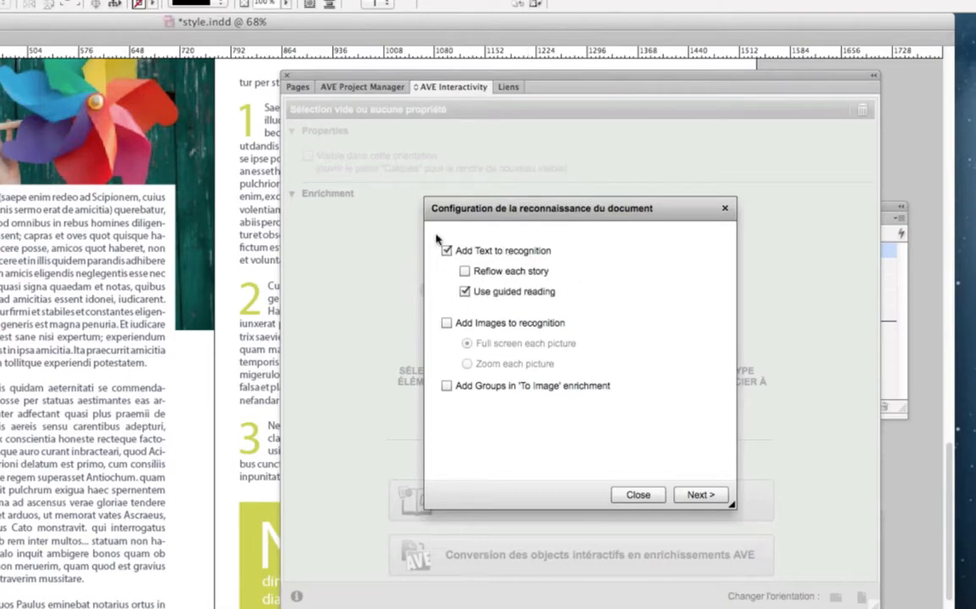
{"action": "left_click", "coordinate": [638, 496]}
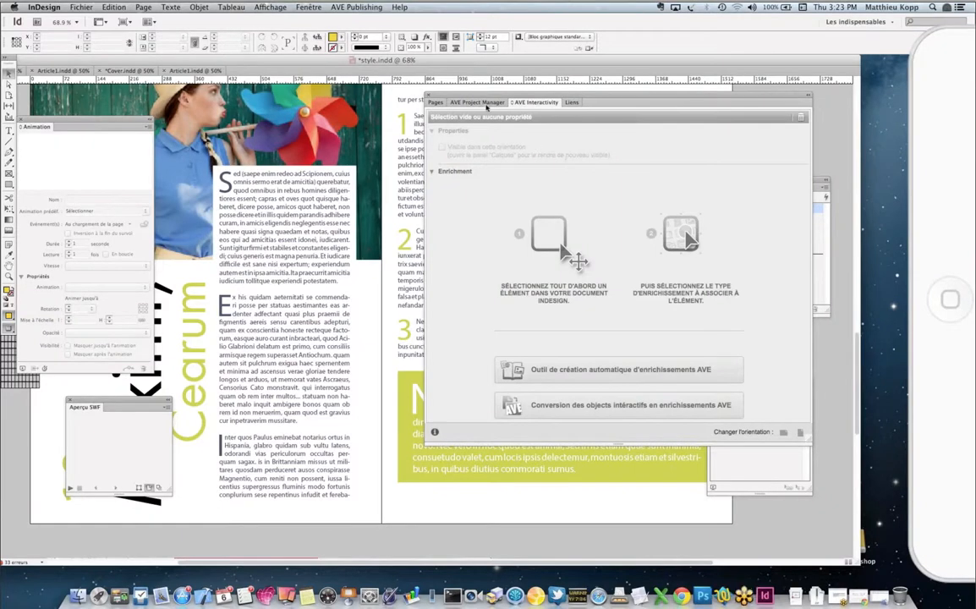
- Connect to the AVE Project Manager with the saved login and generate the Style1 project as a Reflow layout ePub
{"action": "left_click", "coordinate": [473, 102]}
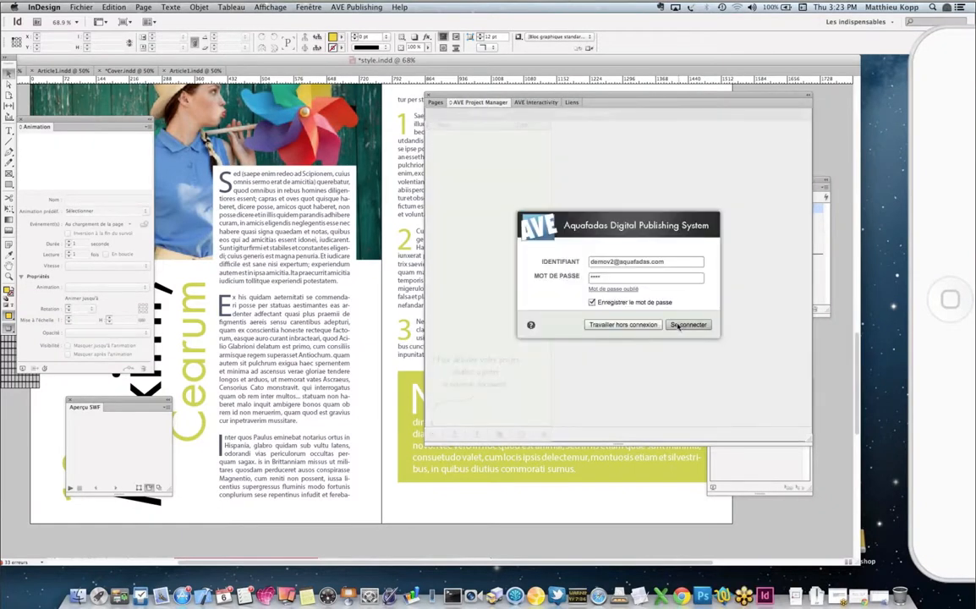
{"action": "left_click", "coordinate": [684, 325]}
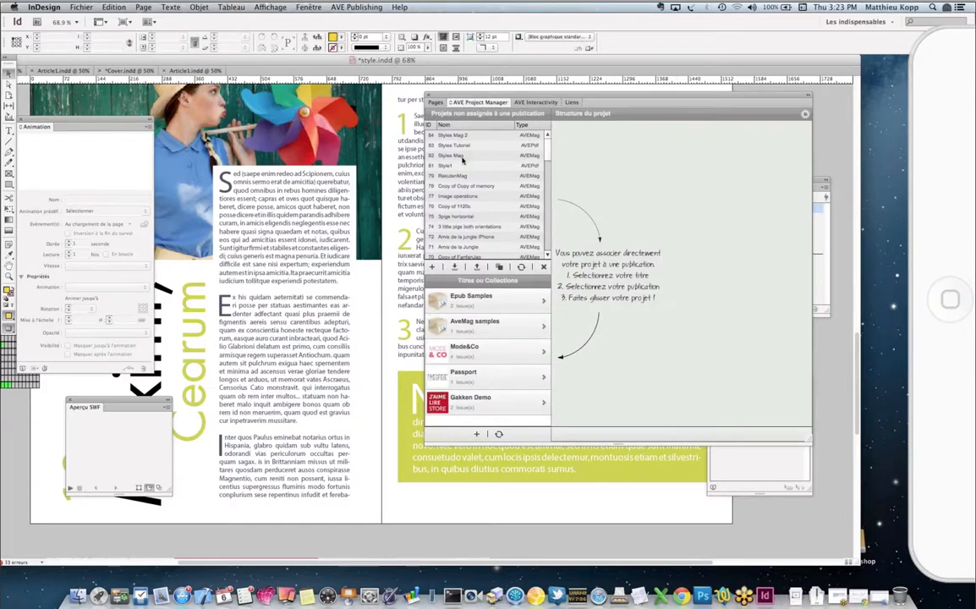
{"action": "left_click", "coordinate": [461, 164]}
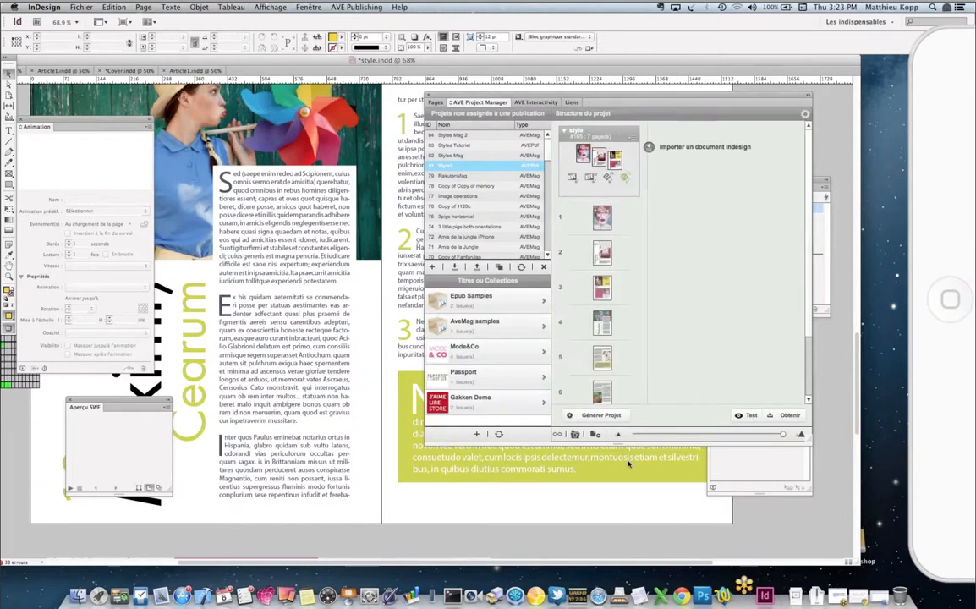
{"action": "left_click", "coordinate": [598, 414]}
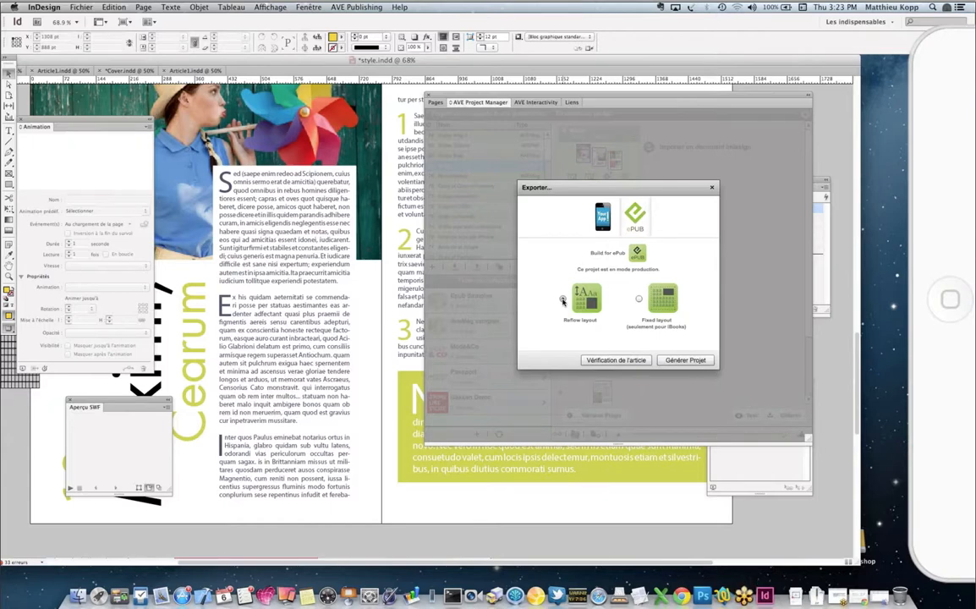
{"action": "left_click", "coordinate": [665, 361]}
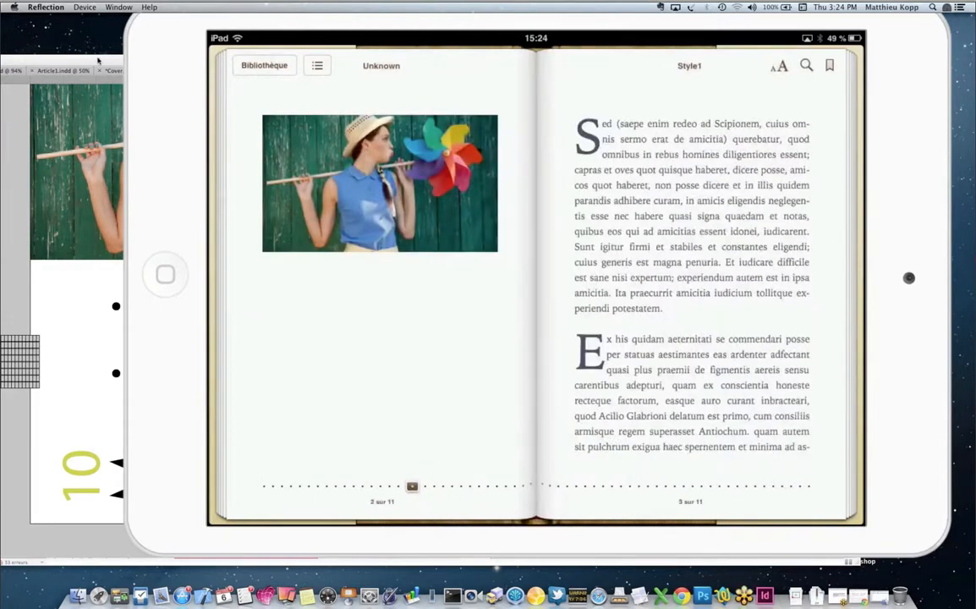
- Compare the reflowed Style1 book on the mirrored iPad with the article spread, moving the iPad aside and back
{"action": "left_click", "coordinate": [98, 60]}
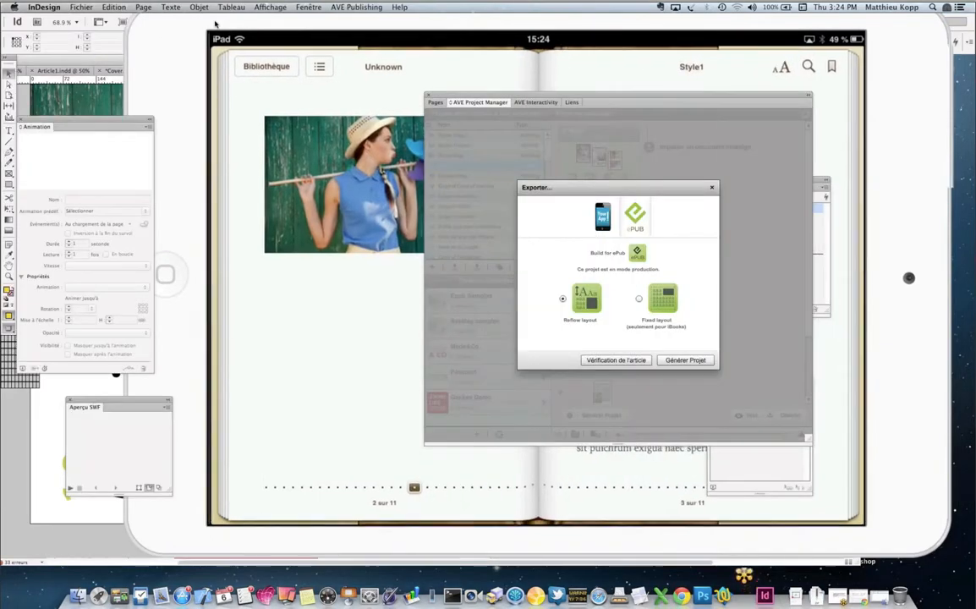
{"action": "left_click_drag", "start_coordinate": [215, 23], "coordinate": [458, 28]}
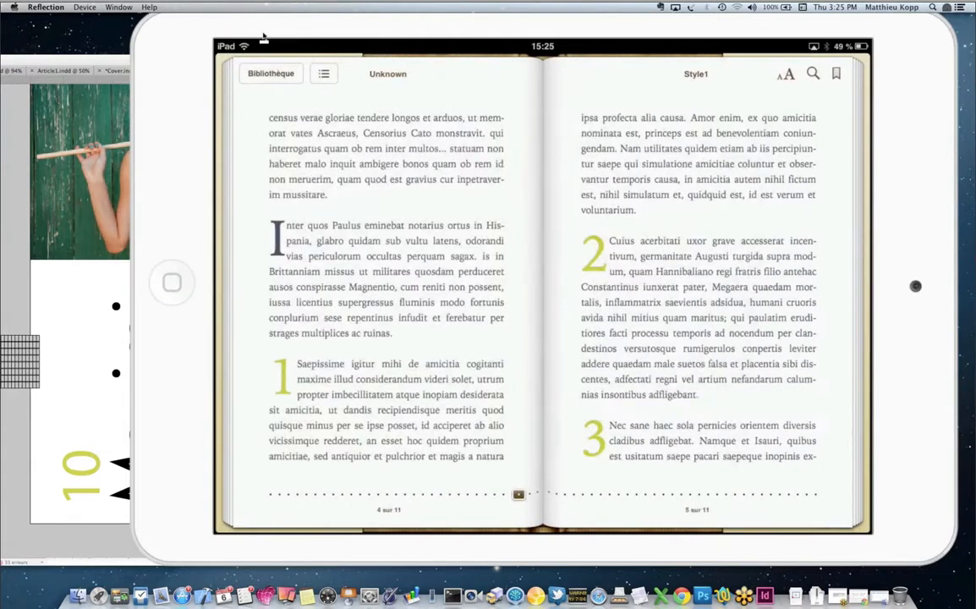
{"action": "left_click_drag", "start_coordinate": [263, 34], "coordinate": [603, 53]}
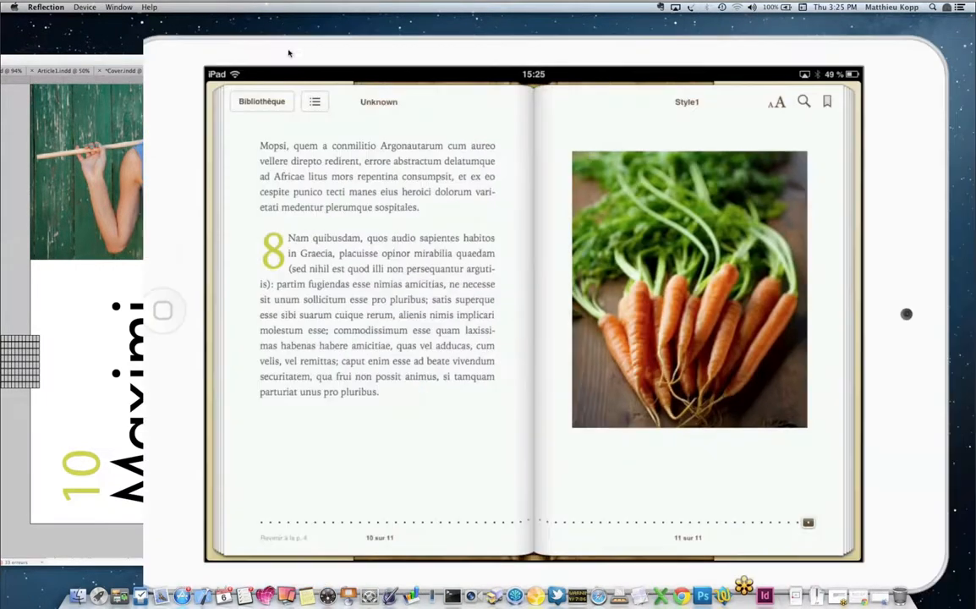
{"action": "left_click_drag", "start_coordinate": [290, 52], "coordinate": [584, 44]}
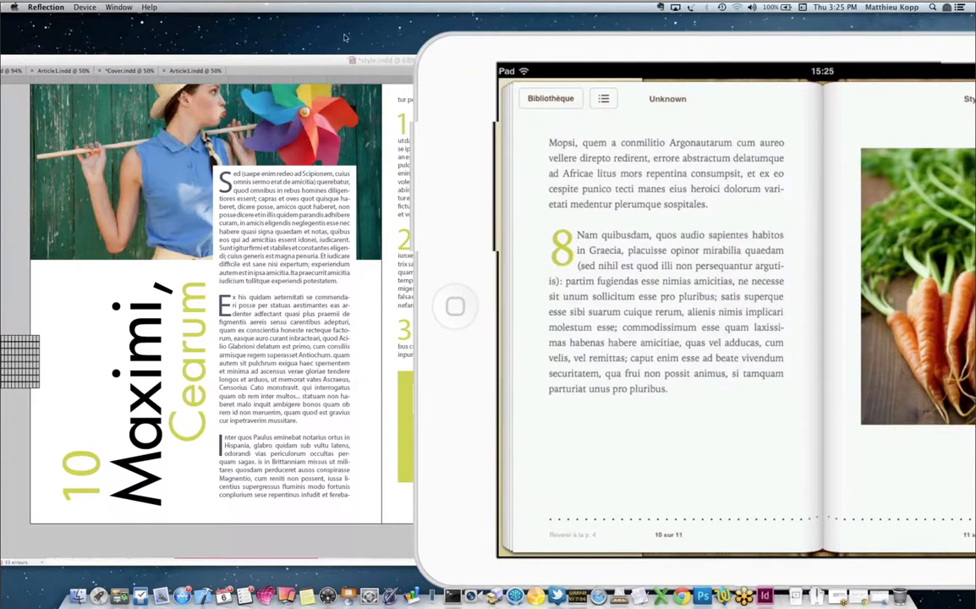
{"action": "left_click_drag", "start_coordinate": [588, 48], "coordinate": [325, 40]}
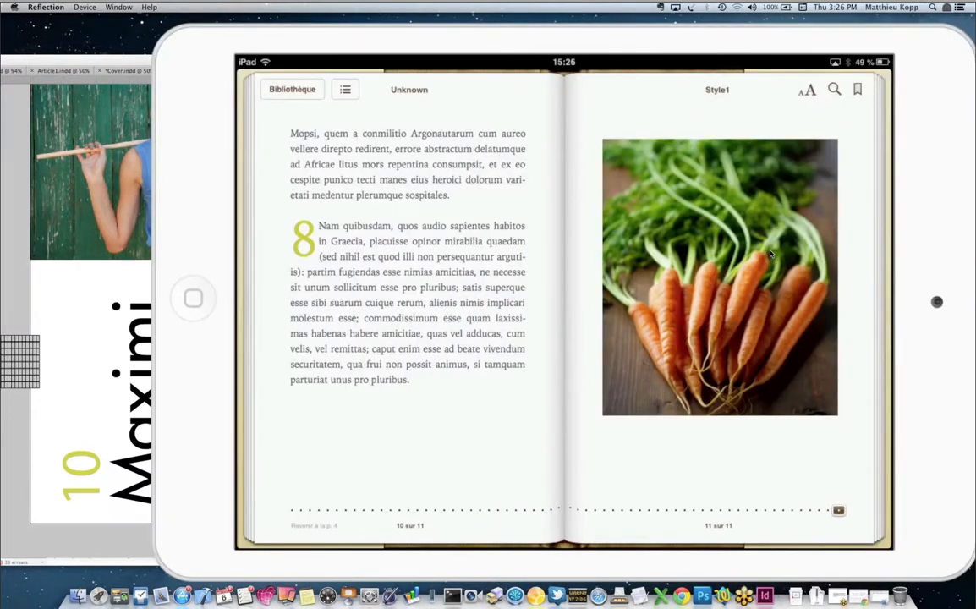